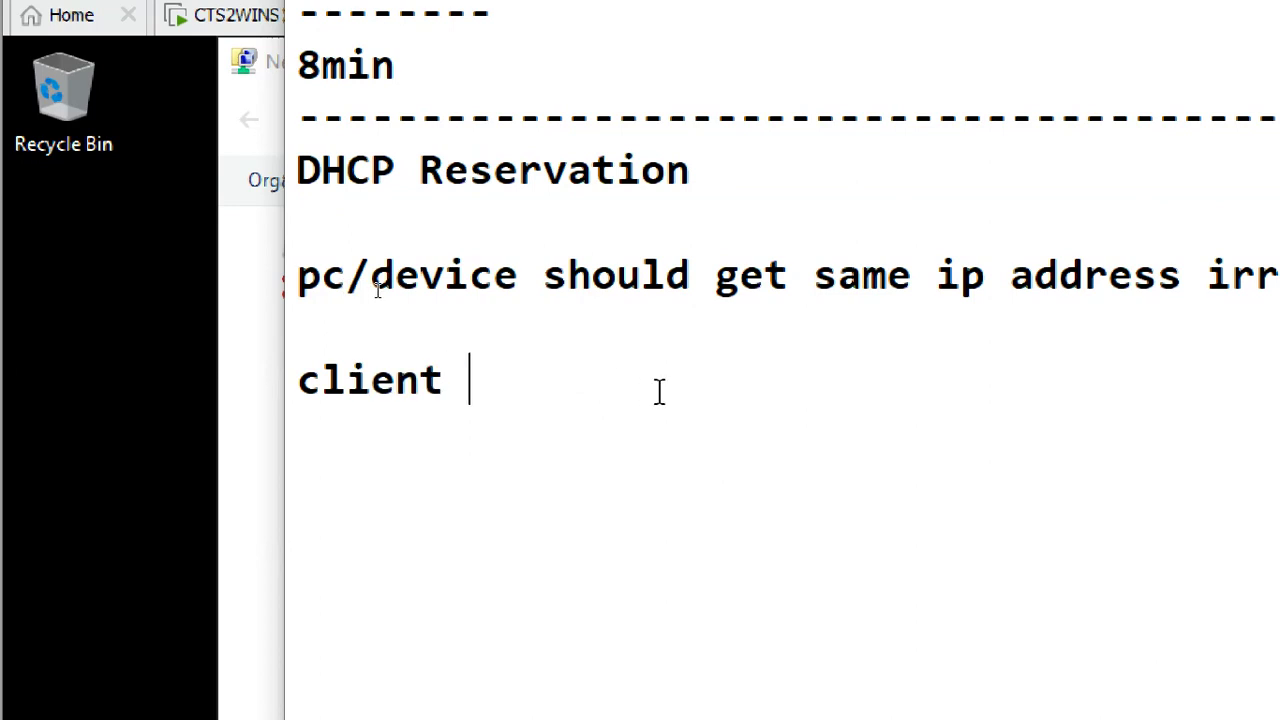
Step: Complete the client line in the day16 notes with ": mac :00-0c-29-e5-4b-a5", matching the adapter's physical address
{"action": "type", "text": ": mac :"}
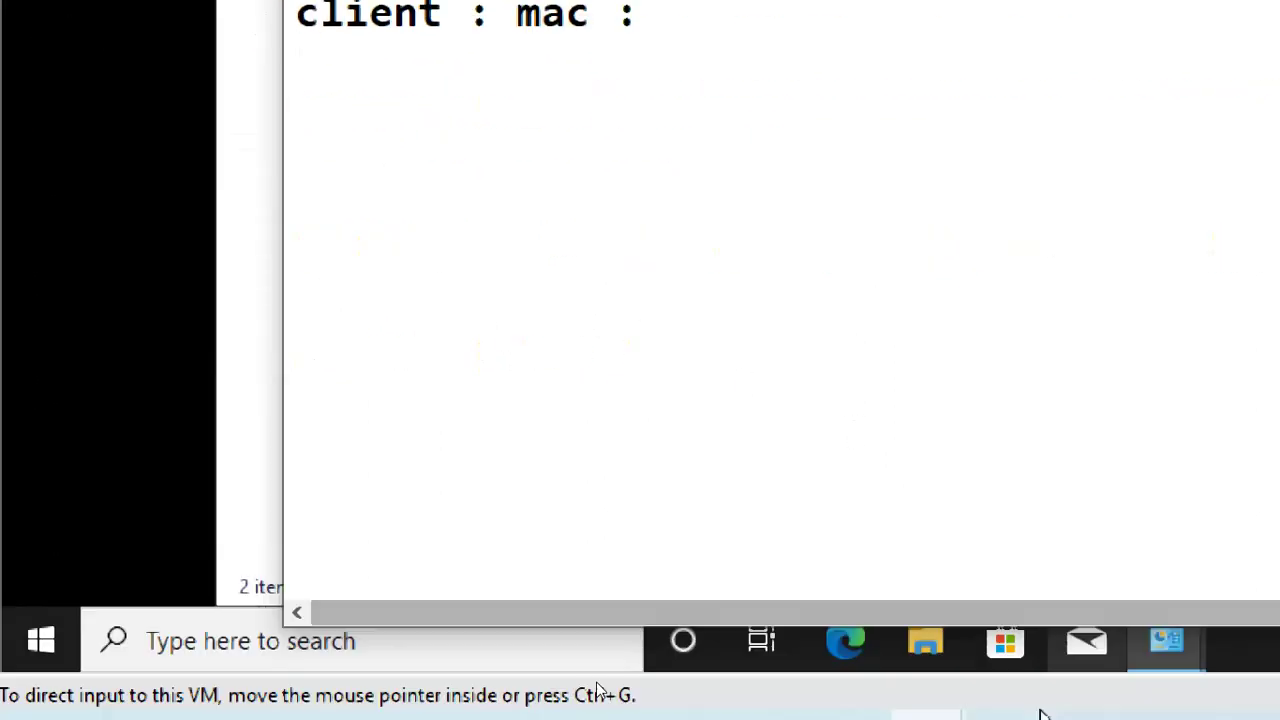
{"action": "left_click_drag", "start_coordinate": [245, 55], "coordinate": [610, 624]}
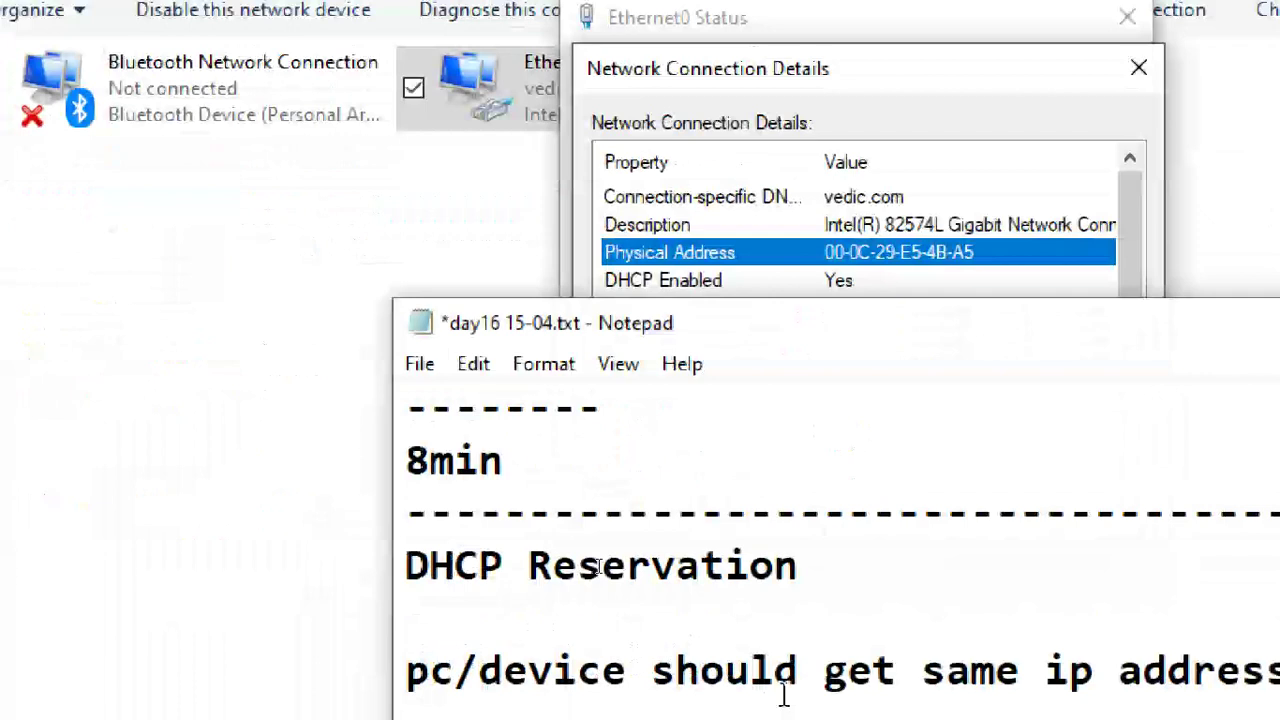
{"action": "scroll", "coordinate": [790, 450], "scroll_direction": "down", "scroll_amount": 2}
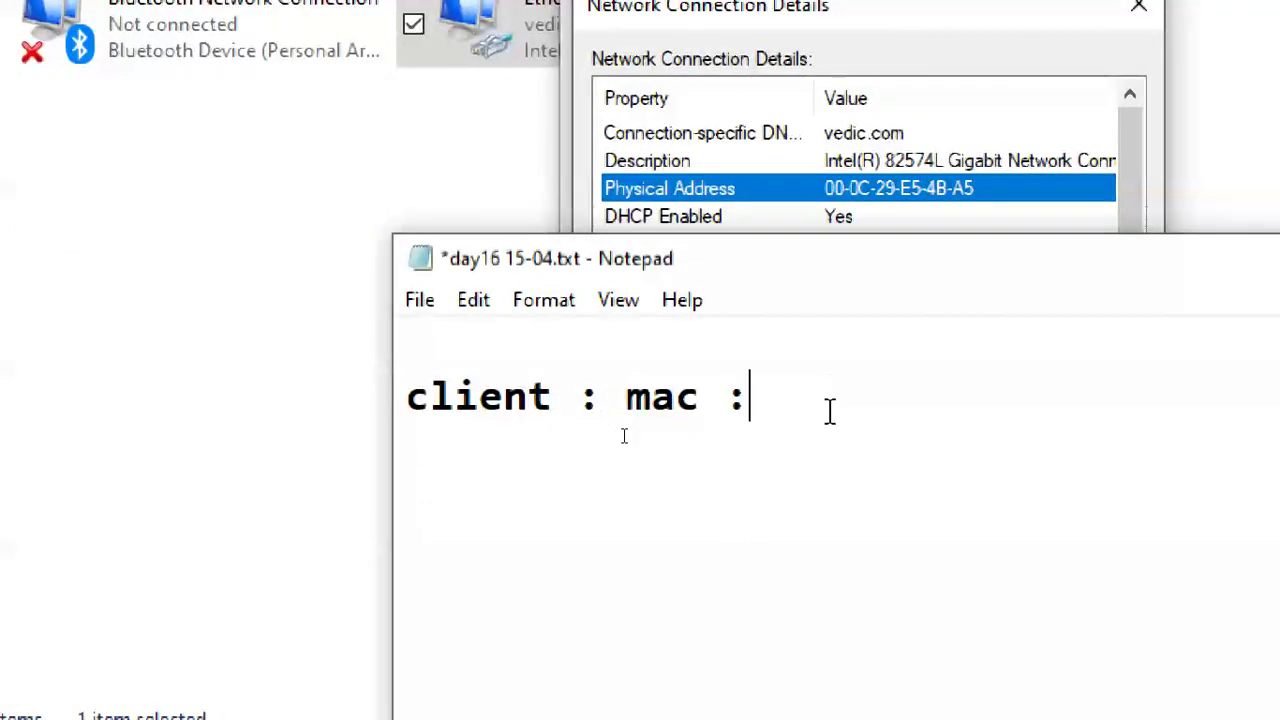
{"action": "type", "text": "00-"}
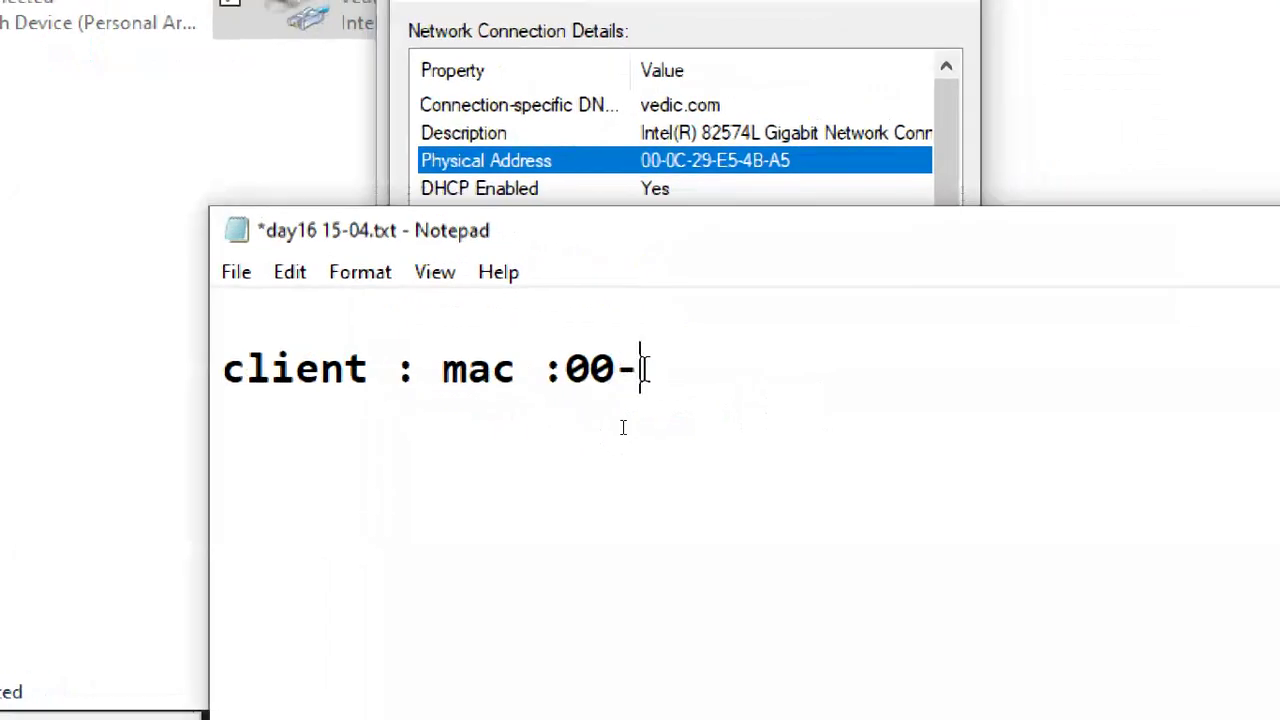
{"action": "type", "text": "0c-29"}
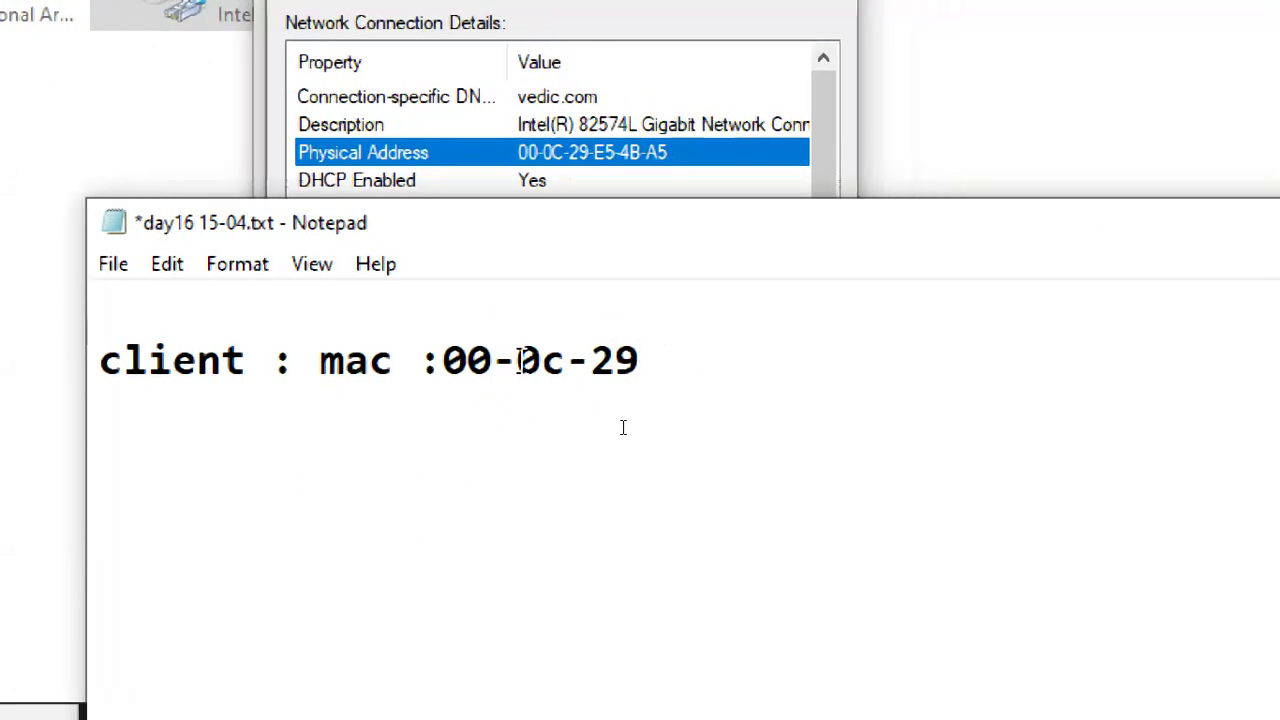
{"action": "type", "text": "-e5-4b"}
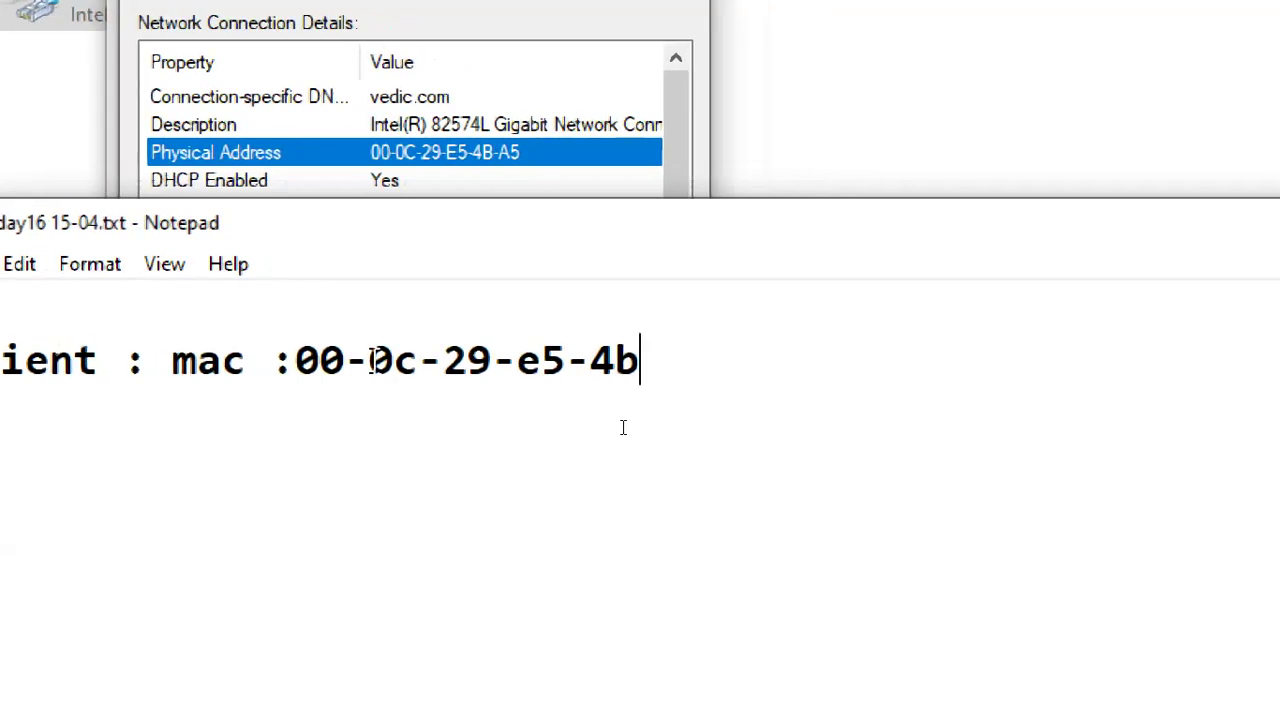
{"action": "type", "text": "-a5"}
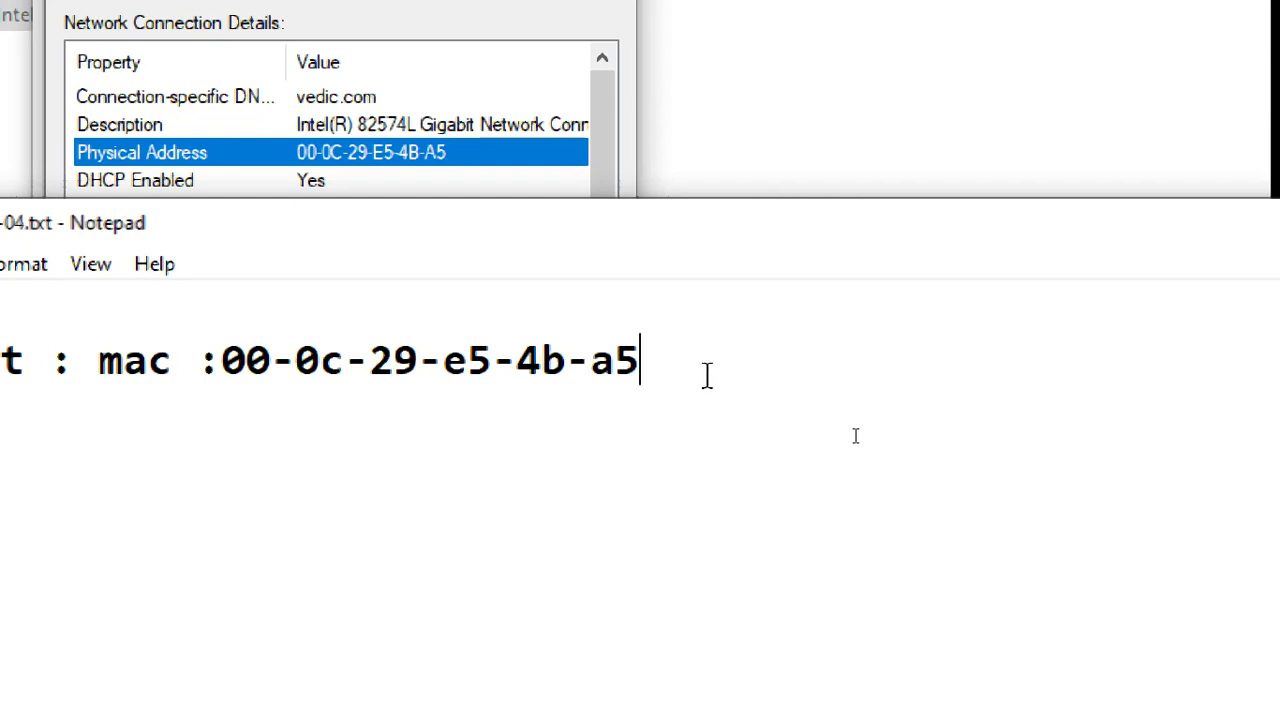
Step: Copy the client's MAC address from the notes and save the day16 15-04.txt file
{"action": "left_click_drag", "start_coordinate": [663, 357], "coordinate": [228, 364]}
{"action": "key", "text": "ctrl+c"}
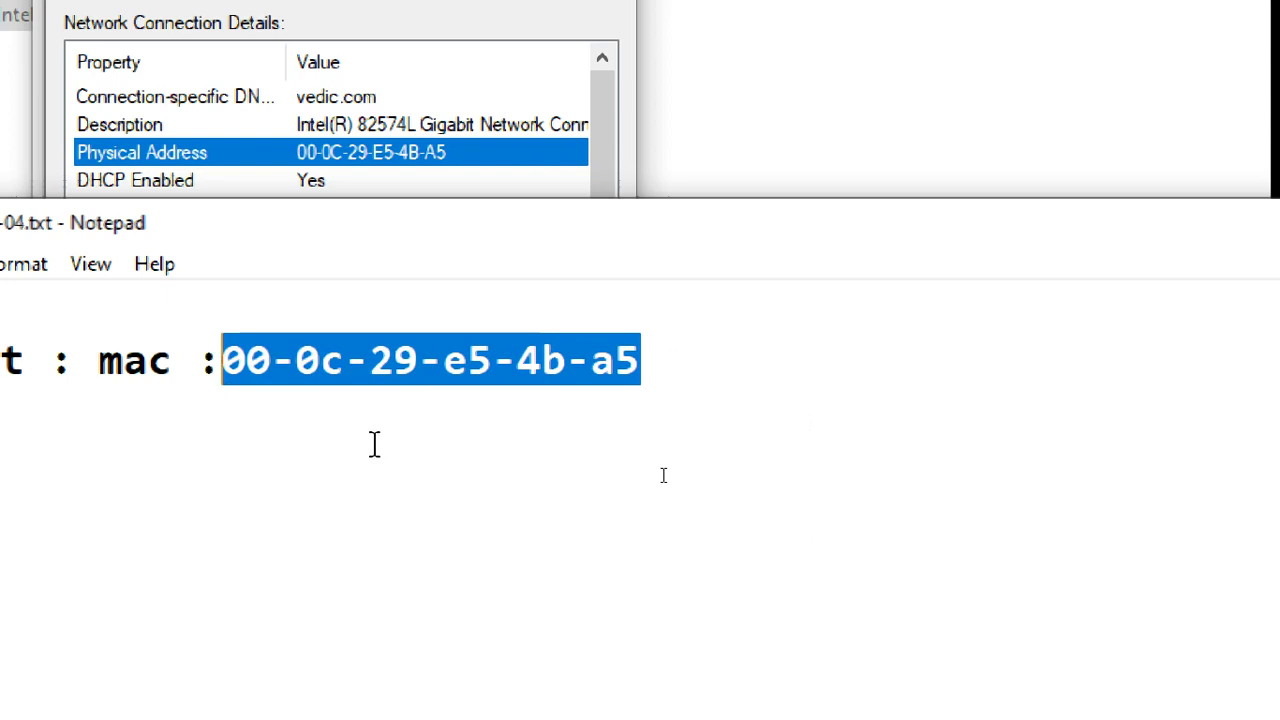
{"action": "left_click", "coordinate": [308, 264]}
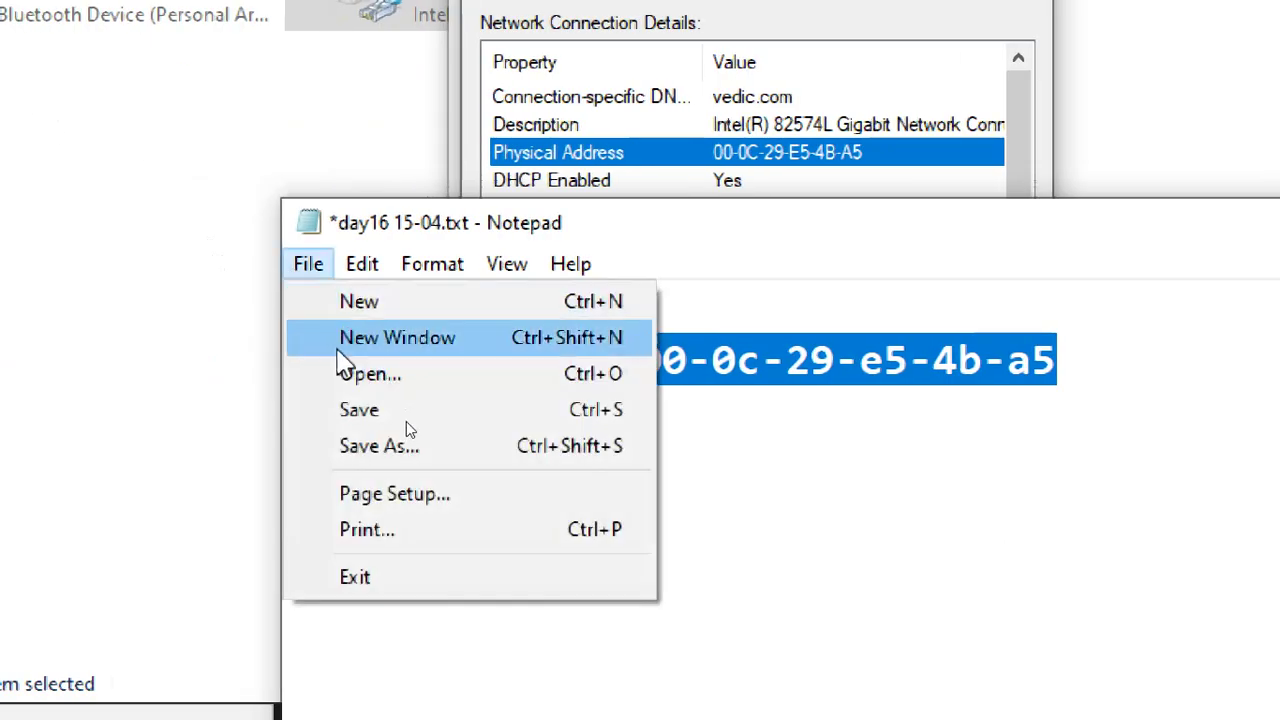
{"action": "left_click", "coordinate": [406, 421]}
{"action": "left_click", "coordinate": [457, 486]}
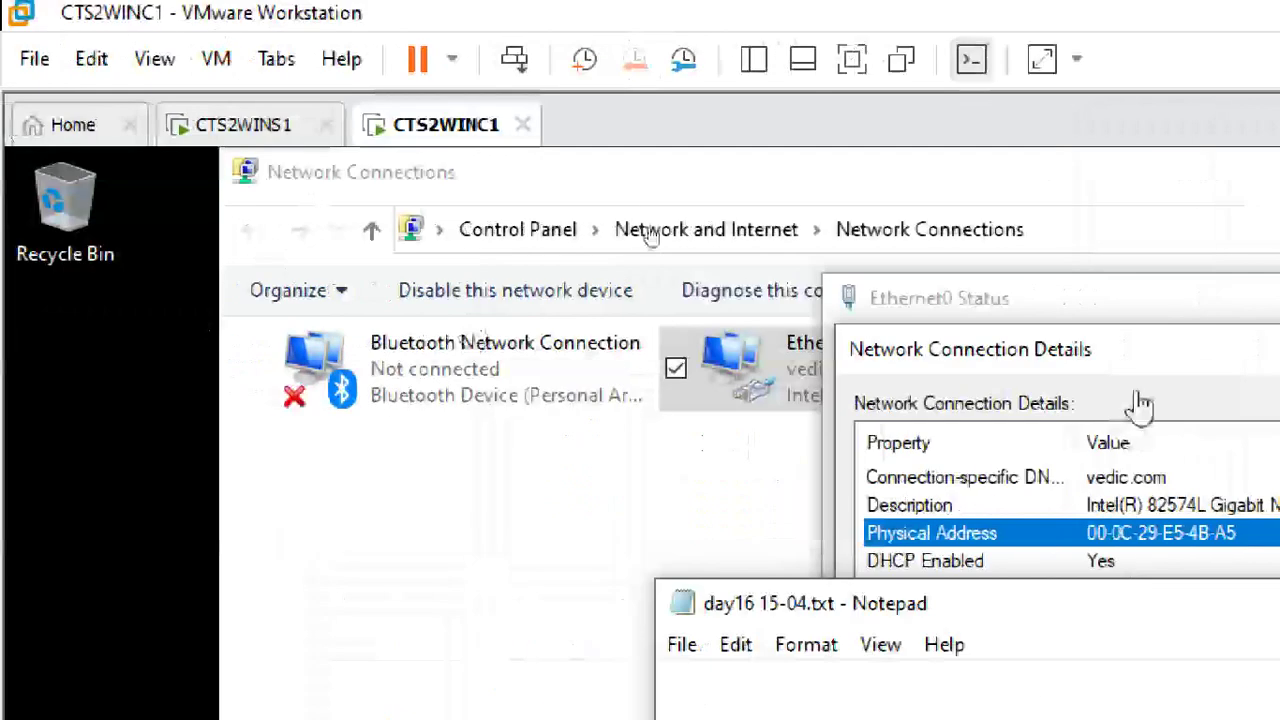
Step: Close and reopen the Ethernet0 connection details on the client to check its current IPv4 address
{"action": "left_click", "coordinate": [950, 372]}
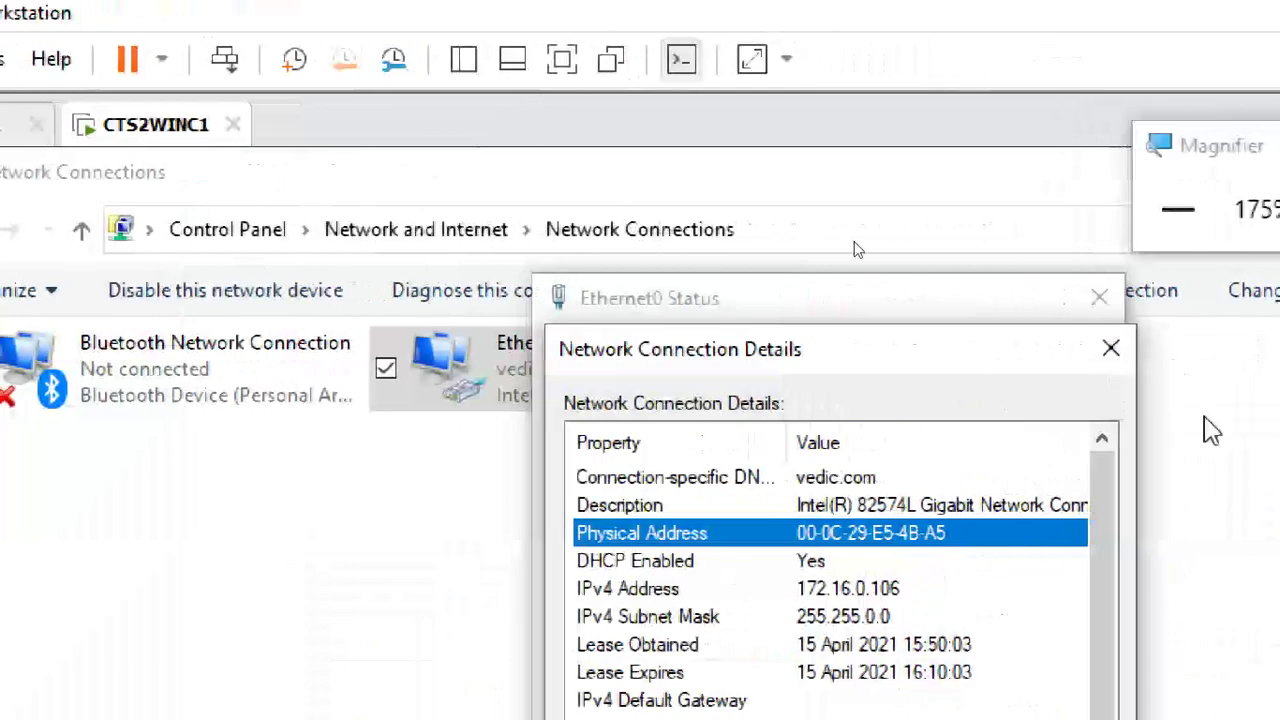
{"action": "left_click", "coordinate": [1111, 348]}
{"action": "left_click", "coordinate": [1099, 297]}
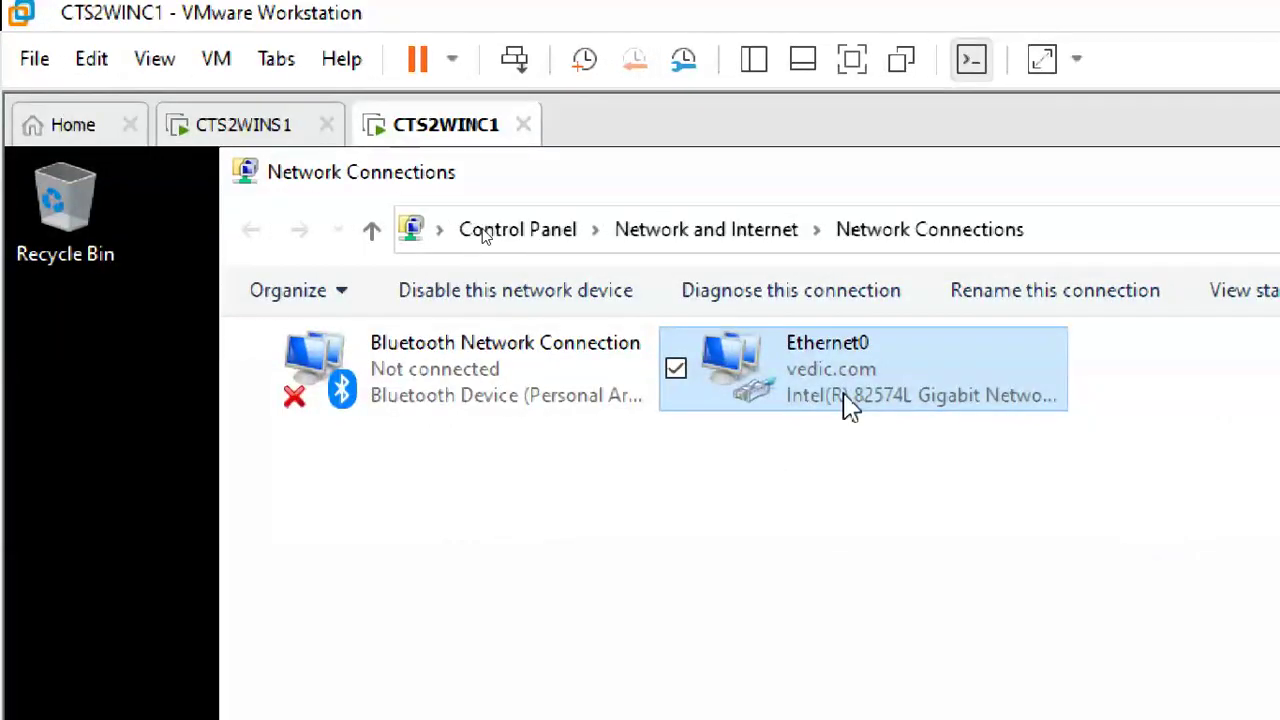
{"action": "double_click", "coordinate": [848, 405]}
{"action": "left_click", "coordinate": [940, 610]}
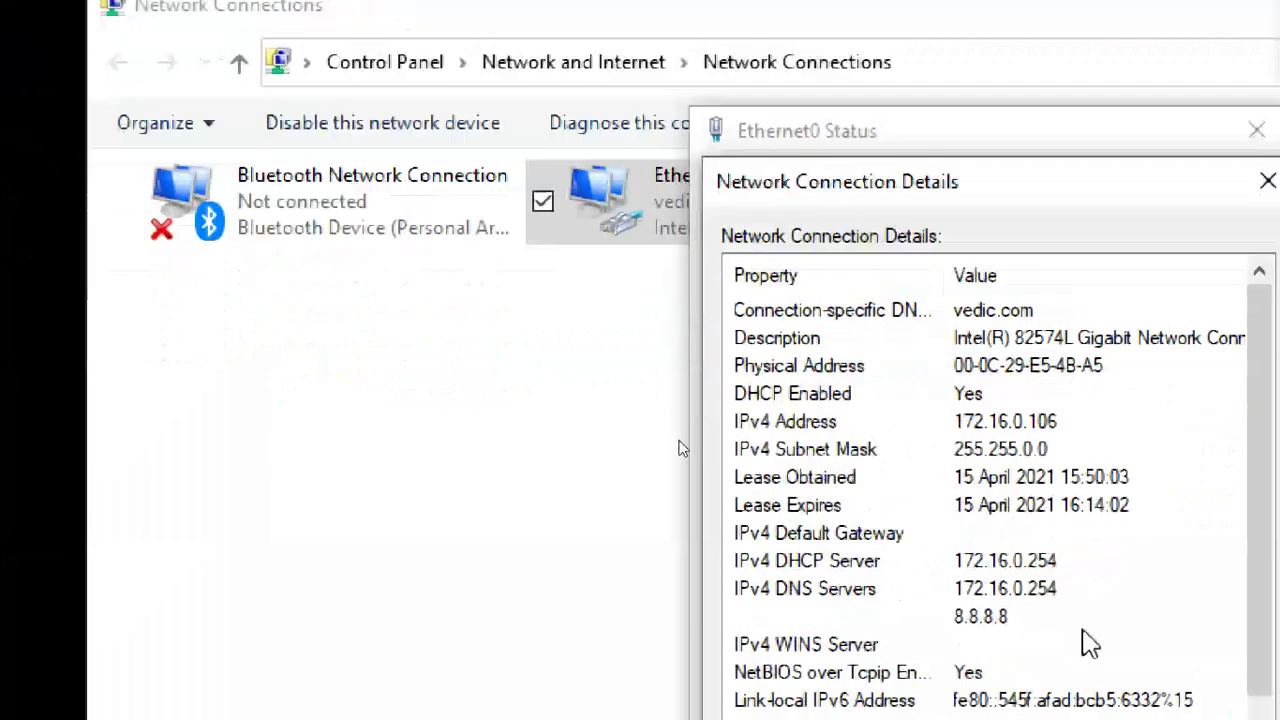
{"action": "left_click", "coordinate": [1055, 483]}
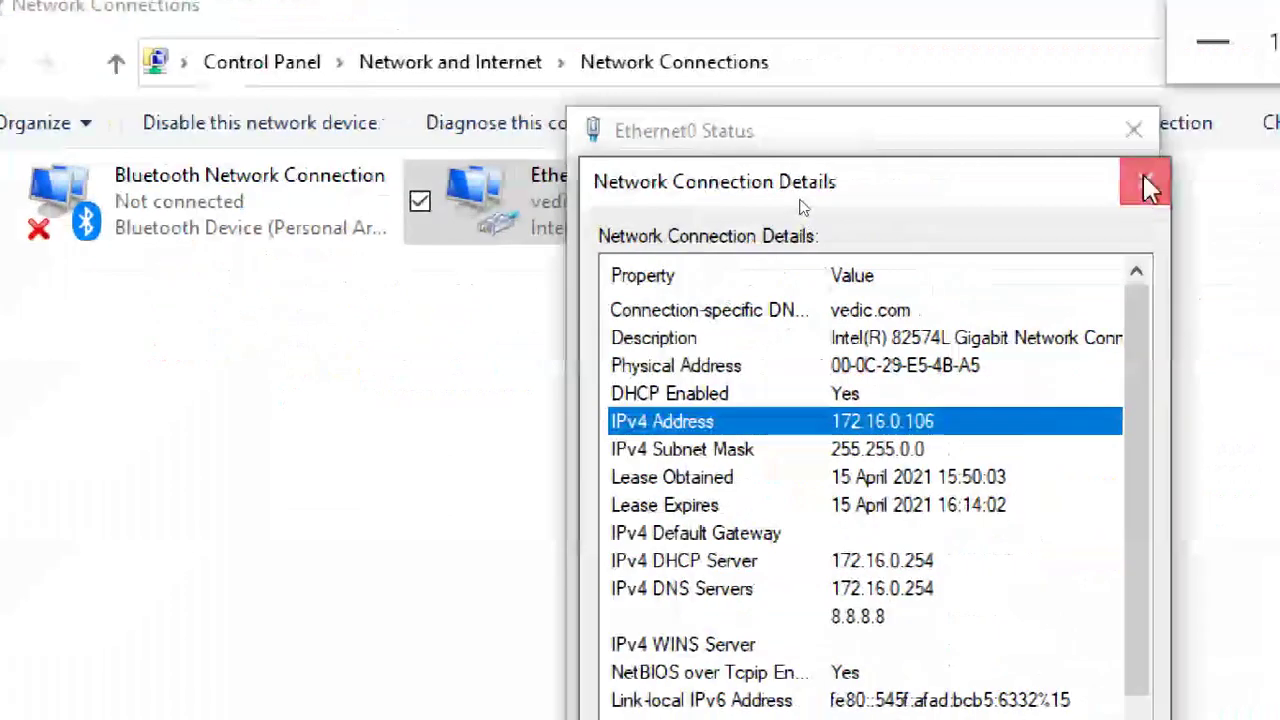
{"action": "left_click", "coordinate": [1147, 188]}
Step: Switch to the CTS2WINS1 server and examine the CTS2WINC1 entry in the scope's address leases and its available actions
{"action": "left_click", "coordinate": [177, 29]}
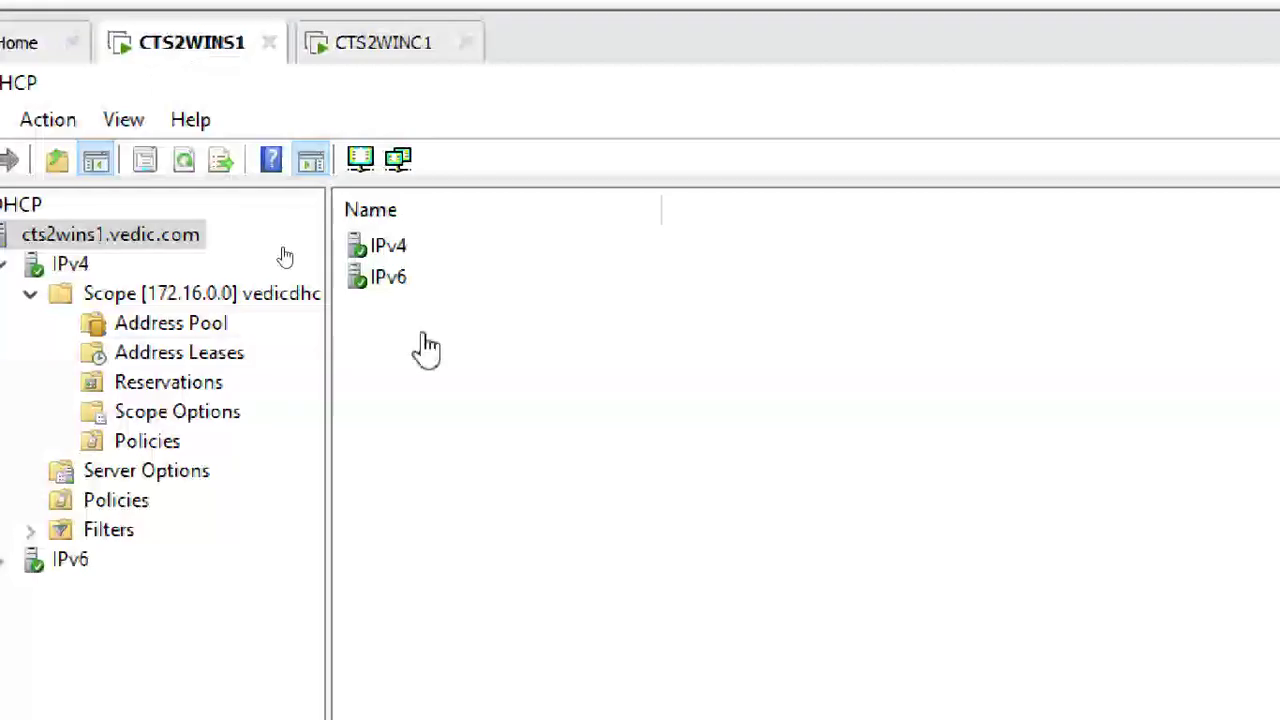
{"action": "left_click", "coordinate": [200, 386]}
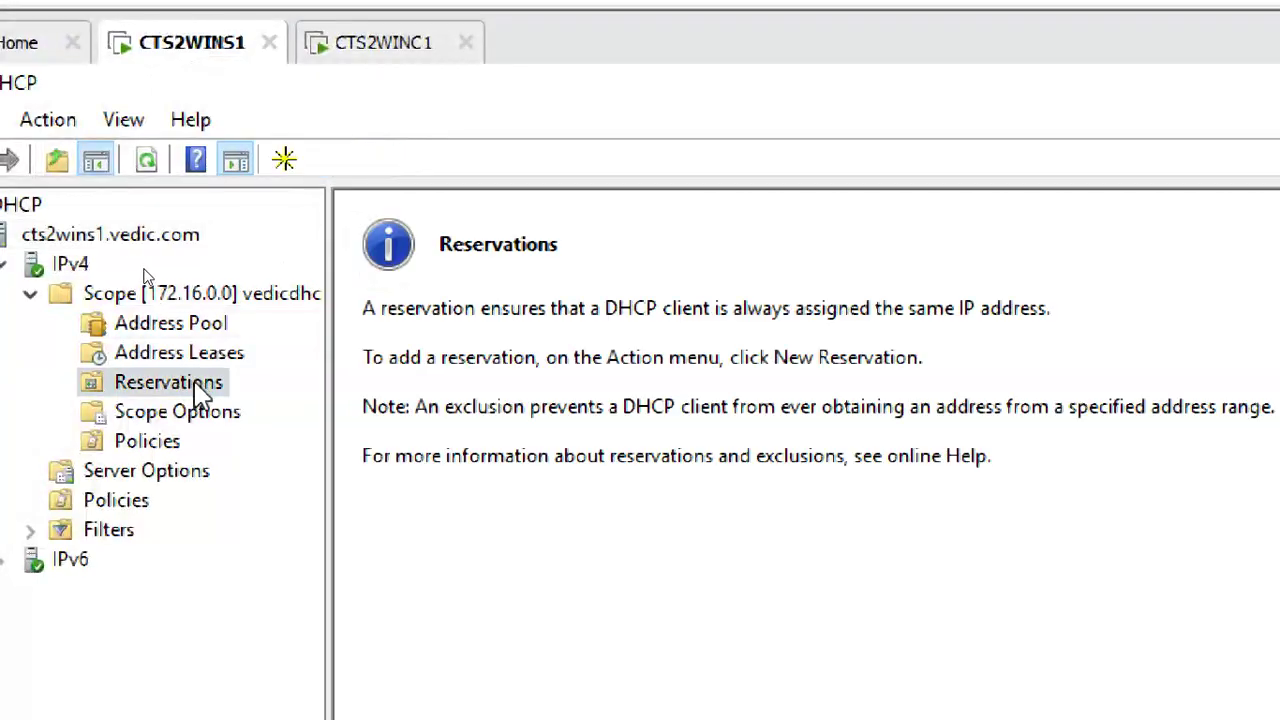
{"action": "left_click", "coordinate": [205, 355]}
{"action": "left_click", "coordinate": [510, 248]}
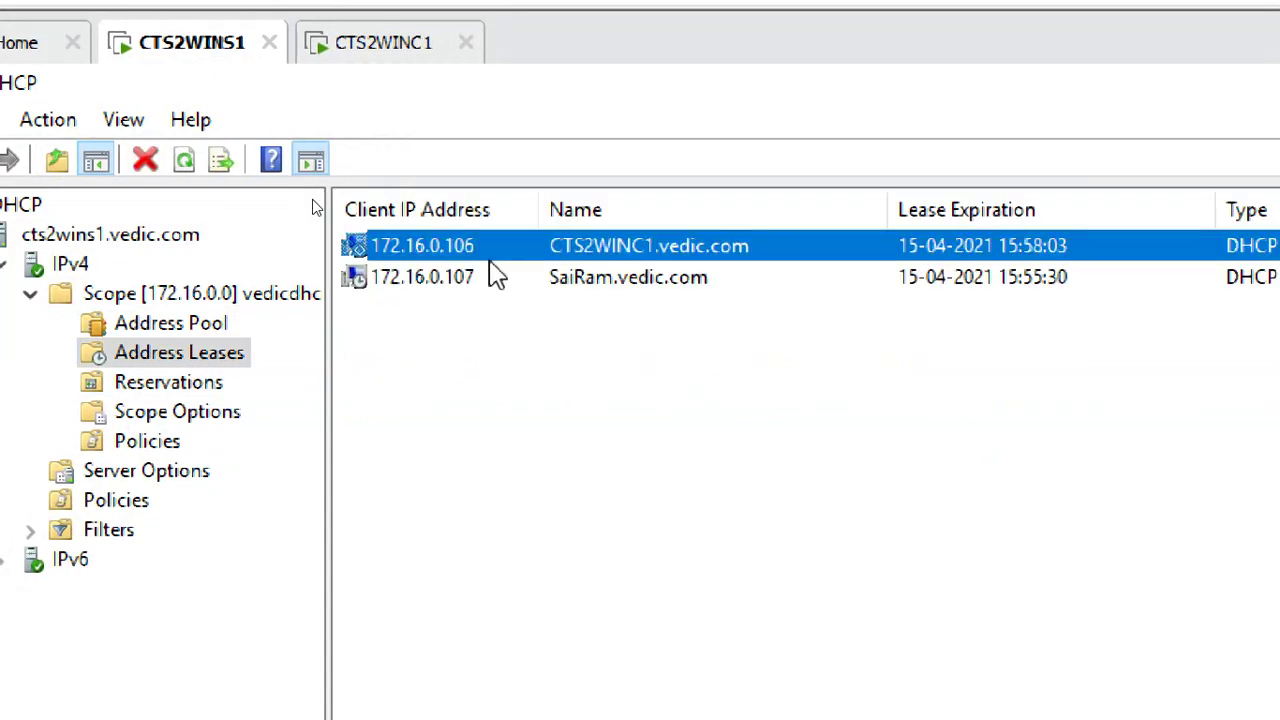
{"action": "right_click", "coordinate": [594, 247]}
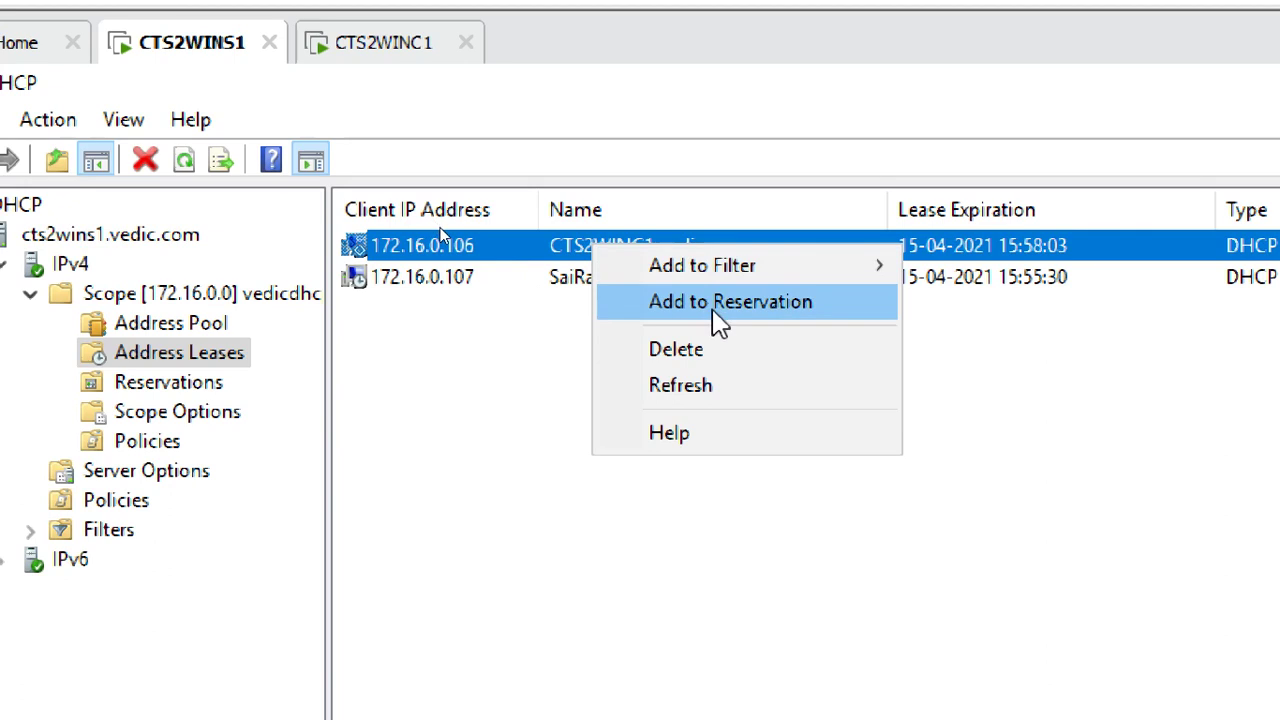
{"action": "left_click", "coordinate": [449, 420]}
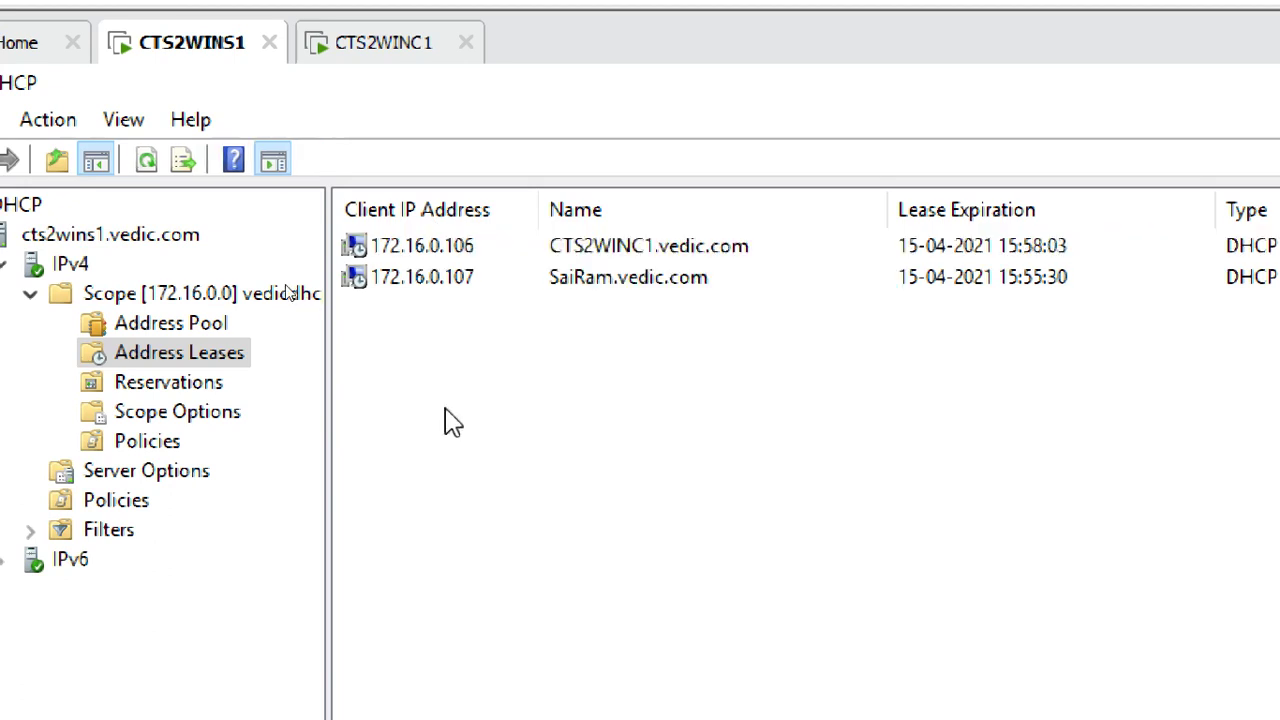
Step: Start a new reservation in the 172.16.0.0 scope with MAC address 00-0c-29-e5-4b-a5 and IP address 172.16.0.123
{"action": "left_click", "coordinate": [217, 384]}
{"action": "right_click", "coordinate": [224, 386]}
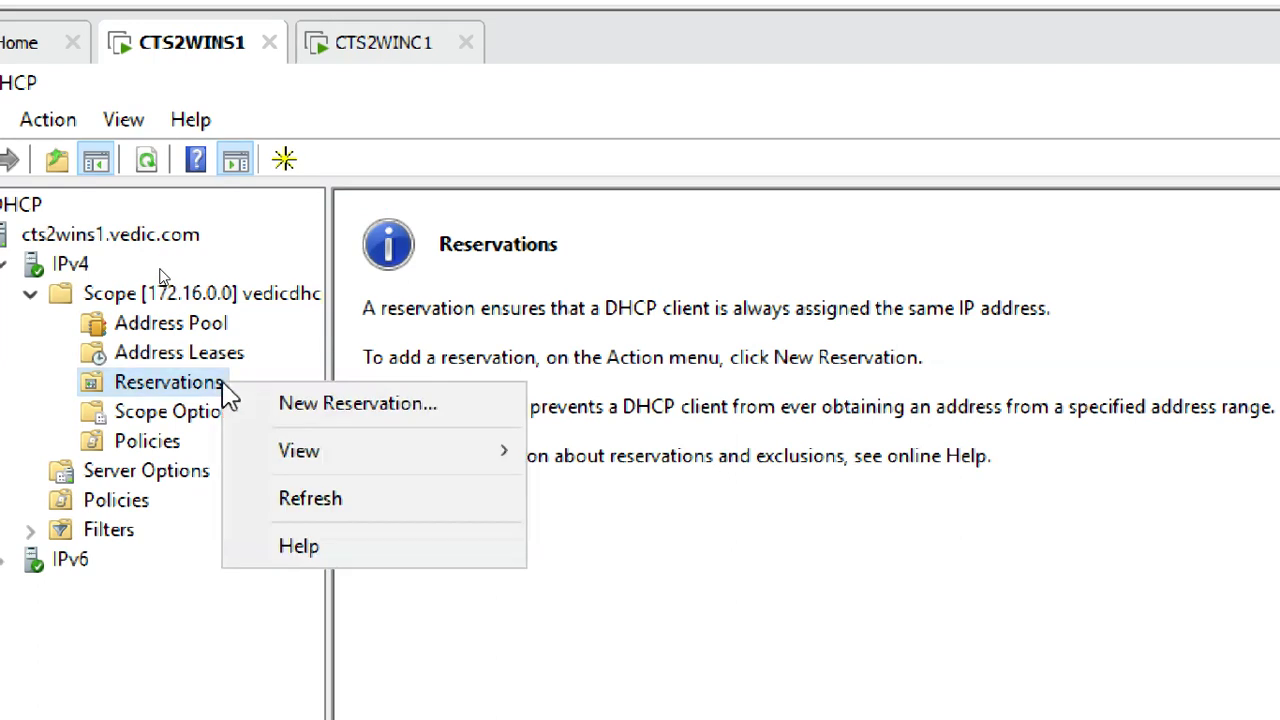
{"action": "left_click", "coordinate": [305, 405]}
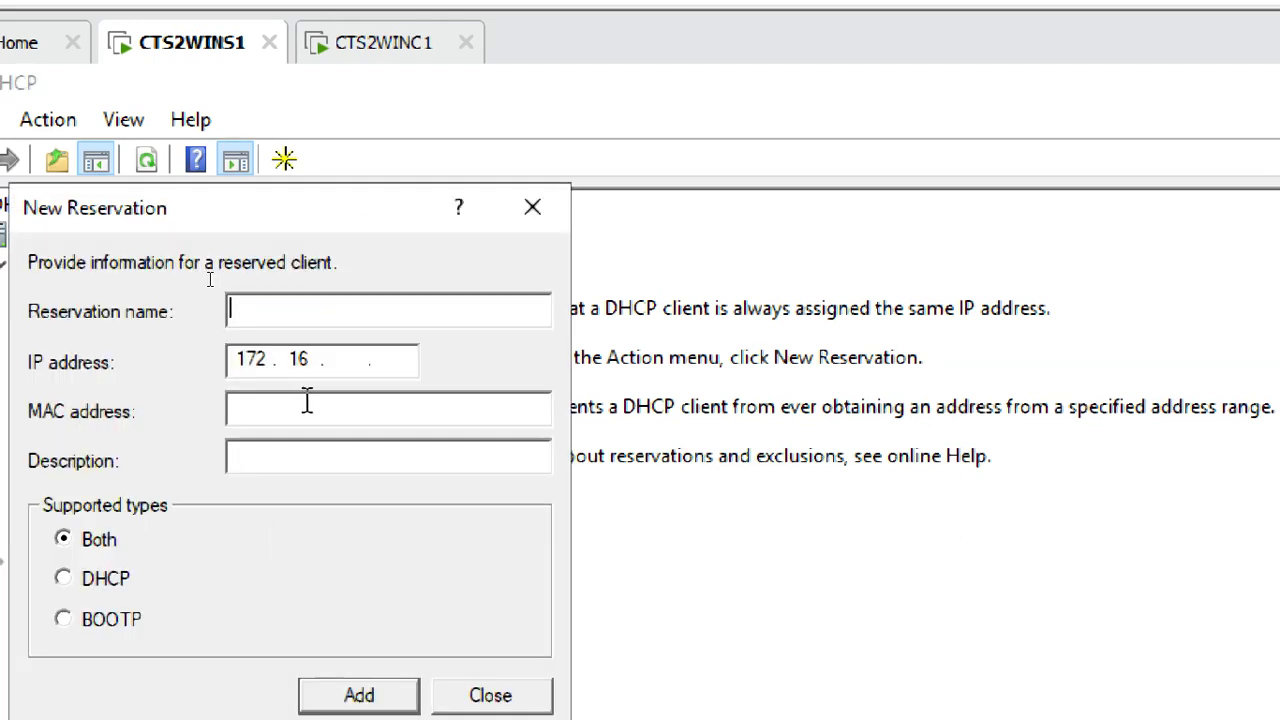
{"action": "left_click_drag", "start_coordinate": [274, 209], "coordinate": [675, 118]}
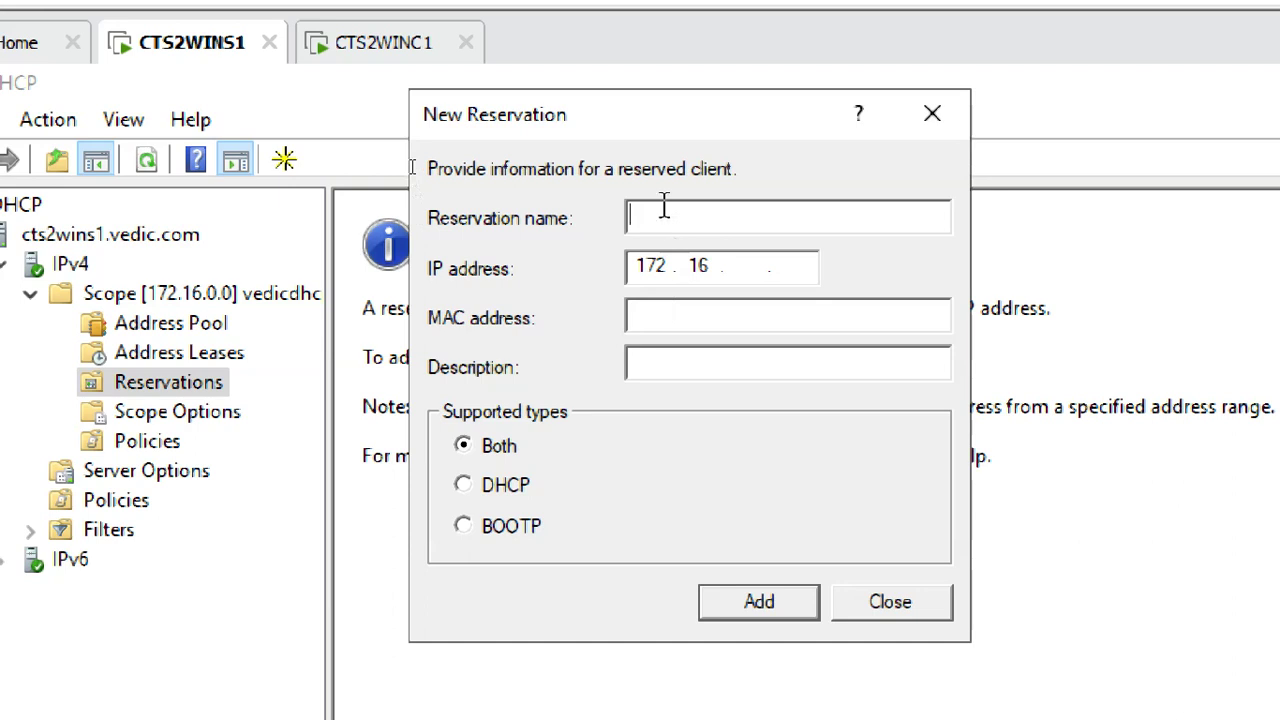
{"action": "left_click", "coordinate": [697, 318]}
{"action": "key", "text": "ctrl+v"}
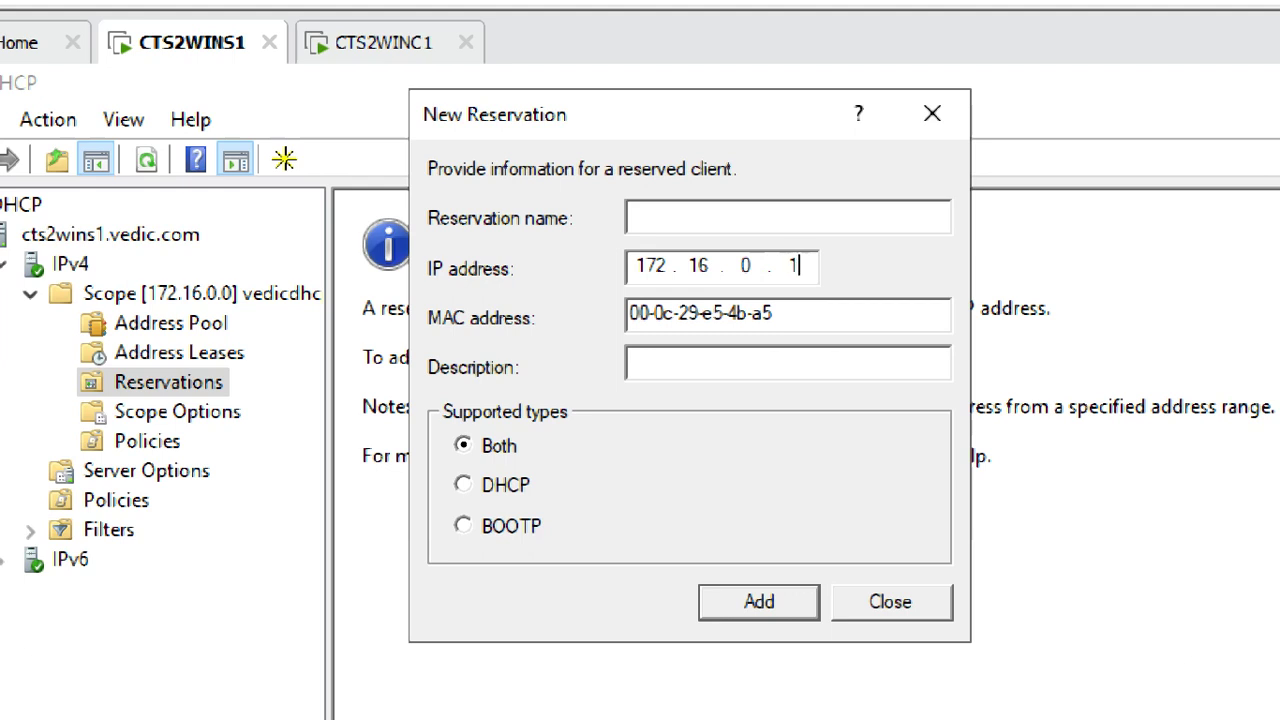
Step: Set the reservation name to winc1125 and leave its description empty
{"action": "left_click", "coordinate": [738, 226]}
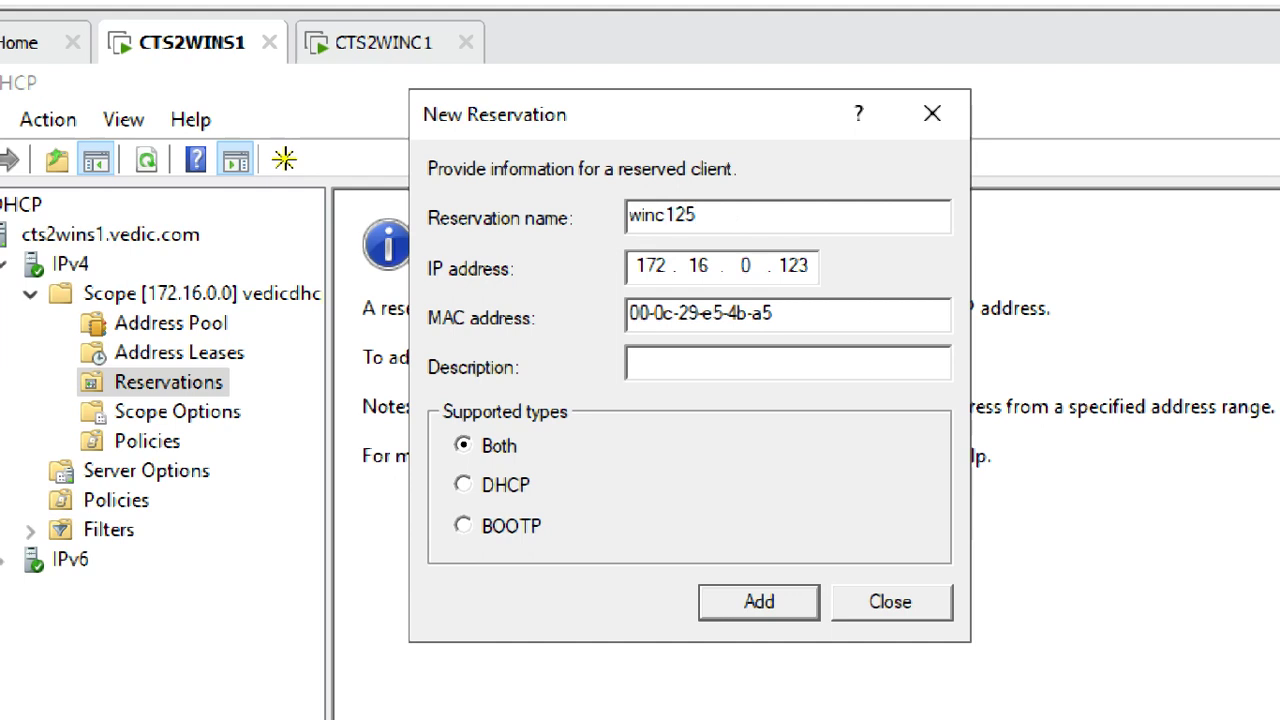
{"action": "left_click", "coordinate": [748, 224]}
{"action": "left_click_drag", "start_coordinate": [677, 217], "coordinate": [611, 206]}
{"action": "left_click_drag", "start_coordinate": [720, 217], "coordinate": [681, 199]}
{"action": "left_click", "coordinate": [766, 374]}
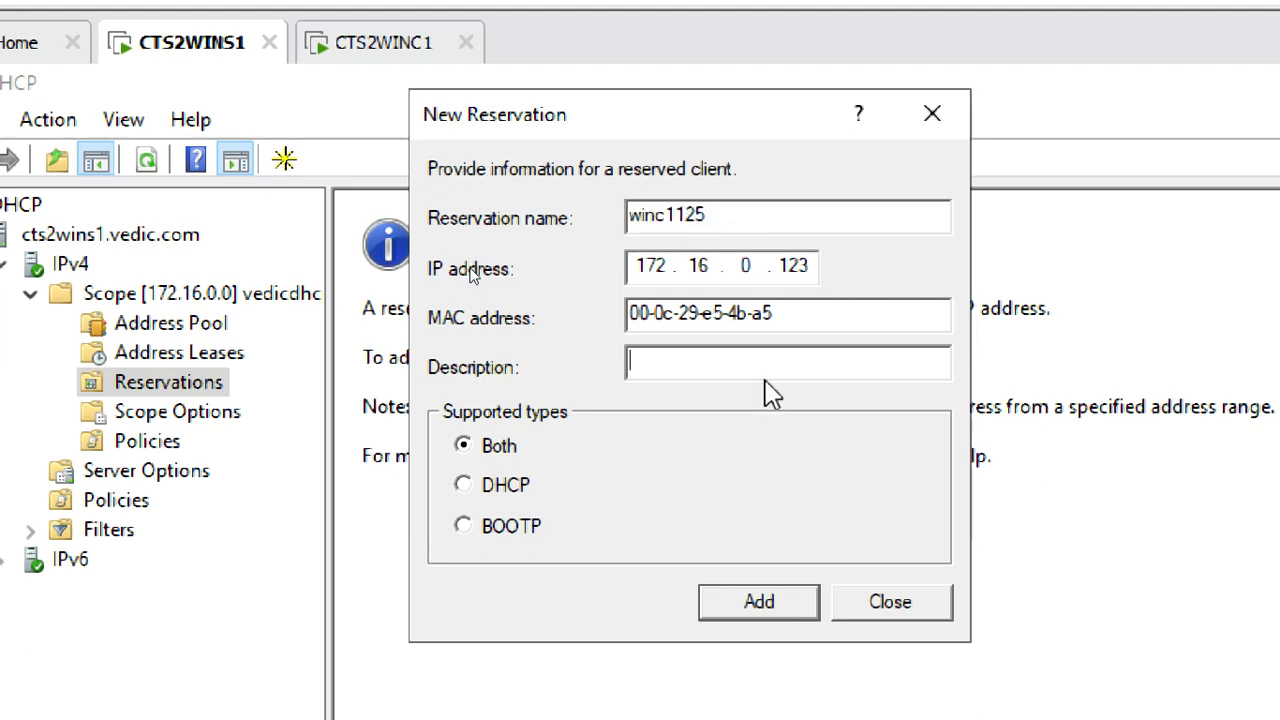
Step: Compare the DHCP and Both supported types, keeping Both selected, and review the reservation's IP address
{"action": "left_click", "coordinate": [500, 452]}
{"action": "left_click", "coordinate": [510, 487]}
{"action": "left_click", "coordinate": [503, 452]}
{"action": "left_click", "coordinate": [510, 487]}
{"action": "left_click", "coordinate": [505, 450]}
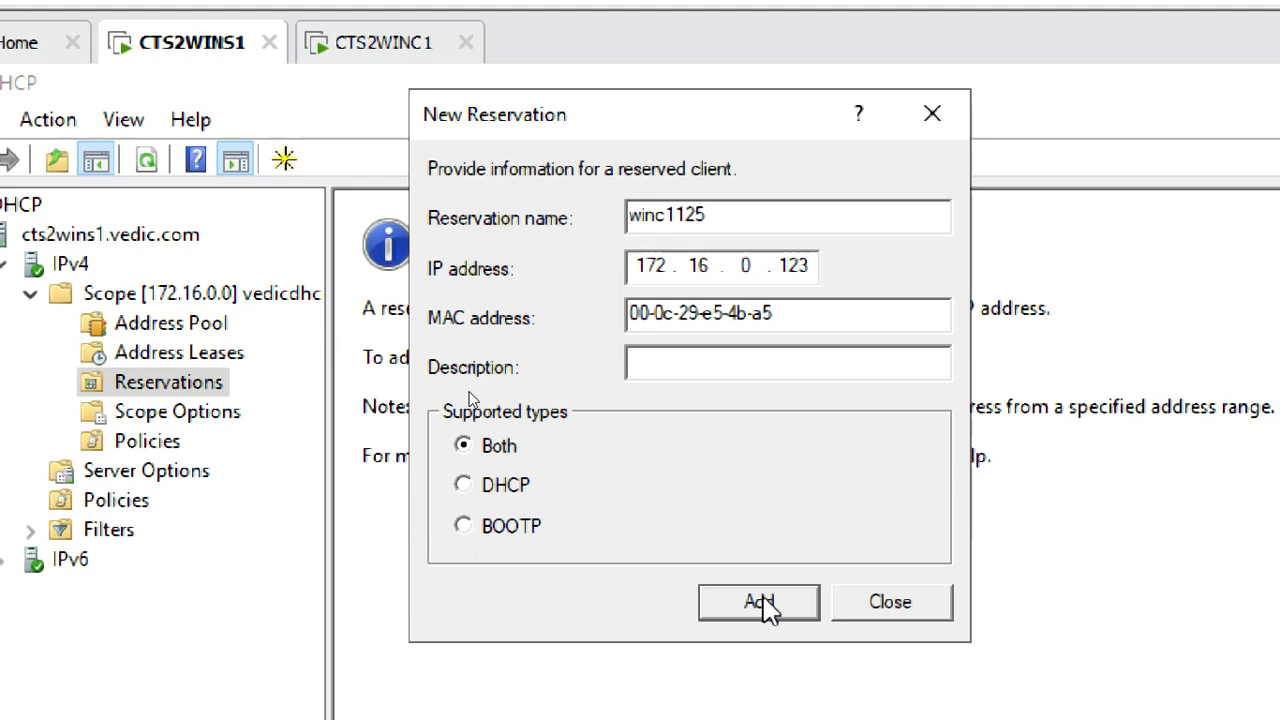
{"action": "left_click", "coordinate": [812, 270]}
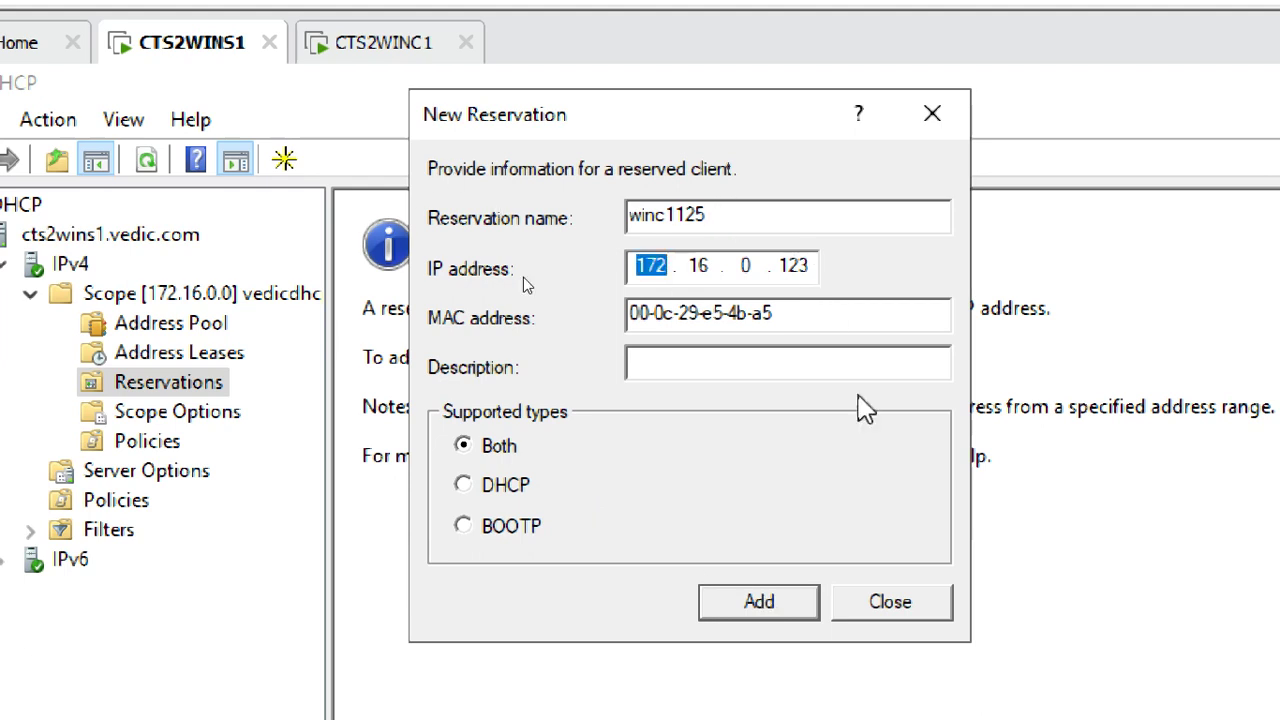
{"action": "left_click", "coordinate": [812, 268]}
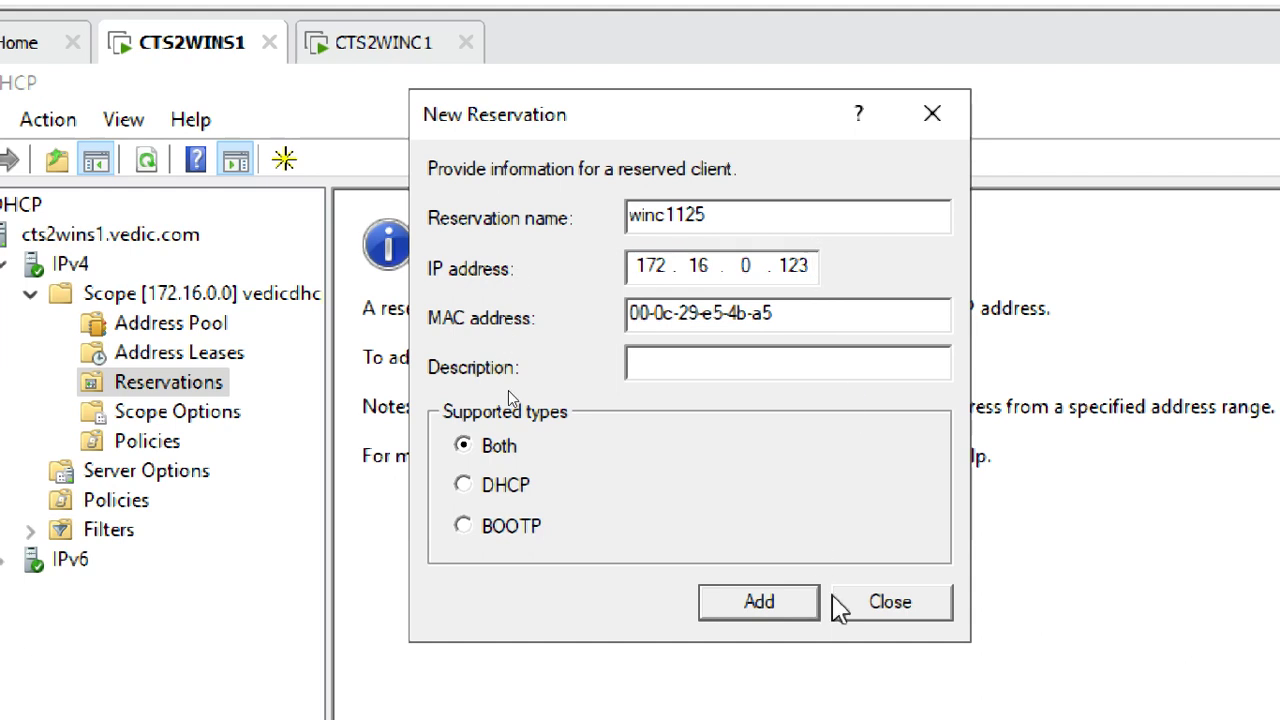
Step: Add the winc1125 reservation to the scope and select the 172.16.0.123 exclusion in the address pool
{"action": "left_click", "coordinate": [760, 602]}
{"action": "left_click", "coordinate": [892, 604]}
{"action": "left_click", "coordinate": [213, 323]}
{"action": "left_click", "coordinate": [510, 283]}
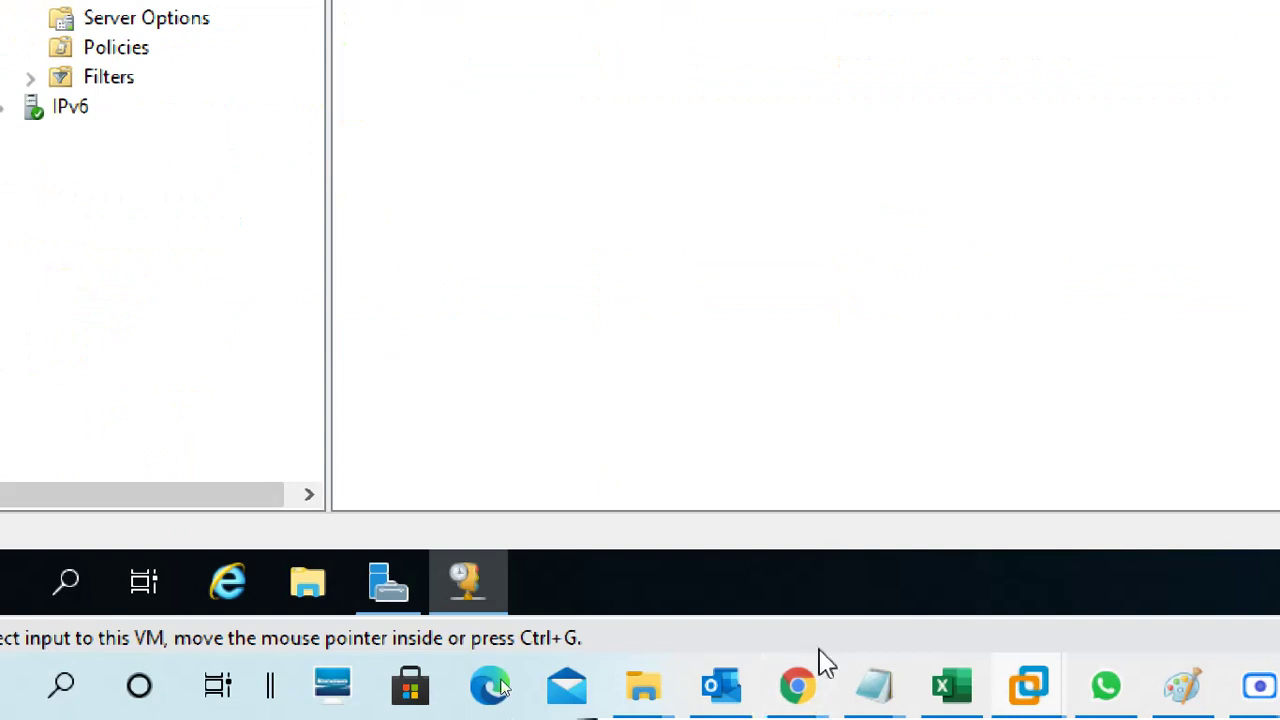
Step: Add the line "server: dhcp :" below the client's MAC address in the day16 15-04.txt notes
{"action": "mouse_move", "coordinate": [885, 680]}
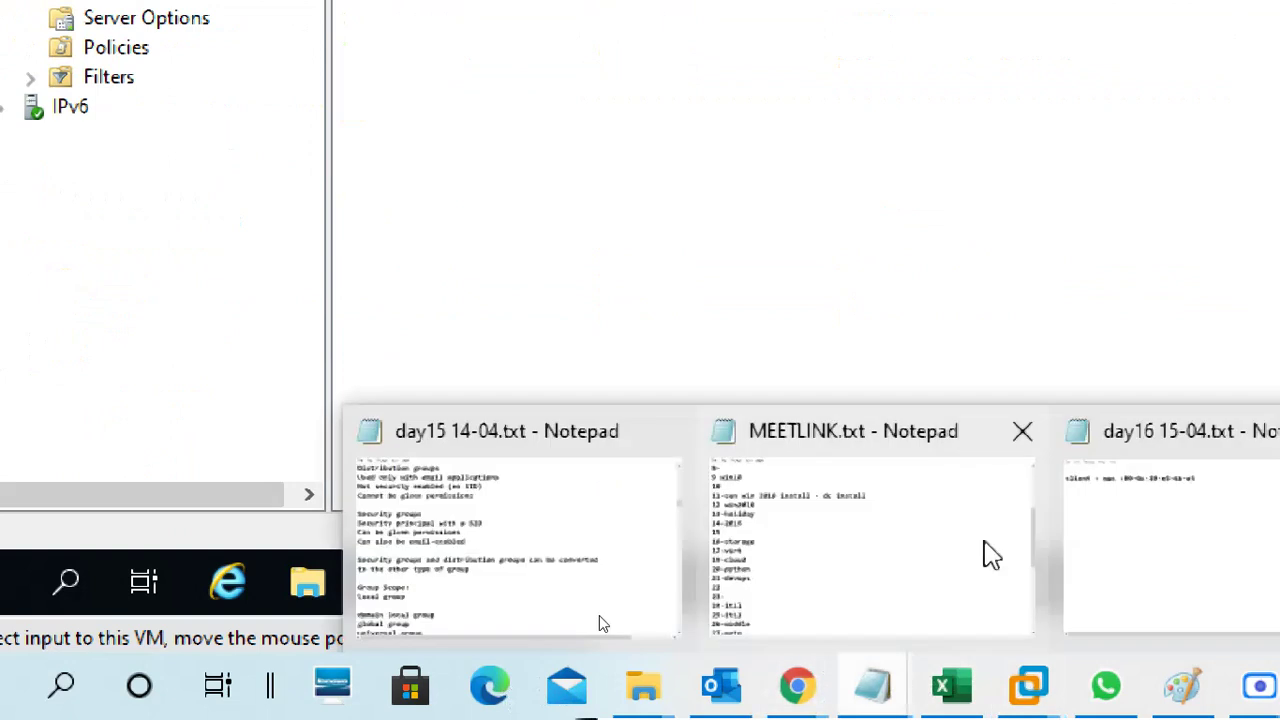
{"action": "left_click", "coordinate": [1215, 543]}
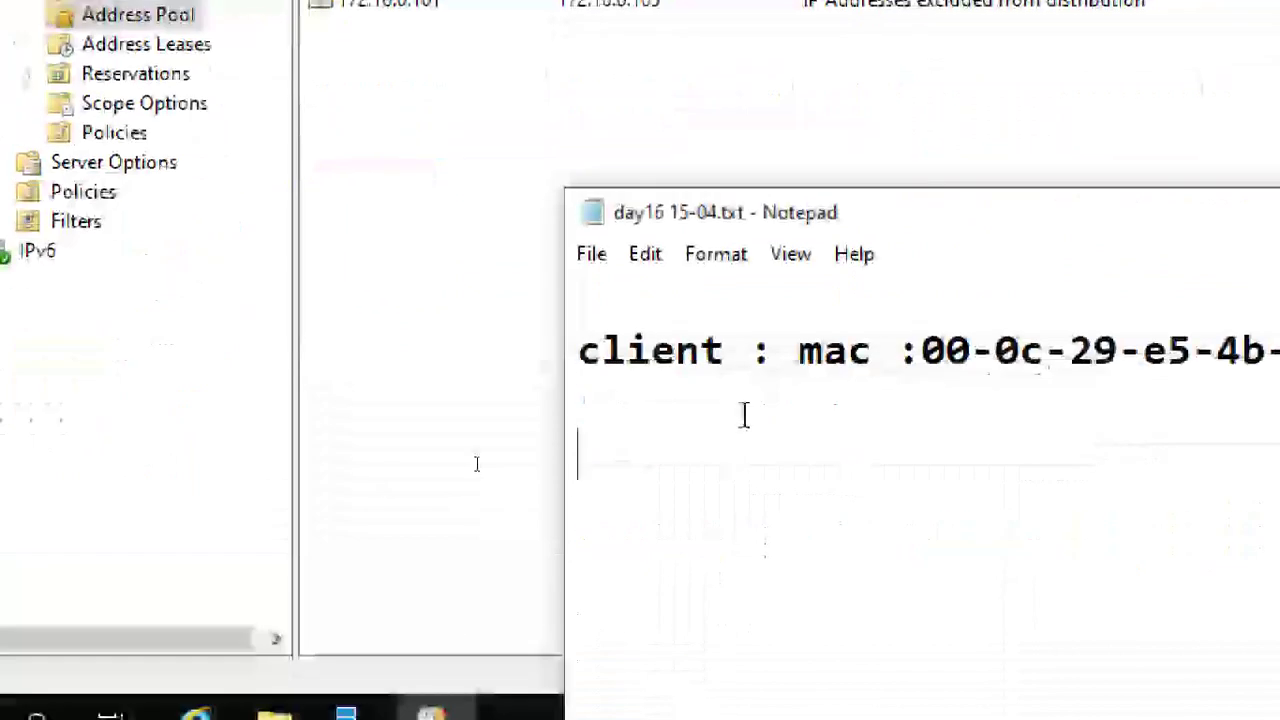
{"action": "type", "text": "server"}
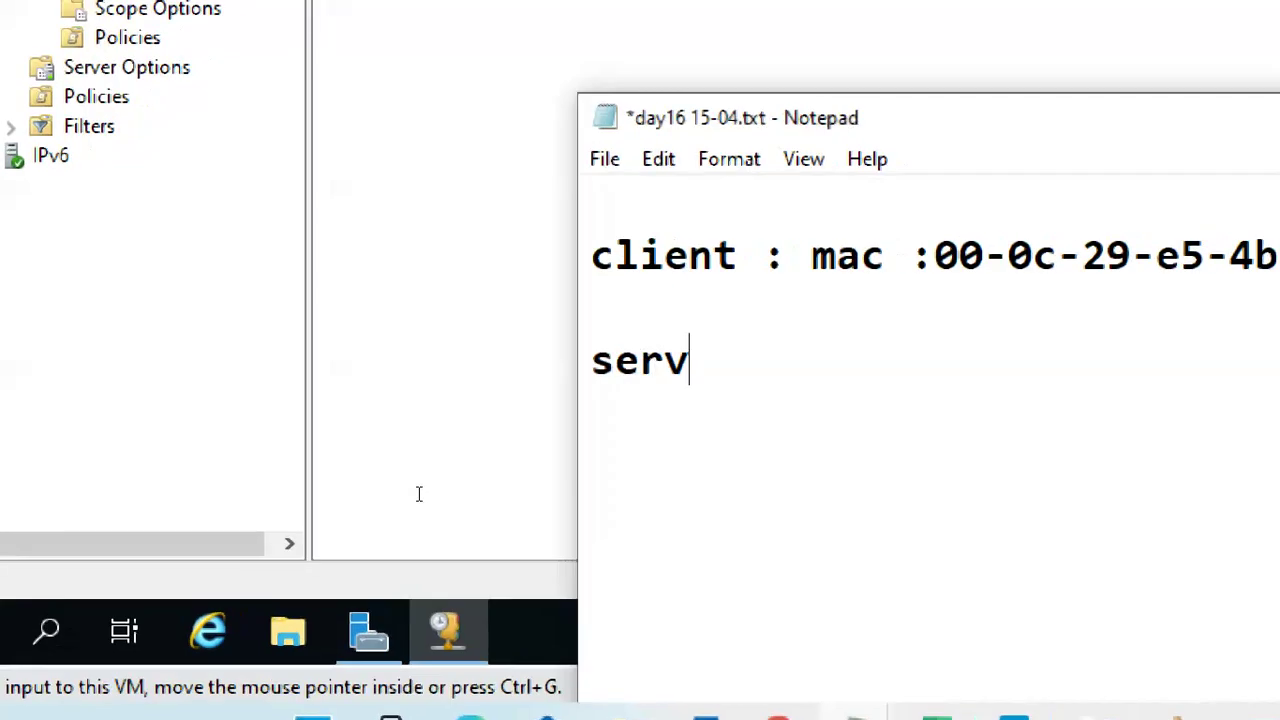
{"action": "type", "text": ": "}
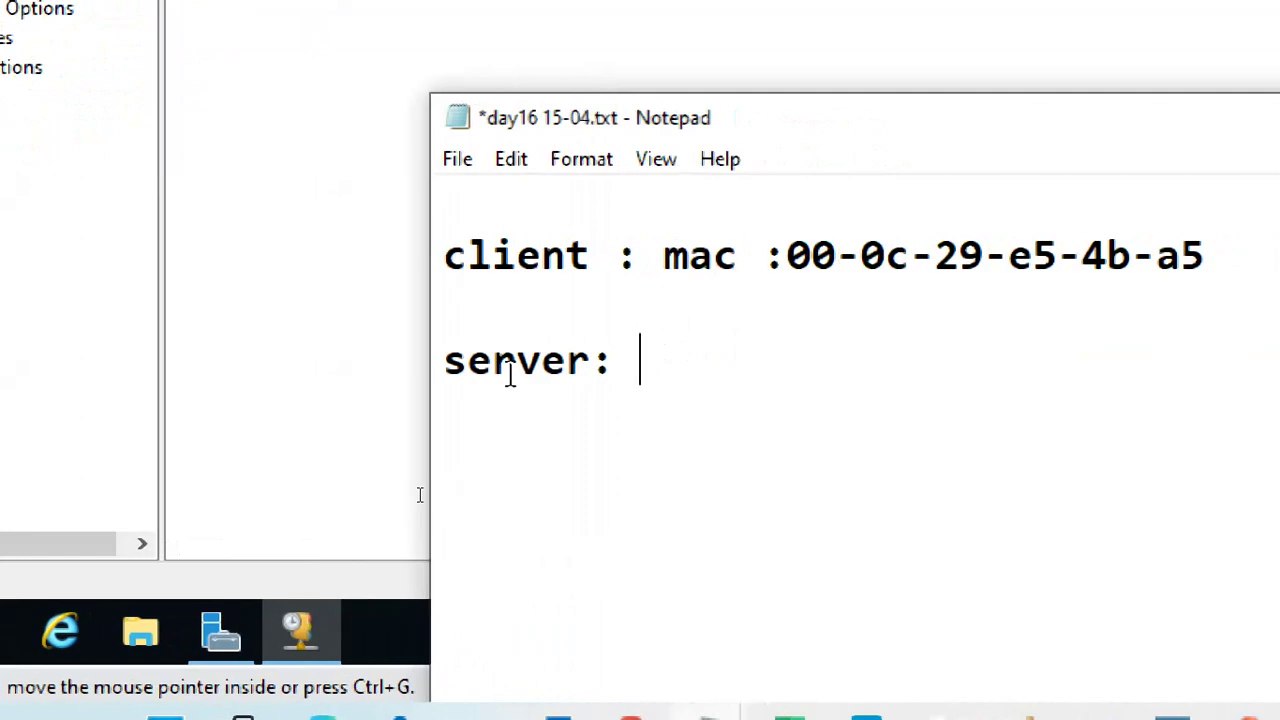
{"action": "type", "text": "dhcp "}
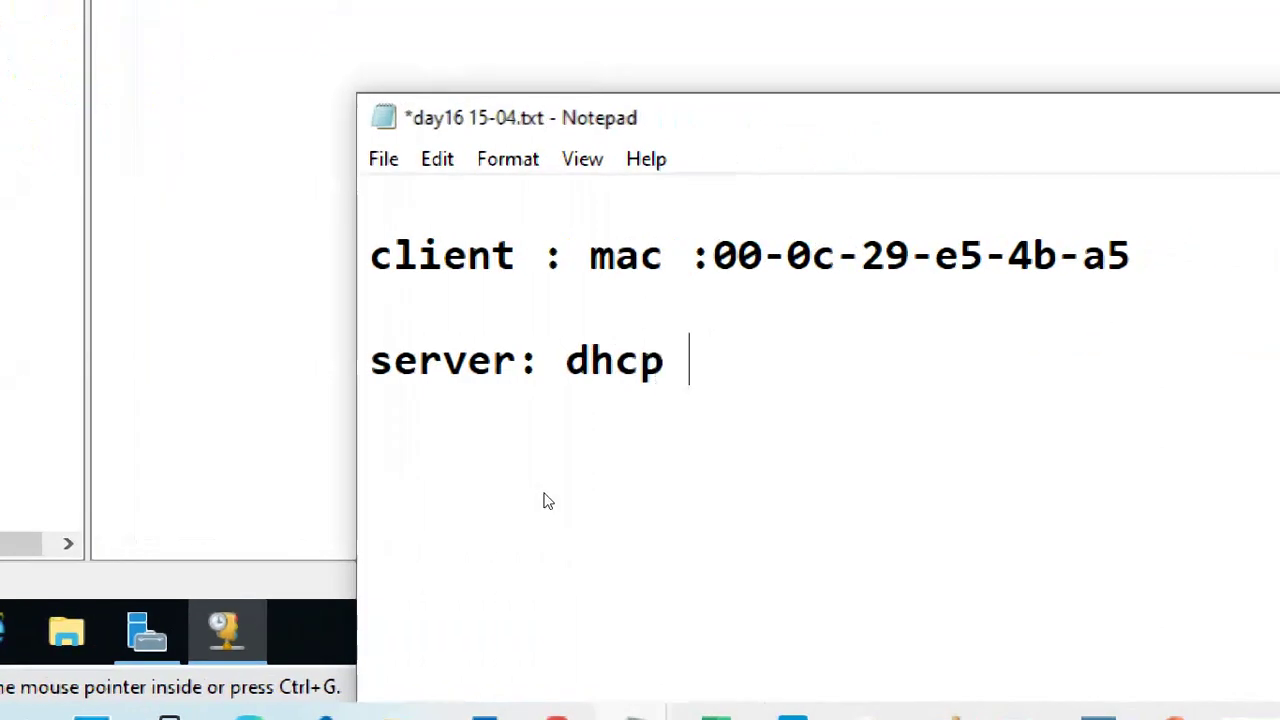
{"action": "type", "text": ":"}
{"action": "key", "text": "Return"}
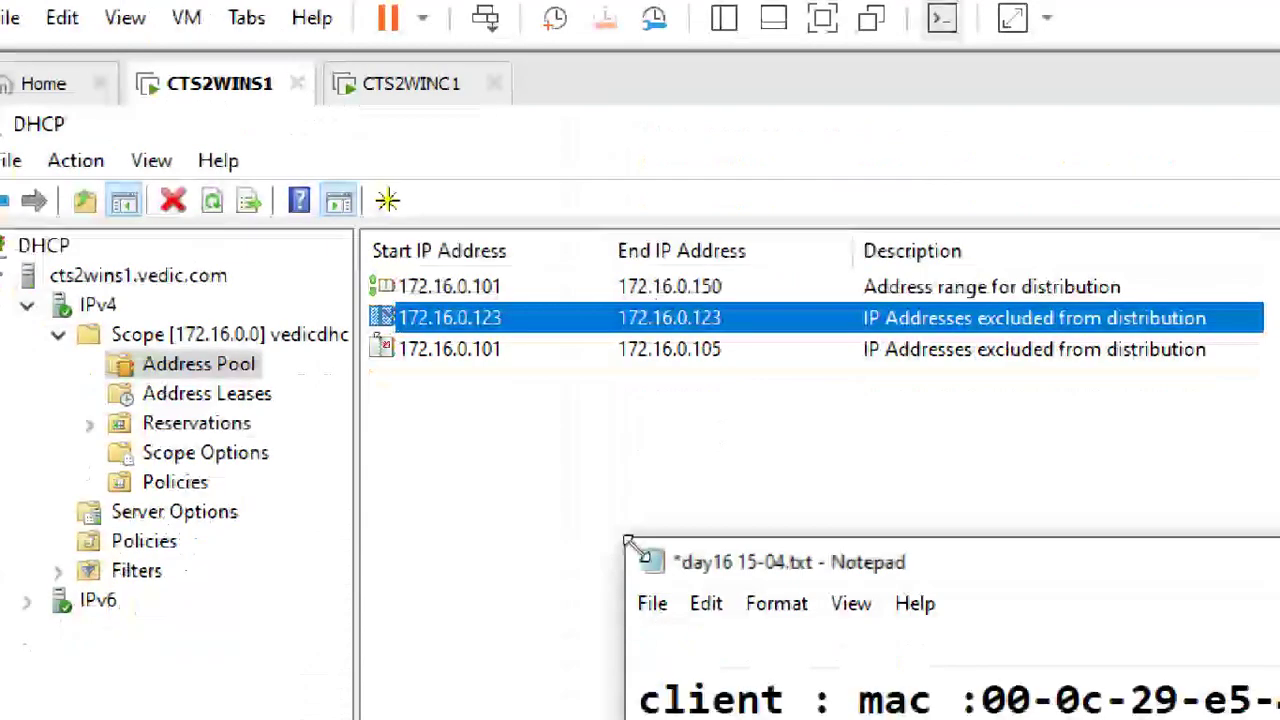
Step: Enlarge the notes window and add the line "reservations-rt - new reservation" below the "server: dhcp:" line
{"action": "left_click_drag", "start_coordinate": [715, 71], "coordinate": [684, 23]}
{"action": "left_click_drag", "start_coordinate": [684, 507], "coordinate": [527, 185]}
{"action": "type", "text": "reservations"}
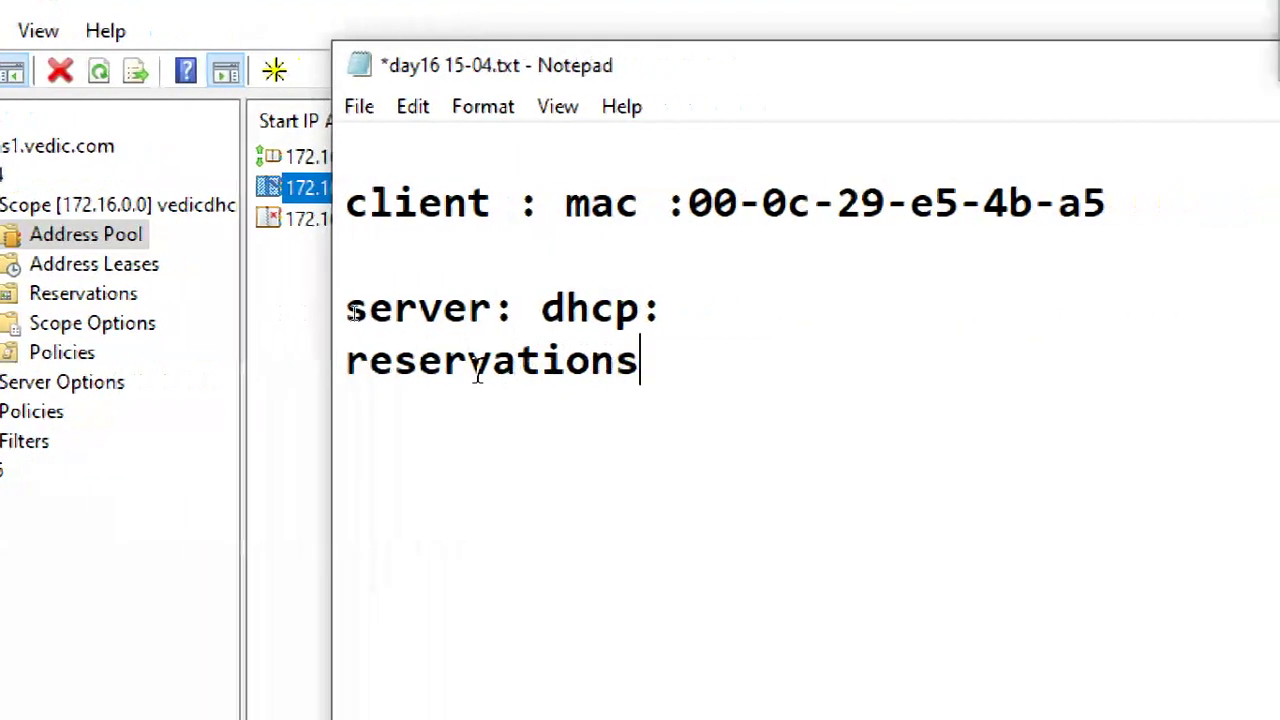
{"action": "type", "text": ":"}
{"action": "key", "text": "BackSpace"}
{"action": "type", "text": "-rt - "}
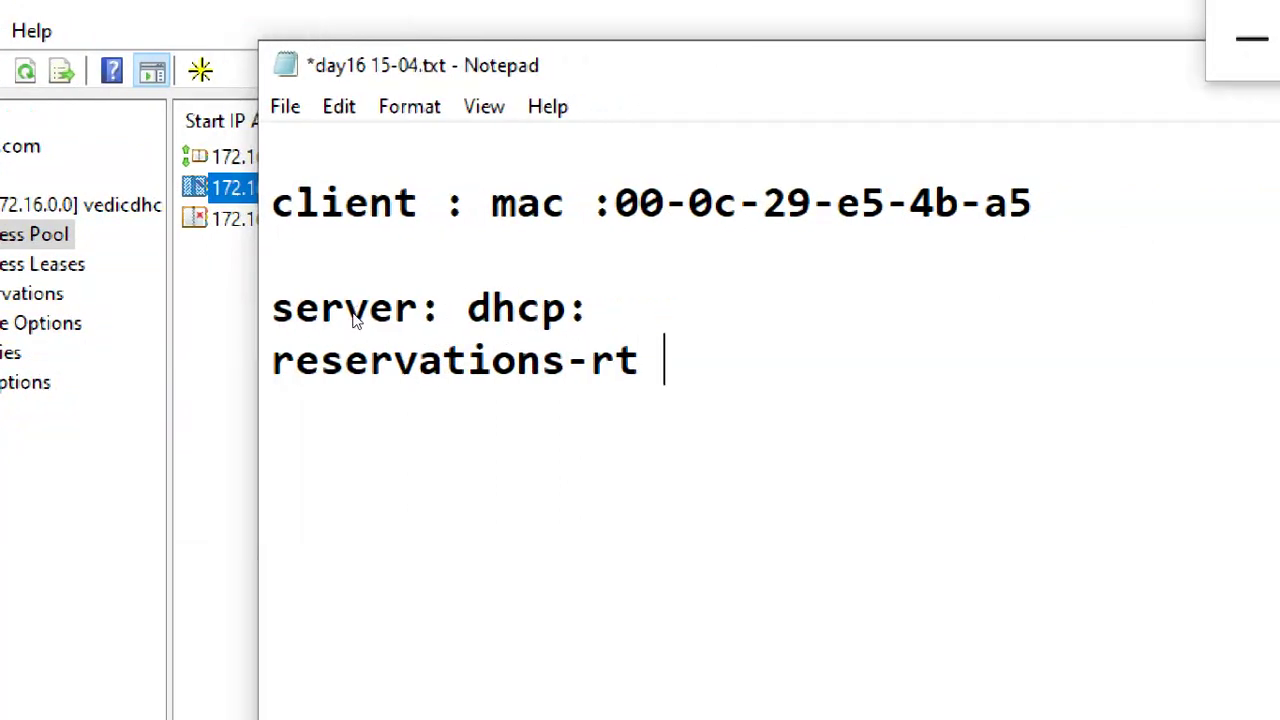
{"action": "type", "text": "new reservation"}
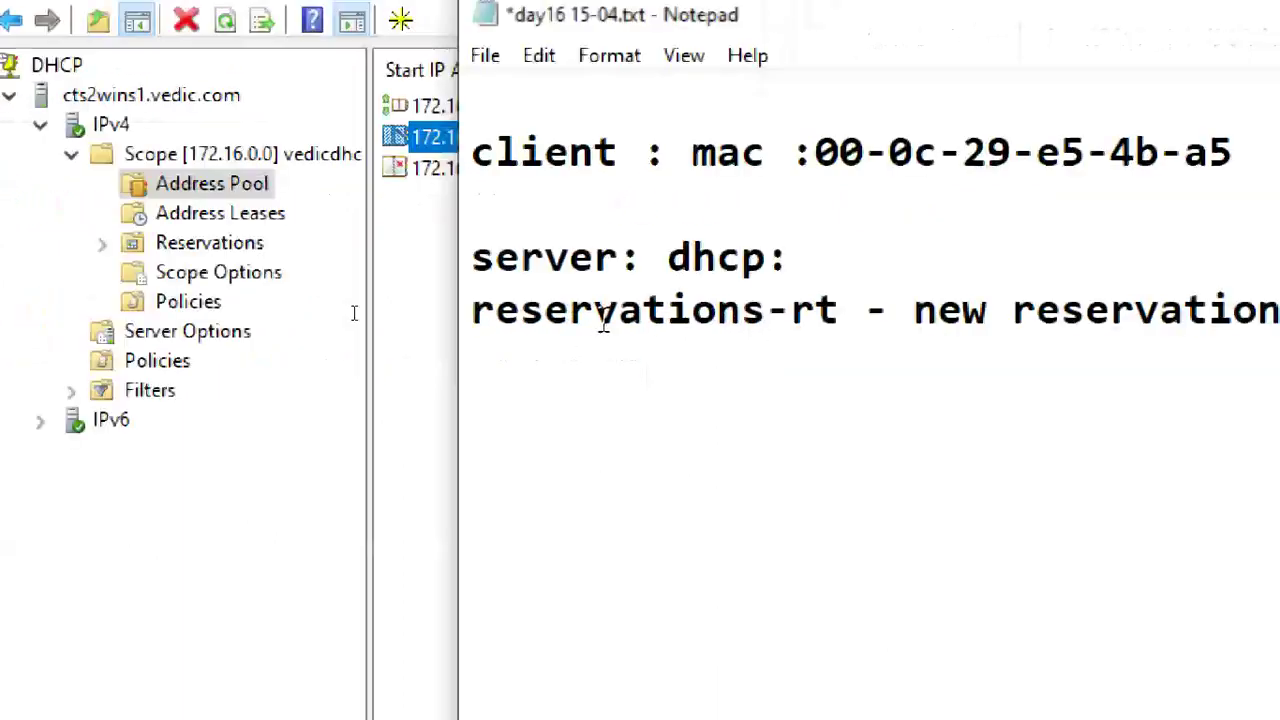
Step: Add the lines "-name" and "-ip address:172.16.0.123" below the new reservation line in the notes
{"action": "type", "text": "-name"}
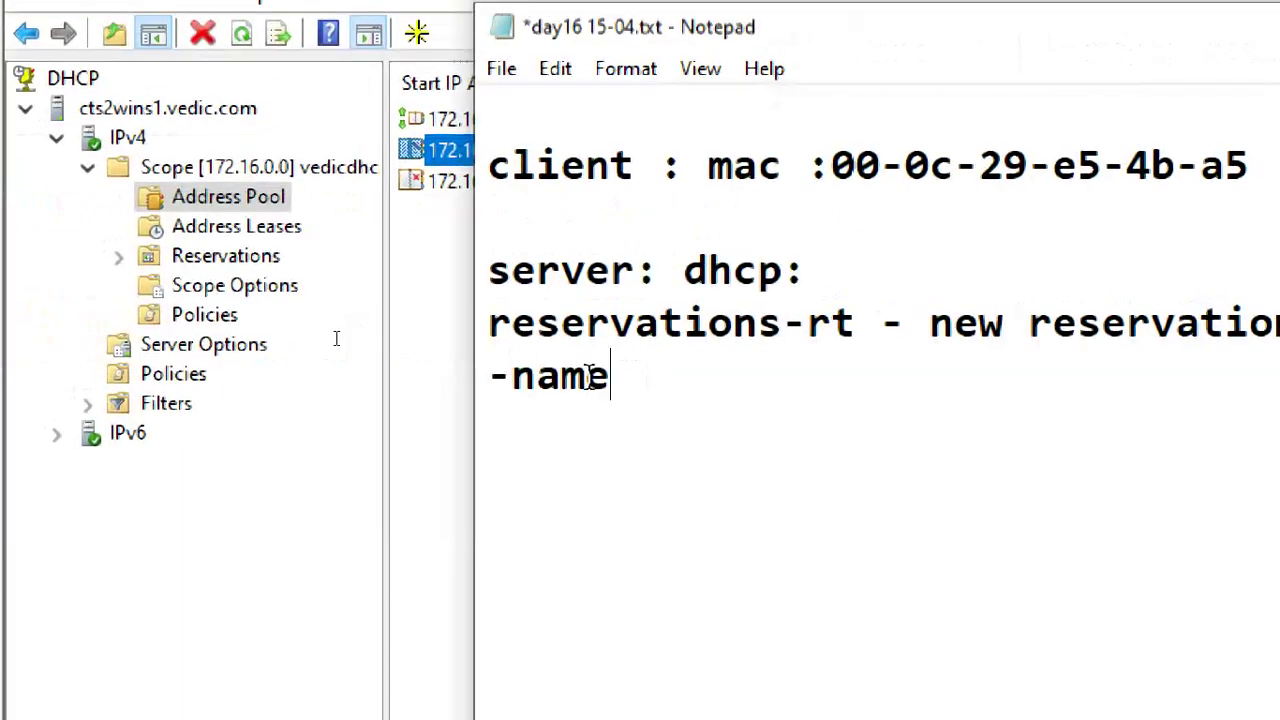
{"action": "key", "text": "Return"}
{"action": "type", "text": "-ip "}
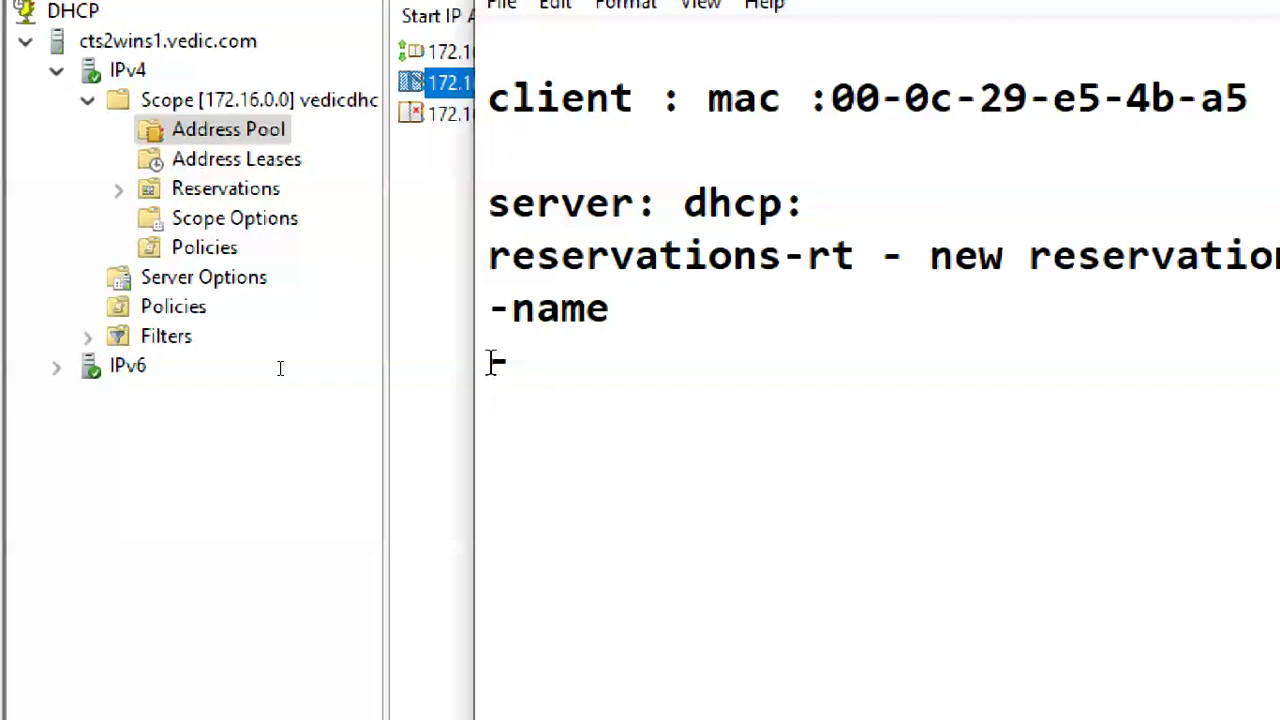
{"action": "type", "text": "address"}
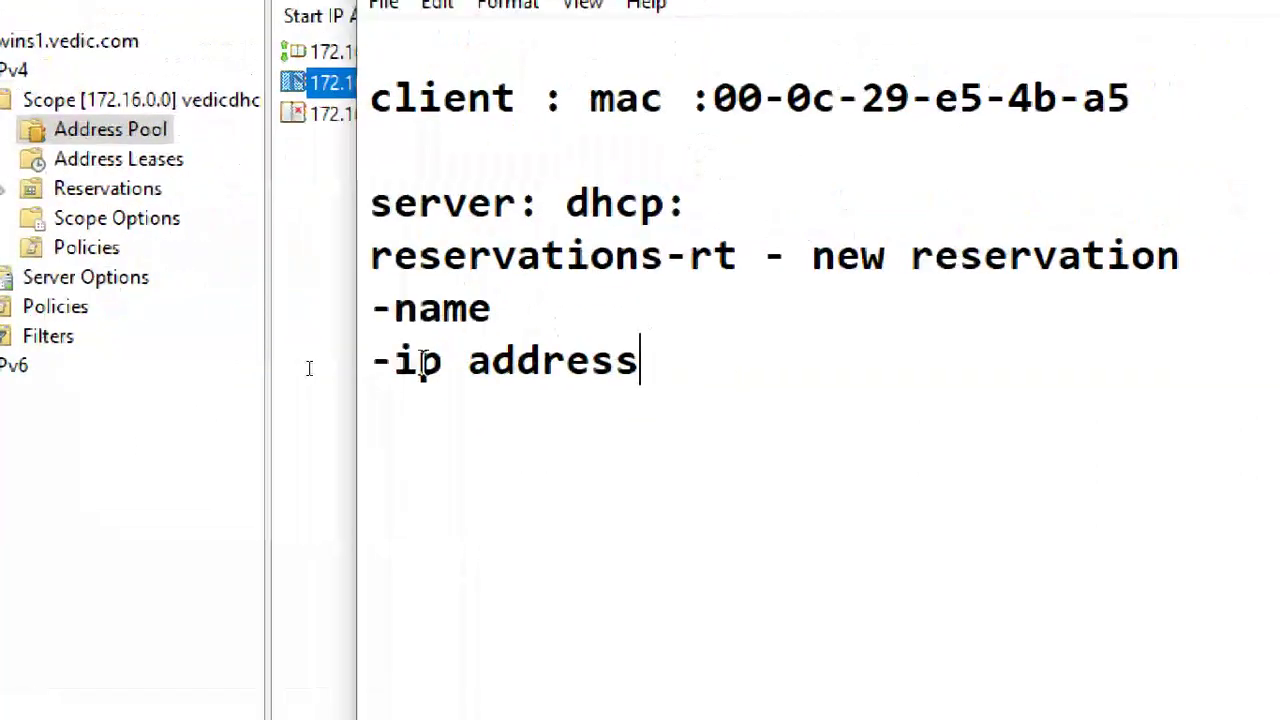
{"action": "type", "text": ":172.16"}
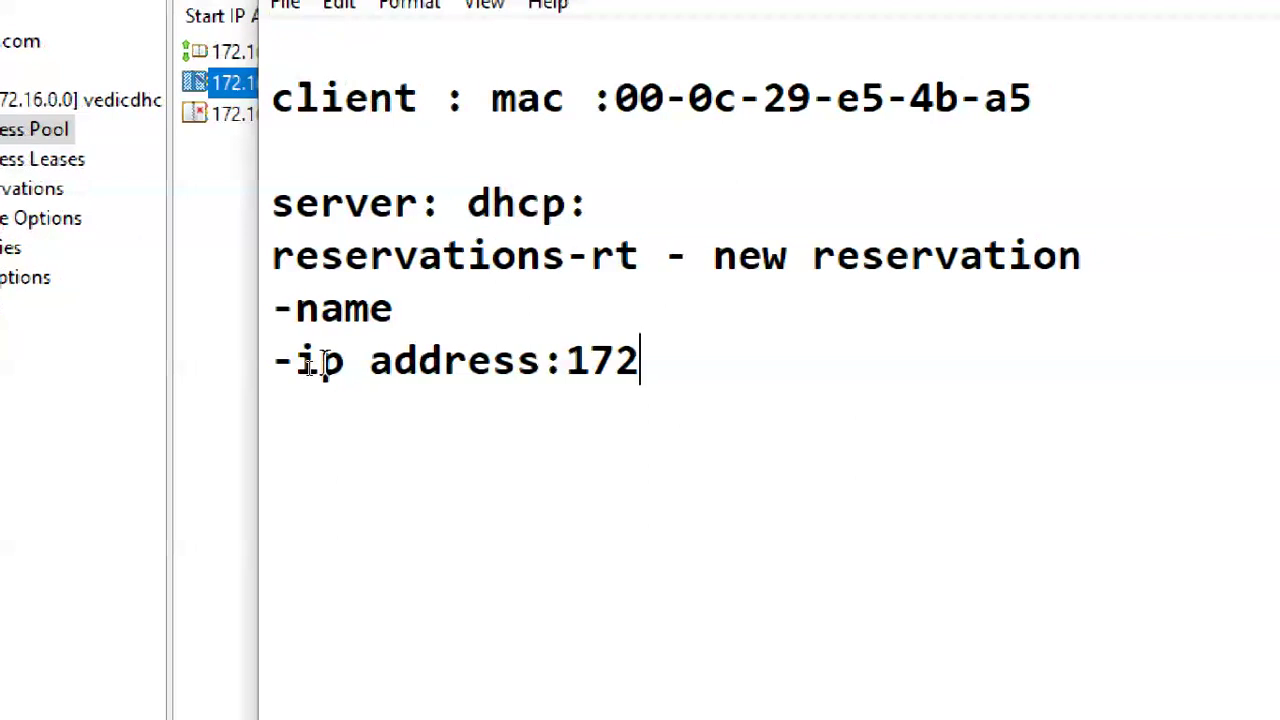
{"action": "type", "text": ".0.123"}
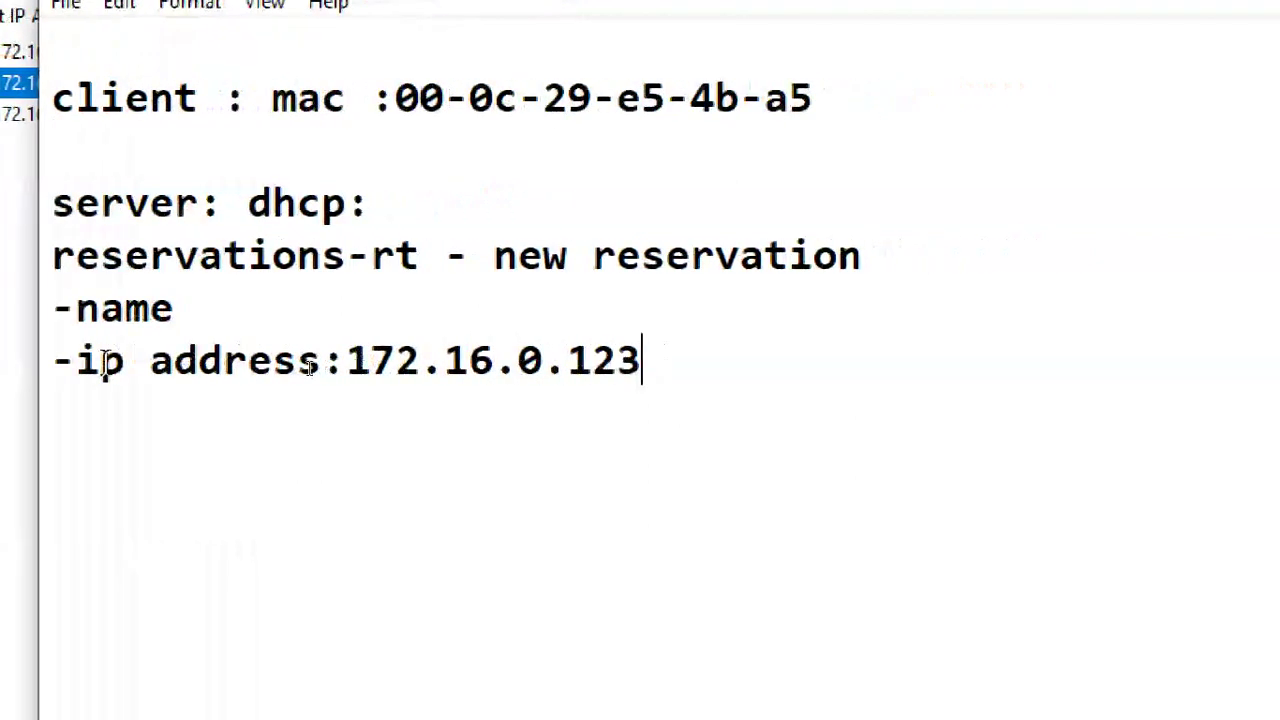
Step: Add the lines "-mac address 00-0c-29-e5-4b-a5" and "-add" to finish the reservation procedure
{"action": "key", "text": "Return"}
{"action": "type", "text": "-mac addres"}
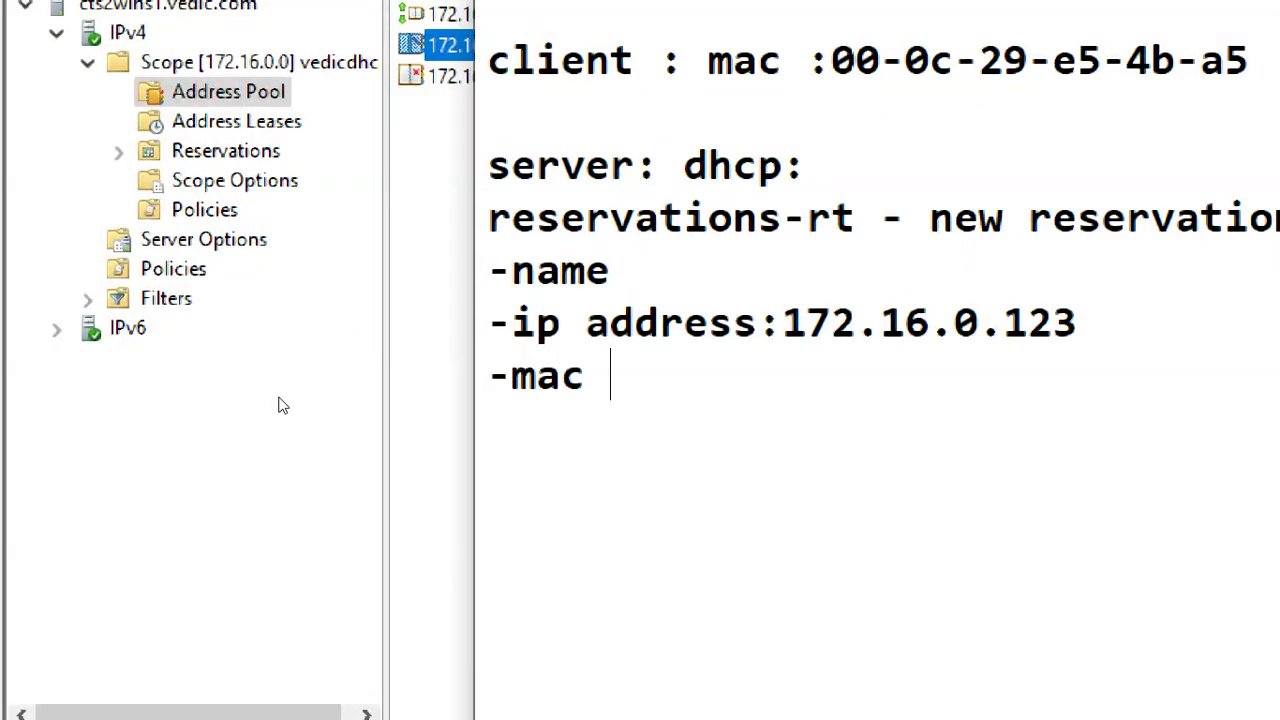
{"action": "type", "text": "s"}
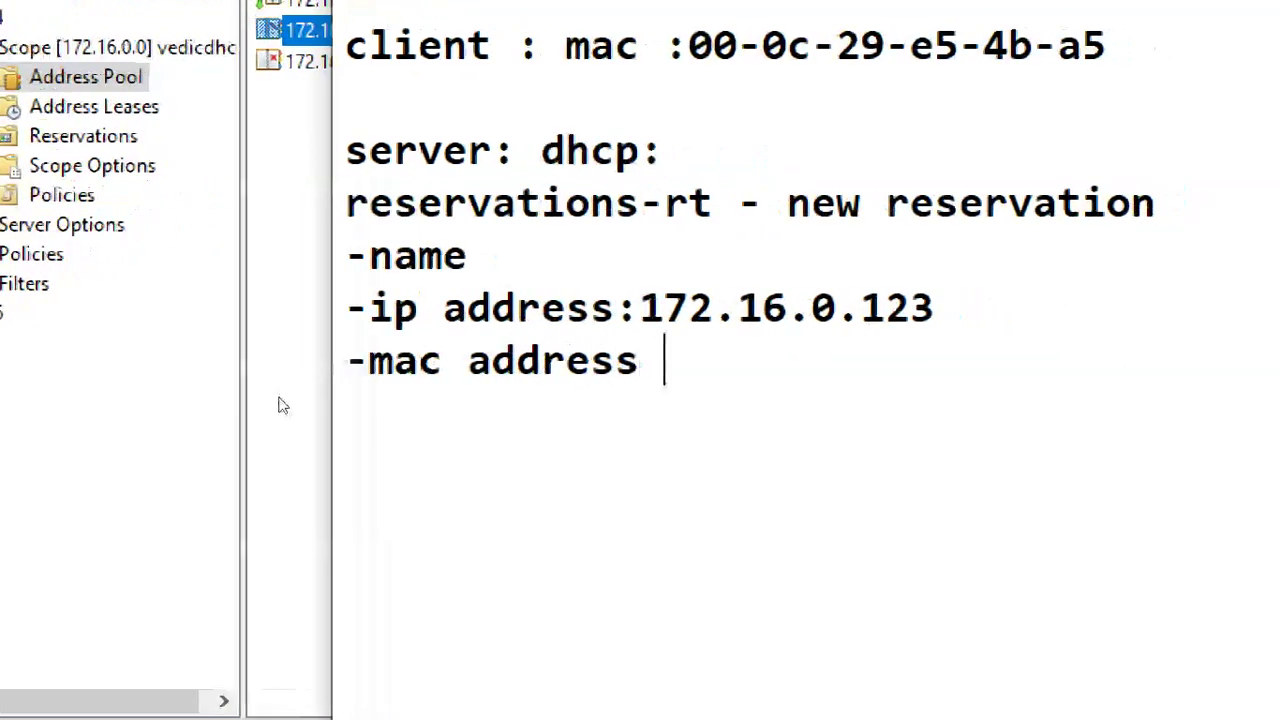
{"action": "type", "text": "00-0c-29-e5-4b-a5"}
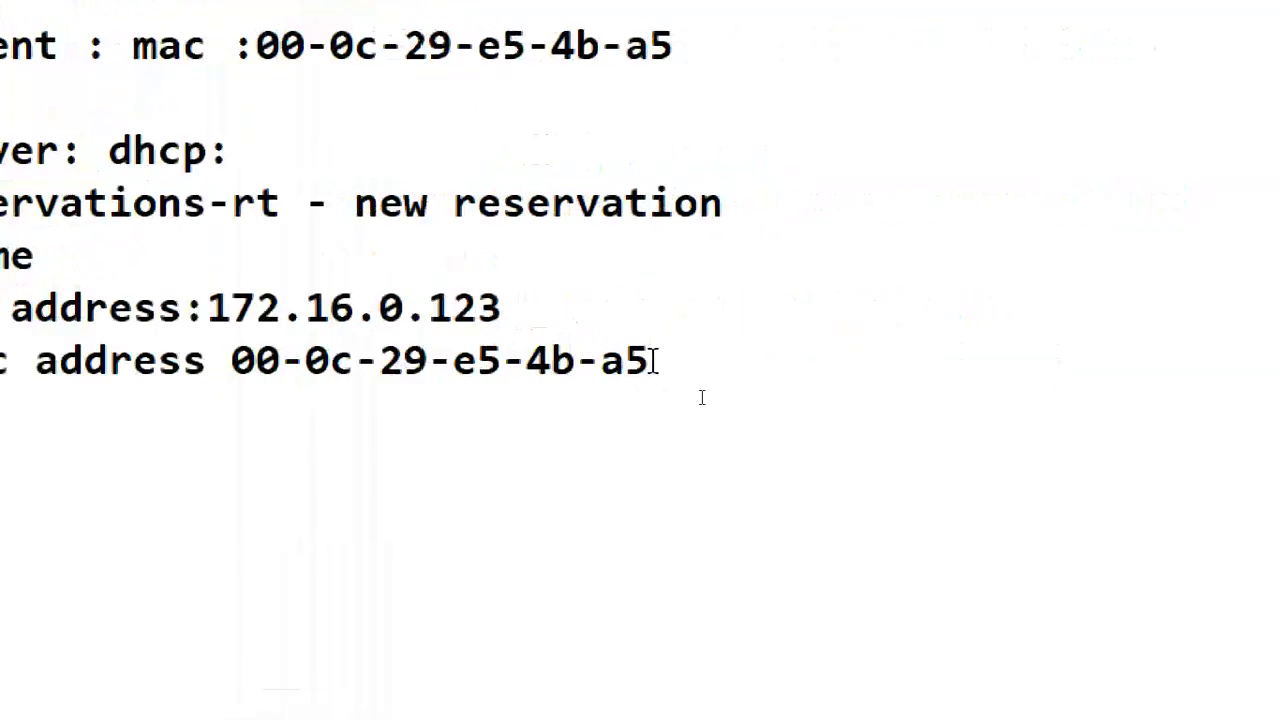
{"action": "key", "text": "Return"}
{"action": "type", "text": "-add"}
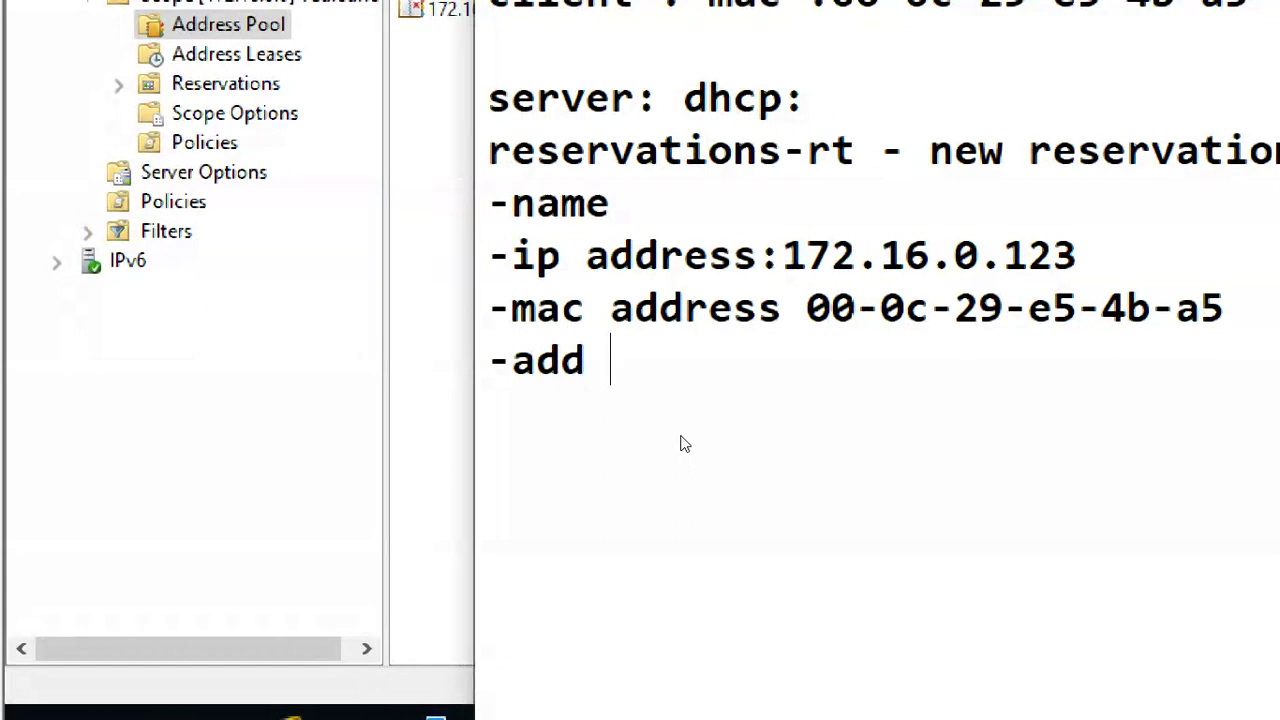
{"action": "key", "text": "Return"}
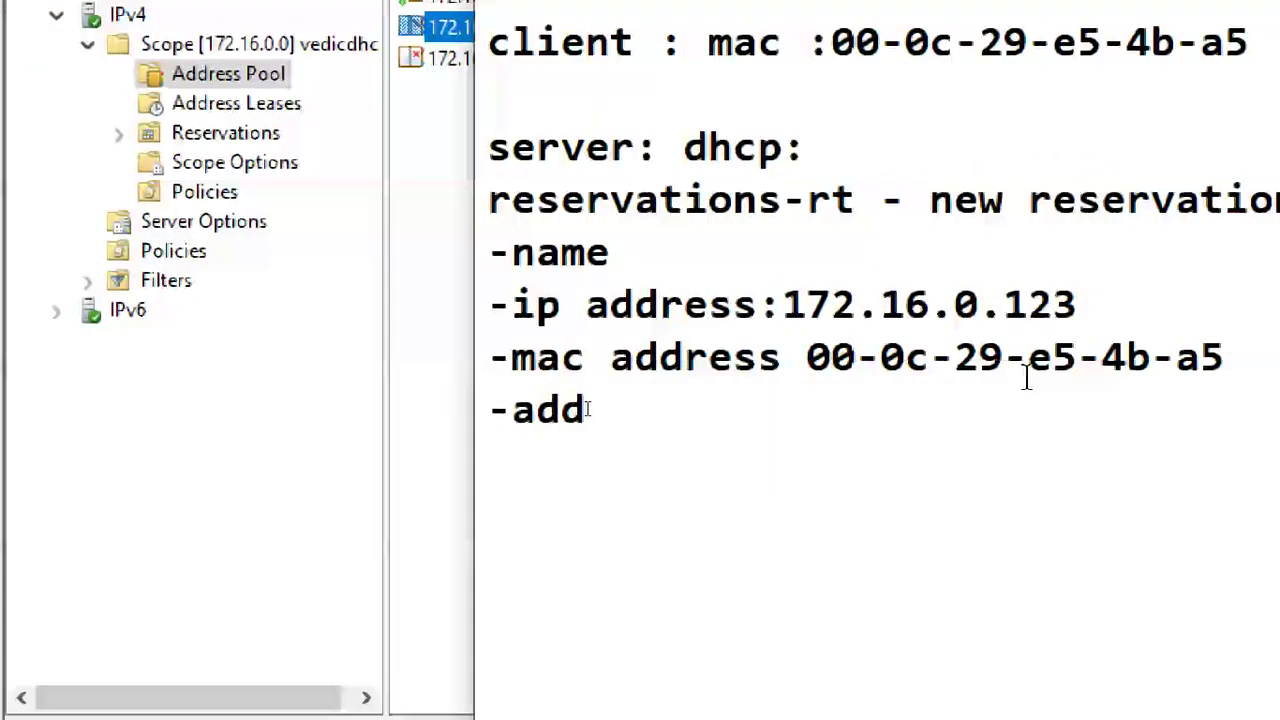
Step: Write the heading "what address for reservation" one blank line below "-add" in the notes
{"action": "left_click_drag", "start_coordinate": [1077, 304], "coordinate": [784, 304]}
{"action": "left_click", "coordinate": [784, 304]}
{"action": "left_click", "coordinate": [731, 485]}
{"action": "scroll", "coordinate": [683, 394], "scroll_direction": "down", "scroll_amount": 1}
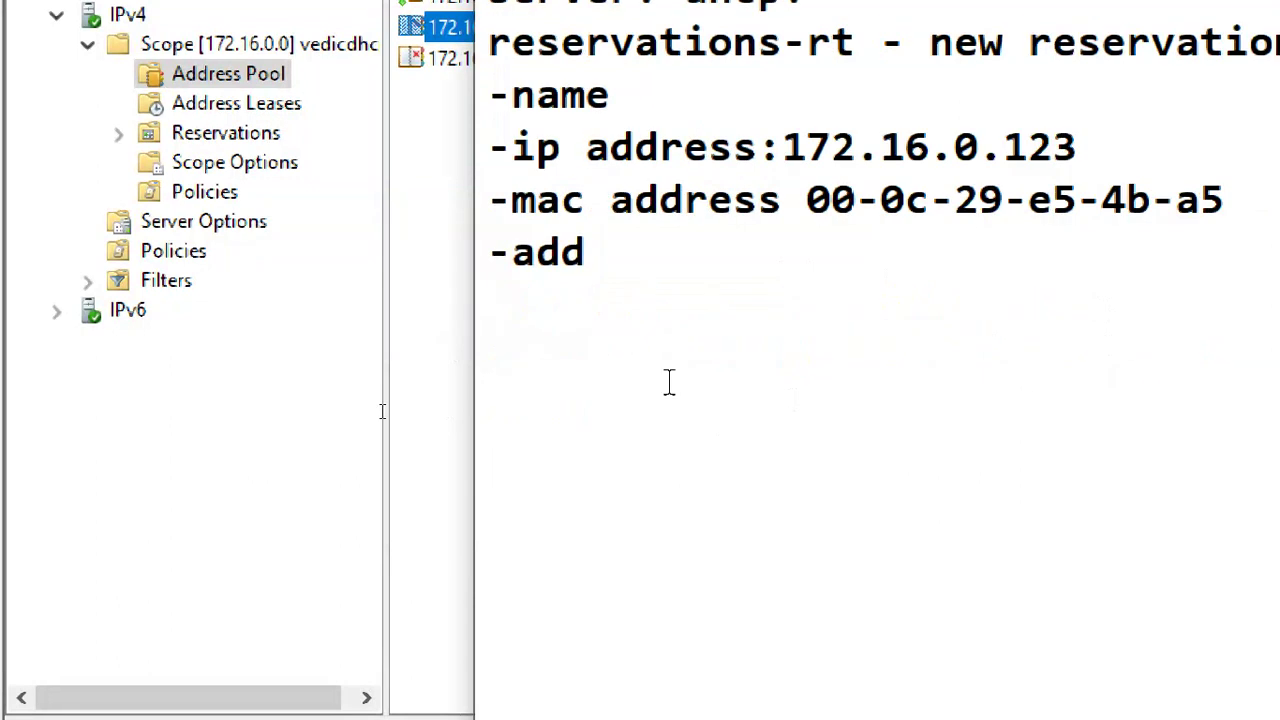
{"action": "key", "text": "Return"}
{"action": "type", "text": "what address for rrese"}
{"action": "key", "text": "BackSpace"}
{"action": "key", "text": "BackSpace"}
{"action": "key", "text": "BackSpace"}
{"action": "key", "text": "BackSpace"}
{"action": "key", "text": "BackSpace"}
{"action": "type", "text": "reser"}
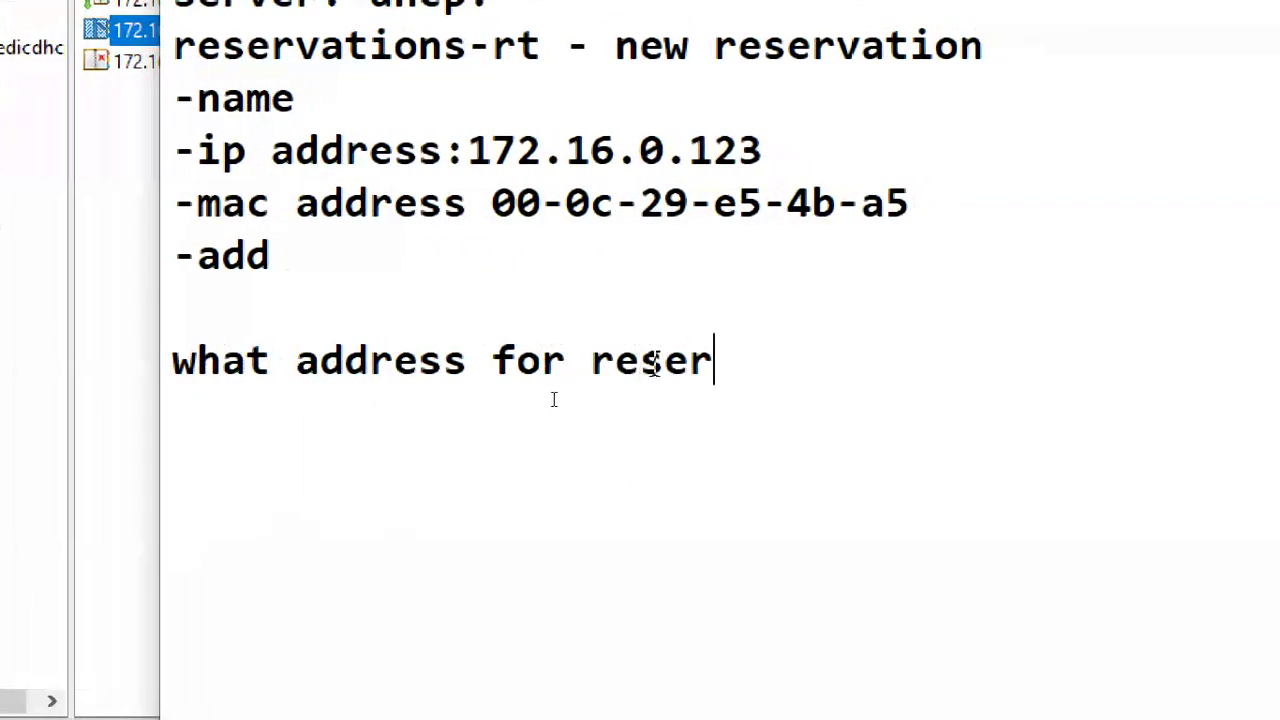
{"action": "type", "text": "vation"}
{"action": "key", "text": "Return"}
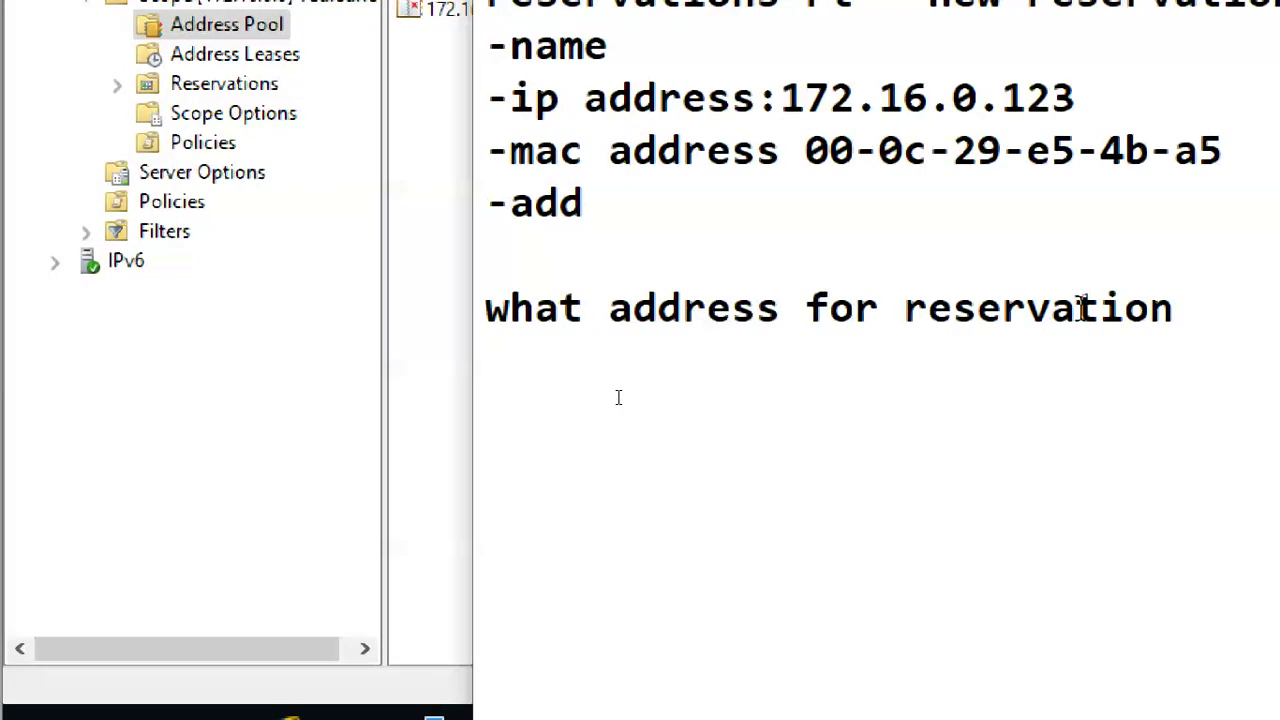
Step: Add the line "with in network range" below the reservation address heading
{"action": "type", "text": "with in networ"}
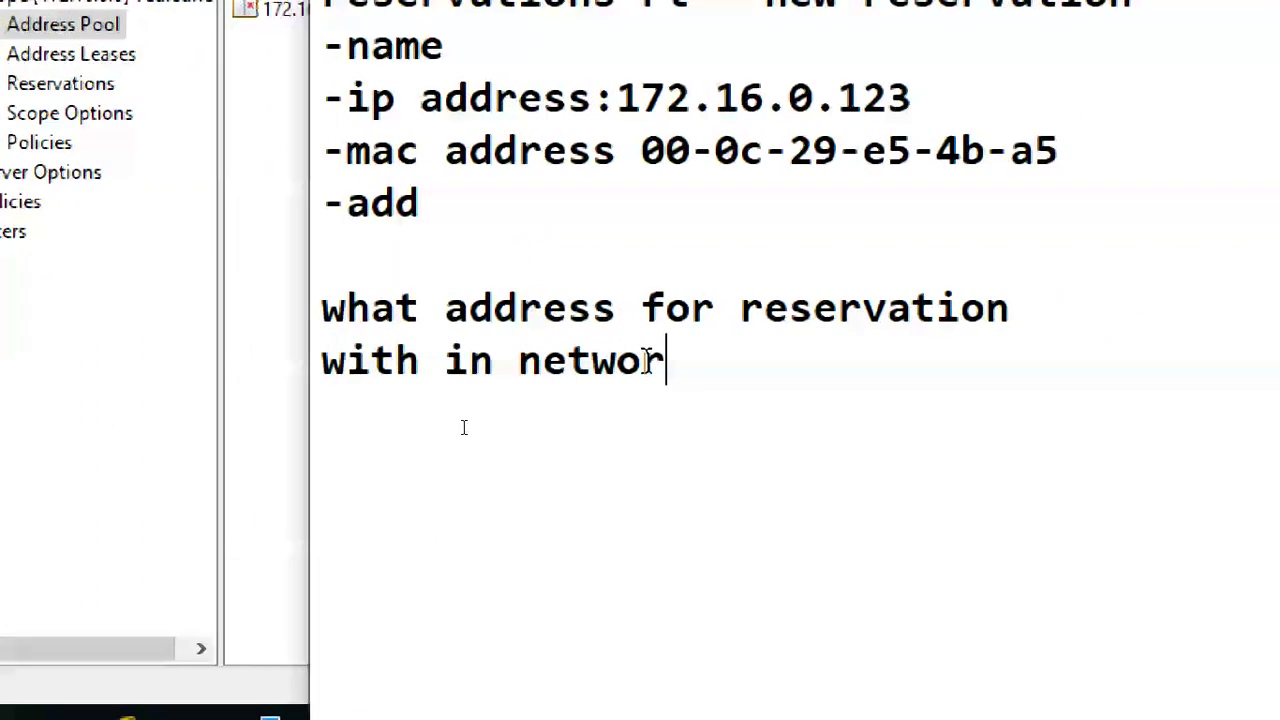
{"action": "type", "text": "k rage"}
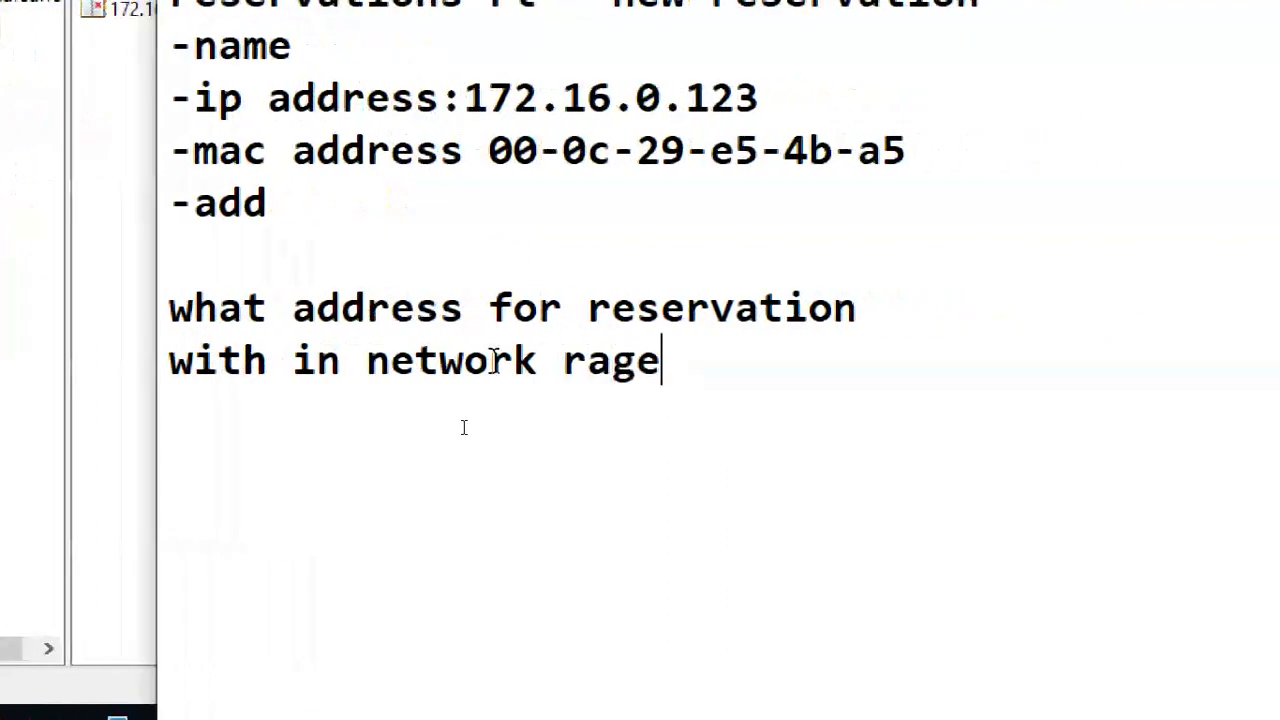
{"action": "key", "text": "BackSpace"}
{"action": "key", "text": "BackSpace"}
{"action": "type", "text": "ng"}
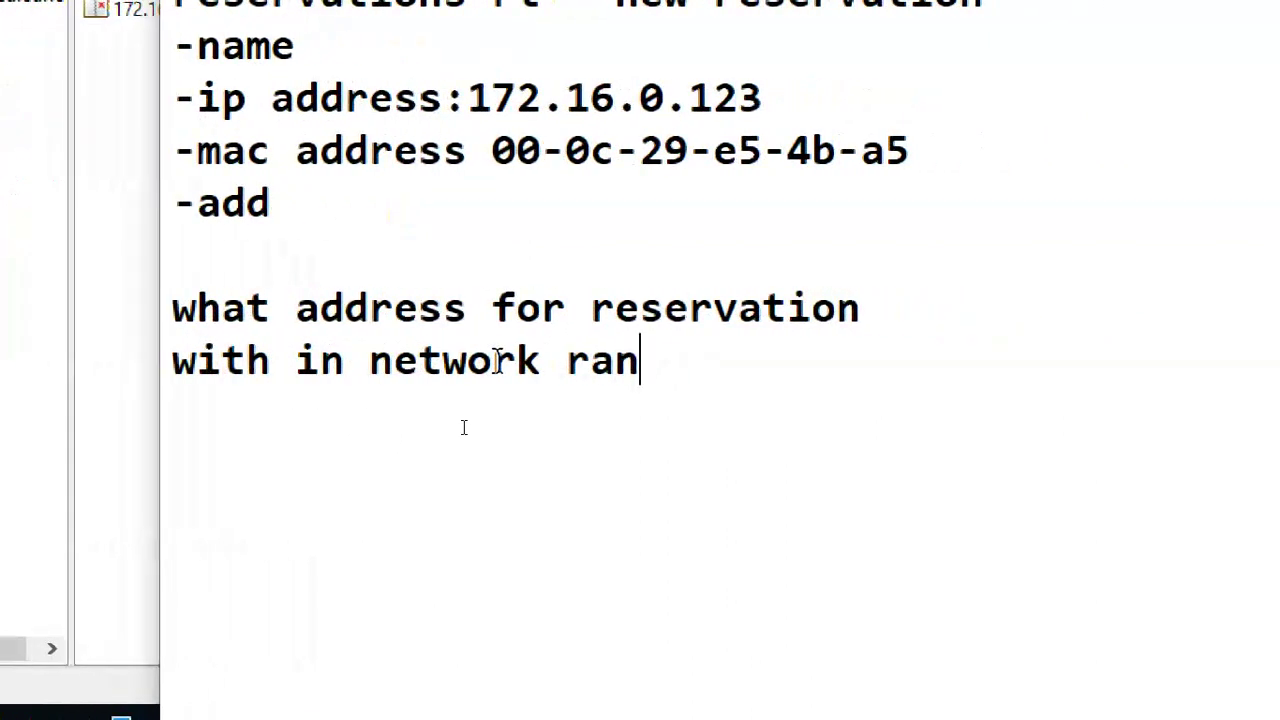
{"action": "type", "text": "e"}
{"action": "key", "text": "Return"}
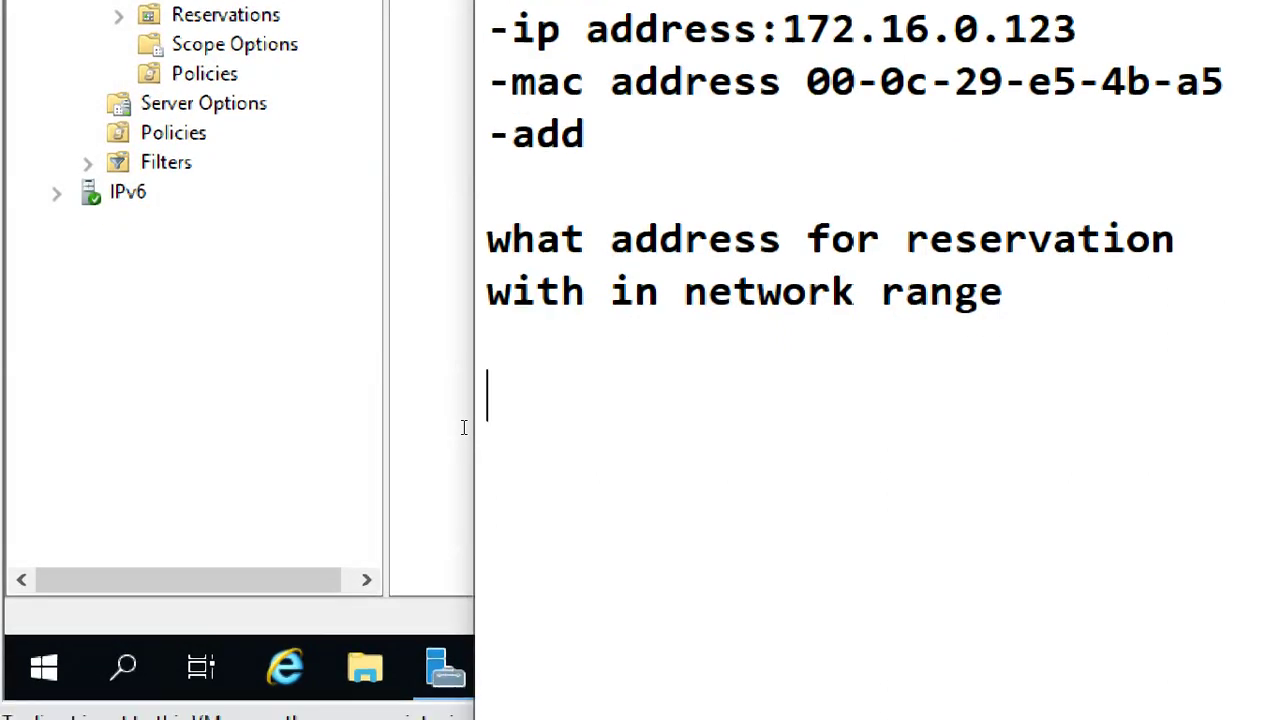
Step: Add the line "better not to give already taken" below the network range line
{"action": "type", "text": "bettter"}
{"action": "key", "text": "BackSpace"}
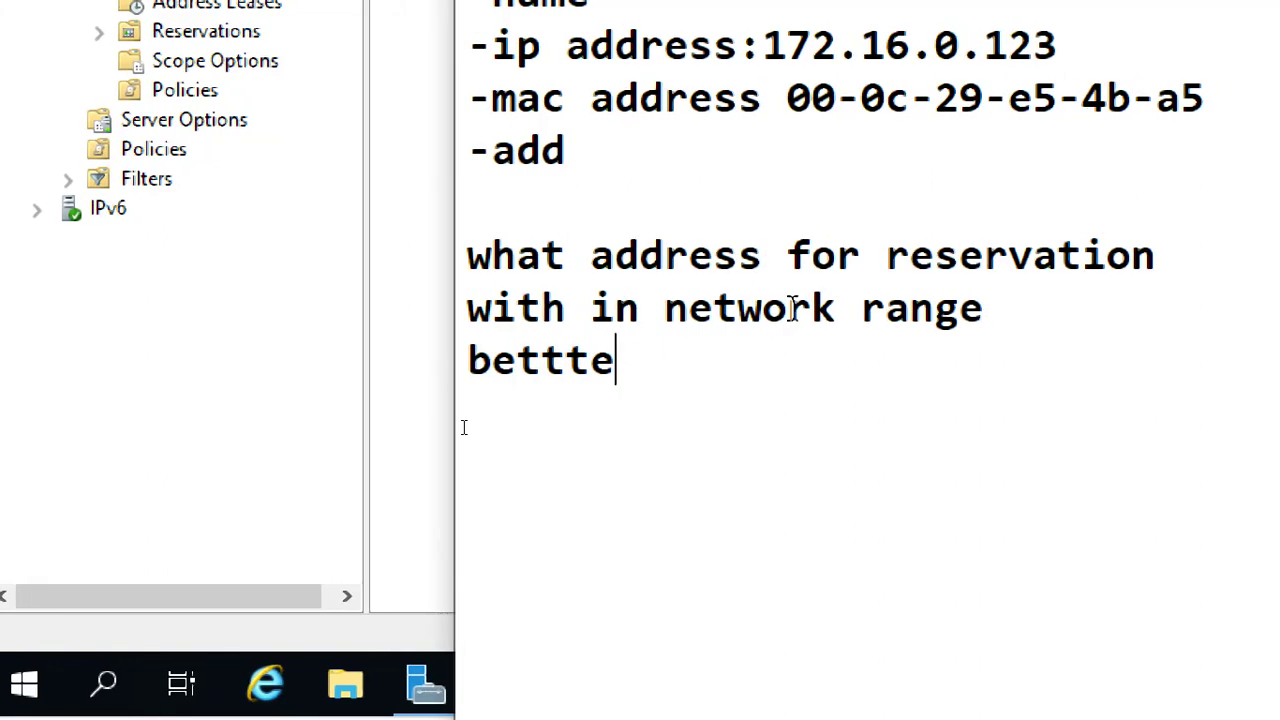
{"action": "key", "text": "BackSpace"}
{"action": "key", "text": "BackSpace"}
{"action": "type", "text": "er not "}
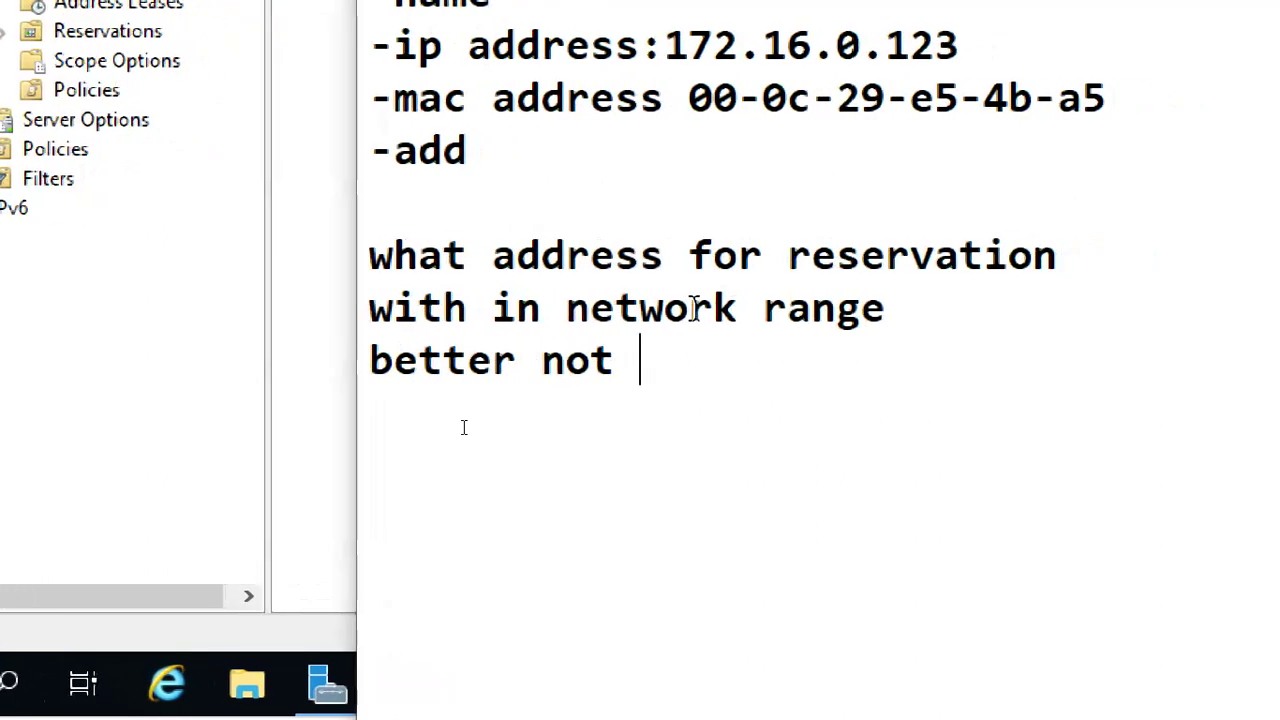
{"action": "type", "text": "to "}
{"action": "type", "text": "give"}
{"action": "type", "text": " alreay"}
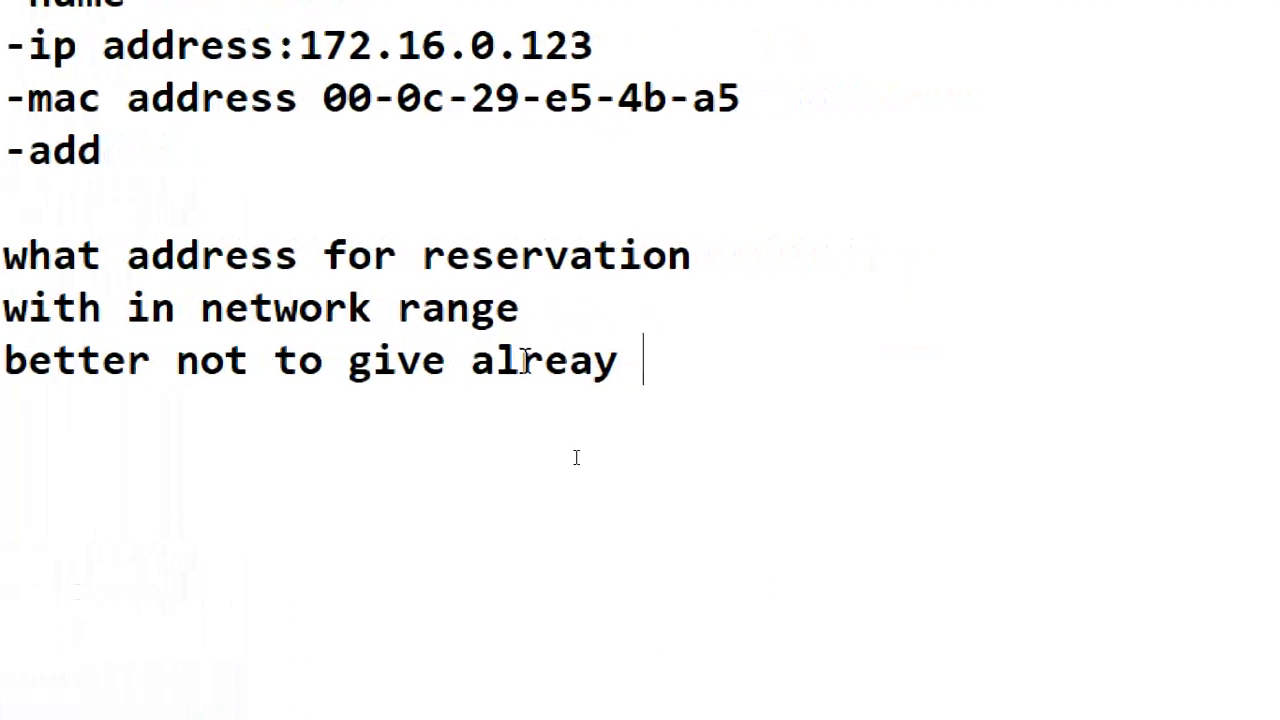
{"action": "key", "text": "BackSpace"}
{"action": "type", "text": "dy taken"}
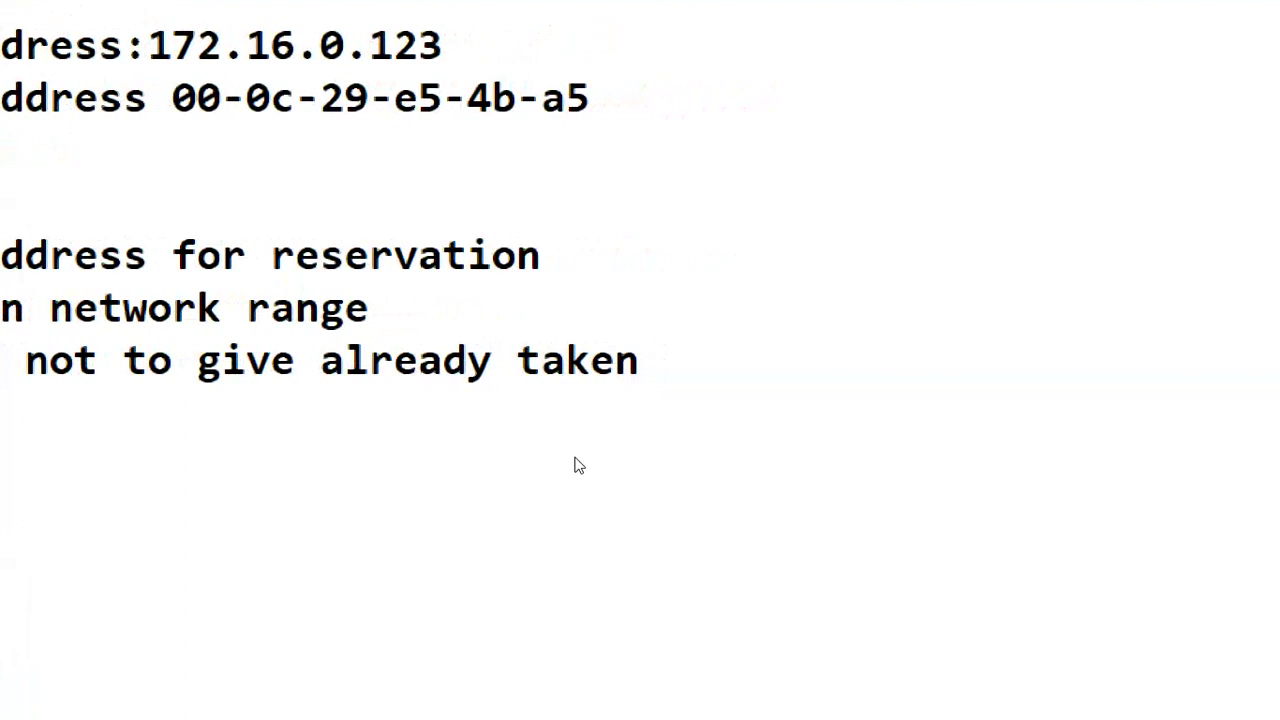
Step: Extend the "already taken" line with "--static ip..." on the same line and start a new line below
{"action": "key", "text": "Return"}
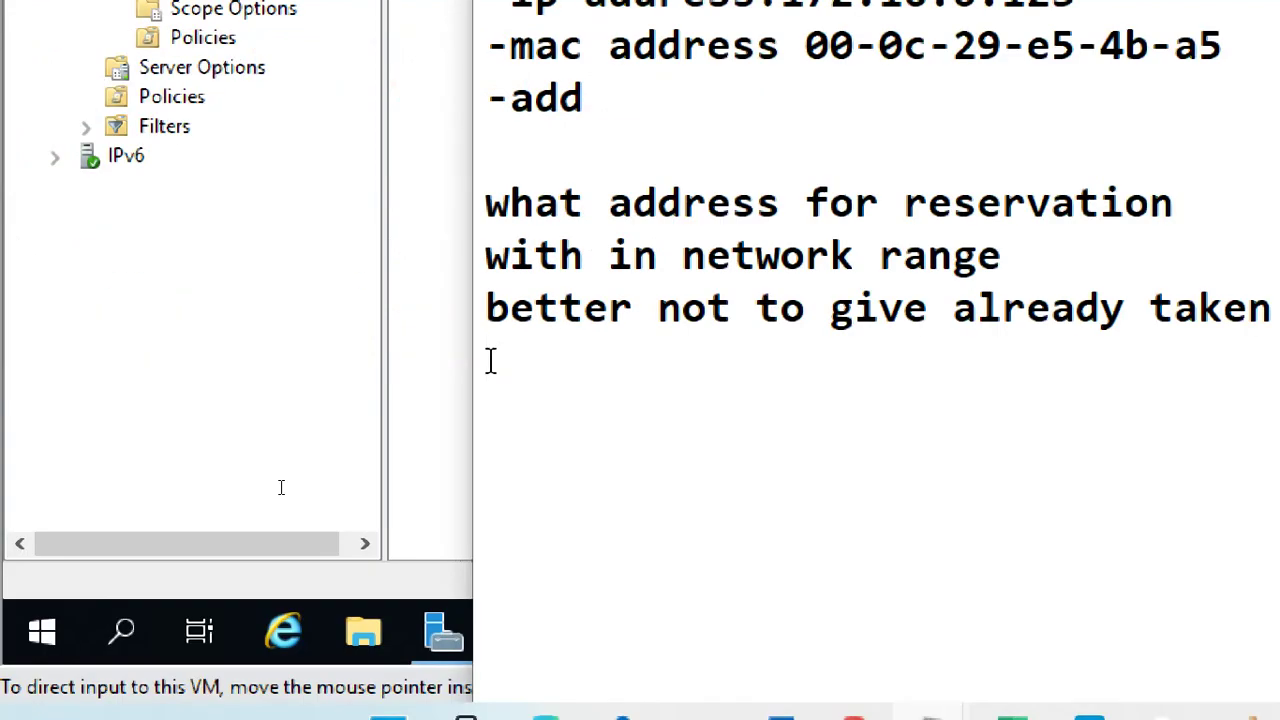
{"action": "type", "text": "static ip"}
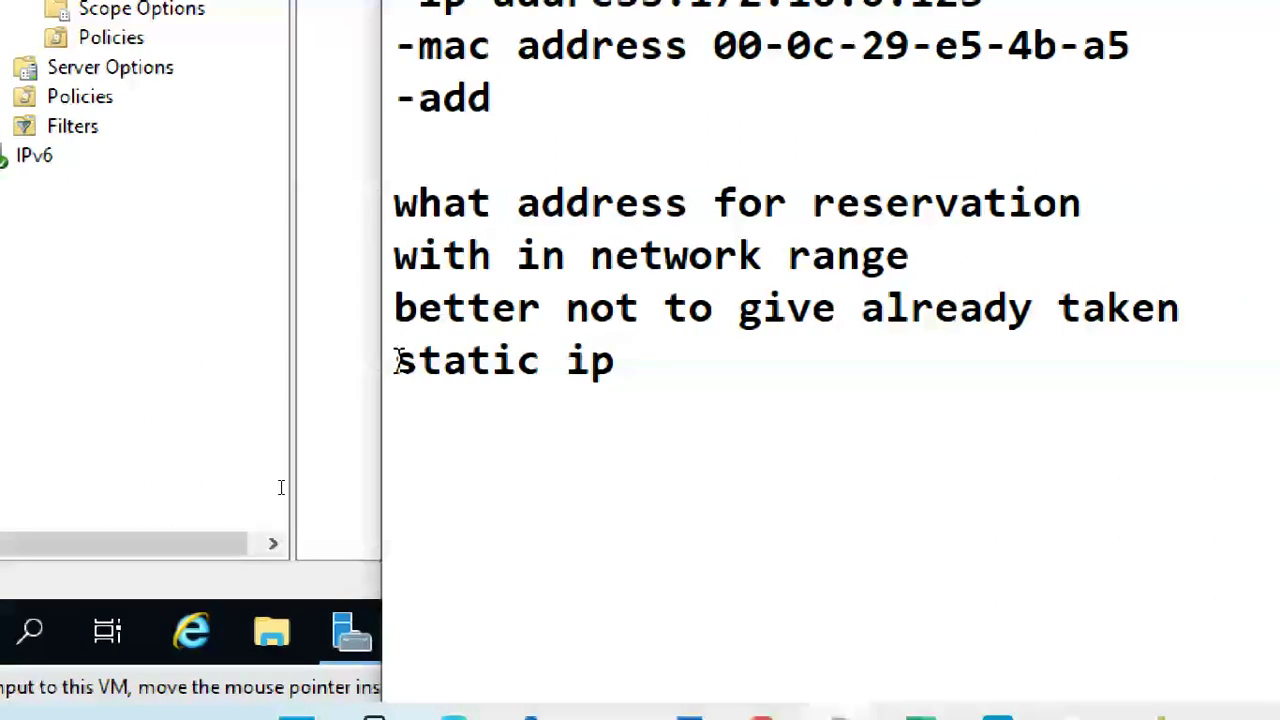
{"action": "key", "text": "BackSpace"}
{"action": "type", "text": "s"}
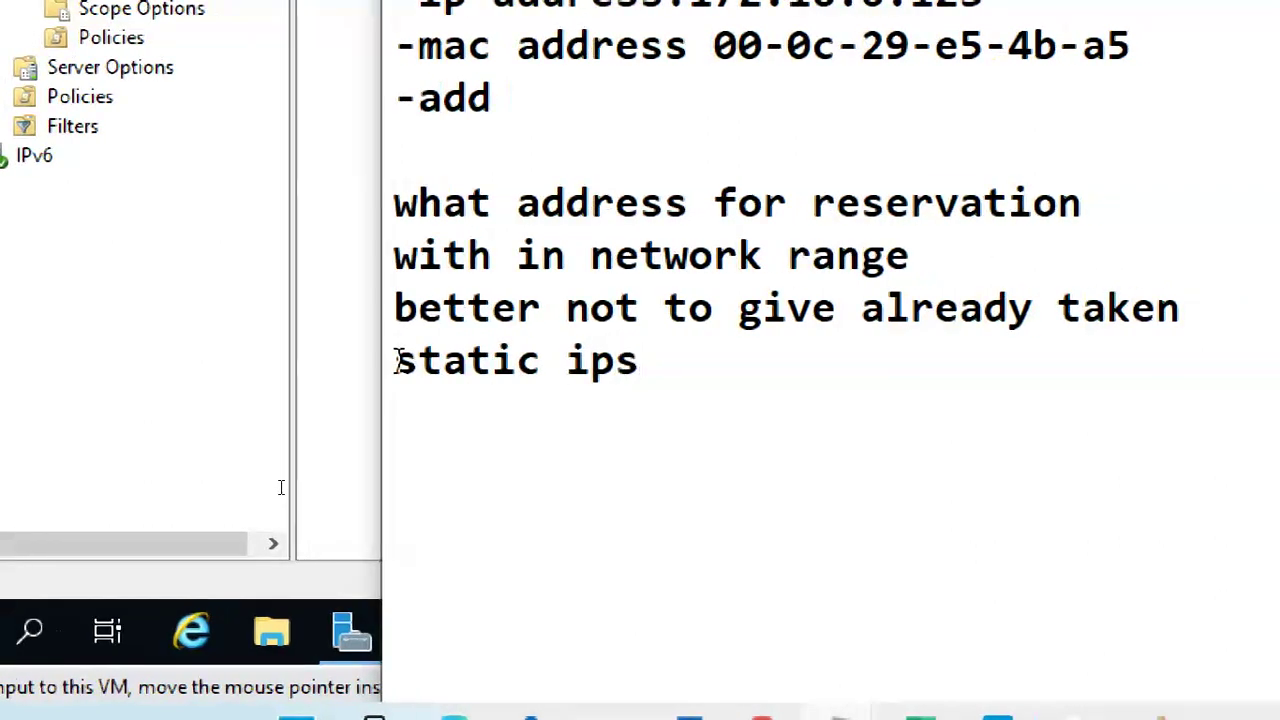
{"action": "key", "text": "BackSpace"}
{"action": "type", "text": ","}
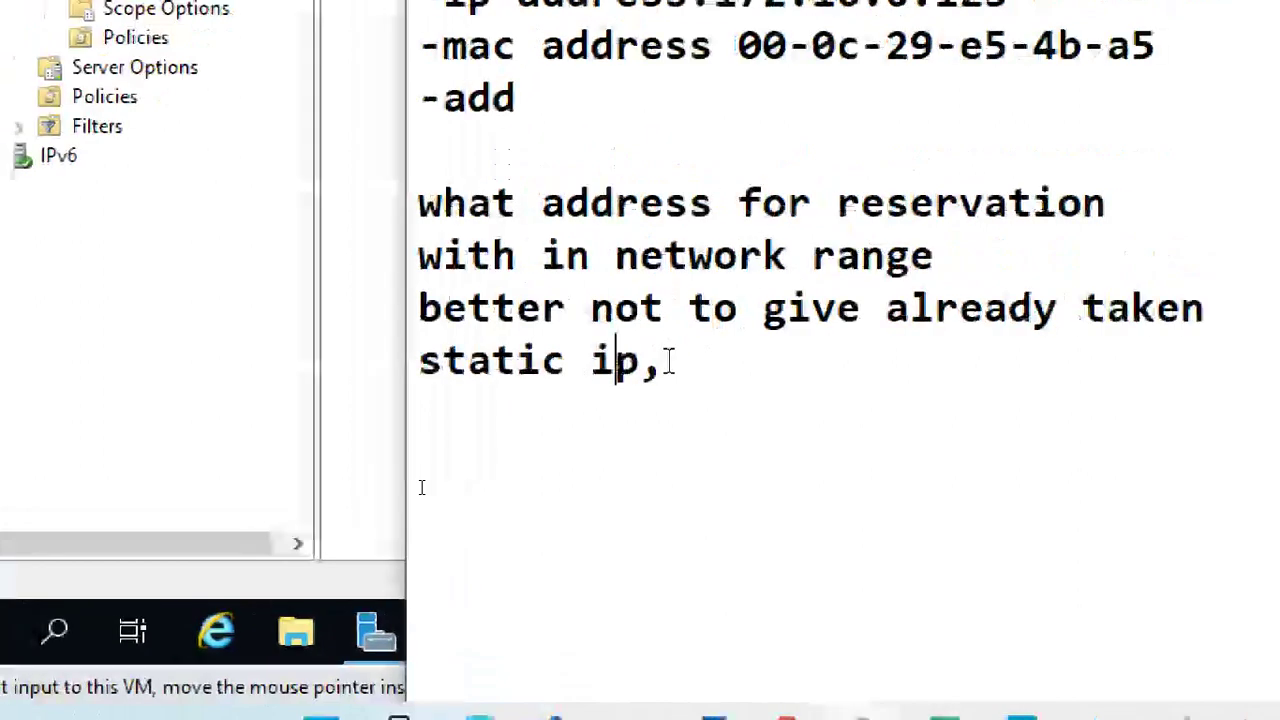
{"action": "key", "text": "Home"}
{"action": "key", "text": "BackSpace"}
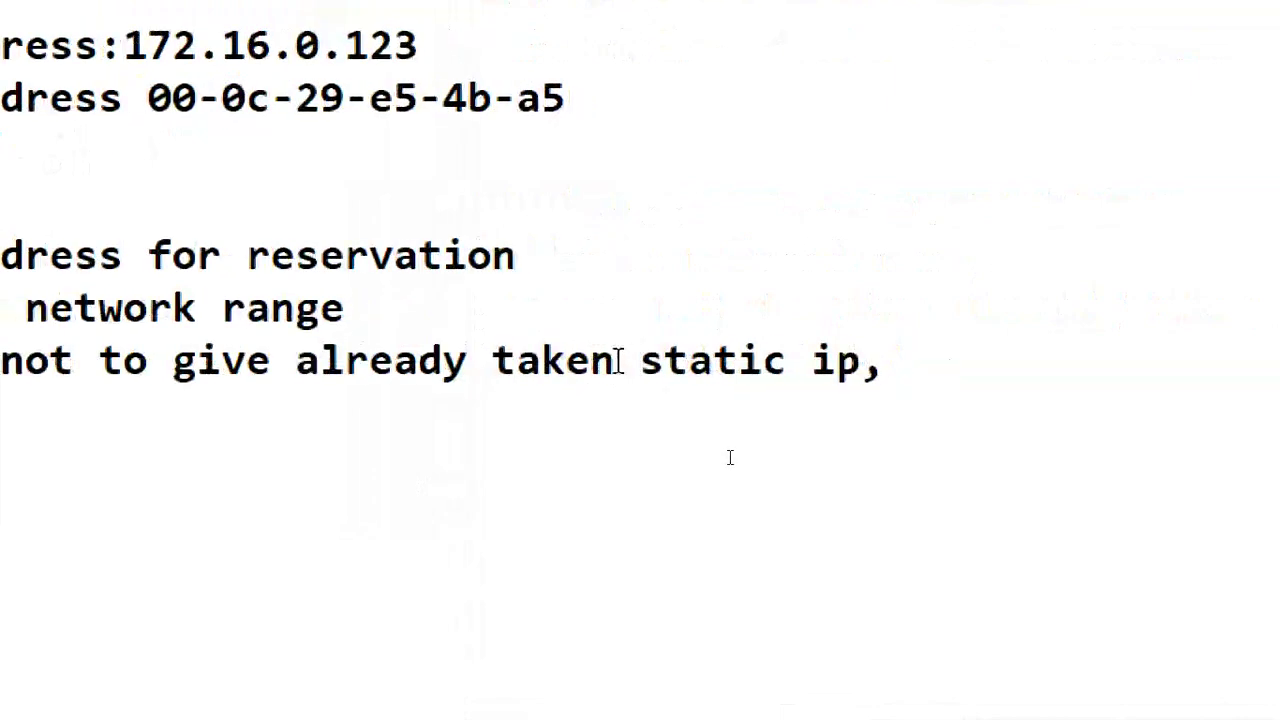
{"action": "type", "text": "--"}
{"action": "key", "text": "Right"}
{"action": "left_click", "coordinate": [887, 350]}
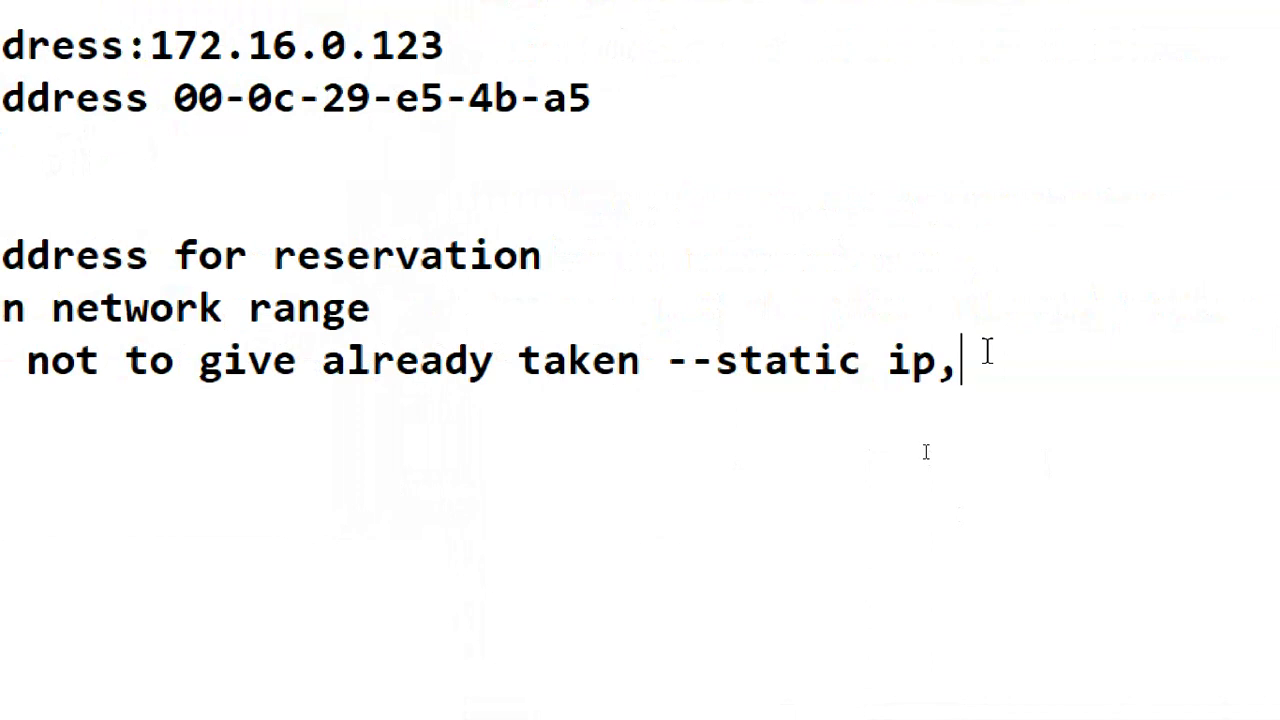
{"action": "key", "text": "BackSpace"}
{"action": "type", "text": ".."}
{"action": "key", "text": "Return"}
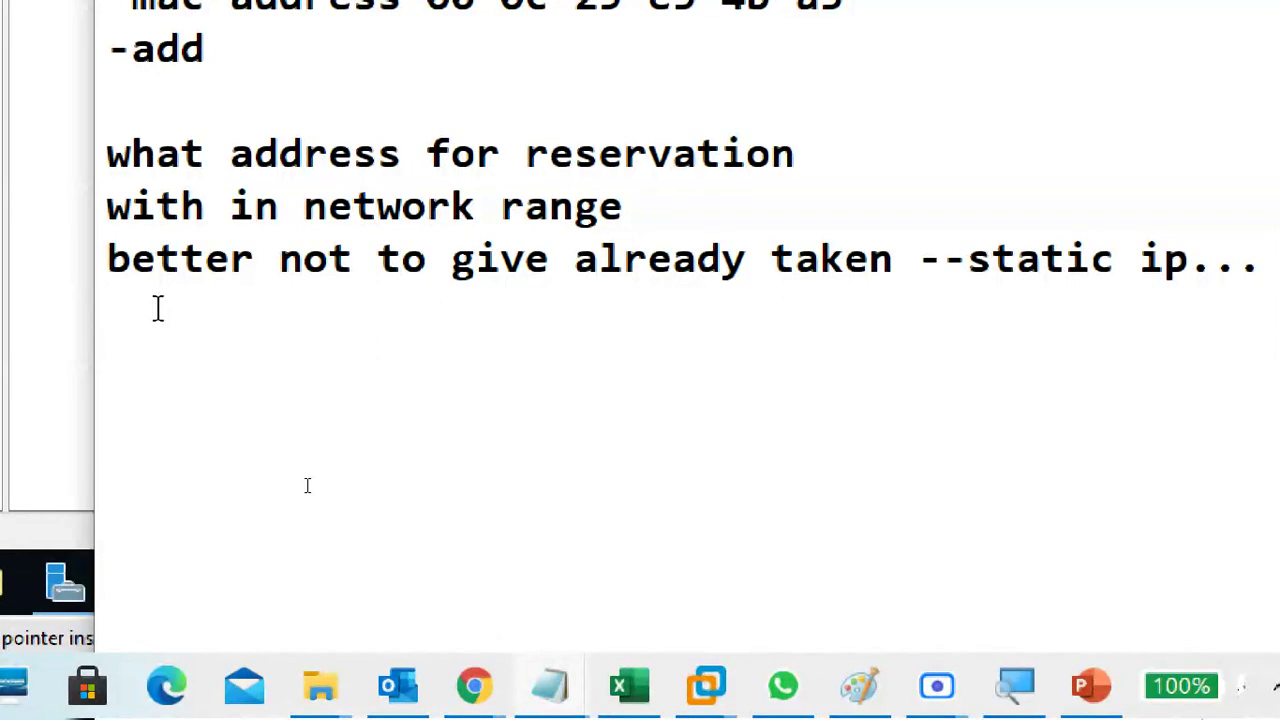
Step: Add the line "better - exclude range" below the static IP advice
{"action": "type", "text": "better"}
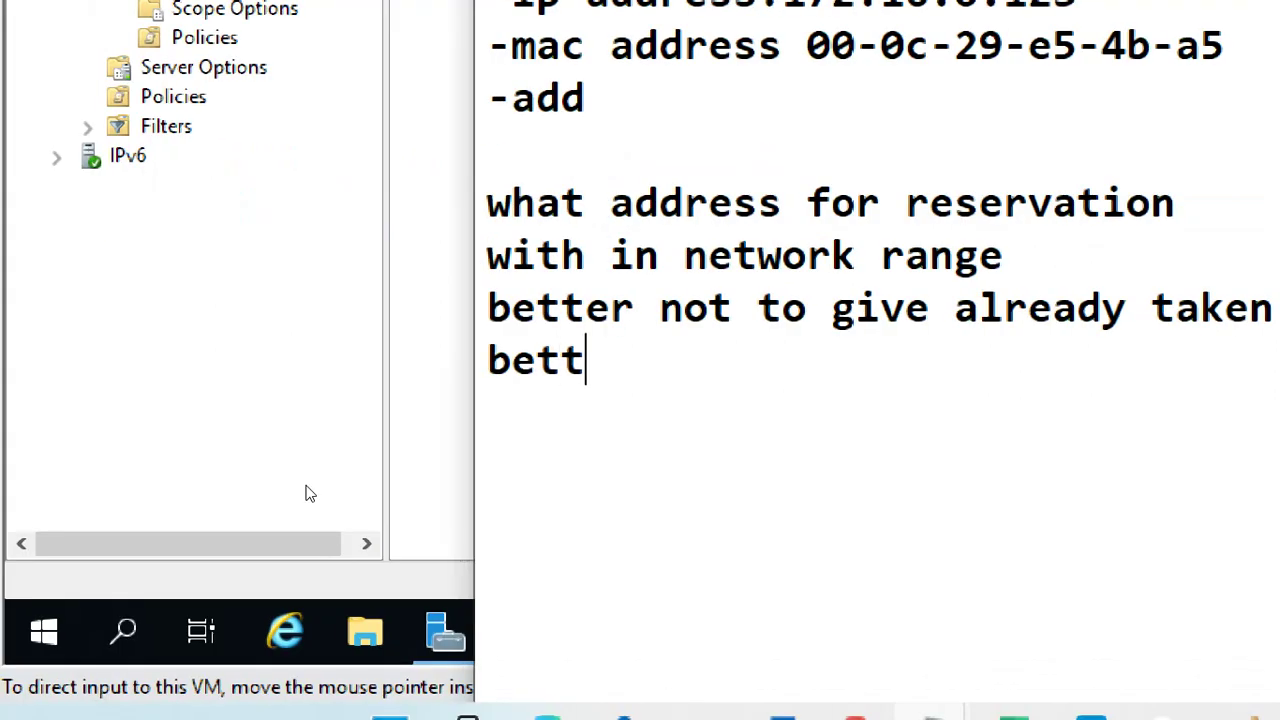
{"action": "type", "text": " - excl"}
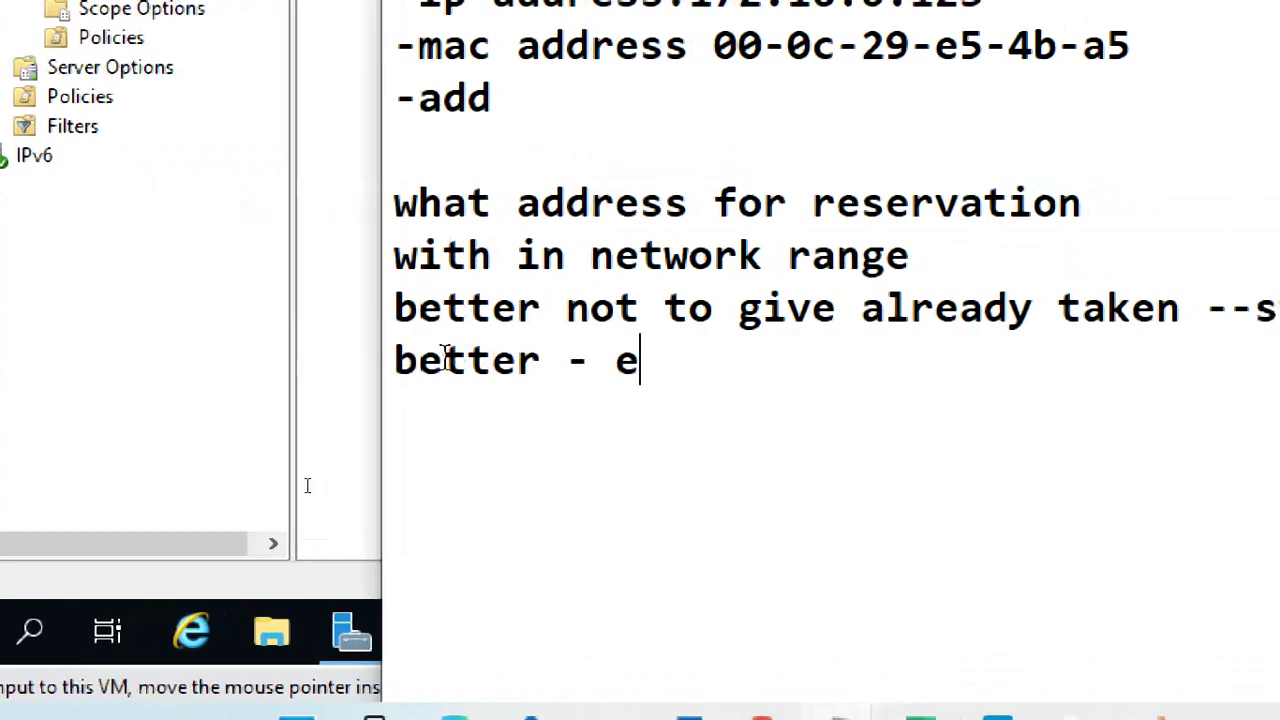
{"action": "type", "text": "ude ran"}
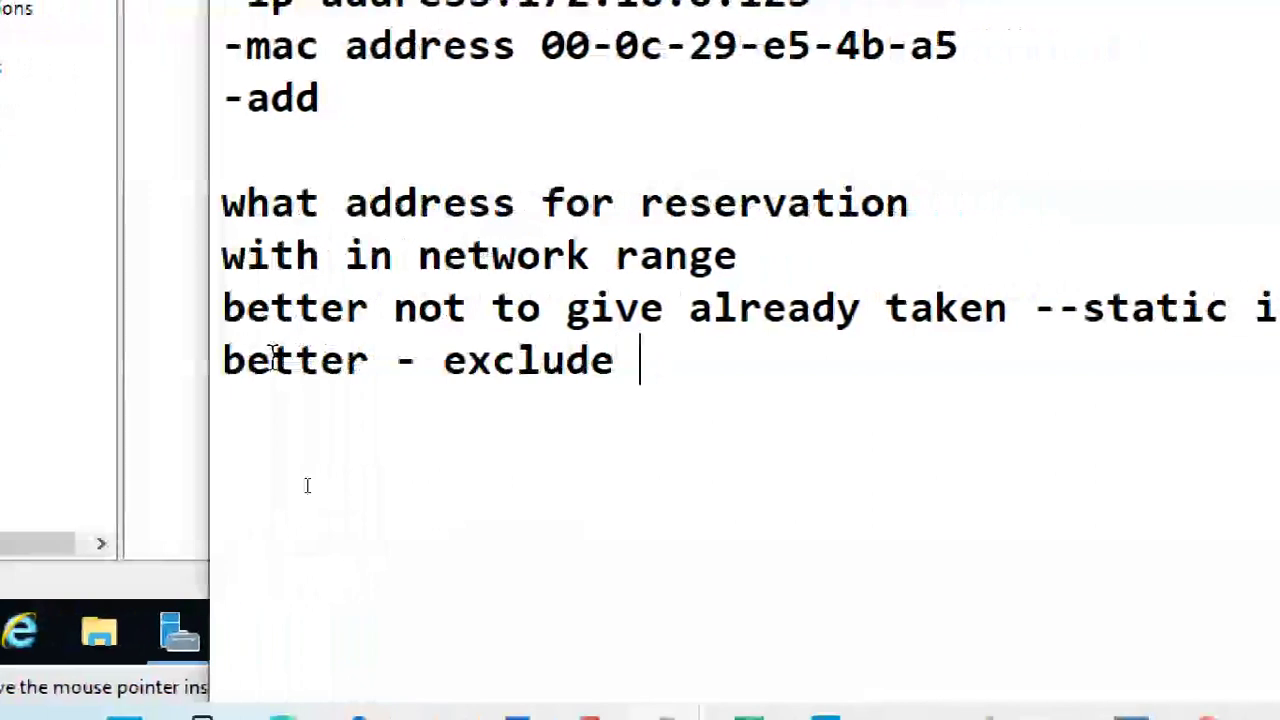
{"action": "type", "text": "ge"}
{"action": "key", "text": "Return"}
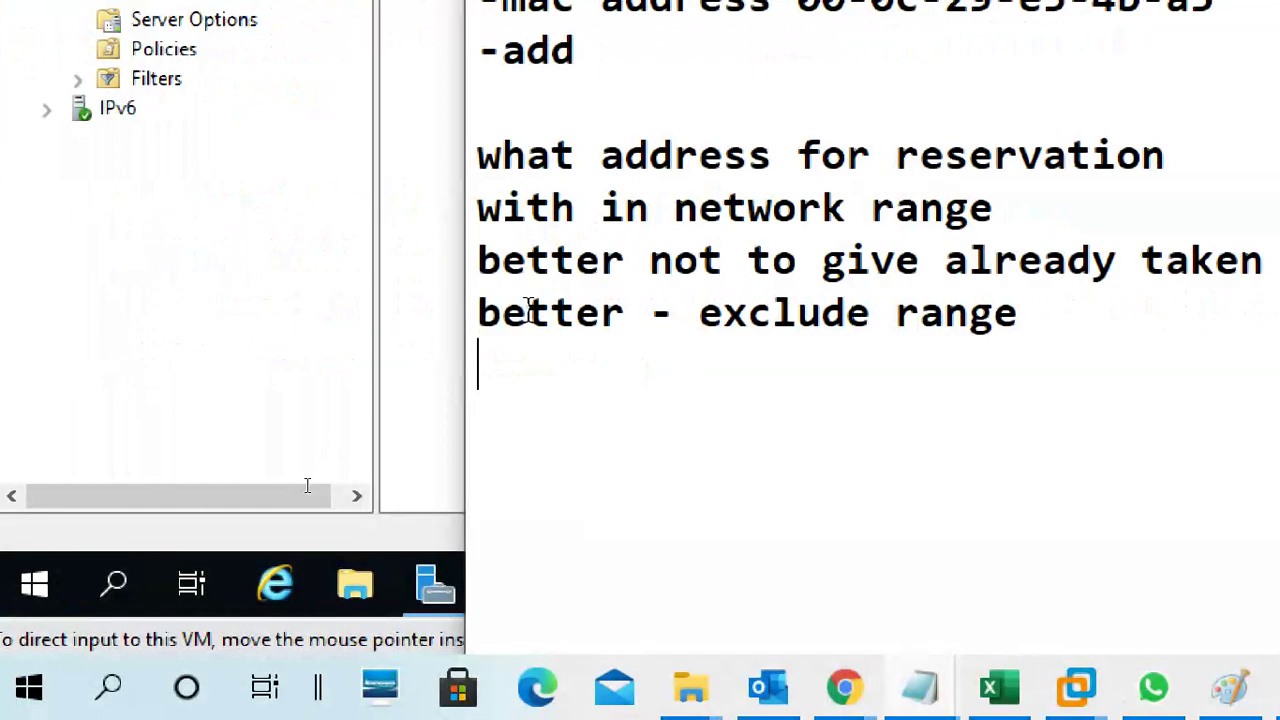
Step: Add the lines "in side scope range" and "out side scope" below the "better - exclude range" line
{"action": "type", "text": "in s"}
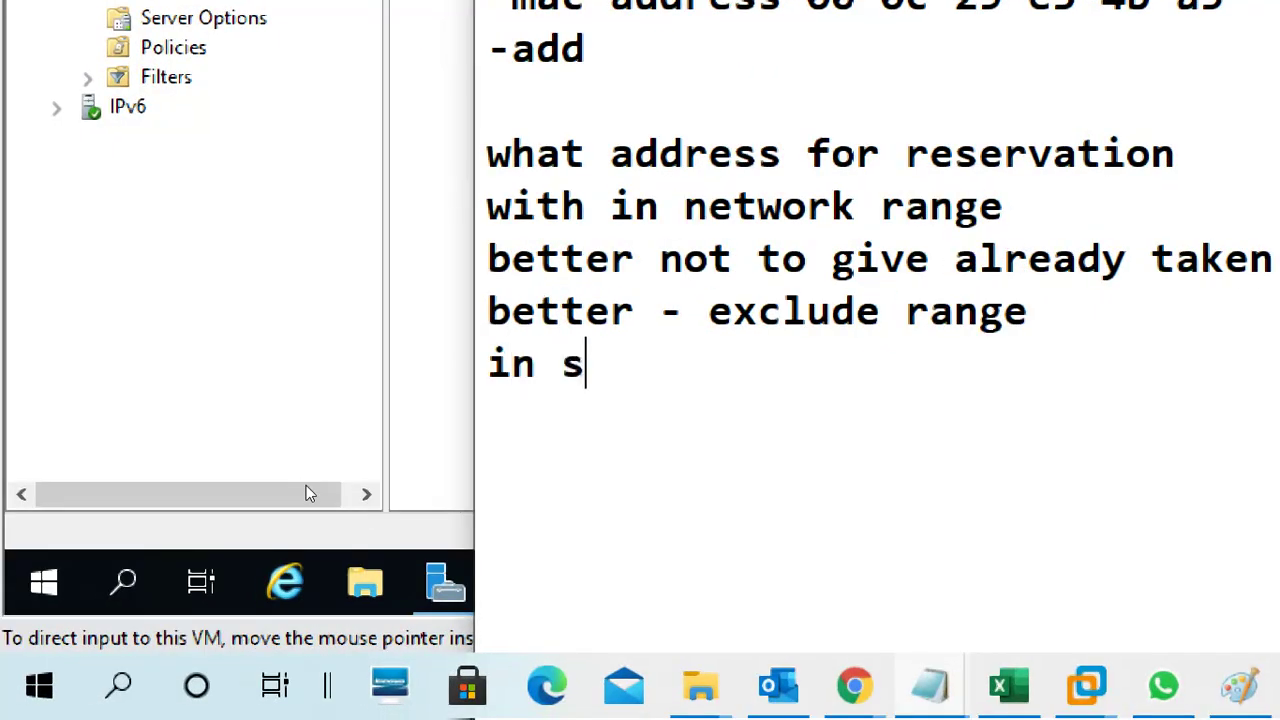
{"action": "type", "text": "ide"}
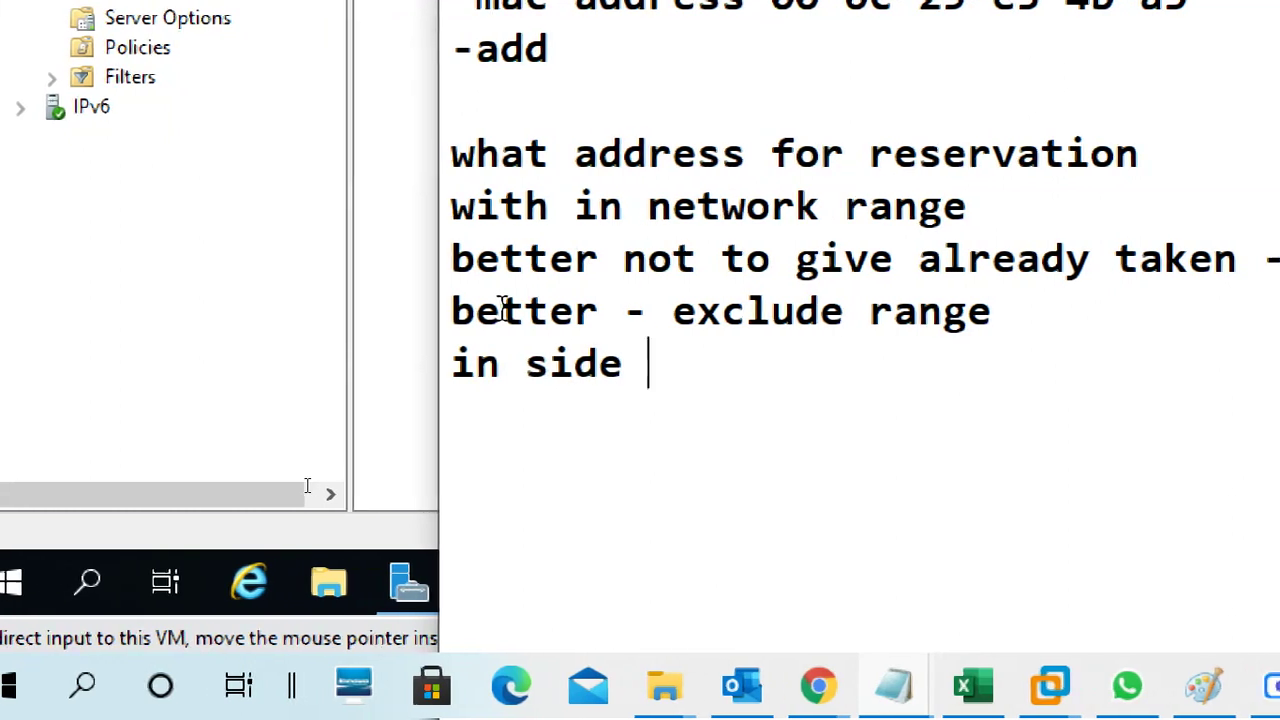
{"action": "type", "text": " scope r"}
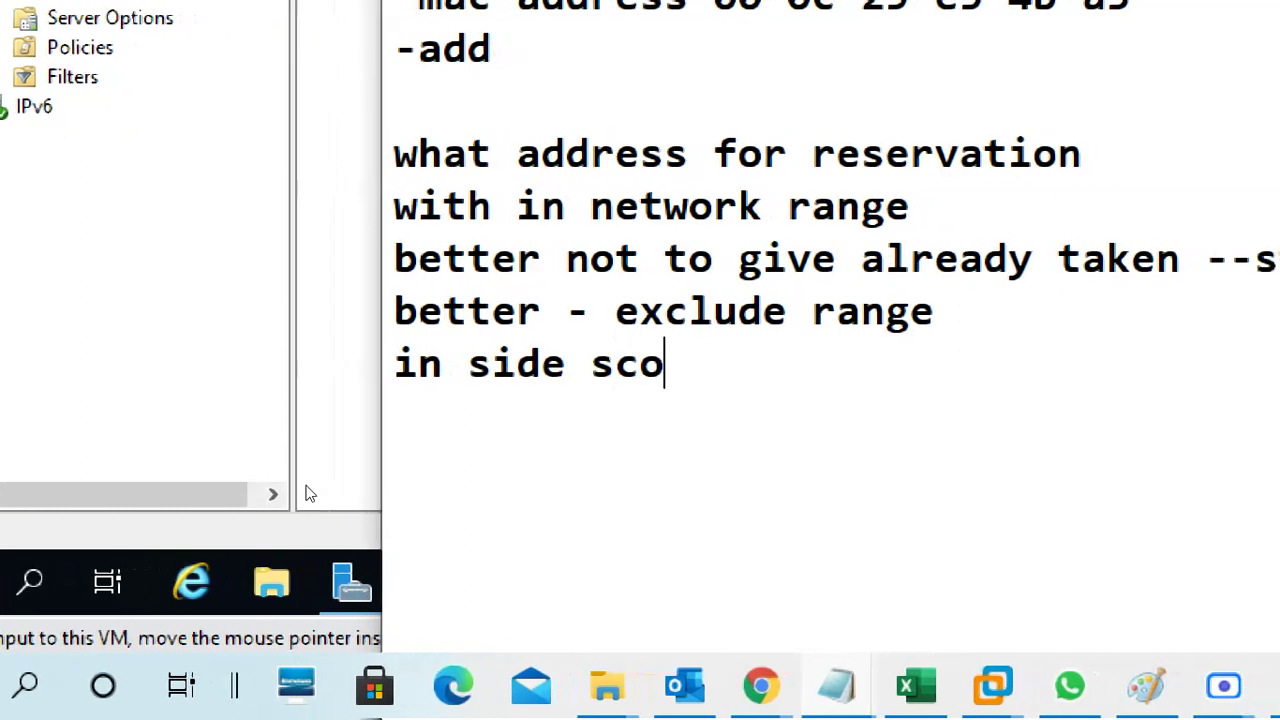
{"action": "type", "text": "ange"}
{"action": "key", "text": "Return"}
{"action": "type", "text": "out side scope"}
{"action": "key", "text": "Return"}
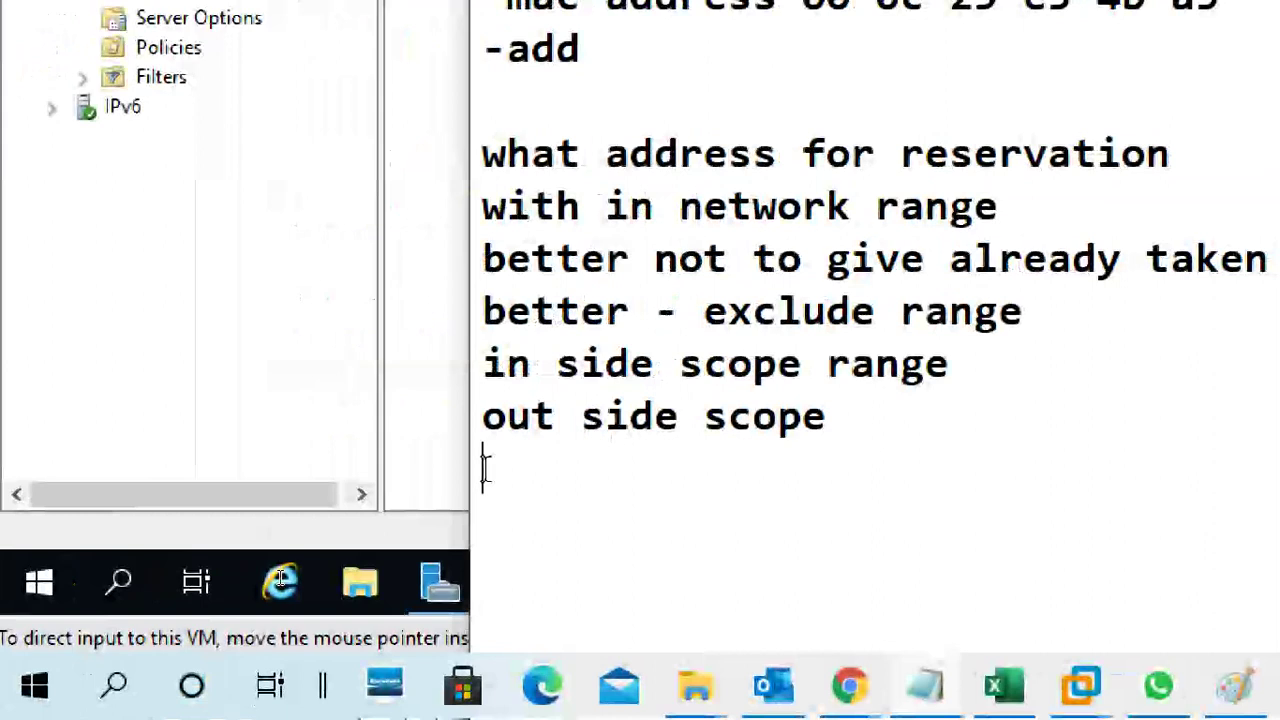
Step: Add the example ranges "0.101 -0.150" and "0.101-0.105" on separate lines below "out side scope"
{"action": "scroll", "coordinate": [610, 450], "scroll_direction": "down", "scroll_amount": 2}
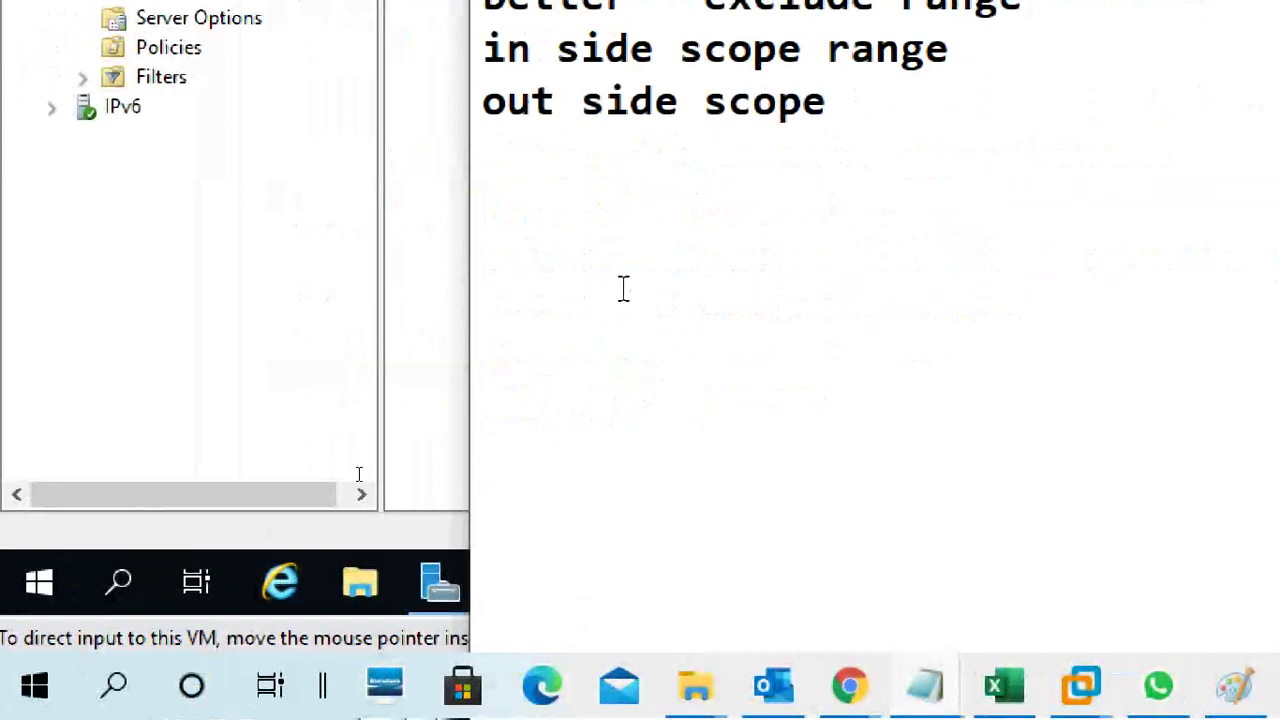
{"action": "type", "text": "0.101"}
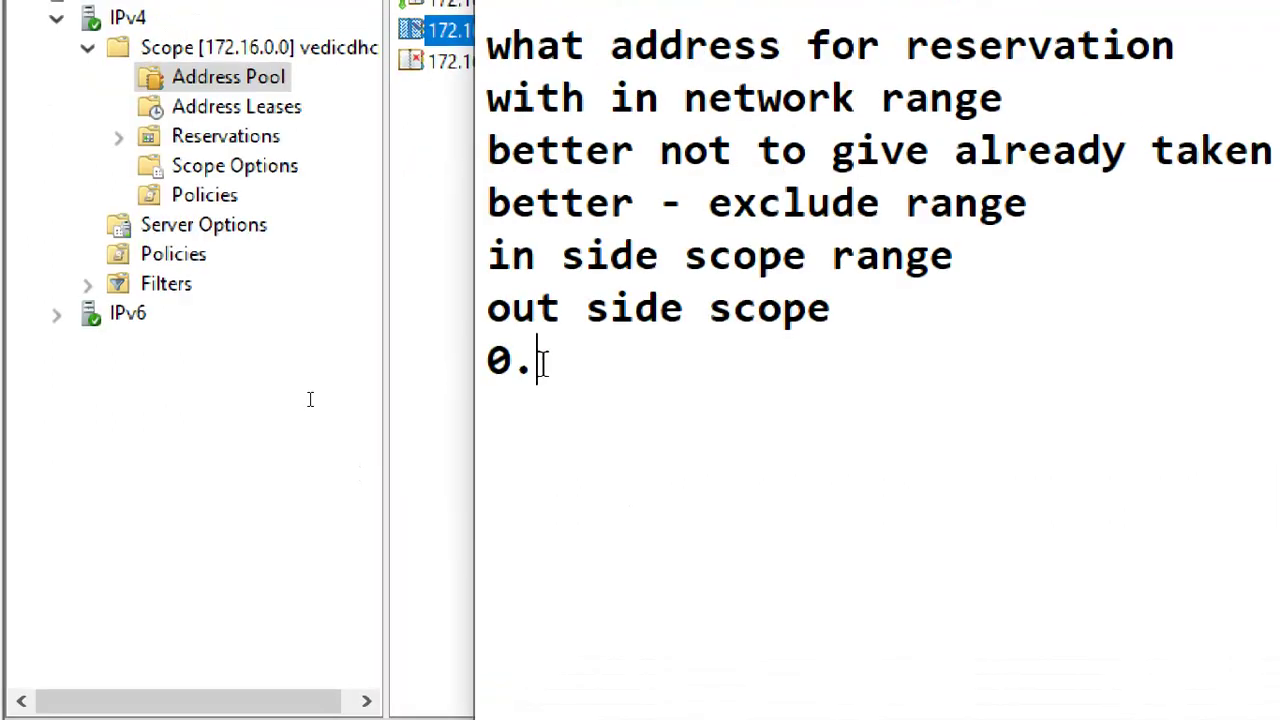
{"action": "type", "text": " -0."}
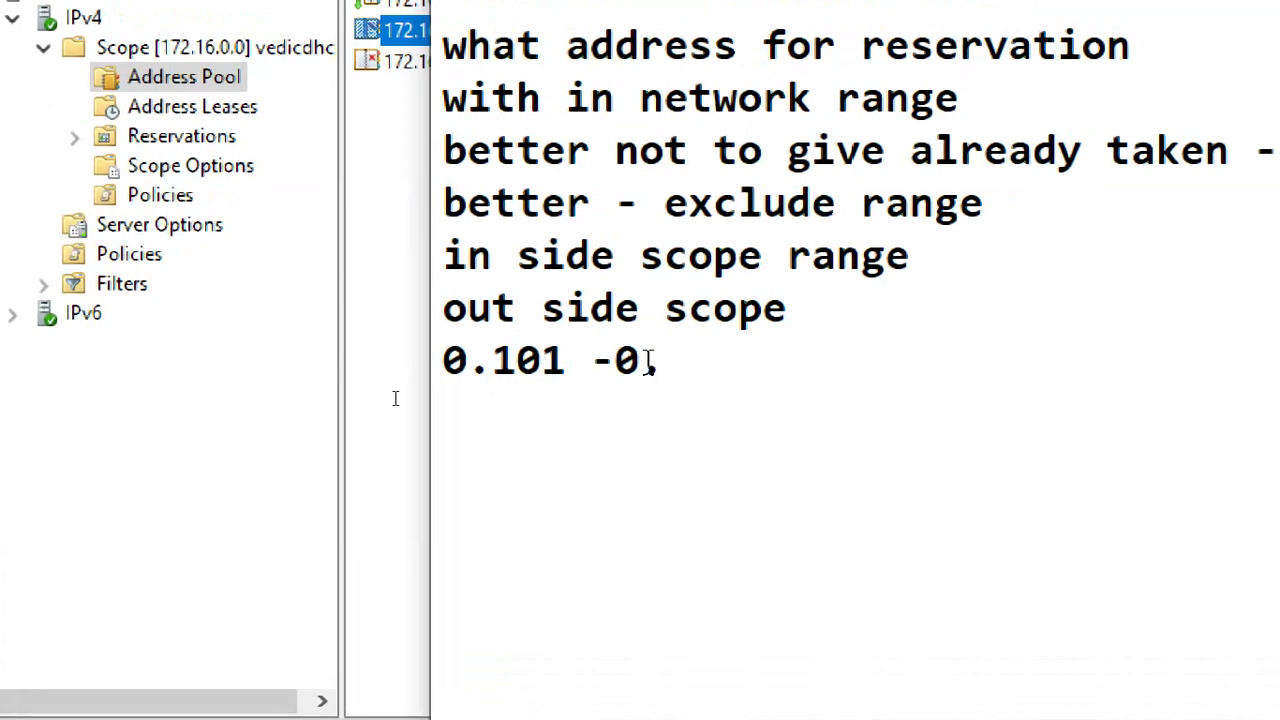
{"action": "type", "text": "150"}
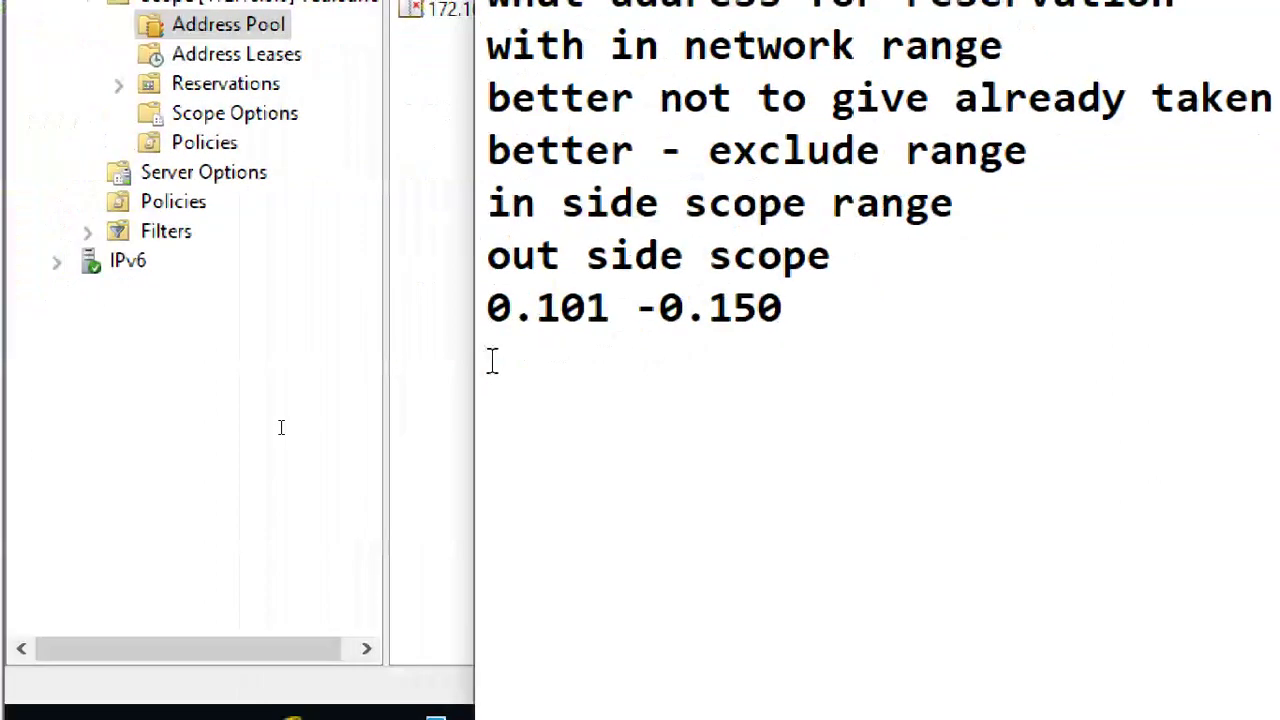
{"action": "type", "text": "0.101-1"}
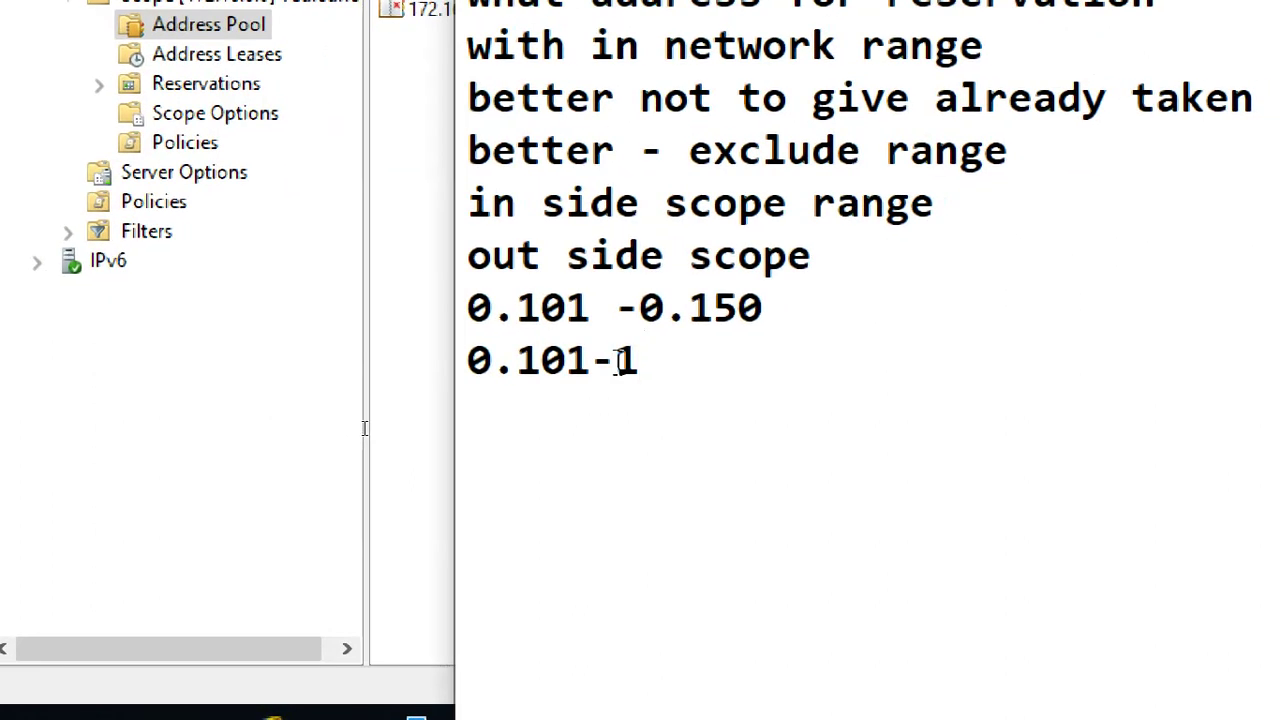
{"action": "type", "text": "."}
{"action": "key", "text": "BackSpace"}
{"action": "key", "text": "BackSpace"}
{"action": "type", "text": "0.105"}
Step: Highlight the two example ranges for comparison and add the example address "0.123" on the line below them
{"action": "left_click_drag", "start_coordinate": [746, 347], "coordinate": [445, 352]}
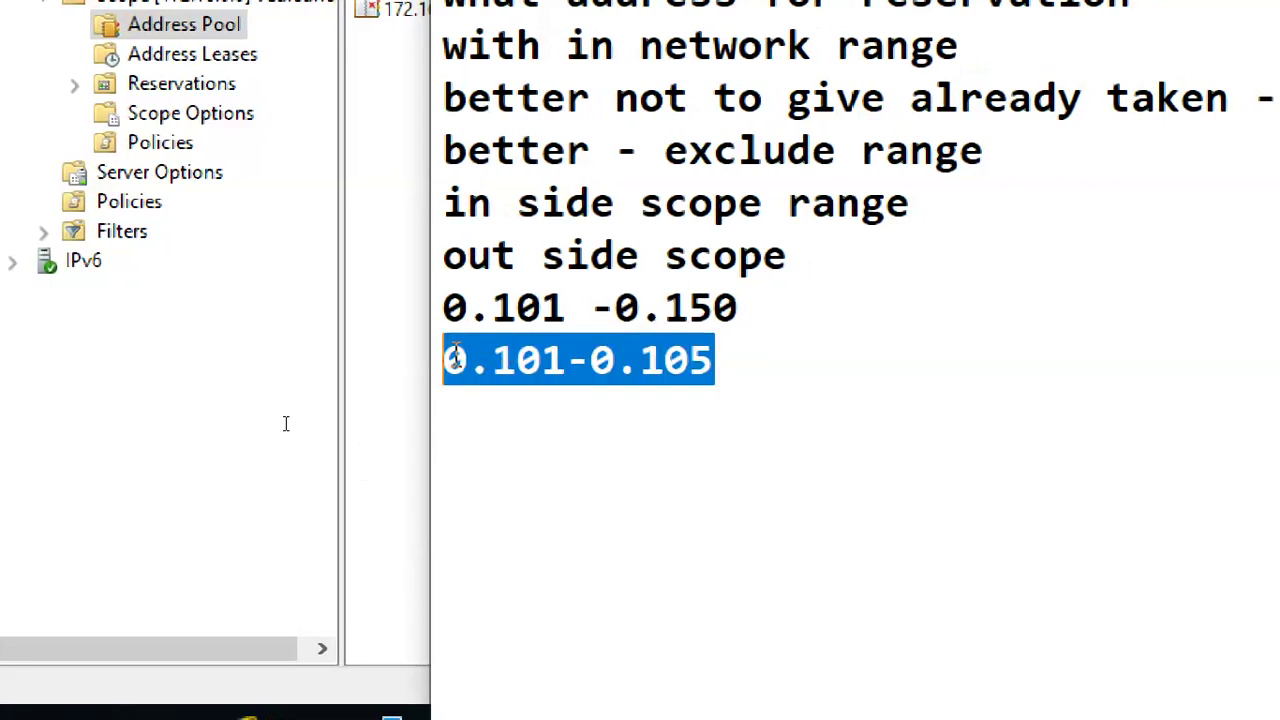
{"action": "left_click_drag", "start_coordinate": [766, 306], "coordinate": [565, 312]}
{"action": "left_click_drag", "start_coordinate": [347, 404], "coordinate": [280, 400]}
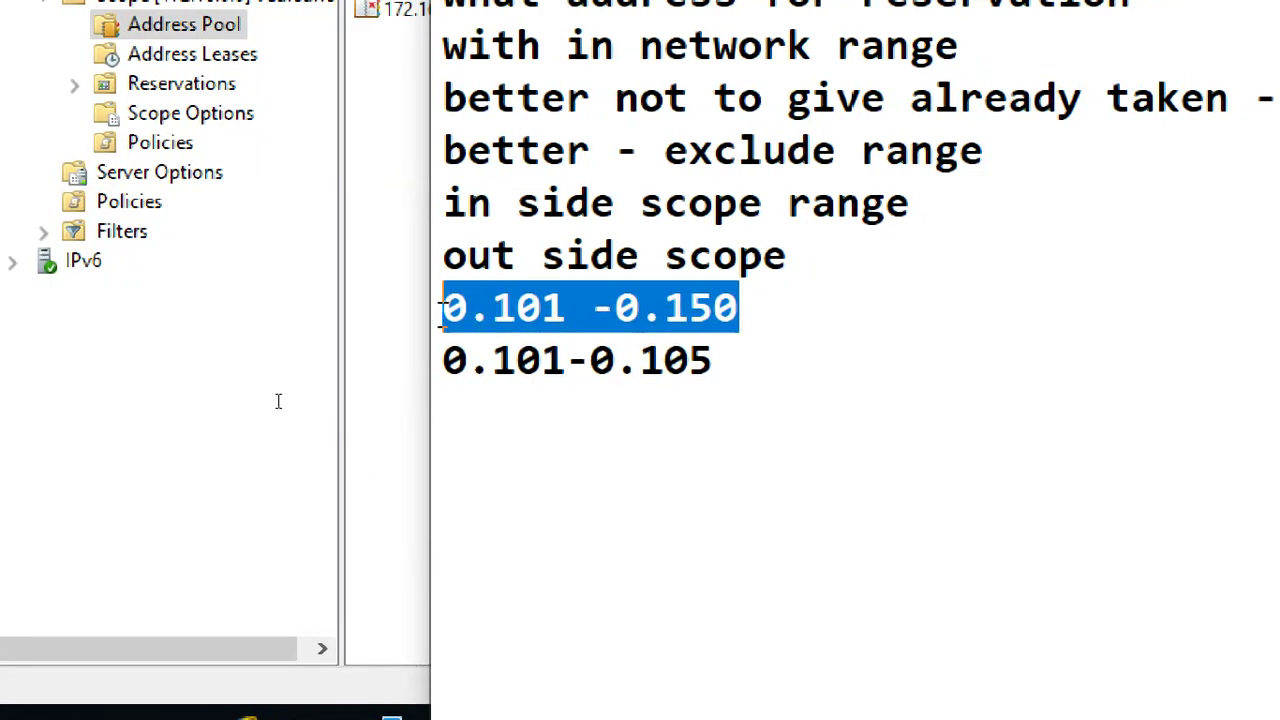
{"action": "left_click_drag", "start_coordinate": [751, 314], "coordinate": [432, 310]}
{"action": "left_click_drag", "start_coordinate": [734, 375], "coordinate": [437, 378]}
{"action": "left_click", "coordinate": [523, 409]}
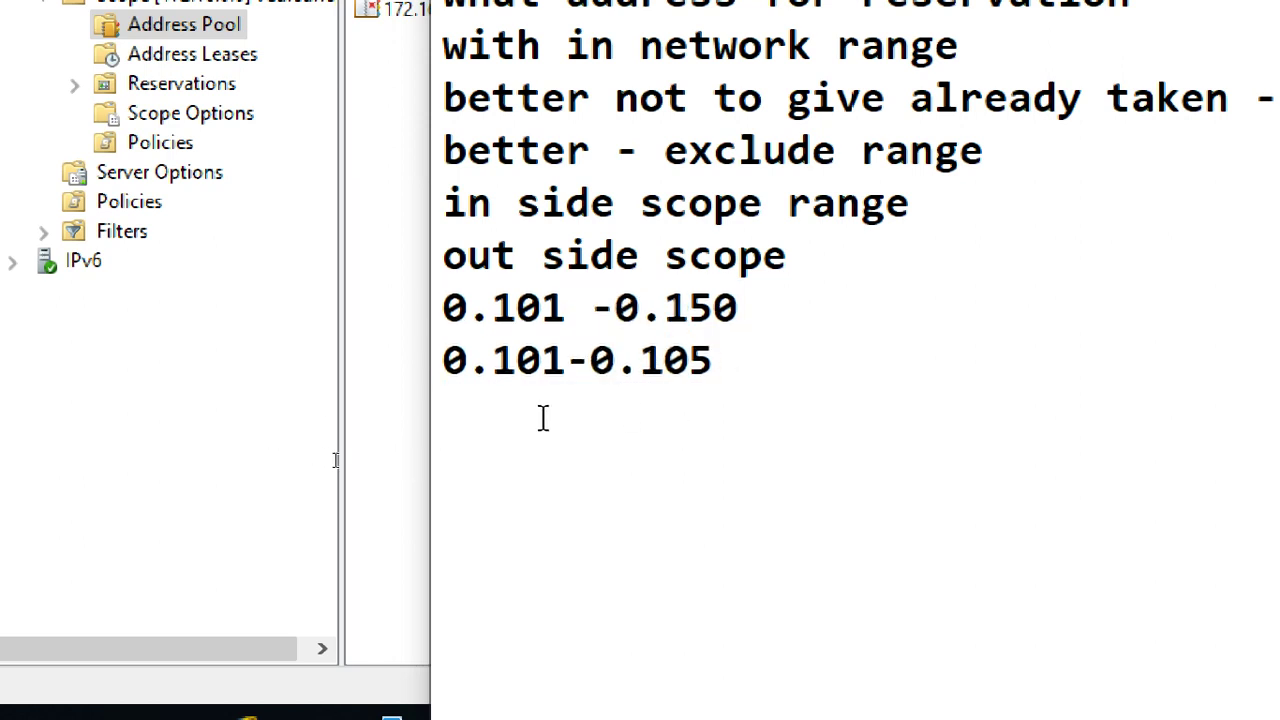
{"action": "type", "text": "0.123"}
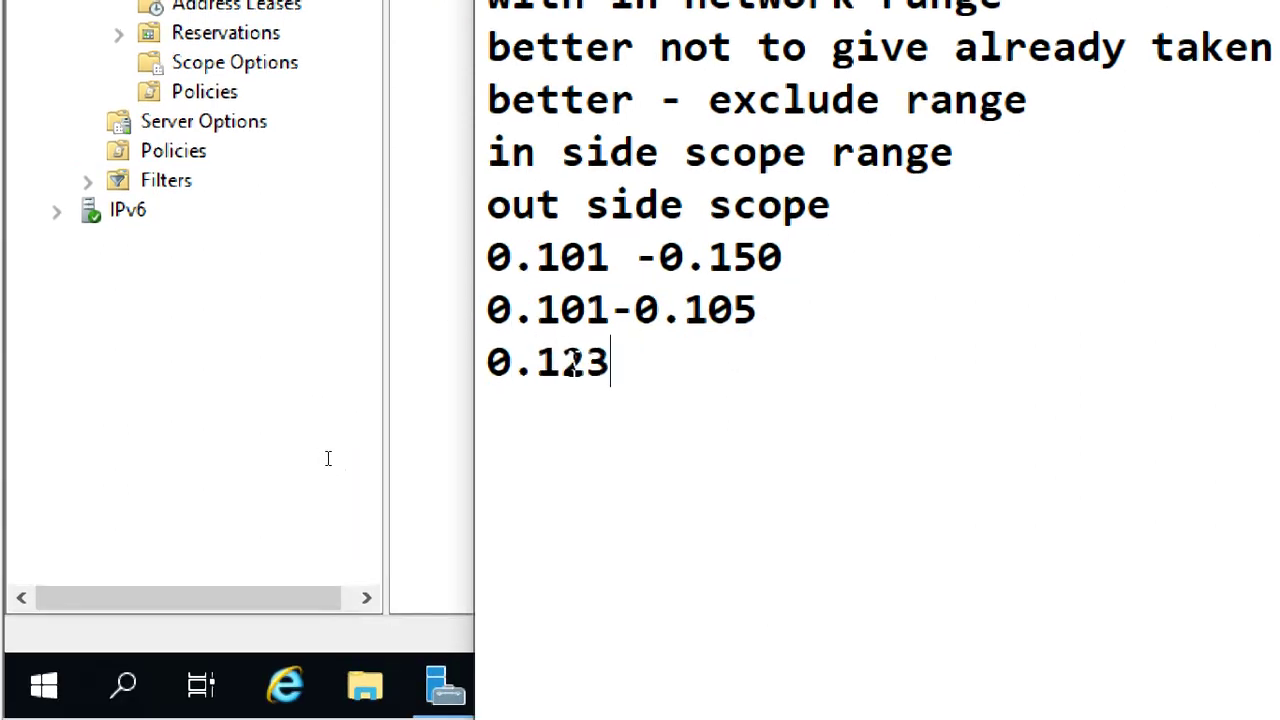
Step: Review the 0.123 example against the two address ranges, the exclude range advice and the static IP advice
{"action": "left_click_drag", "start_coordinate": [626, 363], "coordinate": [484, 315]}
{"action": "left_click_drag", "start_coordinate": [1028, 99], "coordinate": [471, 91]}
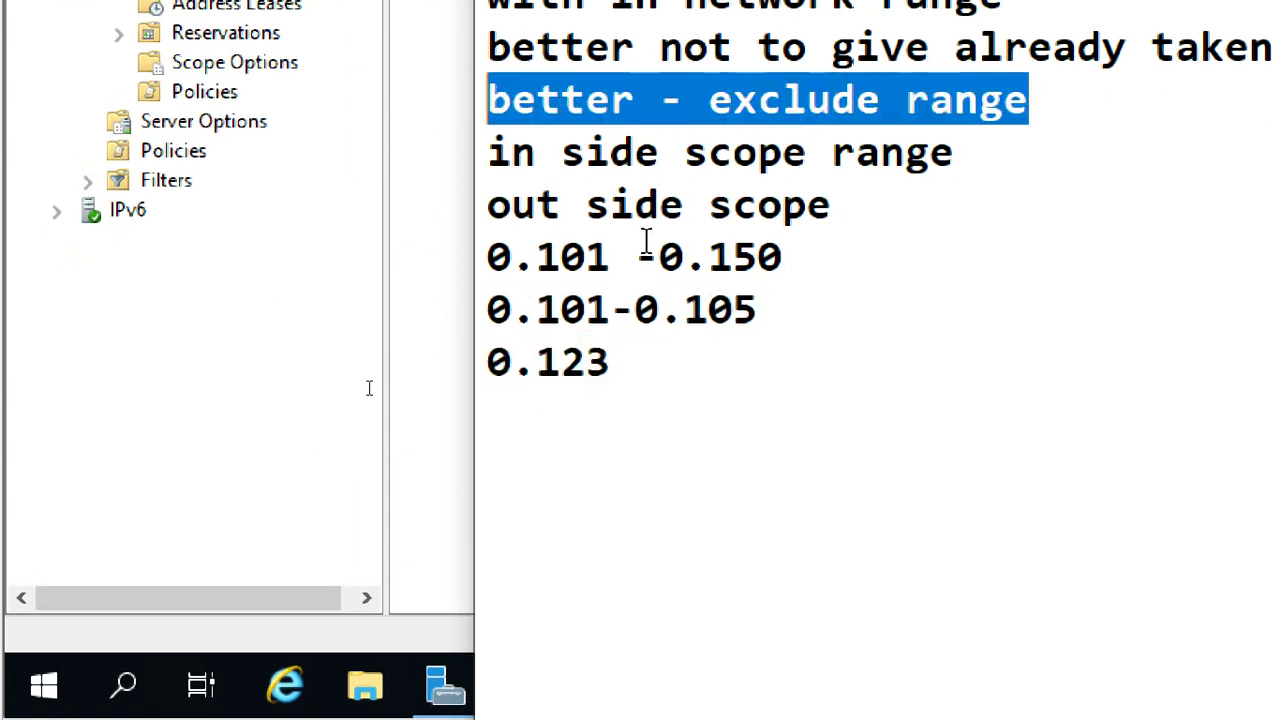
{"action": "left_click_drag", "start_coordinate": [628, 364], "coordinate": [465, 318]}
{"action": "left_click_drag", "start_coordinate": [790, 260], "coordinate": [483, 257]}
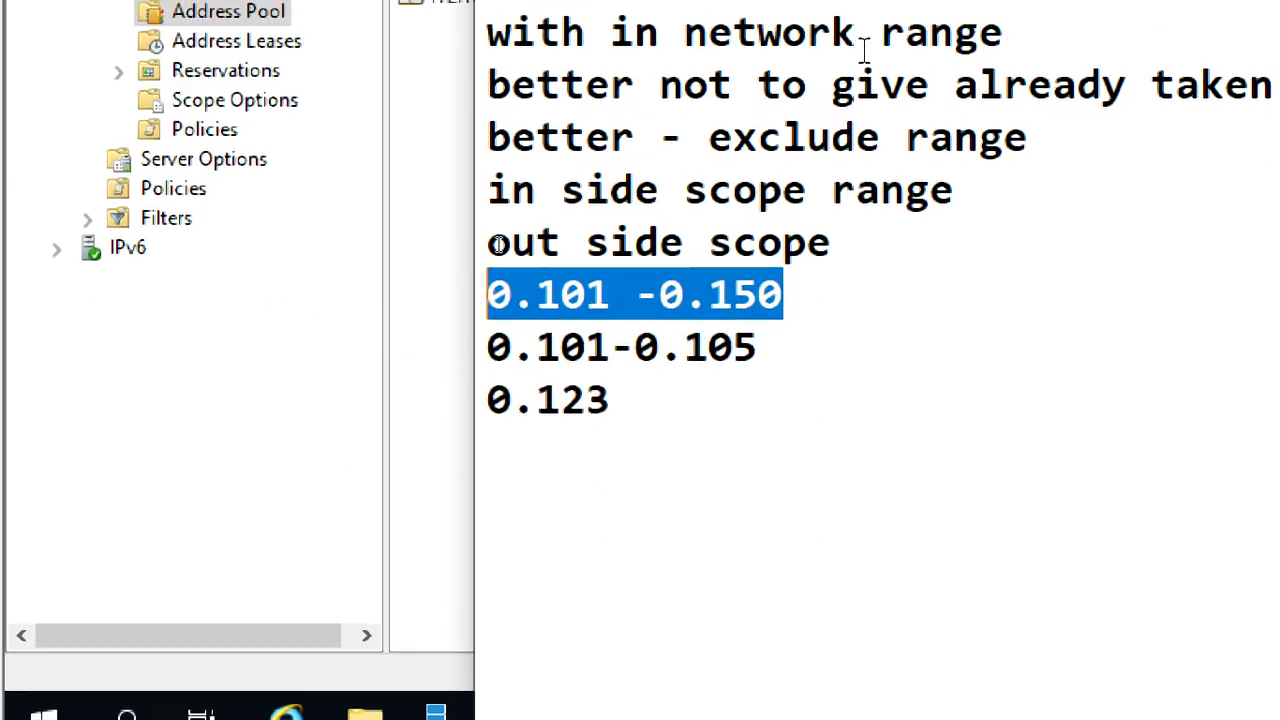
{"action": "left_click_drag", "start_coordinate": [1198, 183], "coordinate": [120, 180]}
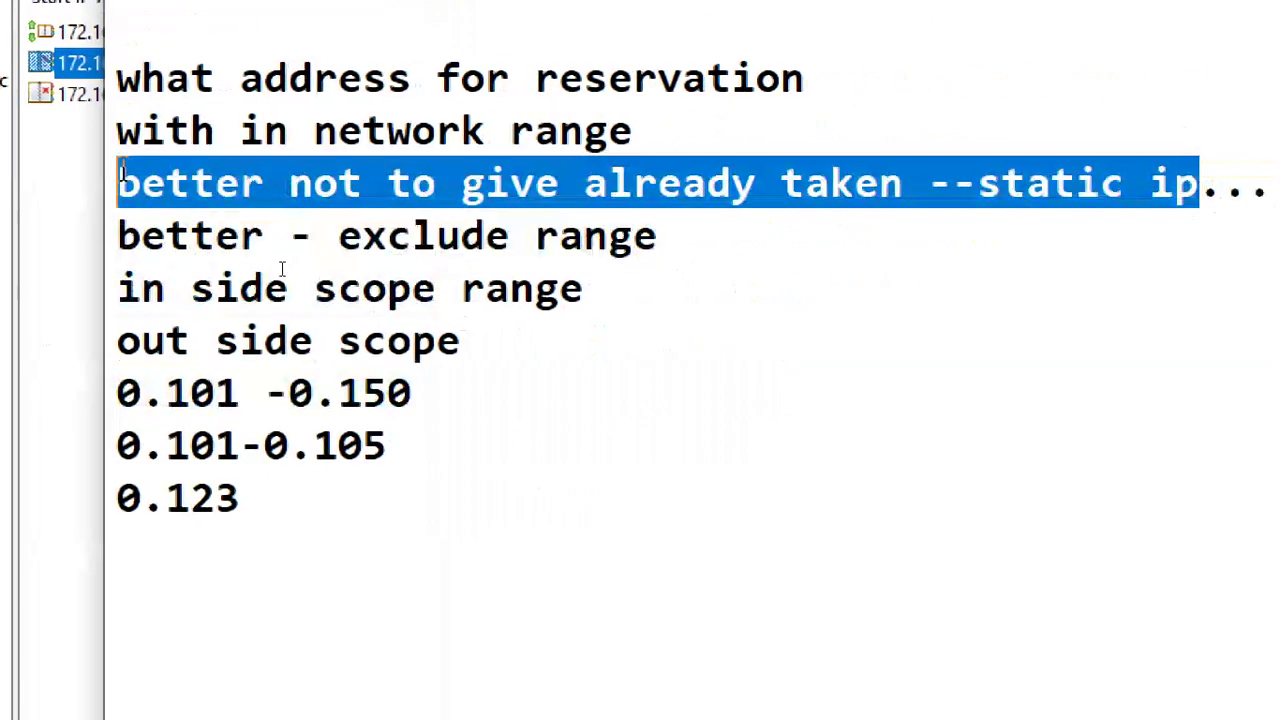
{"action": "left_click", "coordinate": [274, 495]}
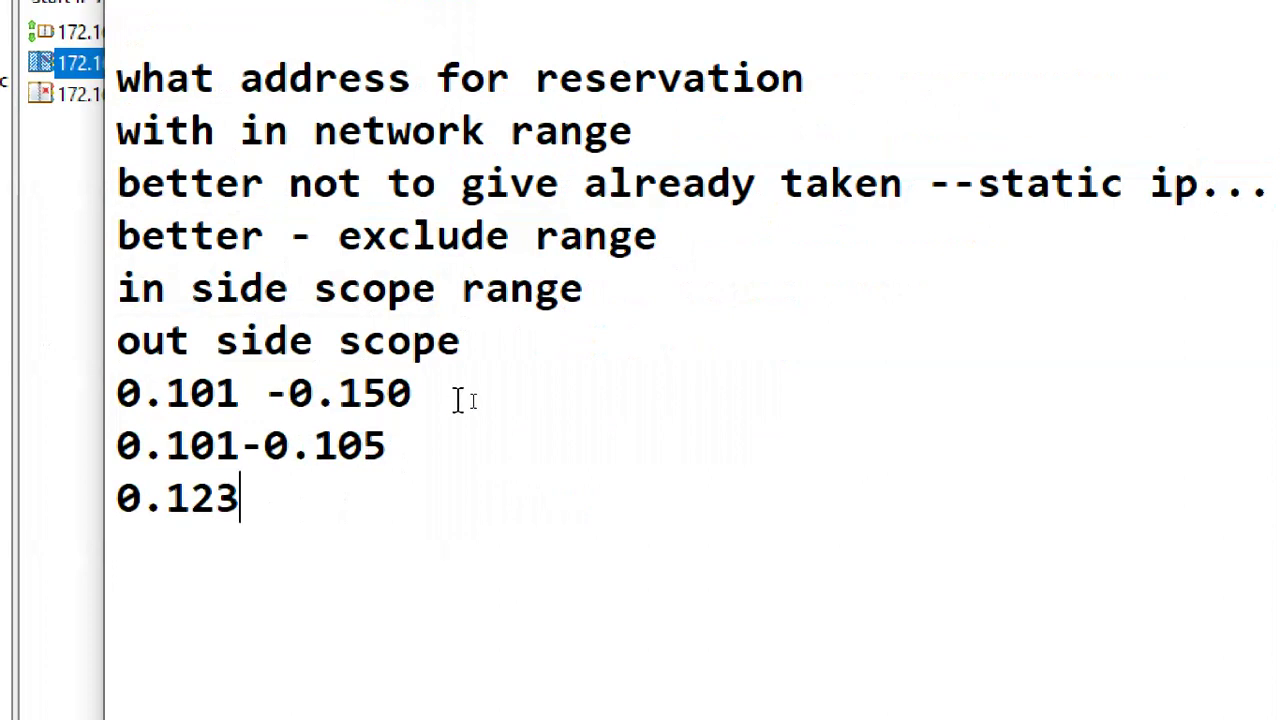
{"action": "left_click_drag", "start_coordinate": [457, 400], "coordinate": [116, 392]}
{"action": "left_click", "coordinate": [302, 487]}
{"action": "left_click_drag", "start_coordinate": [400, 451], "coordinate": [110, 443]}
{"action": "left_click", "coordinate": [277, 497]}
{"action": "left_click_drag", "start_coordinate": [277, 497], "coordinate": [83, 428]}
{"action": "left_click_drag", "start_coordinate": [1212, 197], "coordinate": [963, 190]}
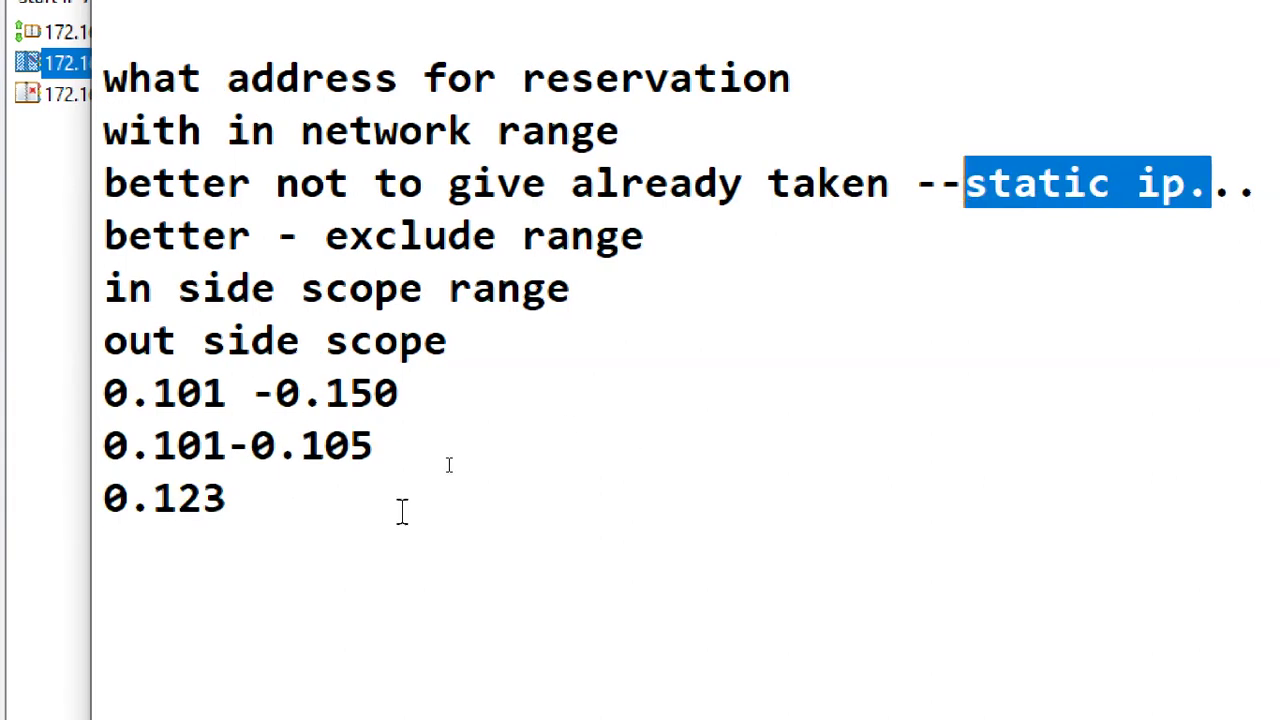
{"action": "left_click", "coordinate": [241, 510]}
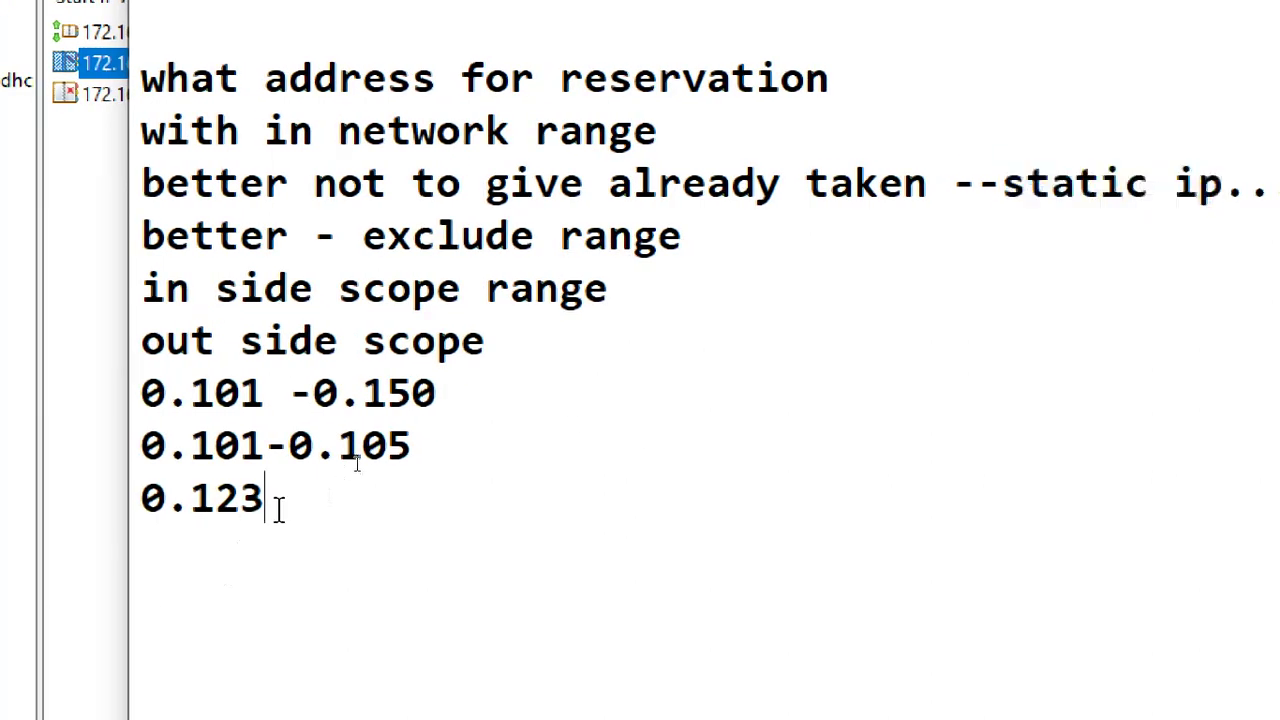
{"action": "left_click_drag", "start_coordinate": [279, 510], "coordinate": [137, 441]}
{"action": "left_click", "coordinate": [292, 505]}
{"action": "left_click_drag", "start_coordinate": [292, 505], "coordinate": [137, 443]}
{"action": "left_click", "coordinate": [290, 505]}
{"action": "left_click", "coordinate": [152, 395]}
{"action": "left_click_drag", "start_coordinate": [284, 396], "coordinate": [450, 415]}
{"action": "left_click_drag", "start_coordinate": [343, 500], "coordinate": [126, 455]}
Step: Add a dashed separator line below the "0.123" line and shorten it to eleven dashes
{"action": "left_click", "coordinate": [262, 448]}
{"action": "type", "text": "--------------------------"}
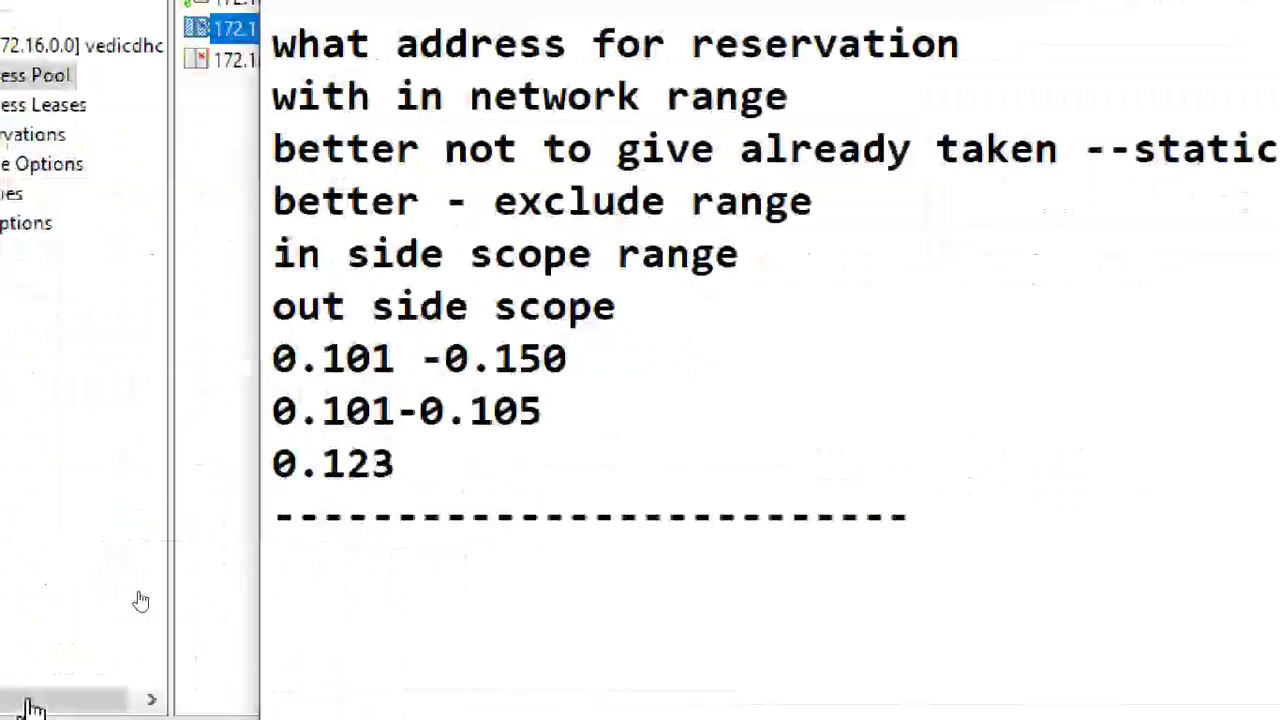
{"action": "key", "text": "BackSpace"}
{"action": "key", "text": "BackSpace"}
{"action": "key", "text": "BackSpace"}
{"action": "key", "text": "BackSpace"}
{"action": "key", "text": "BackSpace"}
{"action": "key", "text": "BackSpace"}
{"action": "key", "text": "BackSpace"}
{"action": "key", "text": "BackSpace"}
{"action": "key", "text": "BackSpace"}
{"action": "key", "text": "BackSpace"}
{"action": "key", "text": "BackSpace"}
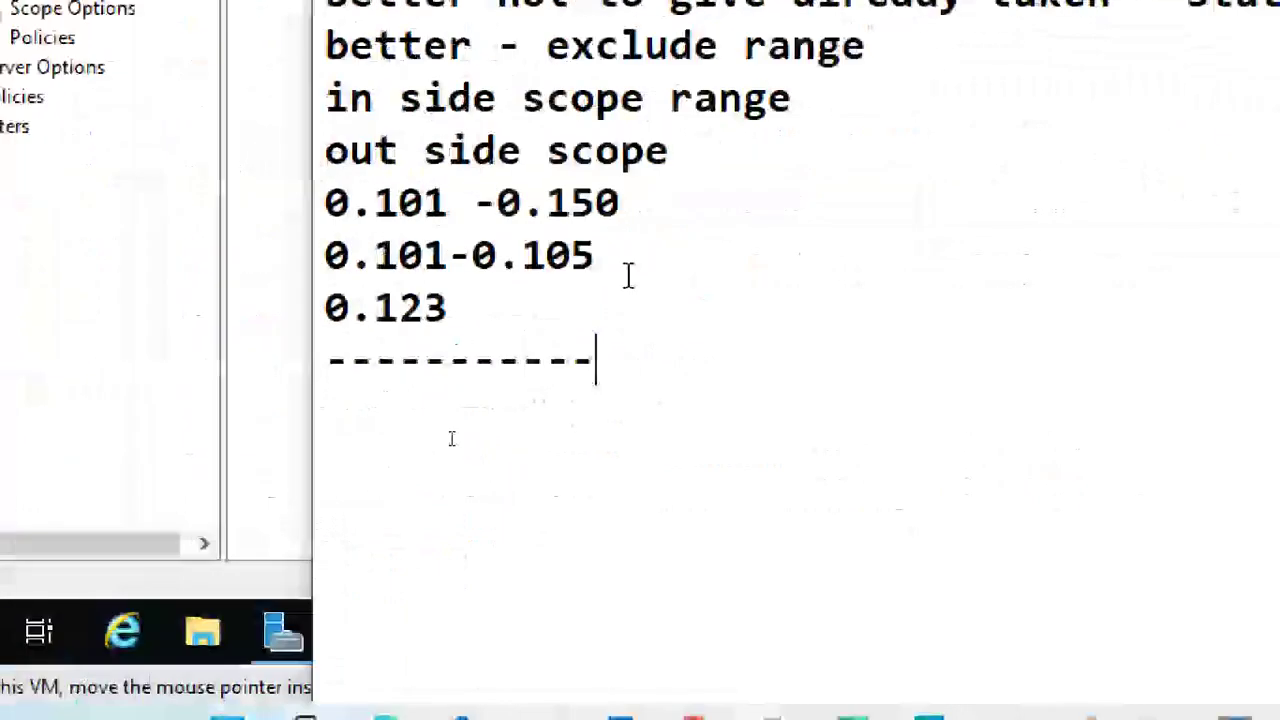
Step: Insert a dashed separator line between "-add" and the "what address for reservation" heading
{"action": "scroll", "coordinate": [455, 355], "scroll_direction": "up", "scroll_amount": 3}
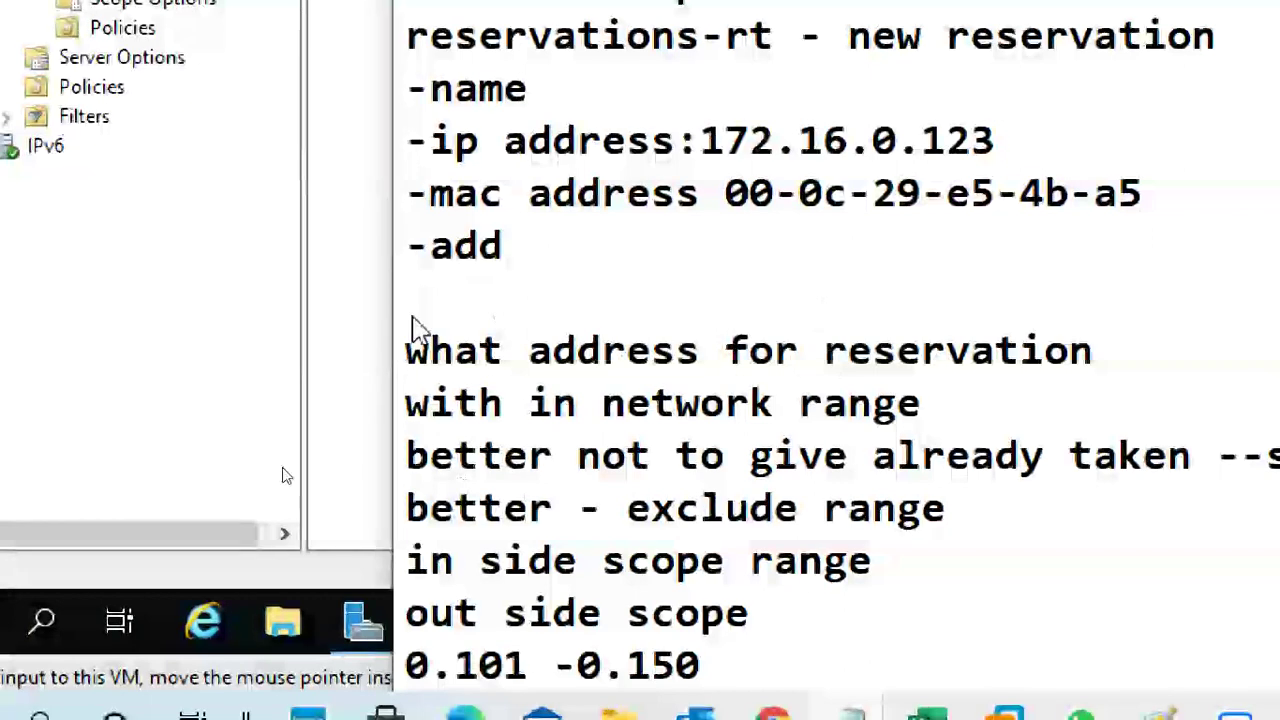
{"action": "left_click", "coordinate": [430, 302]}
{"action": "type", "text": "---------------"}
{"action": "left_click", "coordinate": [708, 345]}
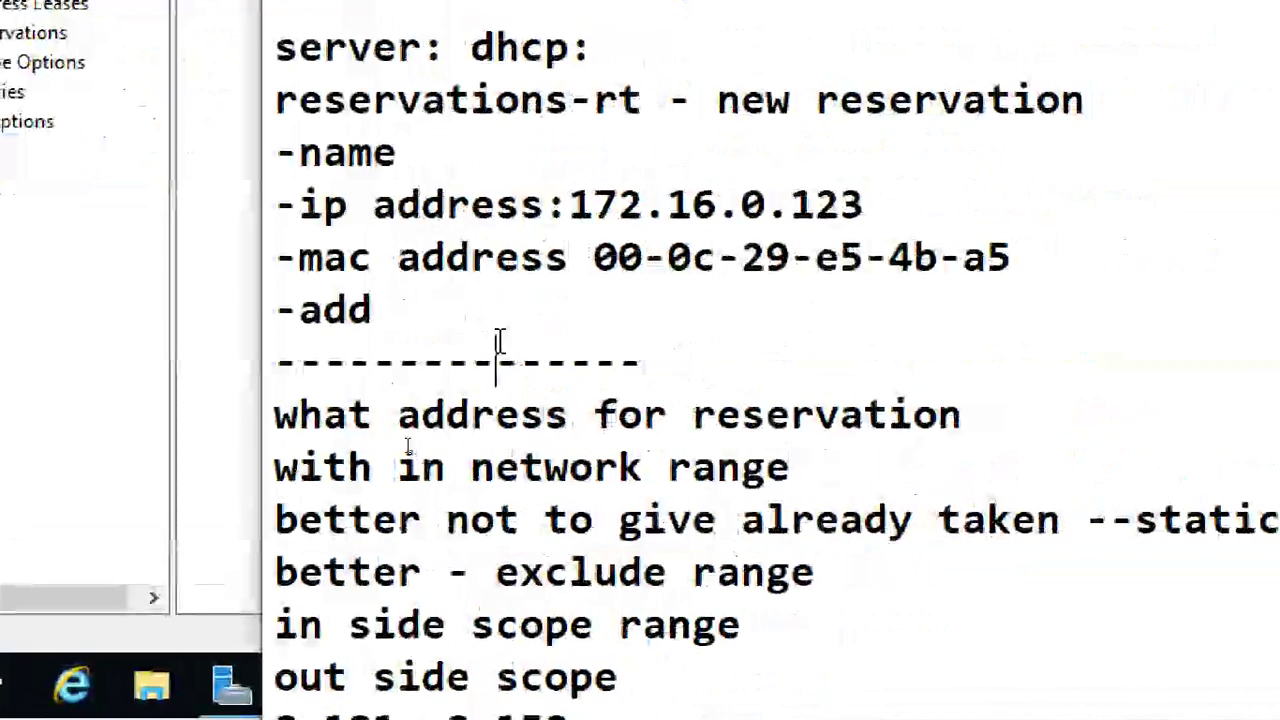
Step: Add the line "---check address lease..." below "-add", above the dashed separator
{"action": "left_click", "coordinate": [469, 326]}
{"action": "key", "text": "Return"}
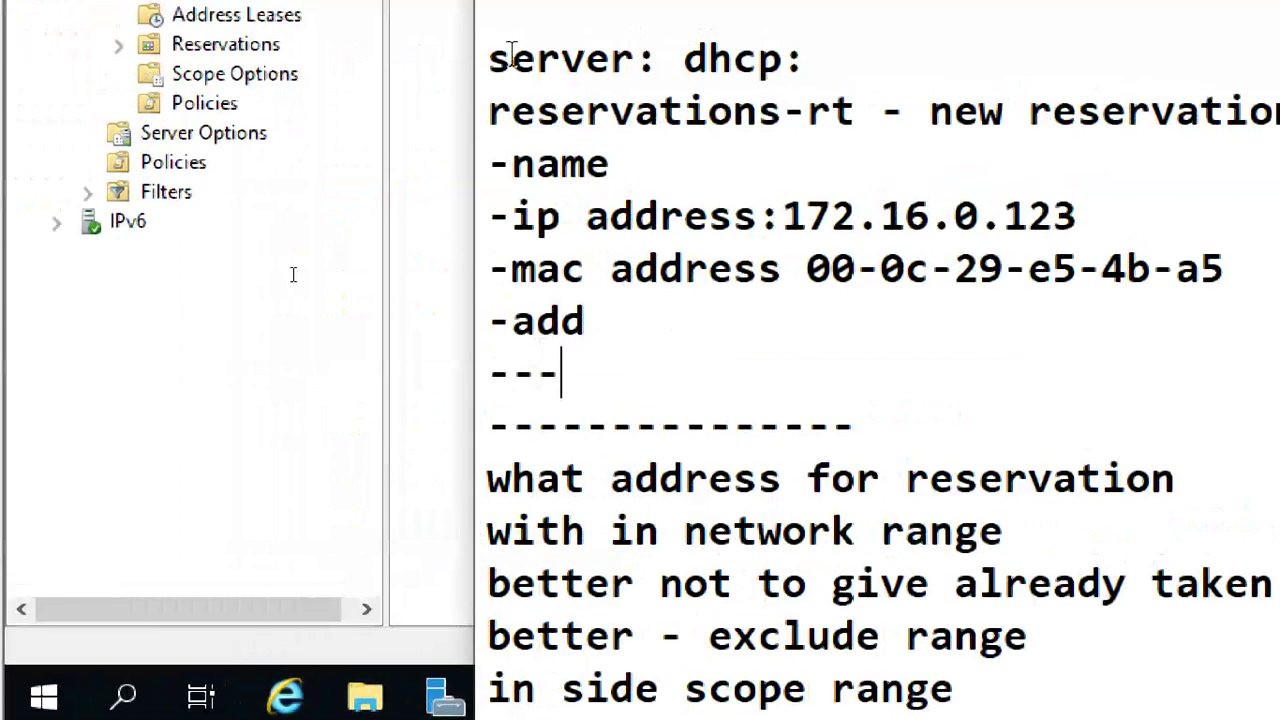
{"action": "type", "text": "---checjk"}
{"action": "key", "text": "BackSpace"}
{"action": "key", "text": "BackSpace"}
{"action": "type", "text": "k "}
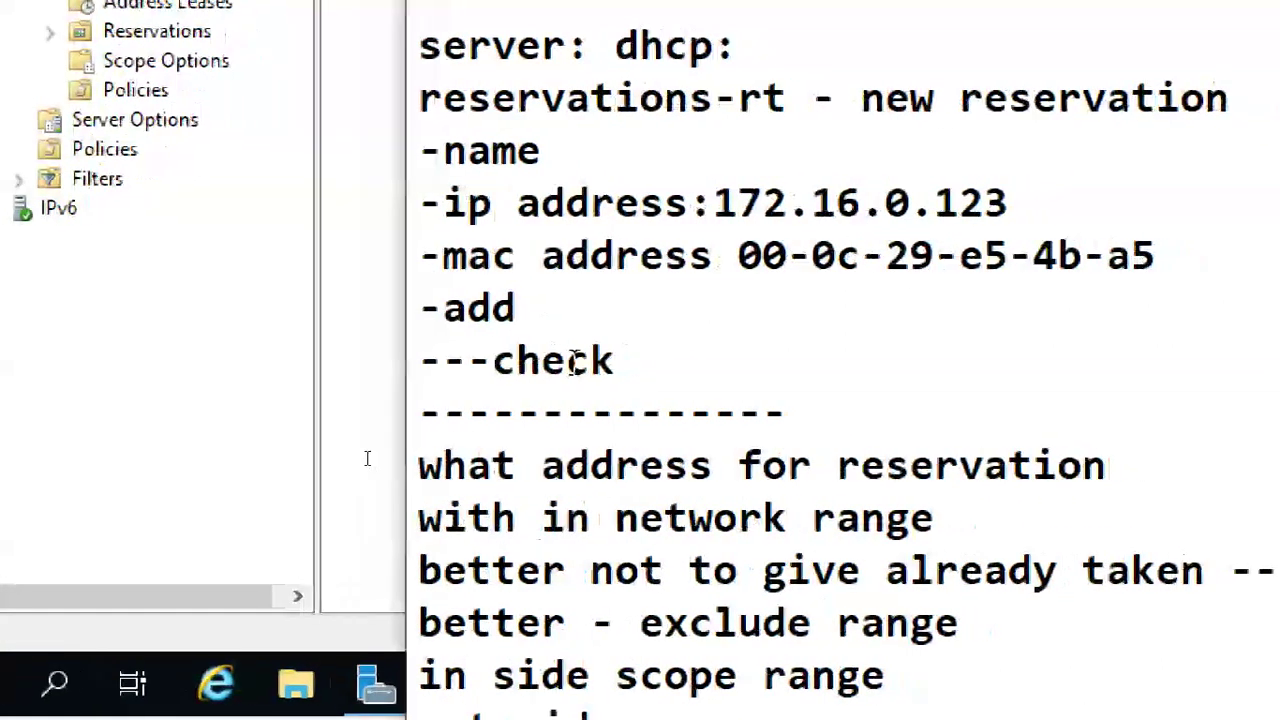
{"action": "type", "text": "as"}
{"action": "key", "text": "BackSpace"}
{"action": "type", "text": "ddr"}
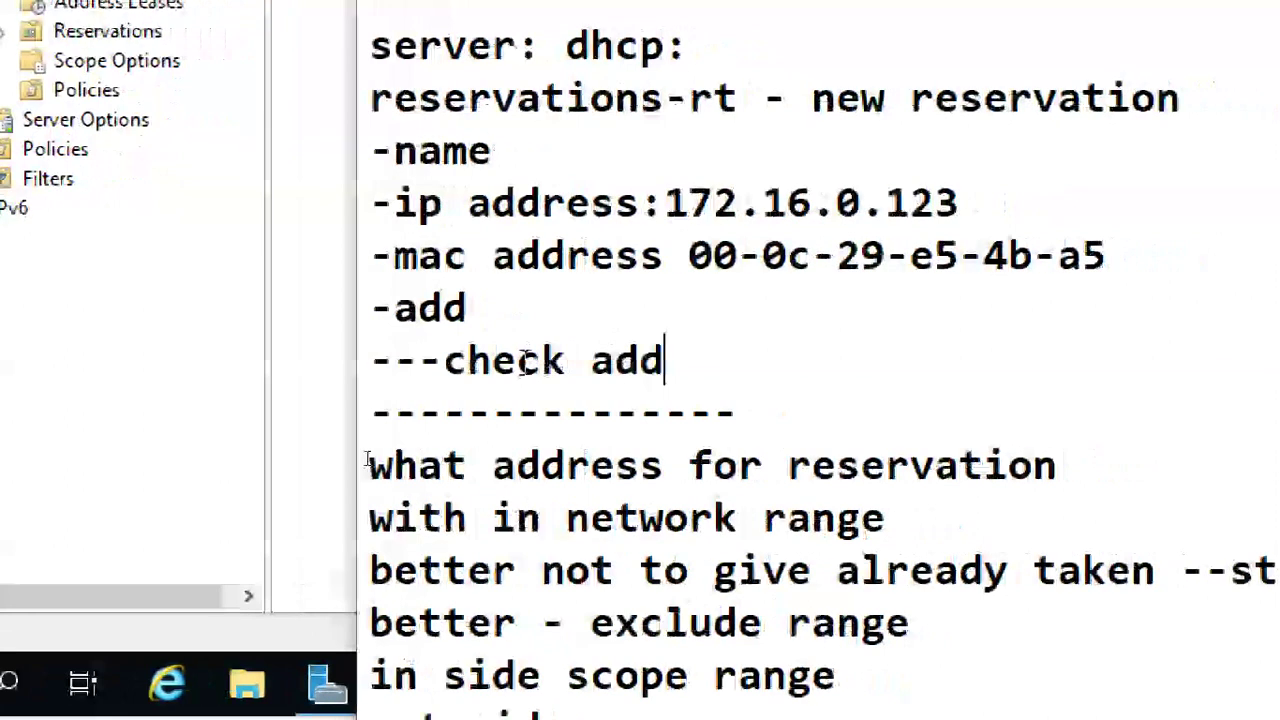
{"action": "type", "text": "ess"}
{"action": "type", "text": "lease.."}
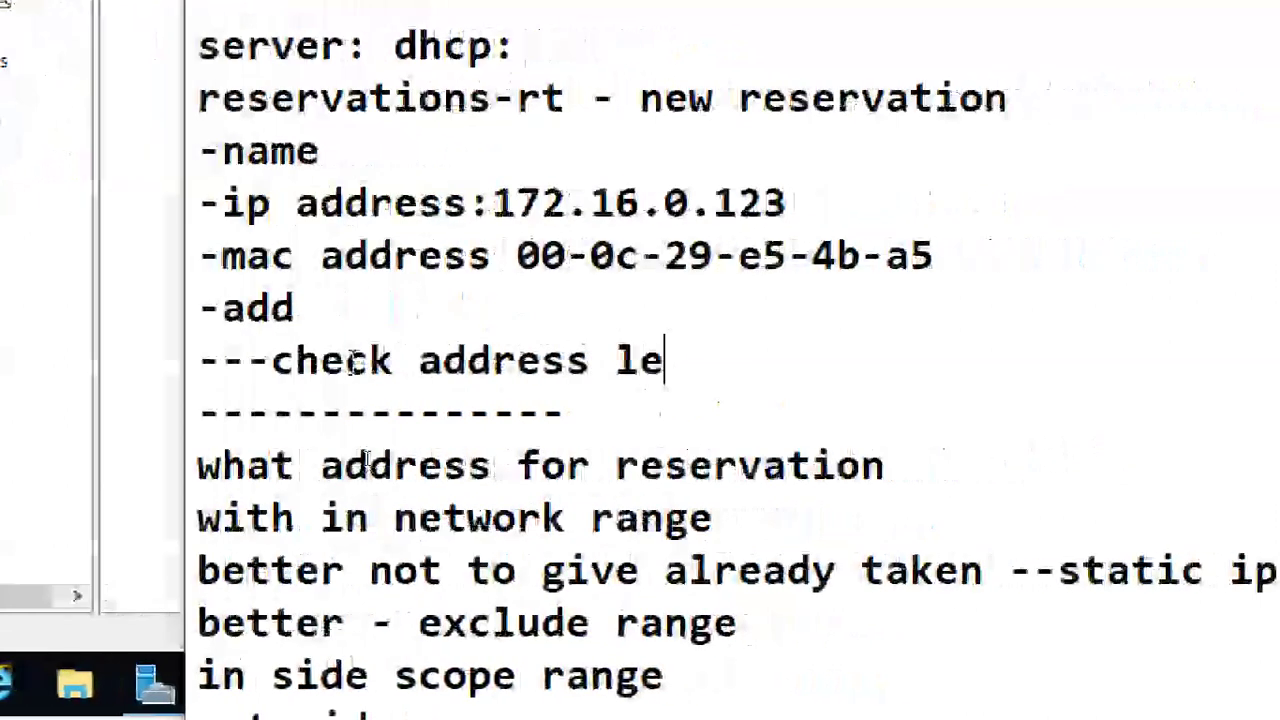
{"action": "type", "text": "."}
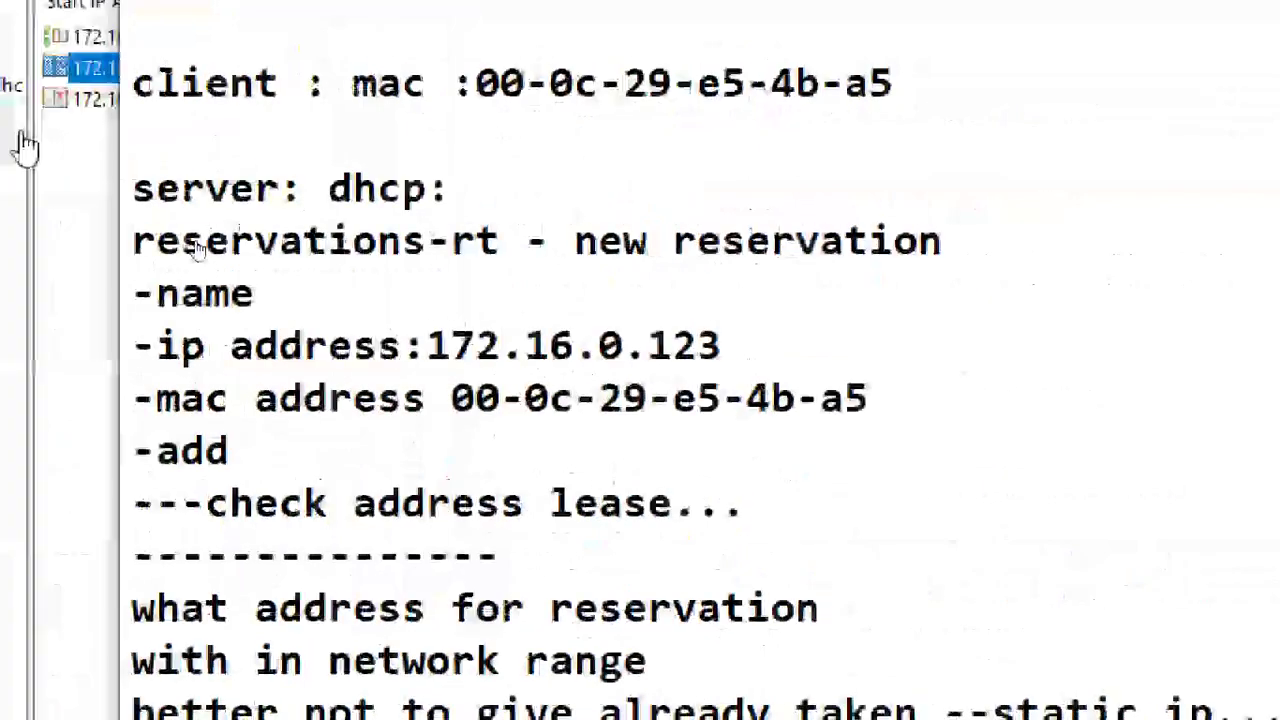
Step: Show the DHCP scope's address leases and select the lease belonging to CTS2WINC1
{"action": "left_click", "coordinate": [8, 190]}
{"action": "left_click", "coordinate": [150, 250]}
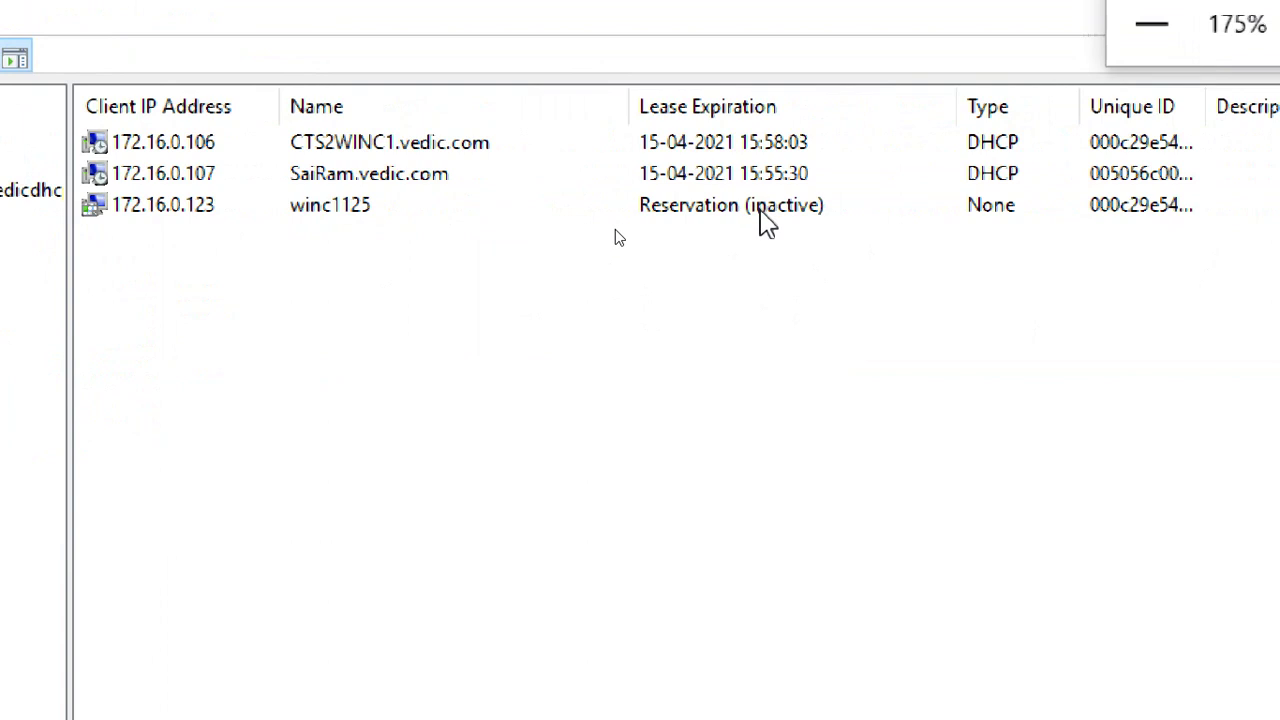
{"action": "left_click", "coordinate": [757, 150]}
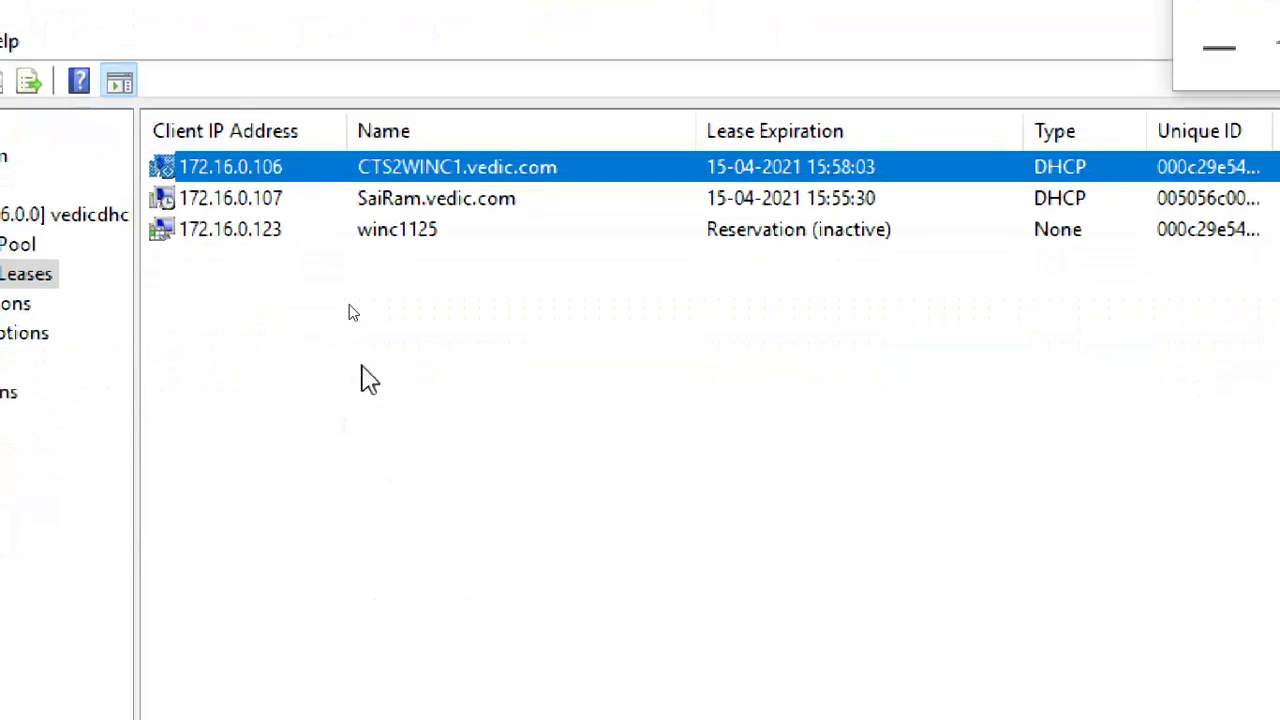
Step: Switch to the CTS2WINC1 client, check the IPv4 address in the Ethernet0 connection details, and close the details and status windows
{"action": "left_click", "coordinate": [437, 91]}
{"action": "right_click", "coordinate": [775, 335]}
{"action": "left_click", "coordinate": [686, 380]}
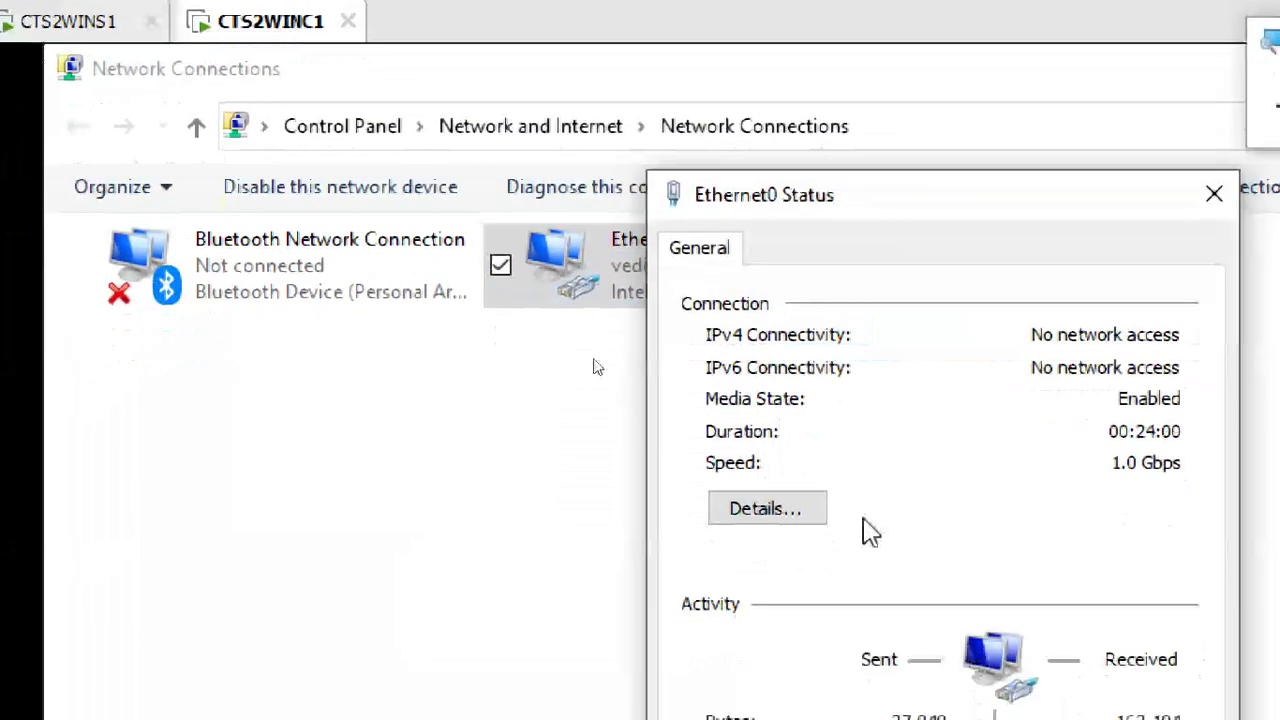
{"action": "left_click", "coordinate": [820, 505]}
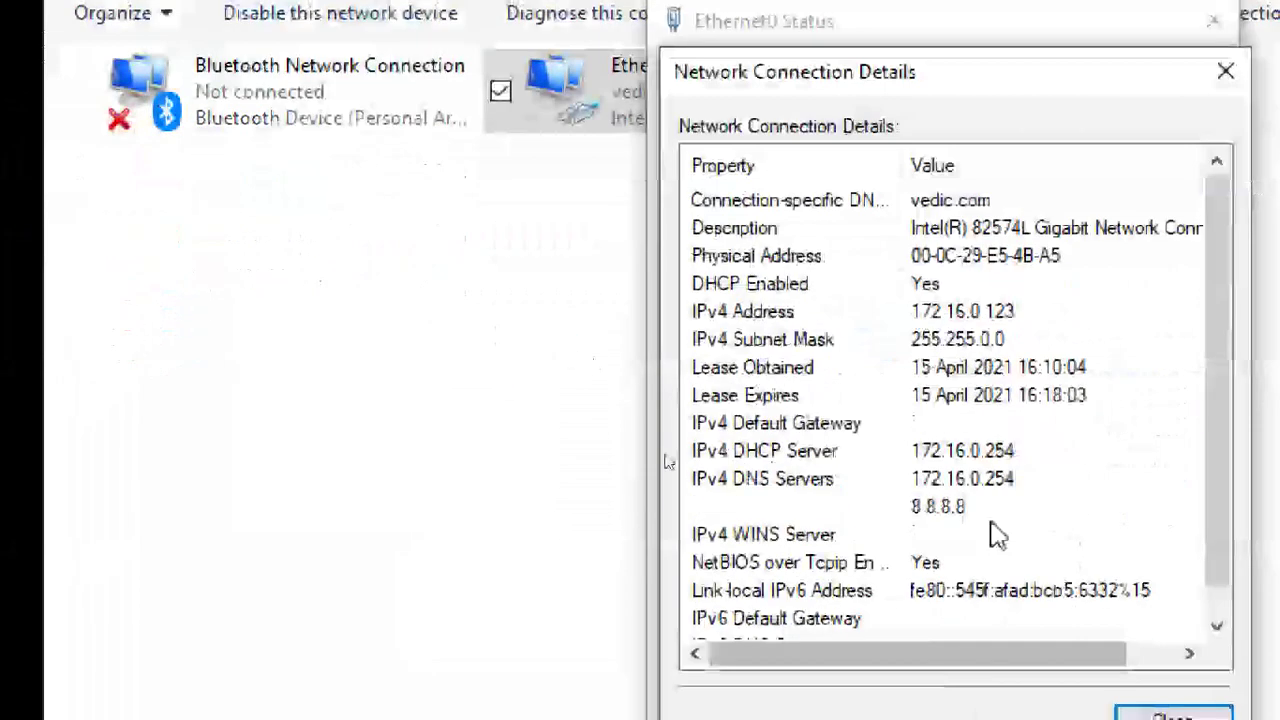
{"action": "left_click", "coordinate": [965, 316]}
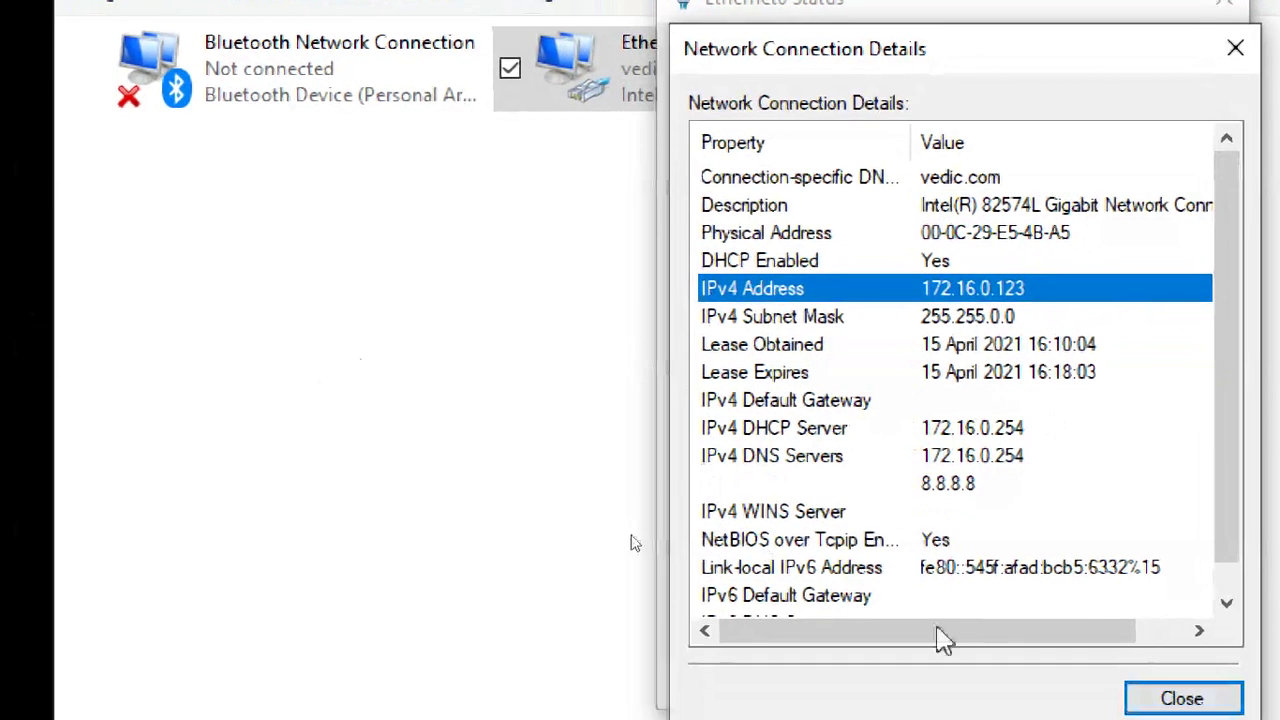
{"action": "left_click", "coordinate": [1150, 697]}
{"action": "left_click", "coordinate": [1155, 684]}
Step: Switch back to the CTS2WINS1 server, clear the lease selection and check the client's entries in the address lease list
{"action": "left_click", "coordinate": [40, 10]}
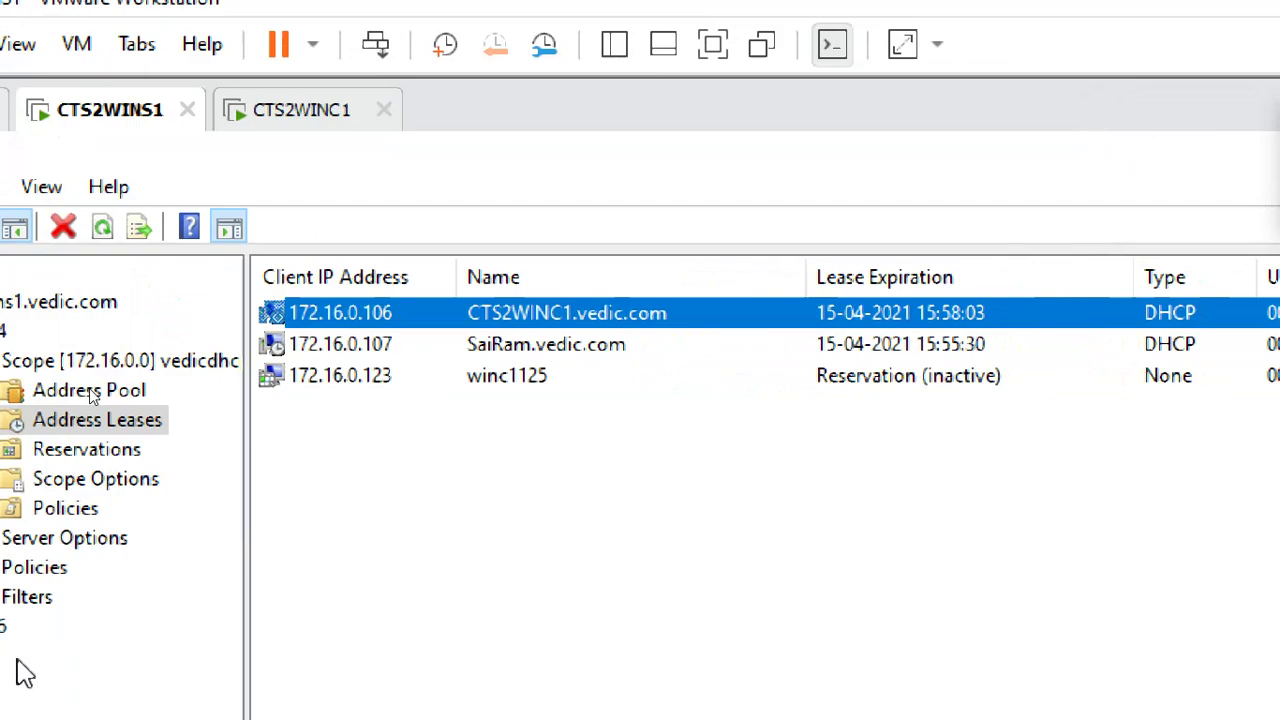
{"action": "left_click", "coordinate": [680, 520]}
{"action": "left_click", "coordinate": [1250, 195]}
{"action": "left_click", "coordinate": [1212, 193]}
{"action": "left_click", "coordinate": [1212, 193]}
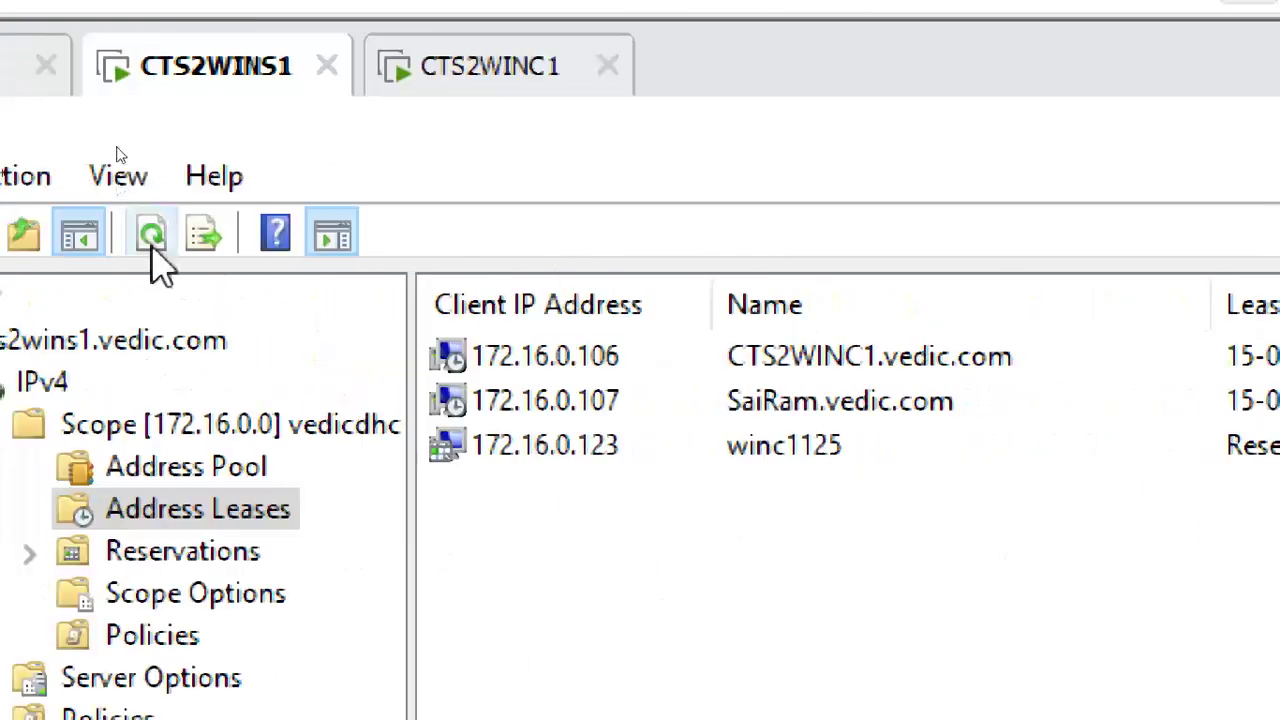
Step: Refresh the DHCP scope's address leases and check the address and reservation status listed for CTS2WINC1
{"action": "left_click", "coordinate": [152, 240]}
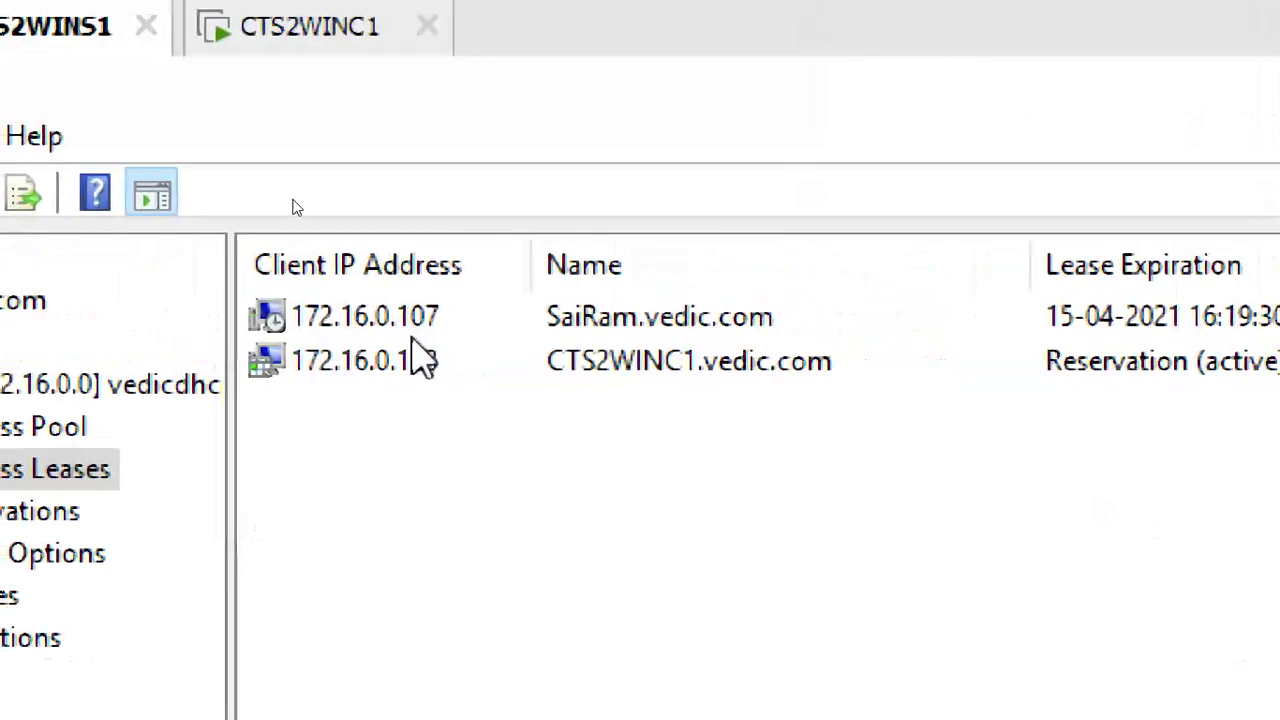
{"action": "left_click", "coordinate": [418, 366]}
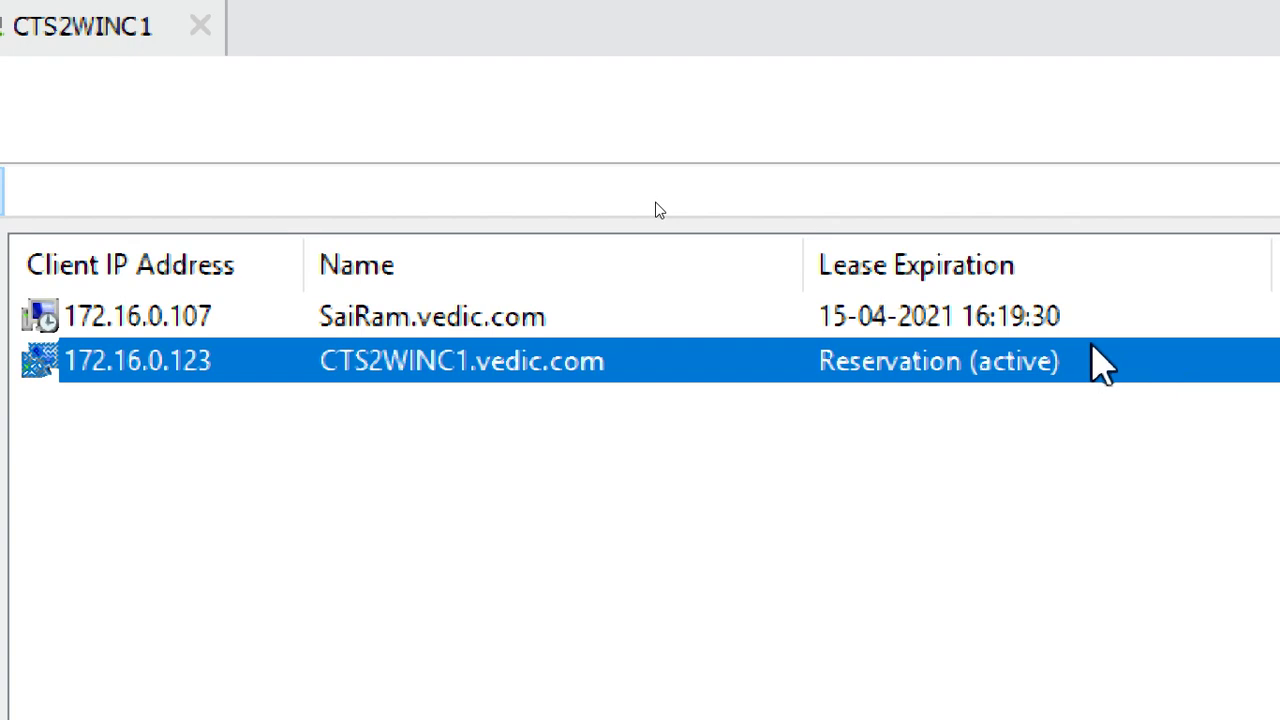
{"action": "left_click", "coordinate": [195, 322]}
{"action": "left_click", "coordinate": [205, 457]}
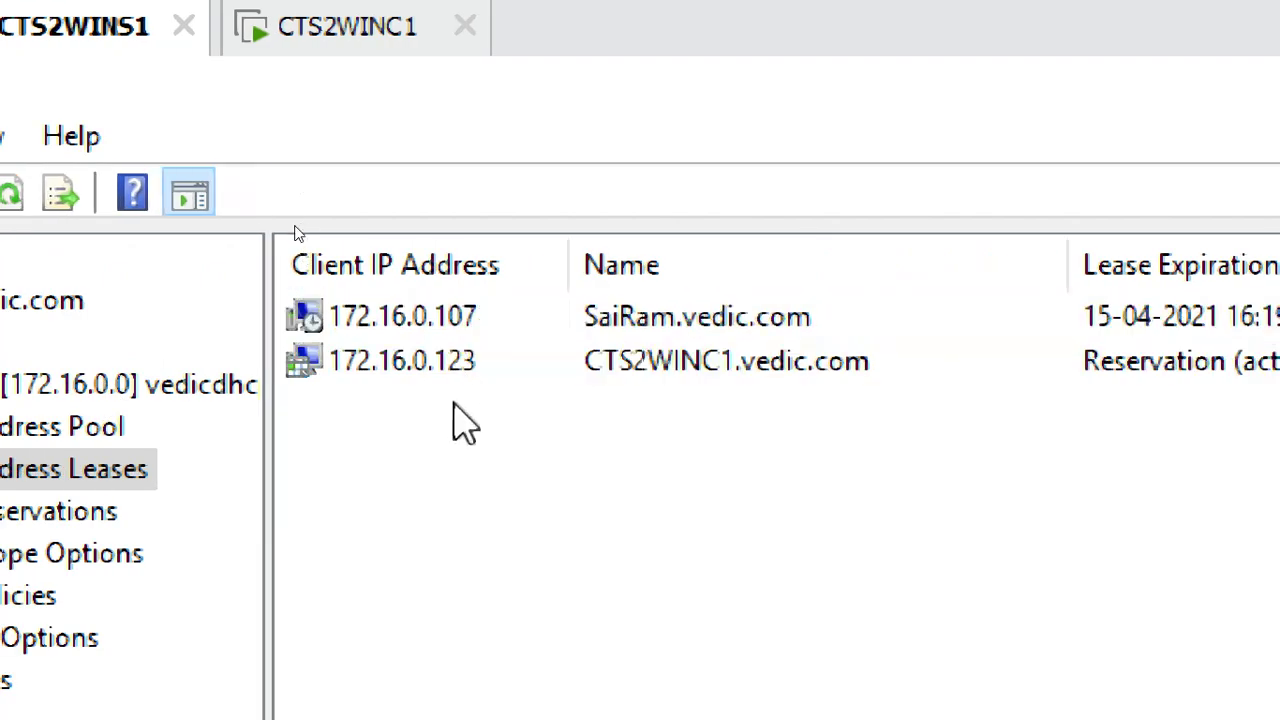
{"action": "left_click", "coordinate": [460, 362]}
Step: Switch to the CTS2WINC1 client, check the IPv4 address in the Ethernet0 connection details, and close the dialogs
{"action": "left_click", "coordinate": [318, 27]}
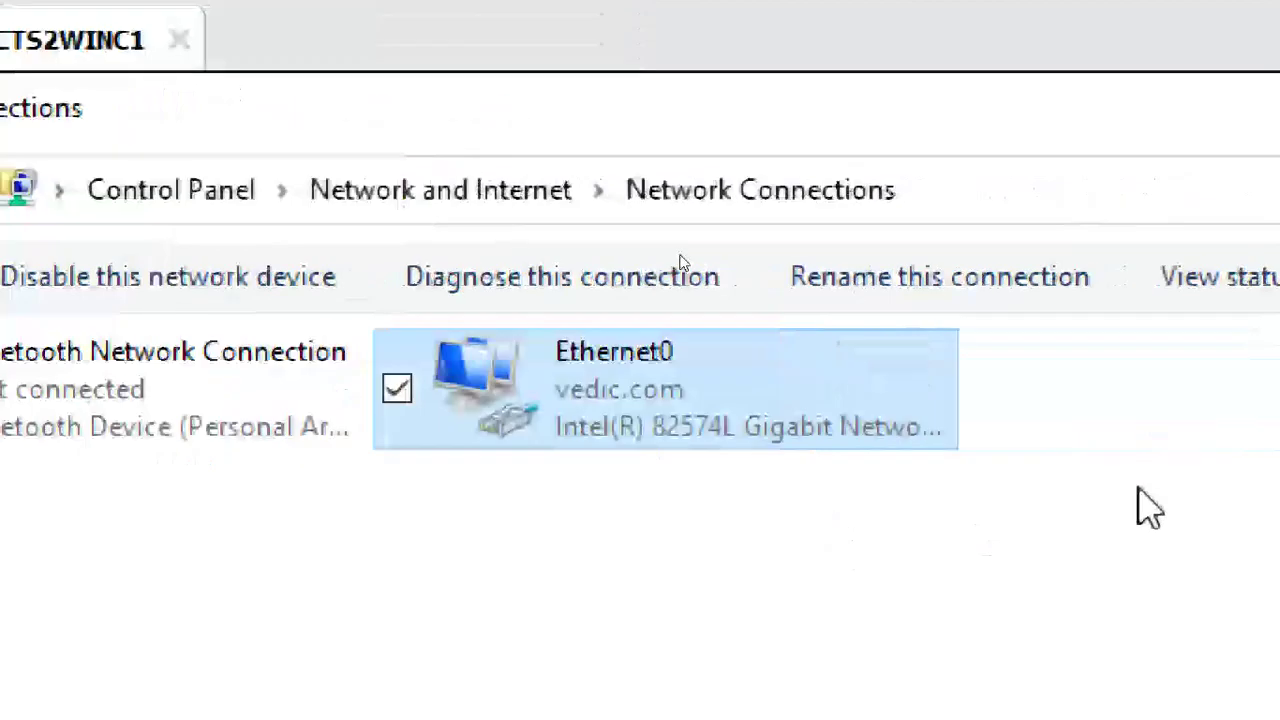
{"action": "double_click", "coordinate": [790, 415]}
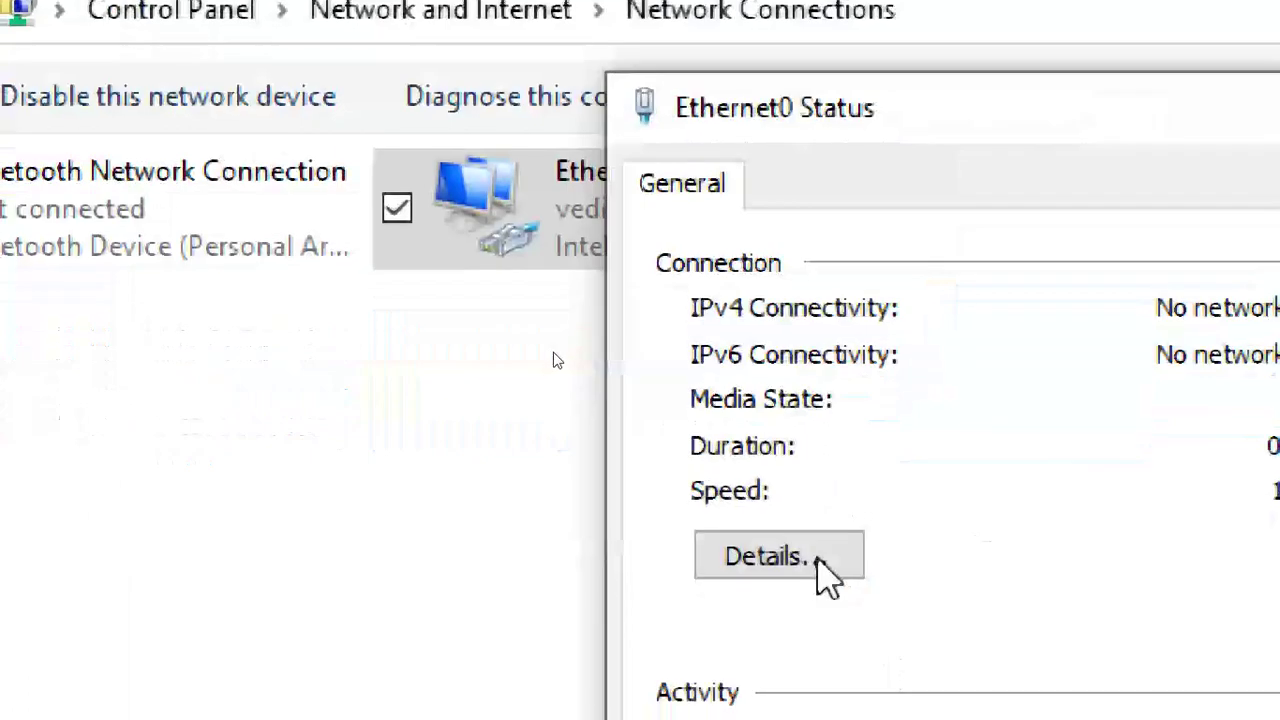
{"action": "left_click", "coordinate": [777, 554]}
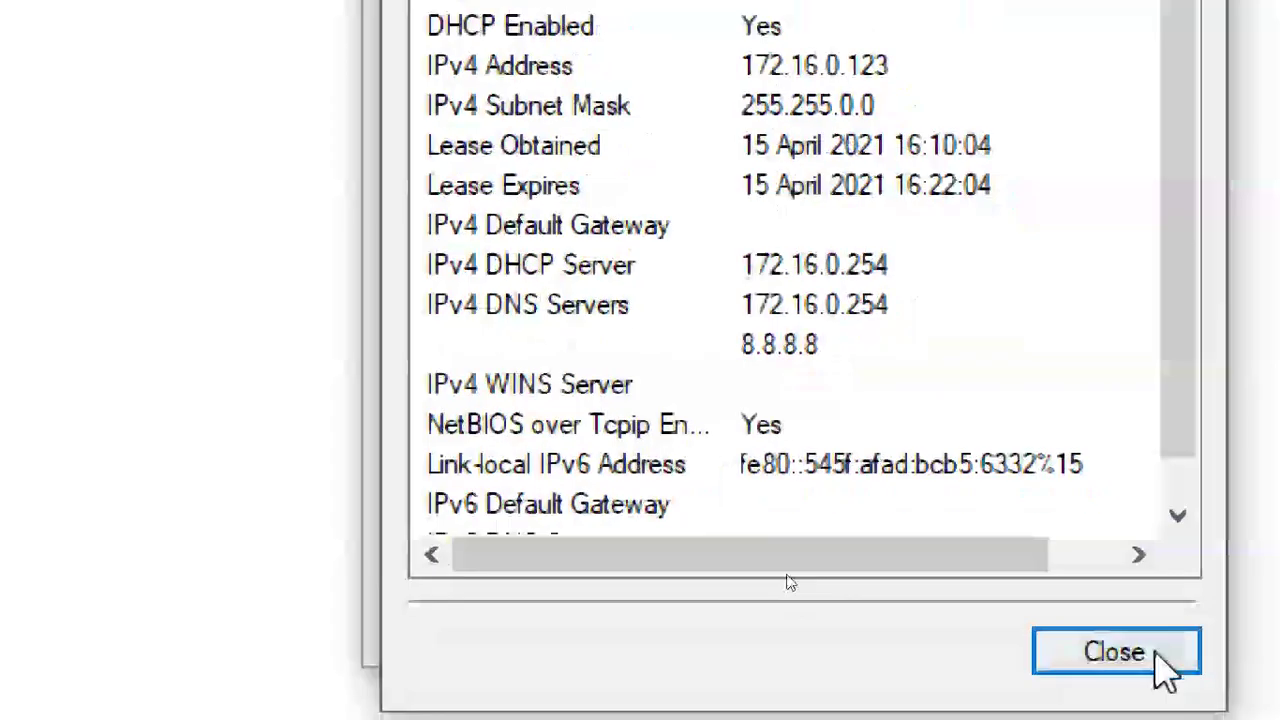
{"action": "left_click", "coordinate": [1197, 705]}
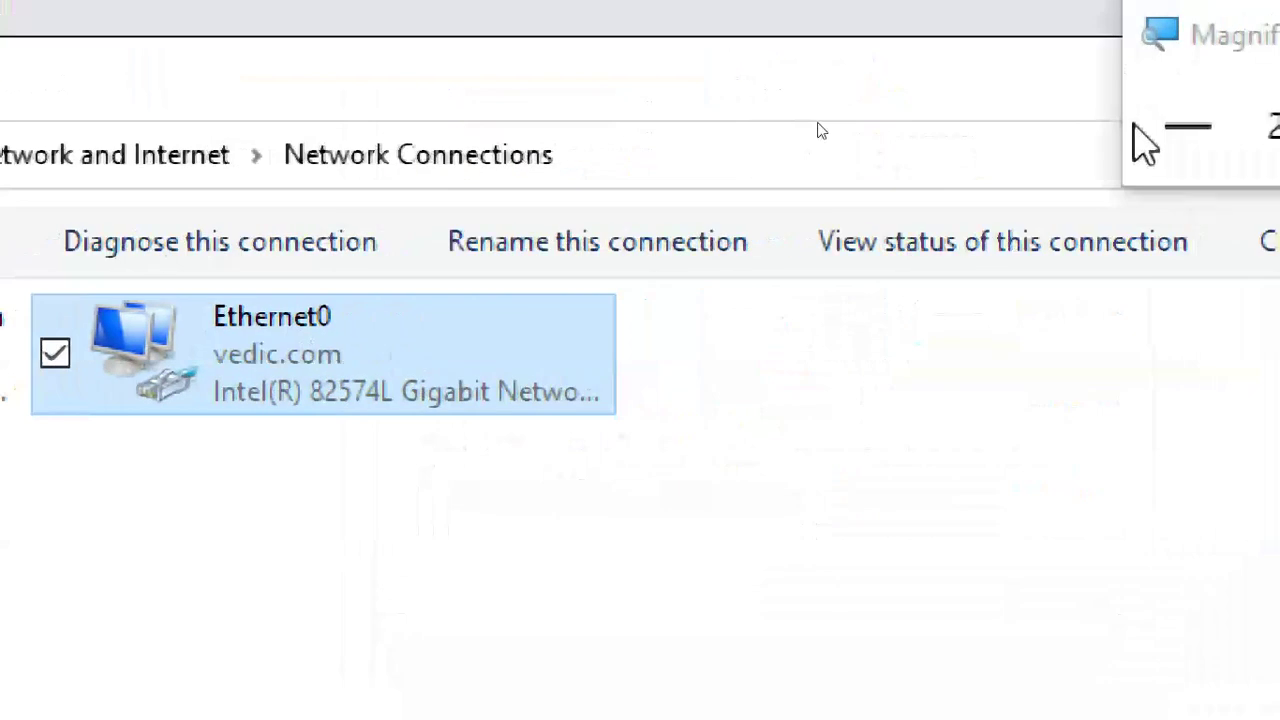
{"action": "left_click", "coordinate": [1188, 135]}
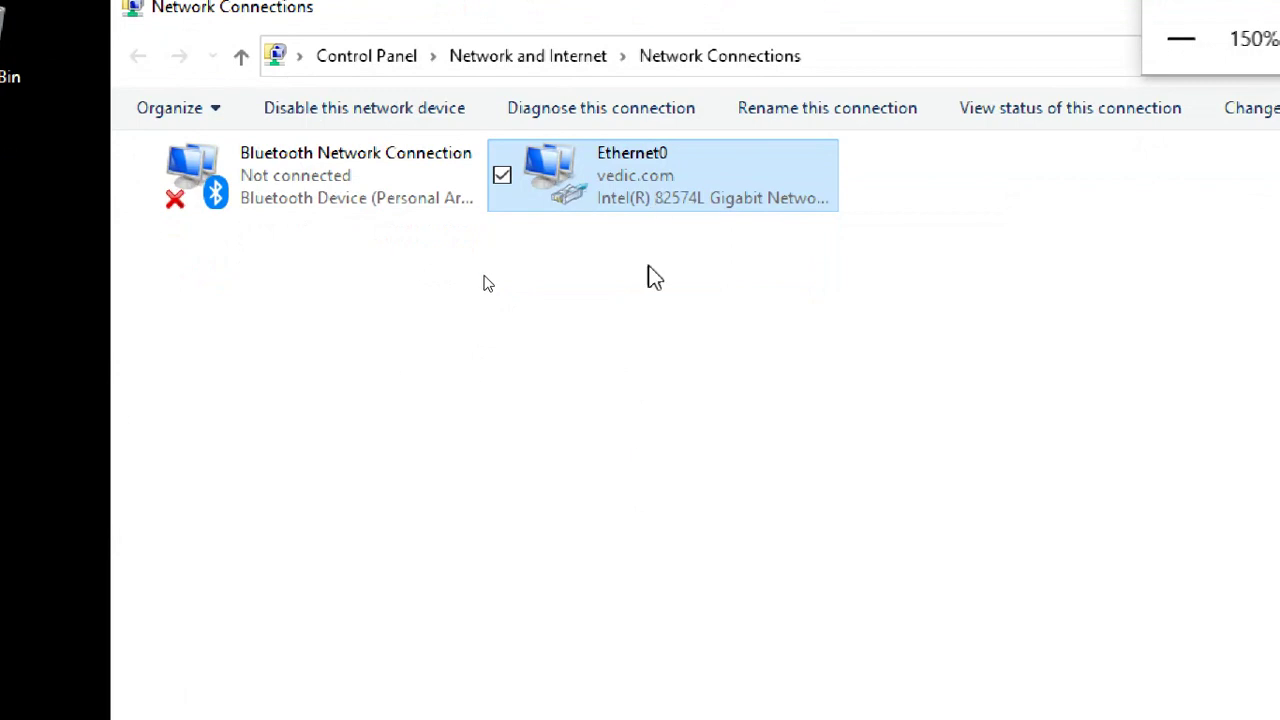
{"action": "left_click", "coordinate": [673, 338]}
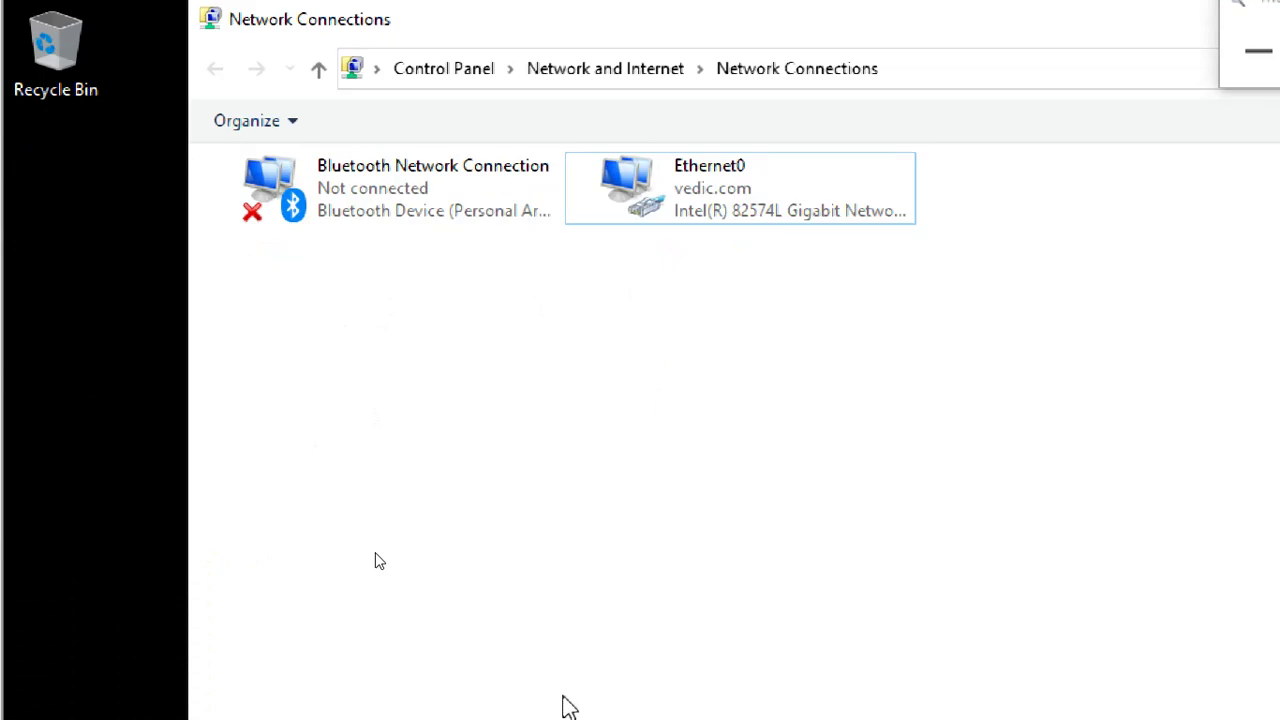
Step: Open a Command Prompt on the client and release its address with "ipconfig /release"
{"action": "key", "text": "super+r"}
{"action": "type", "text": "cmd"}
{"action": "key", "text": "Return"}
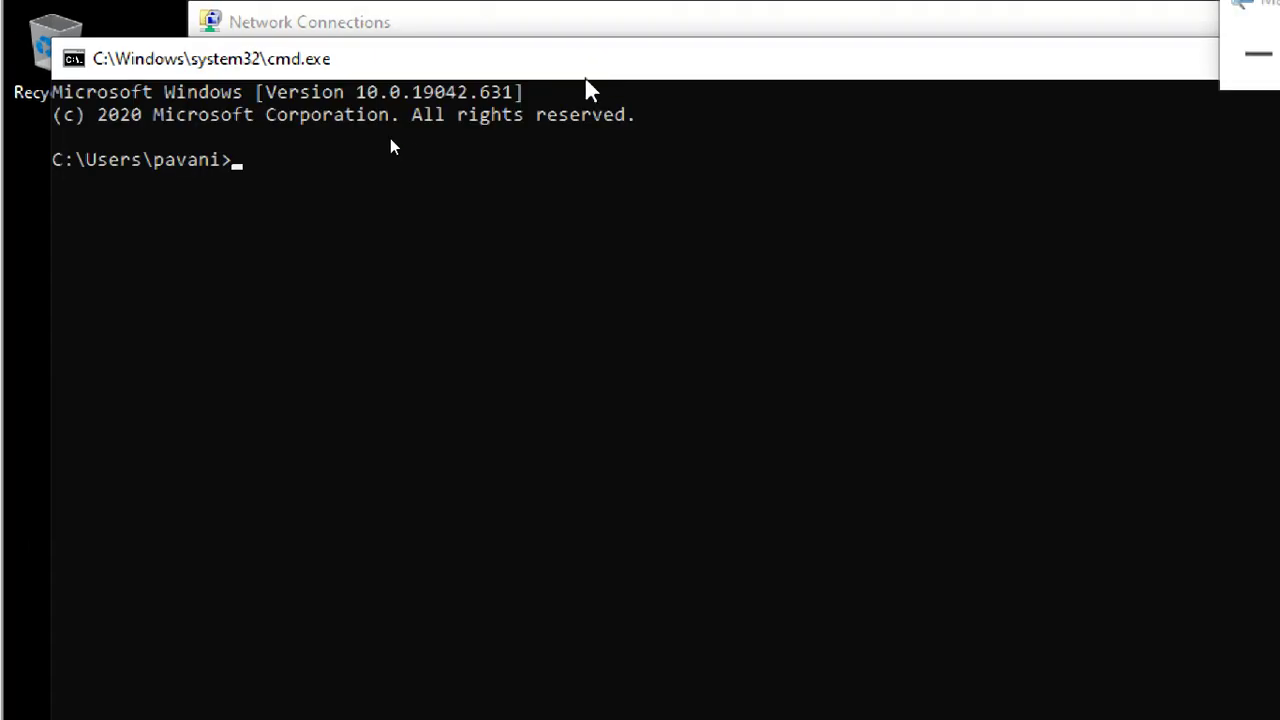
{"action": "left_click_drag", "start_coordinate": [588, 86], "coordinate": [914, 48]}
{"action": "left_click", "coordinate": [839, 196]}
{"action": "type", "text": "i"}
{"action": "type", "text": "pconfig "}
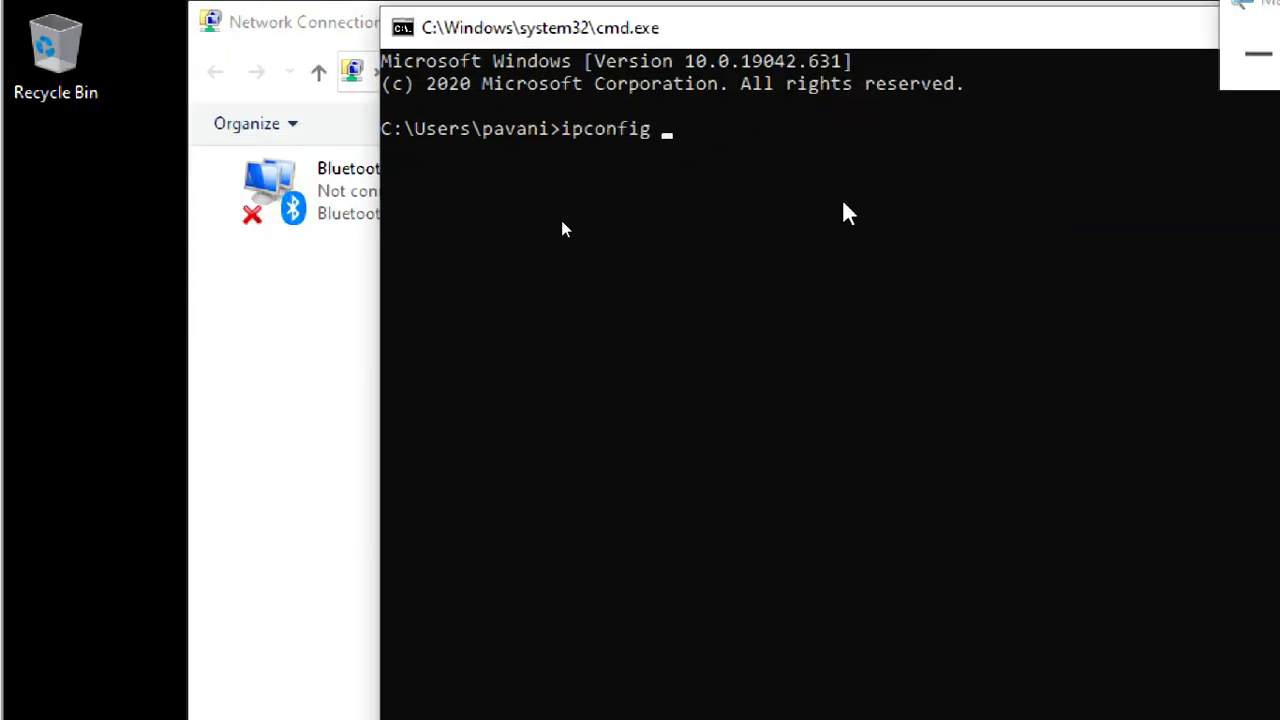
{"action": "type", "text": "/release"}
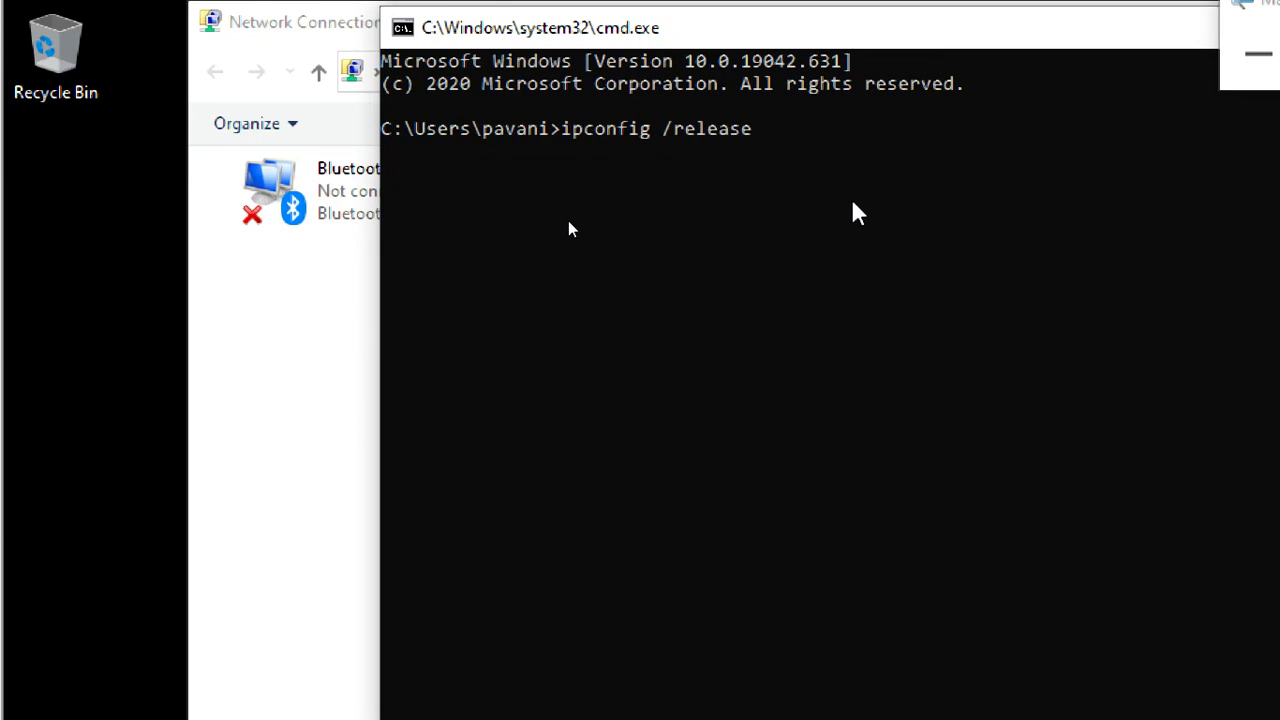
{"action": "key", "text": "Return"}
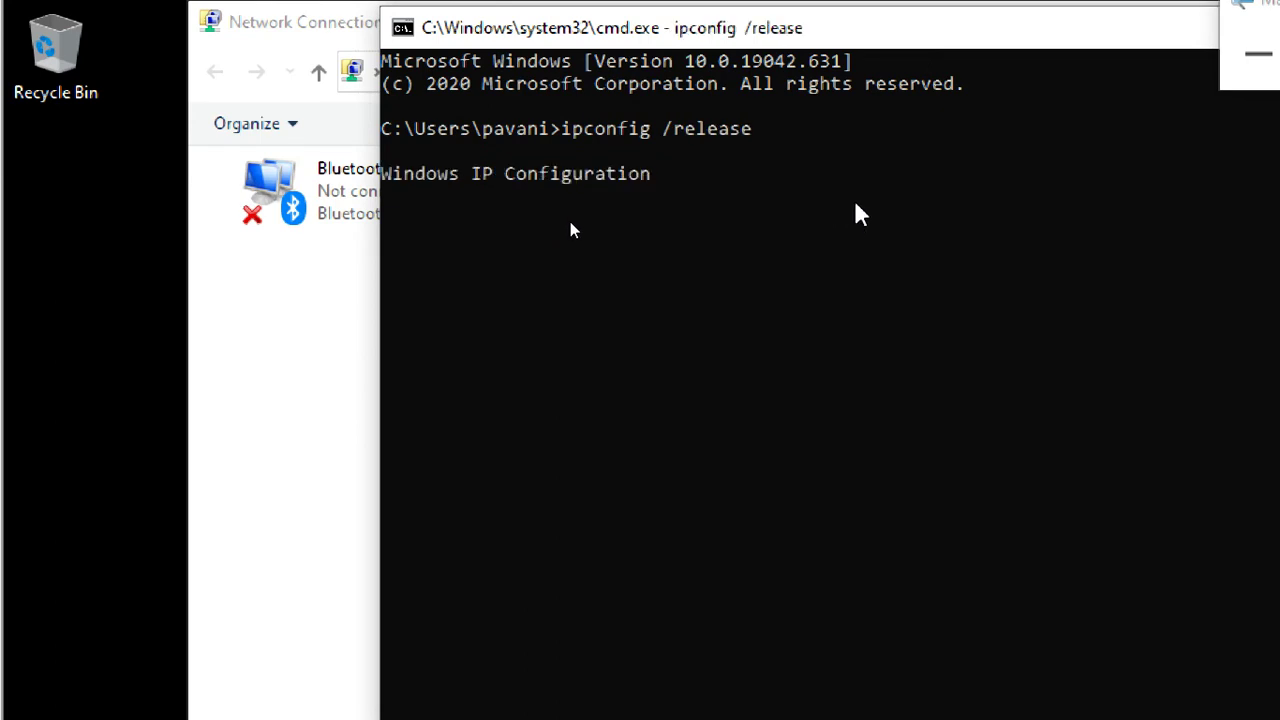
Step: Request the client's address from the DHCP server again with "ipconfig /renew"
{"action": "key", "text": "Up"}
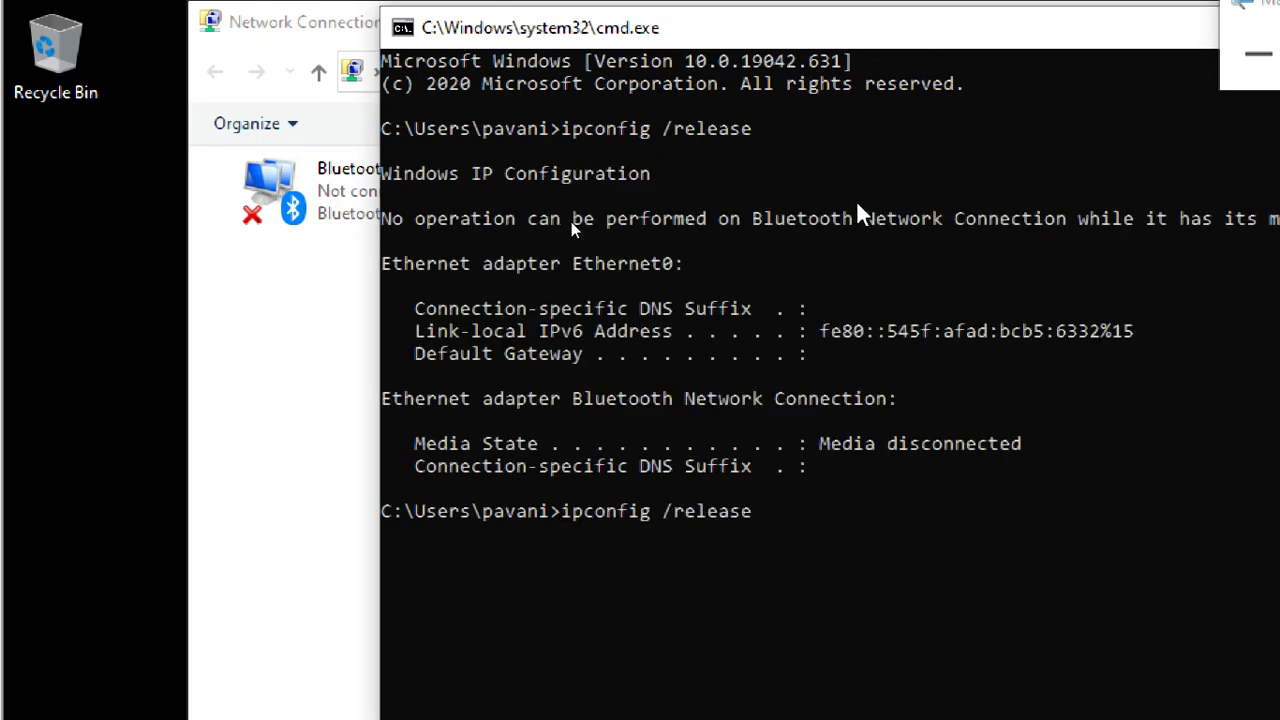
{"action": "type", "text": "new"}
{"action": "key", "text": "Return"}
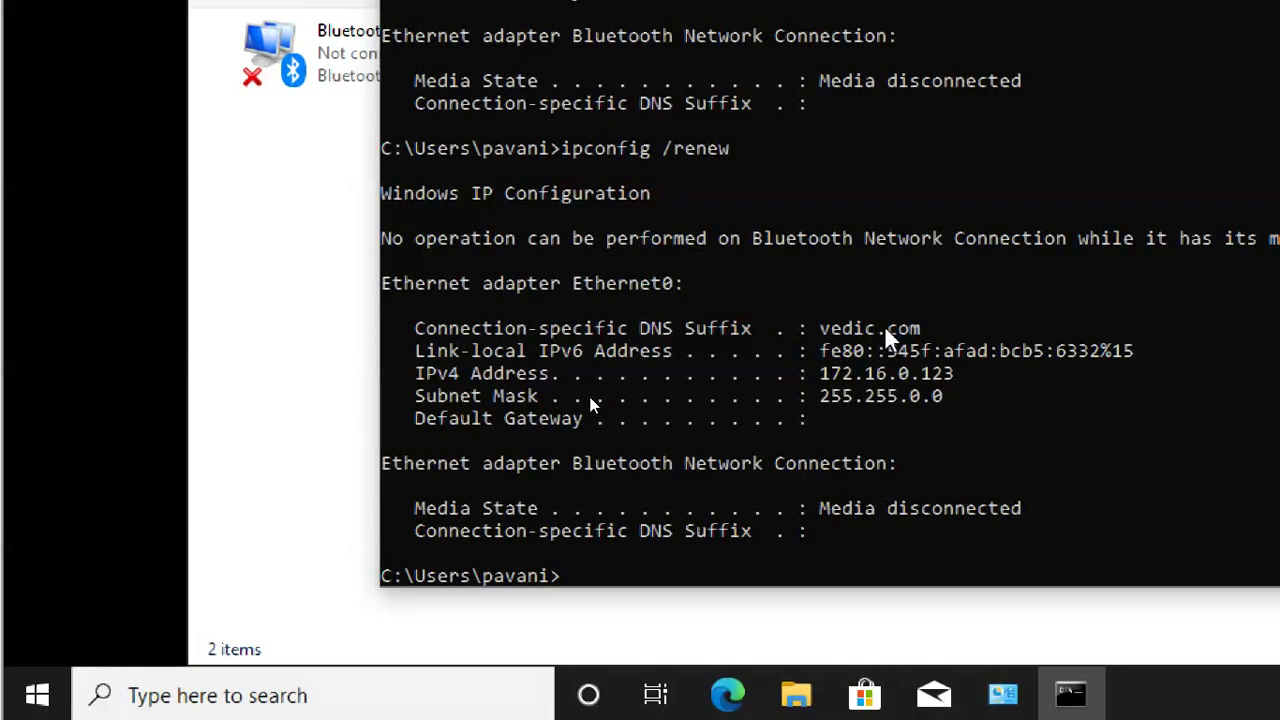
Step: Run "ipconfig /all", examine Ethernet0's address, subnet mask, lease times, physical address, DHCP and DNS servers, and exit the Command Prompt
{"action": "type", "text": "ipconfig "}
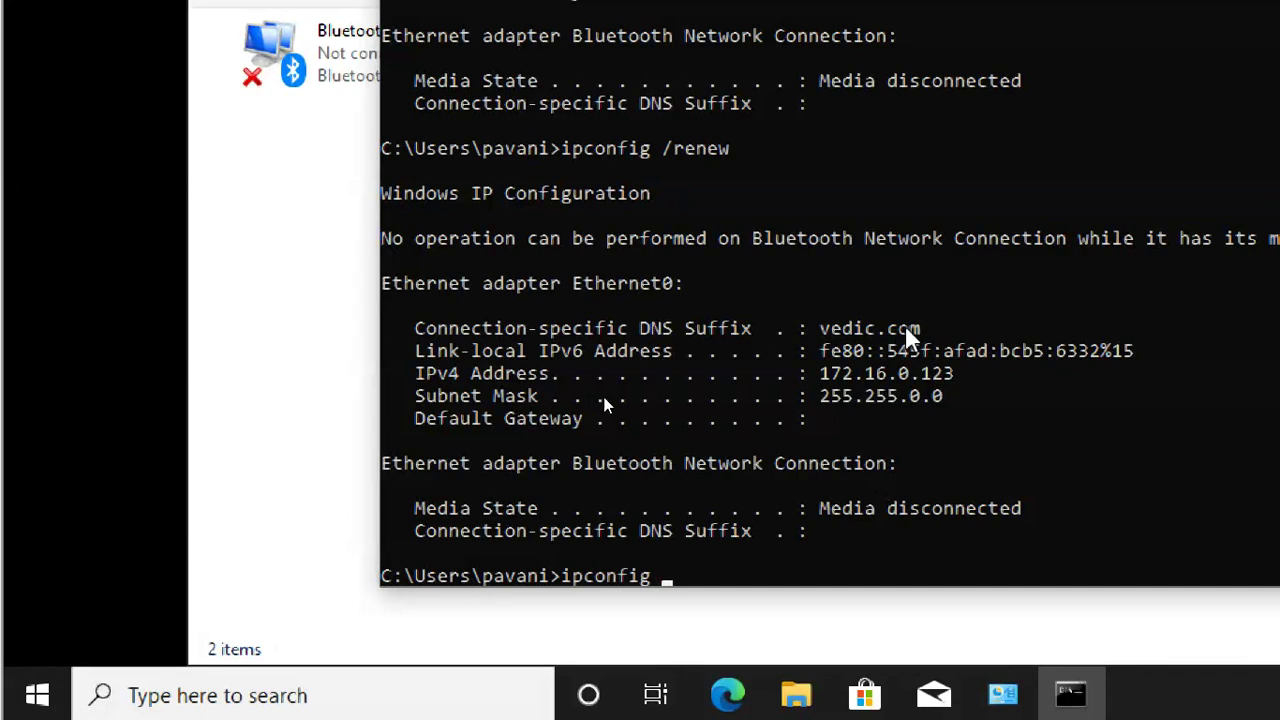
{"action": "type", "text": "/all"}
{"action": "key", "text": "Return"}
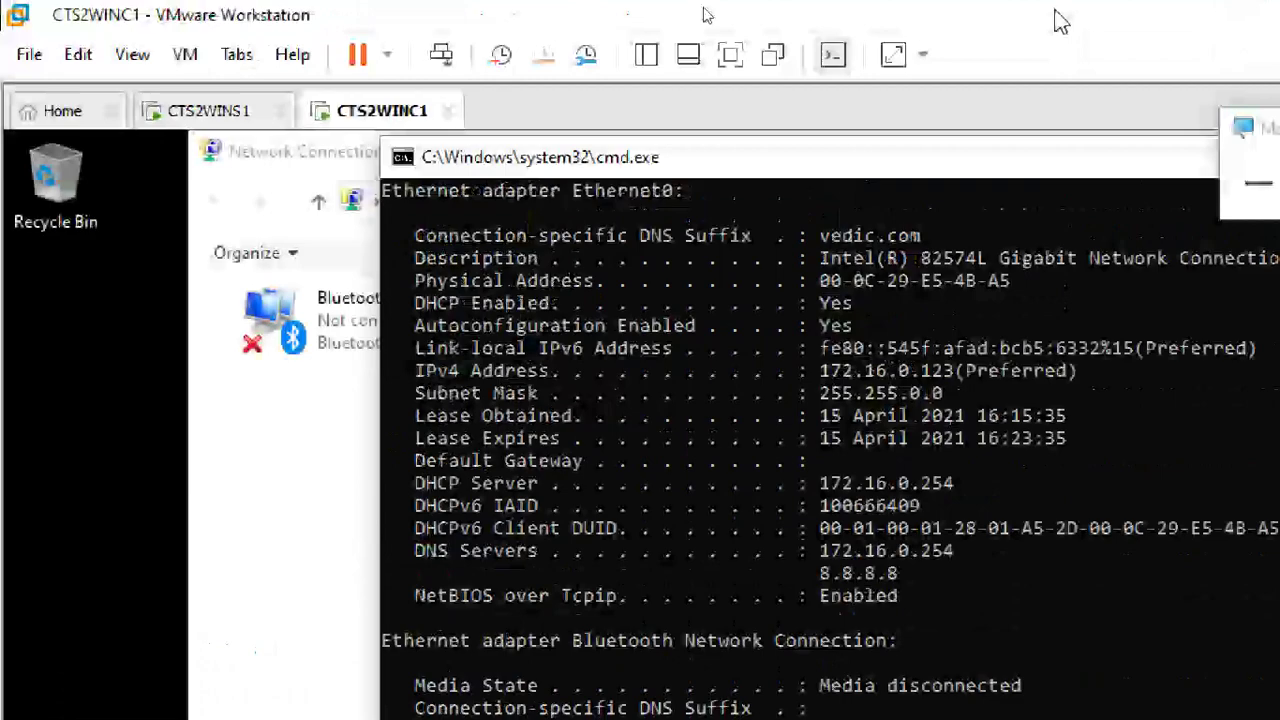
{"action": "left_click_drag", "start_coordinate": [819, 370], "coordinate": [976, 371]}
{"action": "double_click", "coordinate": [844, 395]}
{"action": "left_click_drag", "start_coordinate": [853, 415], "coordinate": [1020, 438]}
{"action": "left_click_drag", "start_coordinate": [932, 285], "coordinate": [977, 290]}
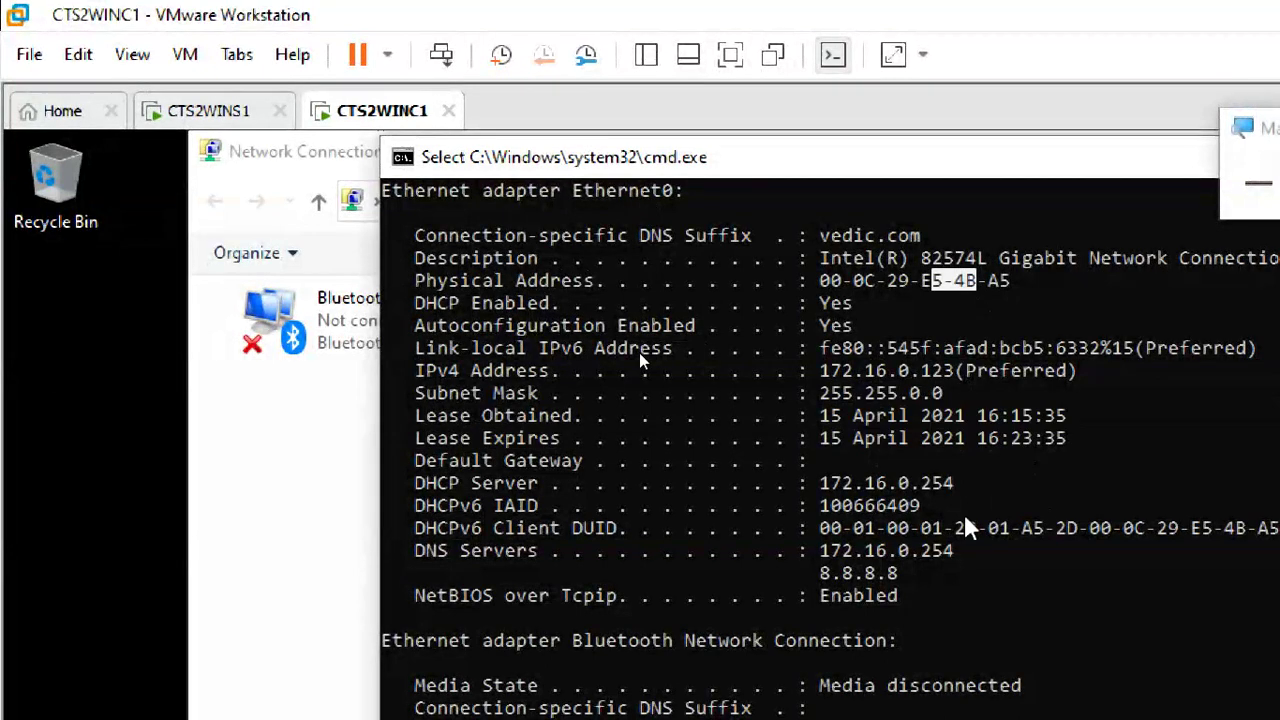
{"action": "left_click_drag", "start_coordinate": [830, 485], "coordinate": [998, 488]}
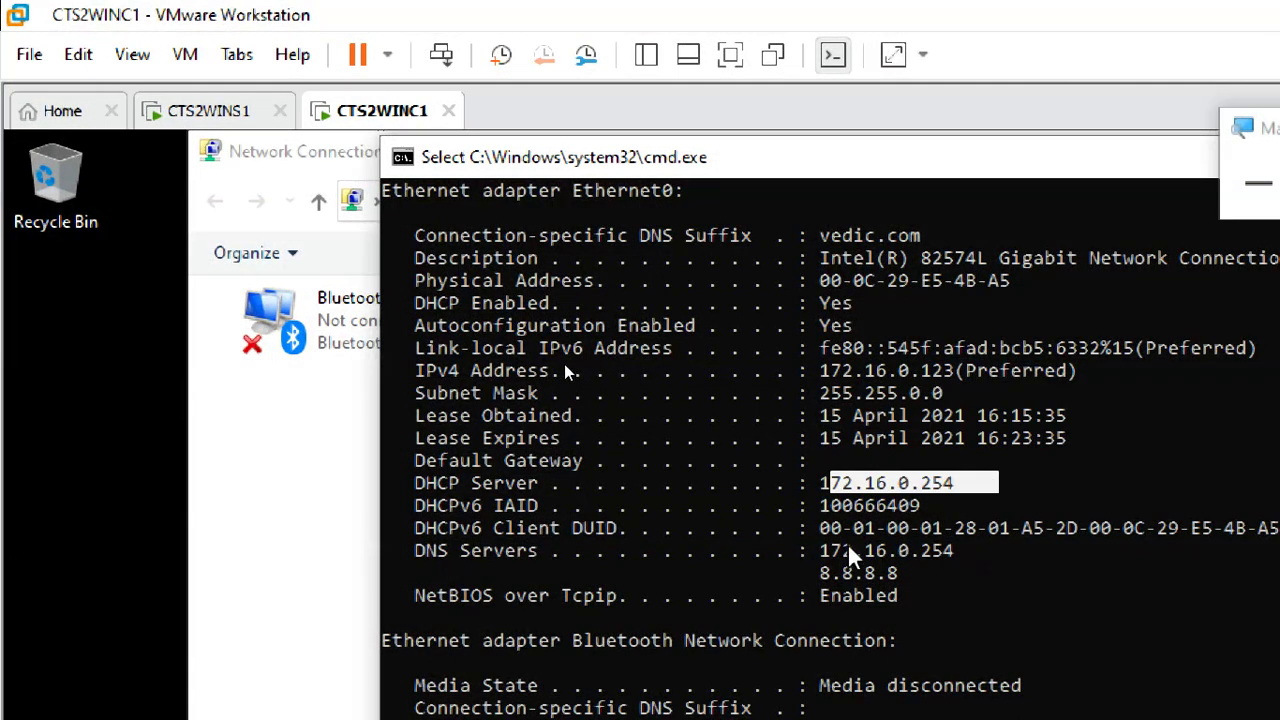
{"action": "left_click_drag", "start_coordinate": [822, 553], "coordinate": [900, 575]}
{"action": "left_click", "coordinate": [948, 595]}
{"action": "type", "text": "exit"}
{"action": "key", "text": "Return"}
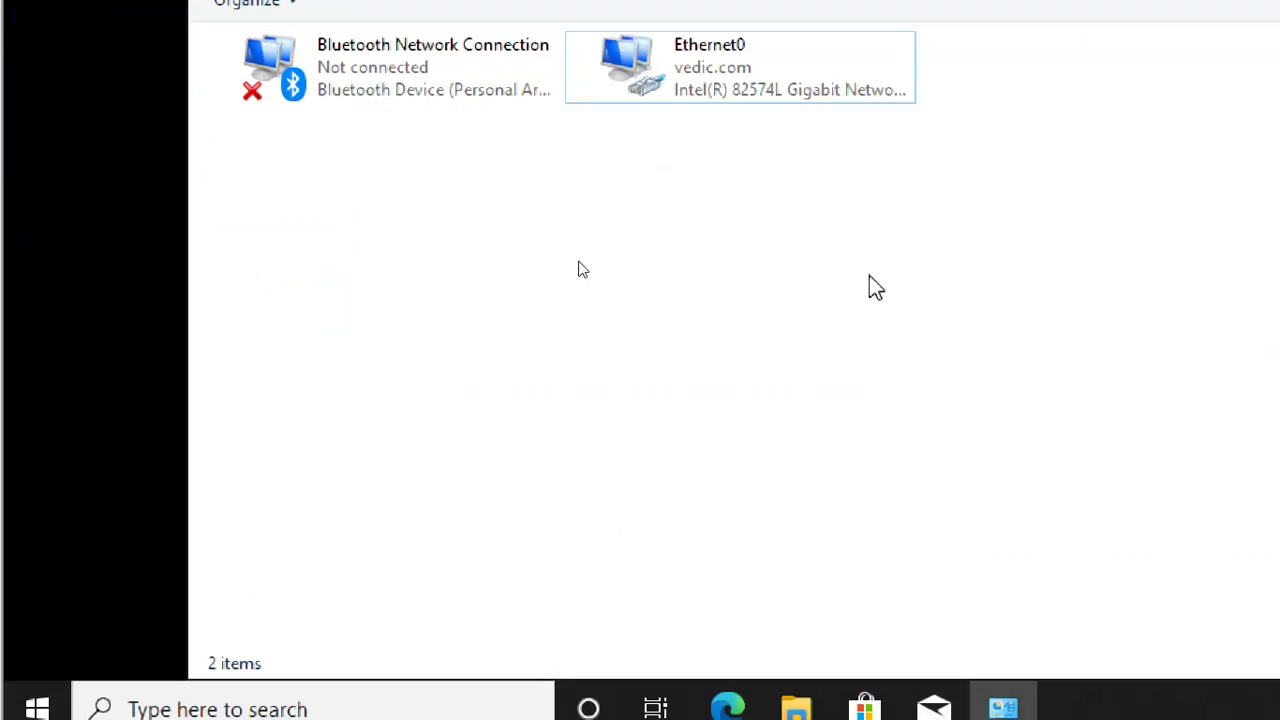
Step: Switch back to the CTS2WINS1 server and reduce the screen magnification to 100%, moving the Magnifier window aside
{"action": "left_click", "coordinate": [206, 114]}
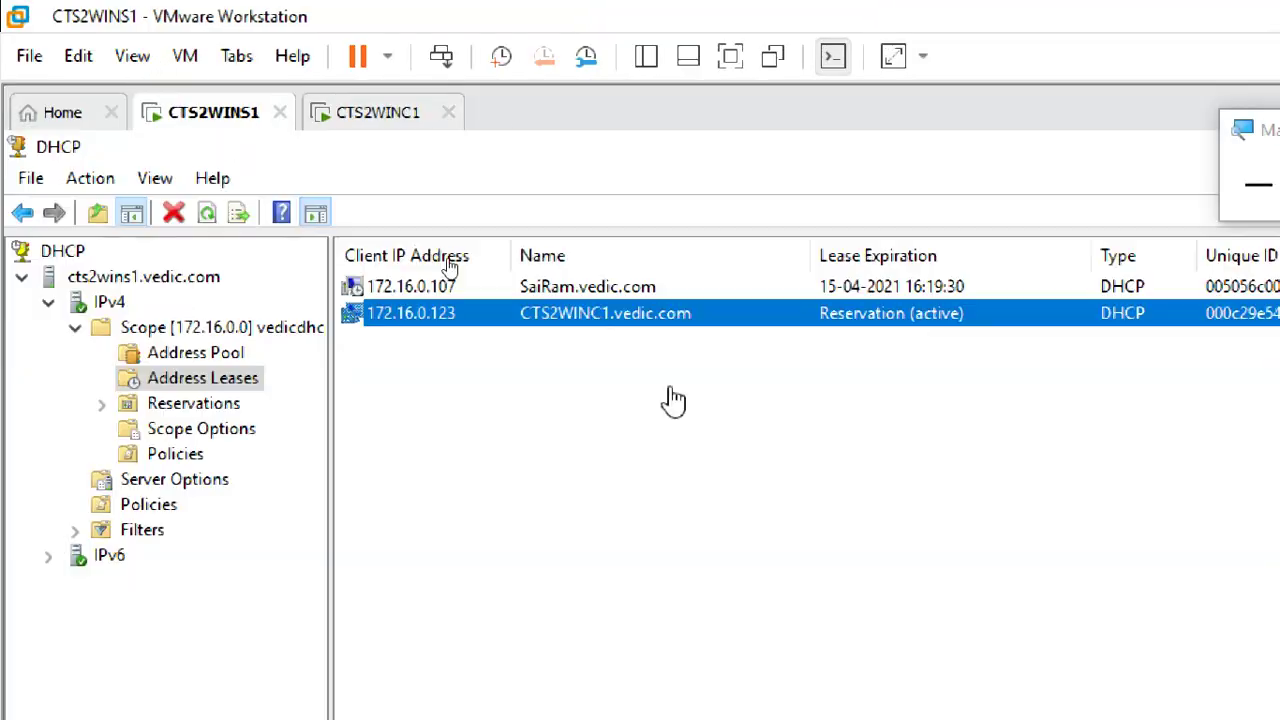
{"action": "left_click", "coordinate": [1258, 186]}
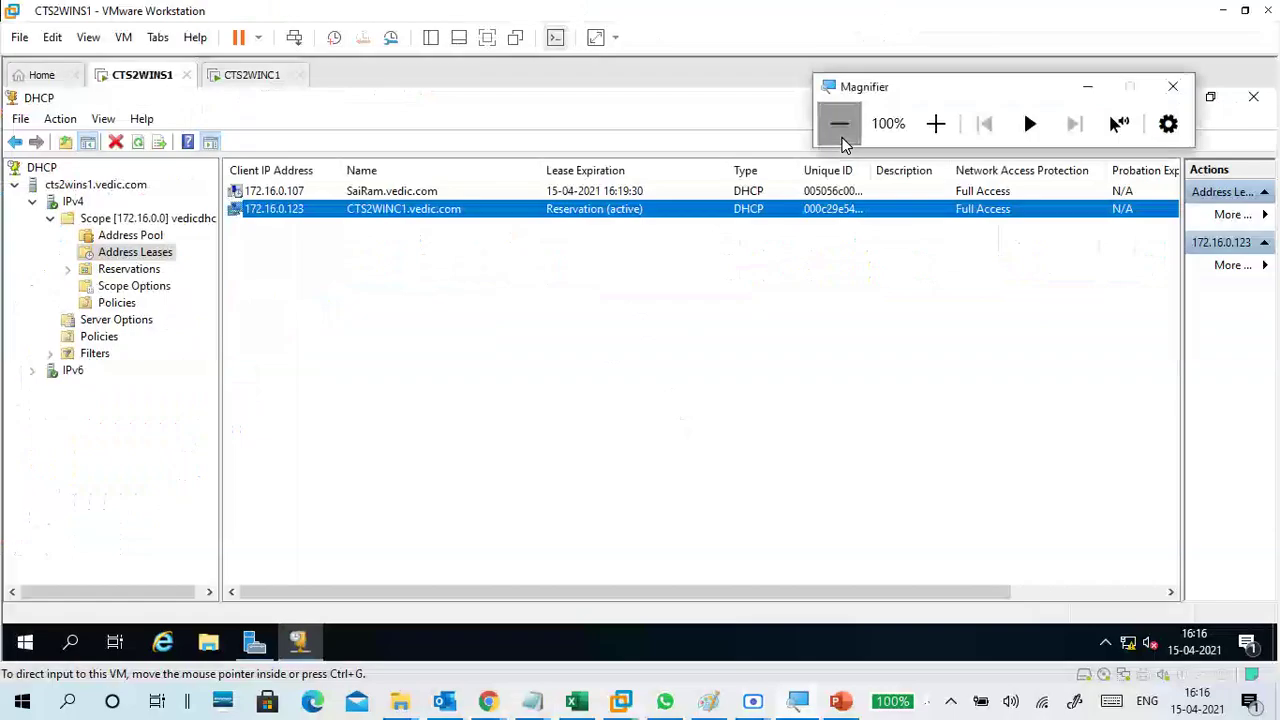
{"action": "left_click_drag", "start_coordinate": [1006, 108], "coordinate": [1076, 128]}
Step: Minimize the virtual machine window, maximize the "day16 15-04.txt" notes and go to the APIPA heading
{"action": "left_click", "coordinate": [1224, 12]}
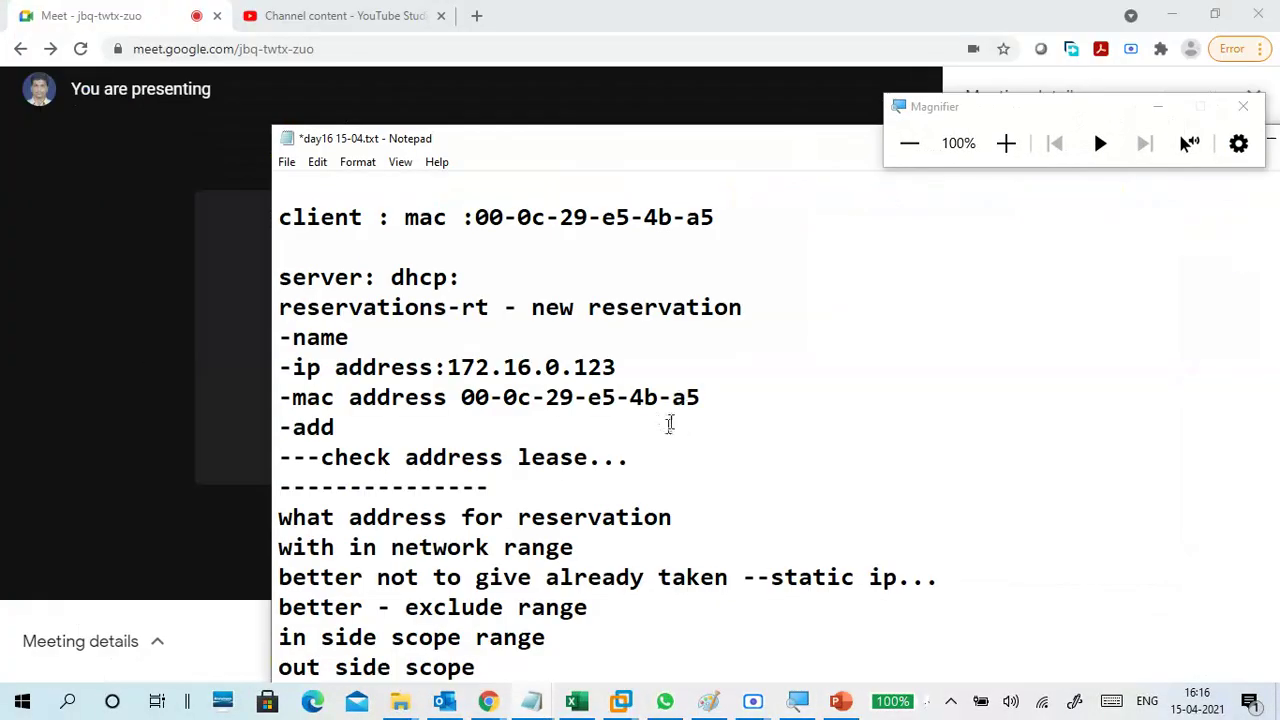
{"action": "double_click", "coordinate": [670, 138]}
{"action": "scroll", "coordinate": [586, 354], "scroll_direction": "down", "scroll_amount": 5}
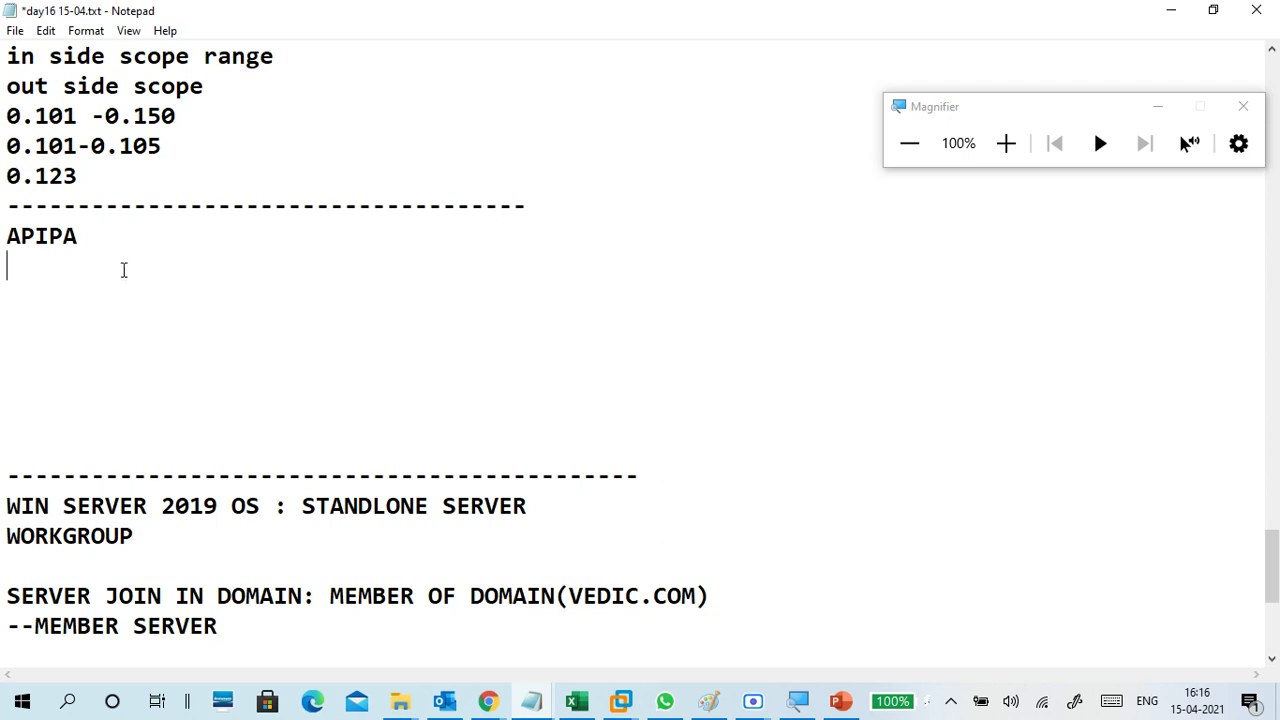
{"action": "scroll", "coordinate": [118, 273], "scroll_direction": "down", "scroll_amount": 2}
{"action": "scroll", "coordinate": [83, 217], "scroll_direction": "up", "scroll_amount": 1}
Step: Add blank lines below the APIPA heading and write the line "nic -- obtain ip address automatically"
{"action": "key", "text": "Return"}
{"action": "key", "text": "Return"}
{"action": "key", "text": "Return"}
{"action": "key", "text": "Return"}
{"action": "key", "text": "Return"}
{"action": "key", "text": "Return"}
{"action": "key", "text": "Return"}
{"action": "key", "text": "Return"}
{"action": "key", "text": "BackSpace"}
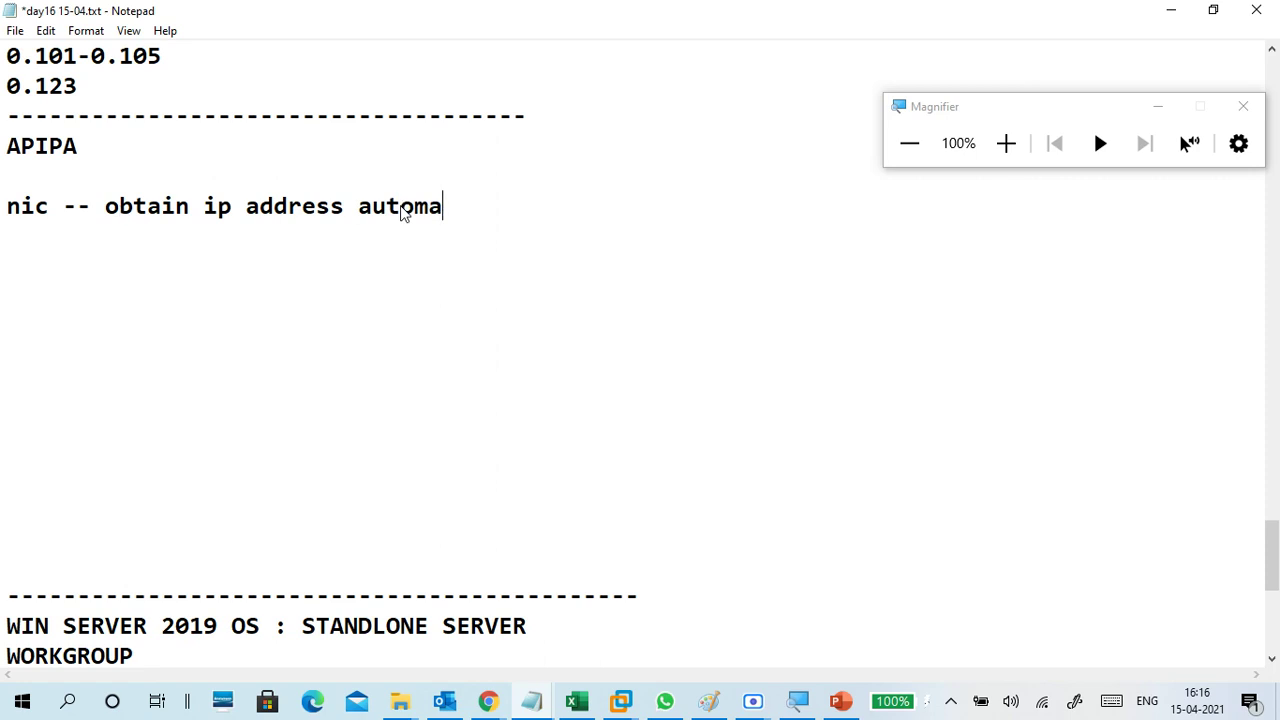
{"action": "type", "text": "y"}
{"action": "key", "text": "Return"}
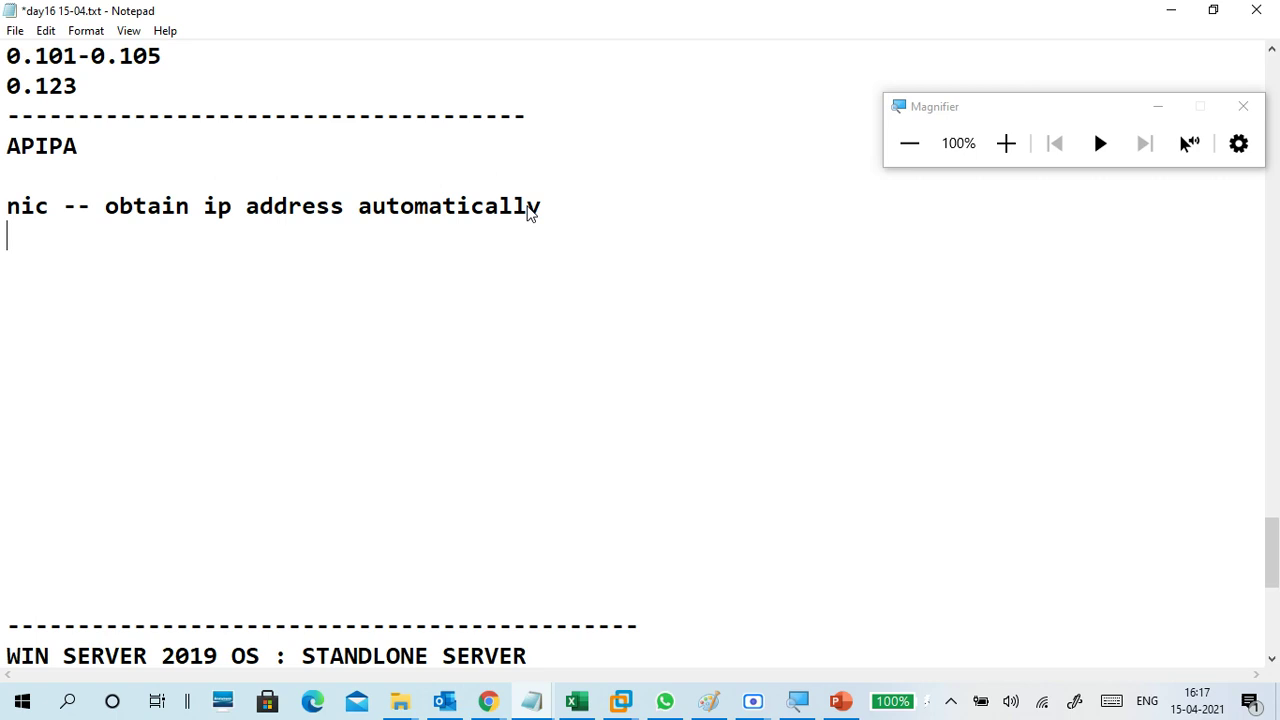
{"action": "key", "text": "Return"}
{"action": "type", "text": "but"}
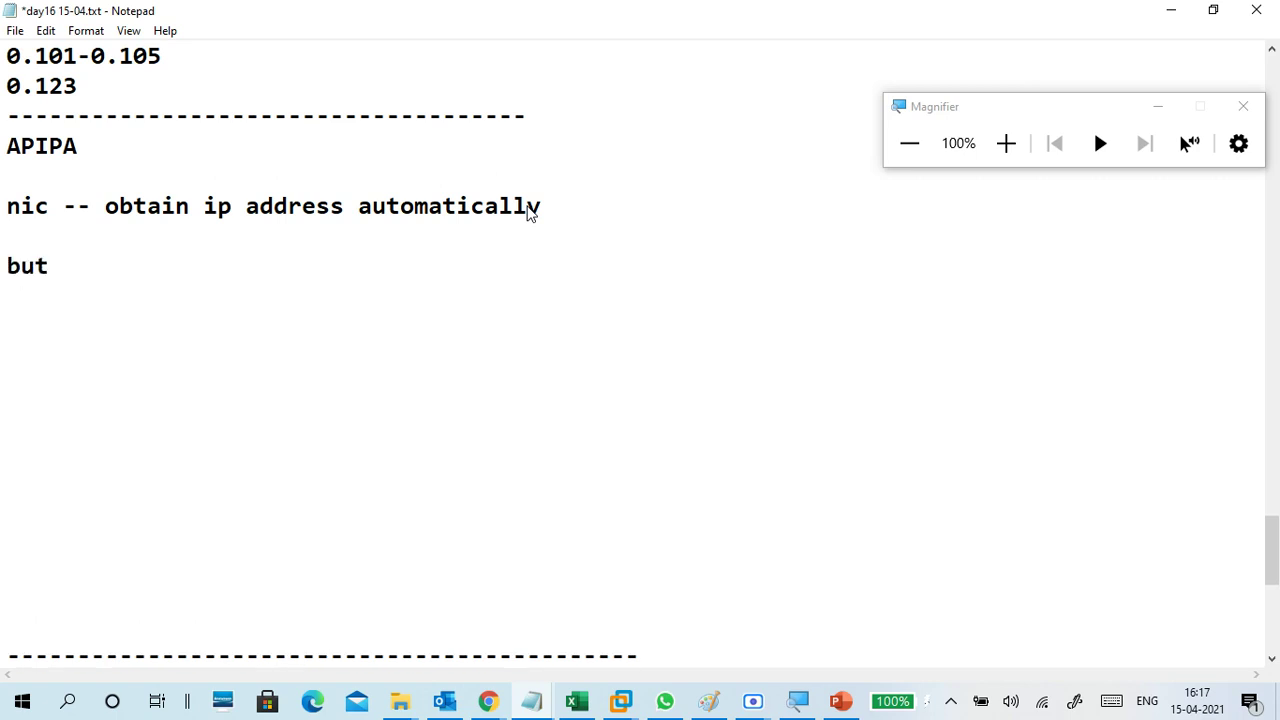
{"action": "key", "text": "BackSpace"}
{"action": "key", "text": "BackSpace"}
{"action": "key", "text": "BackSpace"}
{"action": "key", "text": "BackSpace"}
Step: Write "dhcp server unavilable" as a new line, one blank line below the nic line
{"action": "type", "text": "dch"}
{"action": "key", "text": "BackSpace"}
{"action": "key", "text": "BackSpace"}
{"action": "type", "text": "hcp server unabl"}
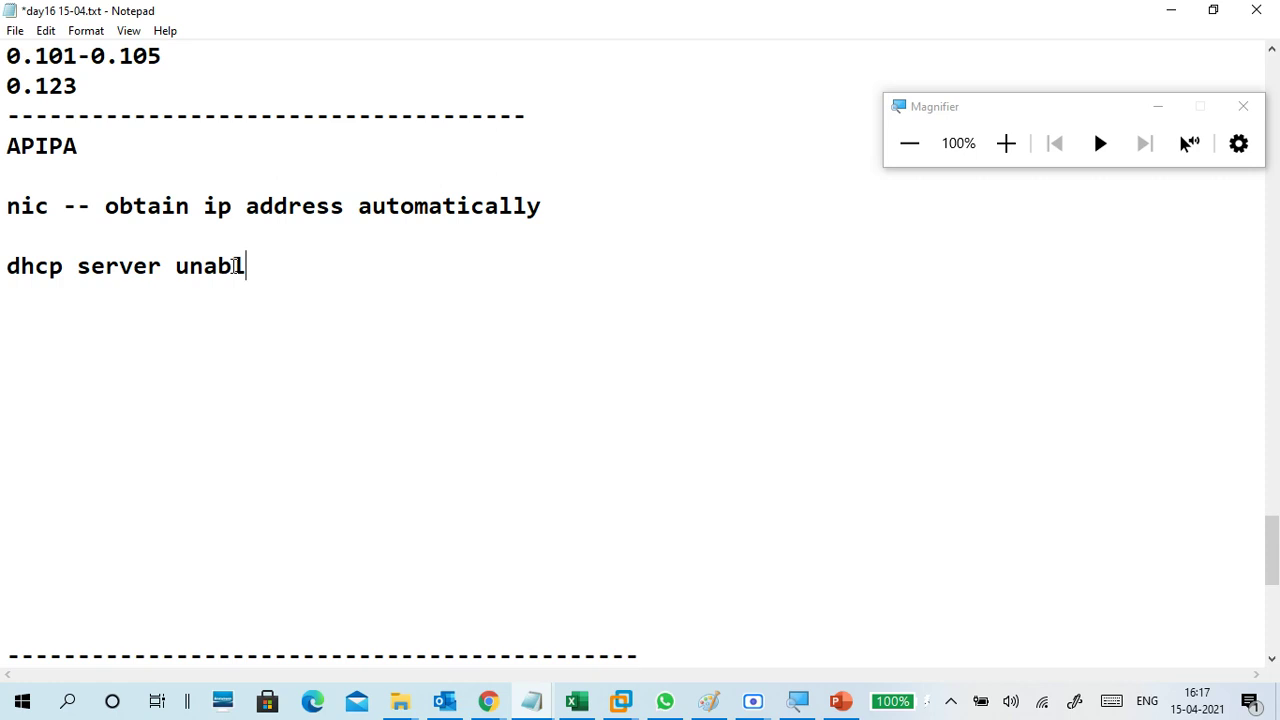
{"action": "key", "text": "BackSpace"}
{"action": "key", "text": "BackSpace"}
{"action": "key", "text": "BackSpace"}
{"action": "type", "text": "avilabe"}
{"action": "key", "text": "BackSpace"}
{"action": "key", "text": "BackSpace"}
{"action": "key", "text": "BackSpace"}
{"action": "type", "text": "a"}
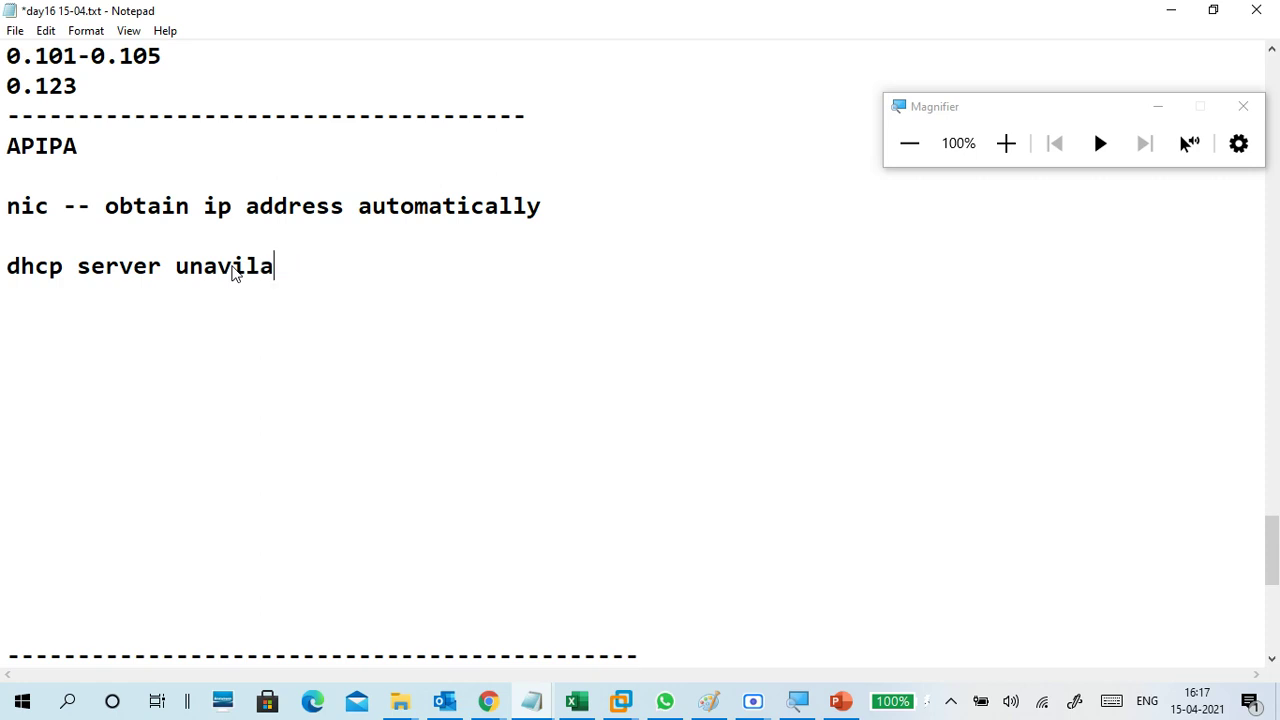
{"action": "type", "text": "ble"}
{"action": "type", "text": " --"}
{"action": "key", "text": "BackSpace"}
{"action": "key", "text": "BackSpace"}
{"action": "key", "text": "BackSpace"}
{"action": "key", "text": "BackSpace"}
{"action": "key", "text": "Return"}
{"action": "key", "text": "BackSpace"}
Step: Continue the dhcp server line with ", disconnected, scope range complited(no free ip address)" and start a new line
{"action": "type", "text": ", disconnected,"}
{"action": "key", "text": "BackSpace"}
{"action": "type", "text": ","}
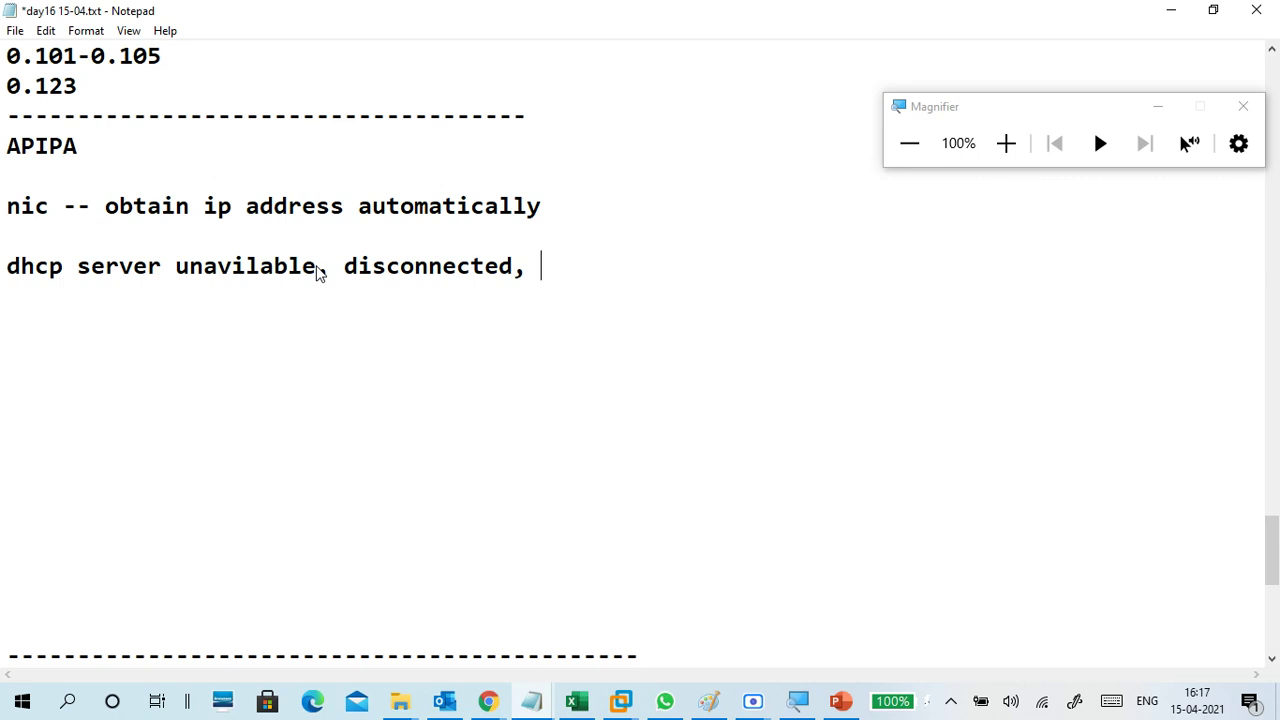
{"action": "type", "text": "s"}
{"action": "key", "text": "BackSpace"}
{"action": "type", "text": "po"}
{"action": "key", "text": "BackSpace"}
{"action": "key", "text": "BackSpace"}
{"action": "type", "text": "scope range"}
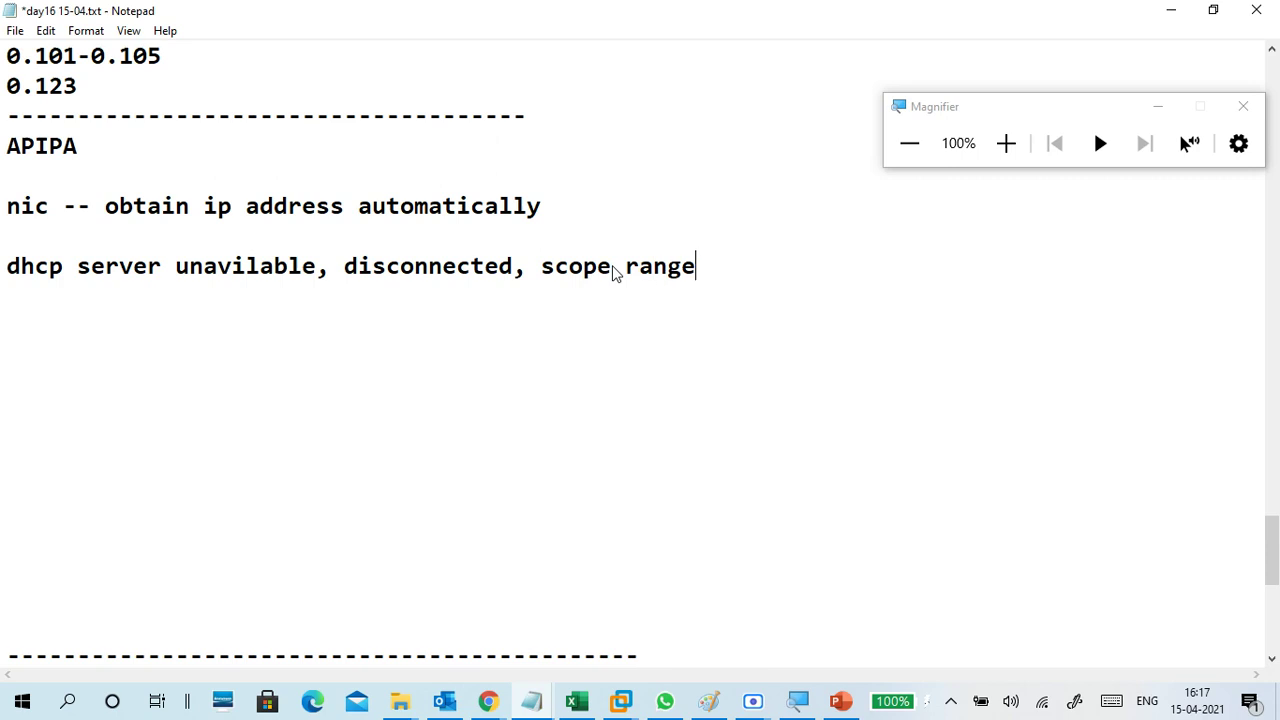
{"action": "type", "text": " complited"}
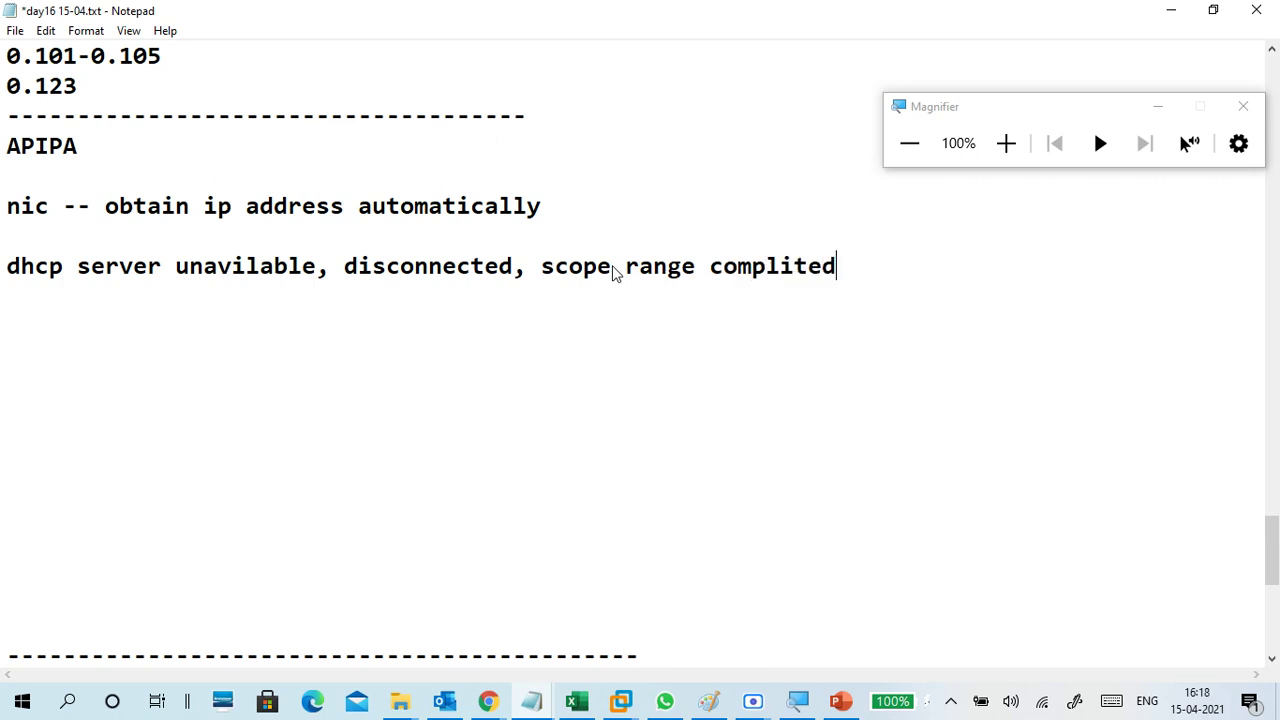
{"action": "type", "text": "(no free ip a"}
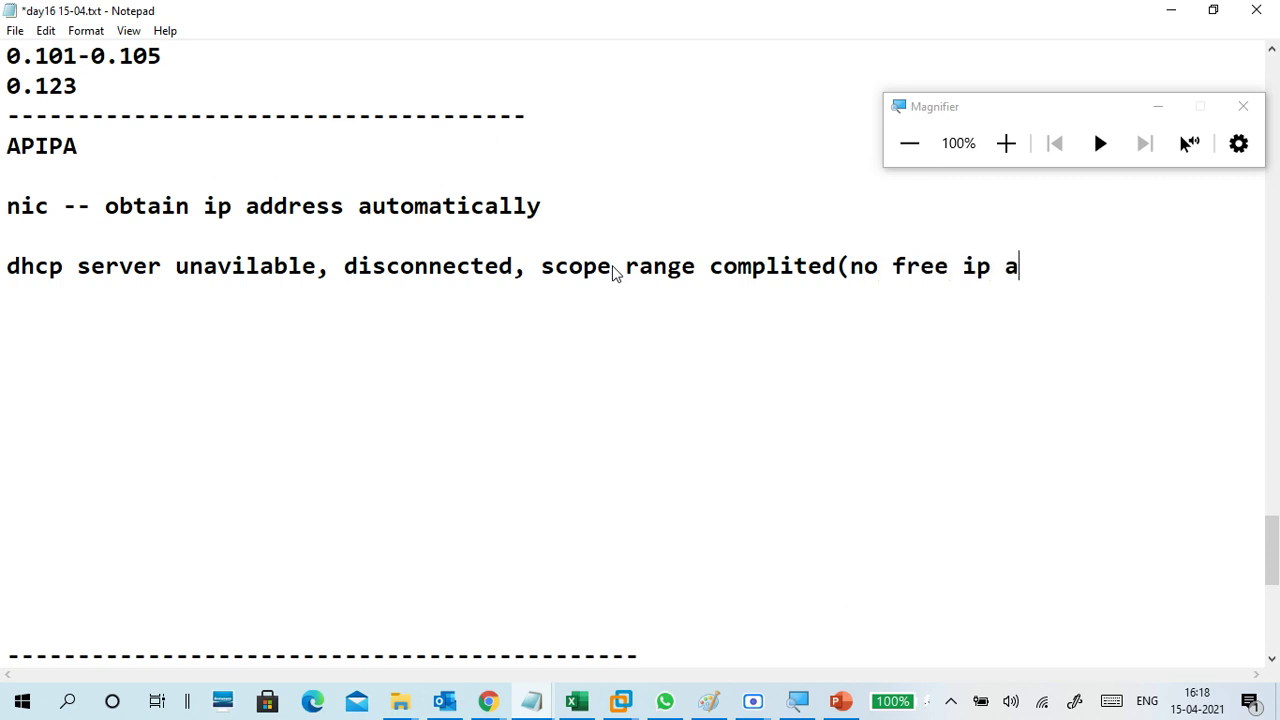
{"action": "type", "text": "ddress0"}
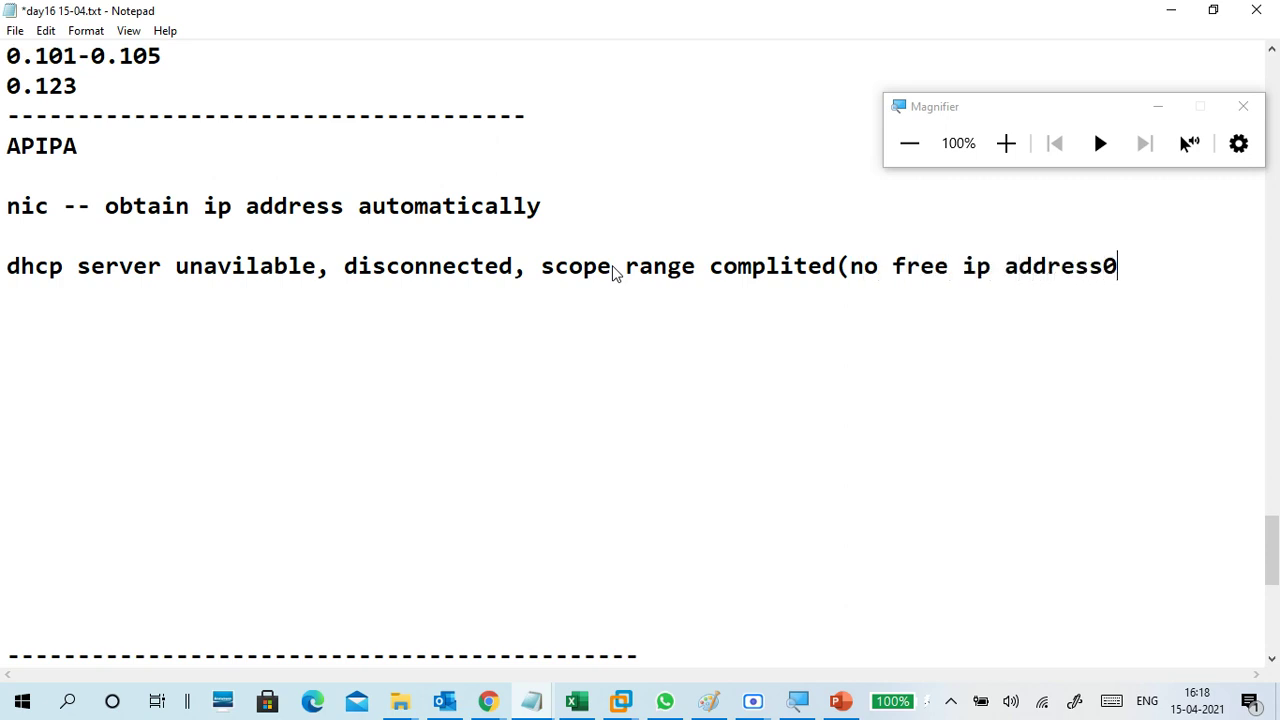
{"action": "key", "text": "BackSpace"}
{"action": "type", "text": ")"}
{"action": "key", "text": "Return"}
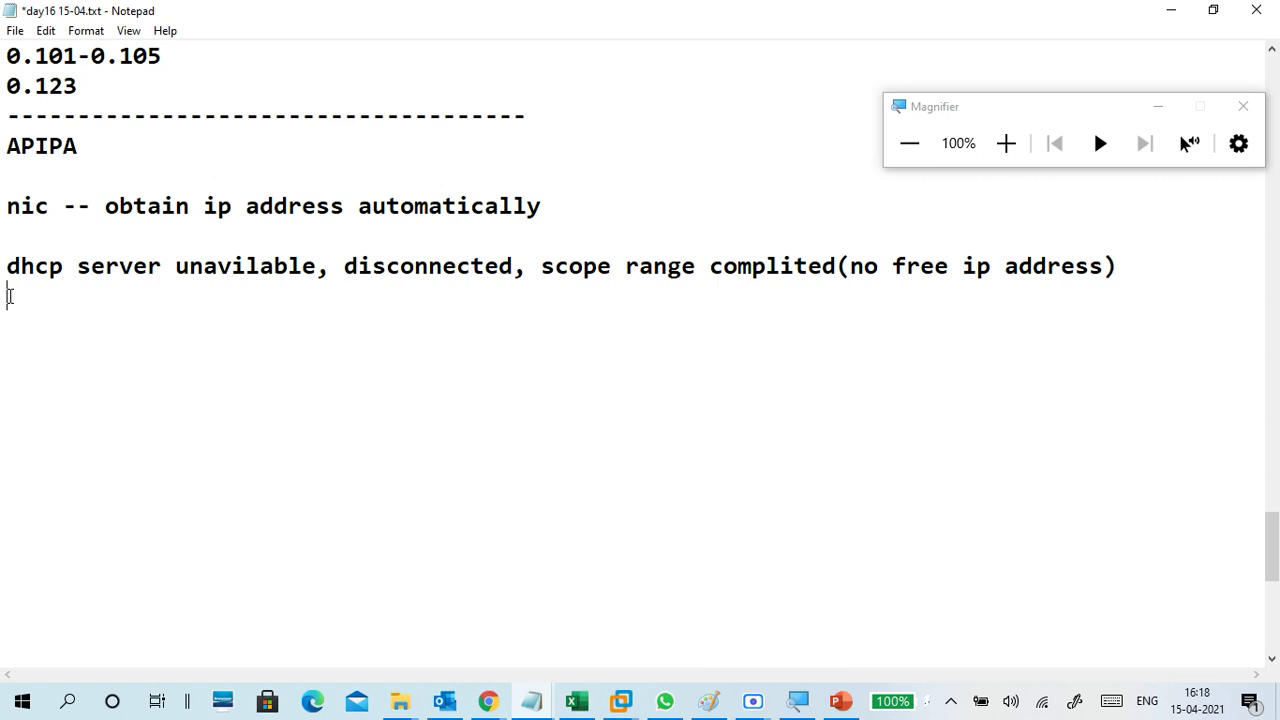
Step: Add the lines "dhcp enbale: yes" and "ip address:" directly below the nic line
{"action": "left_click_drag", "start_coordinate": [102, 206], "coordinate": [478, 235]}
{"action": "left_click", "coordinate": [478, 235]}
{"action": "type", "text": "dhcp enbale"}
{"action": "key", "text": "BackSpace"}
{"action": "type", "text": ": yes"}
{"action": "key", "text": "Return"}
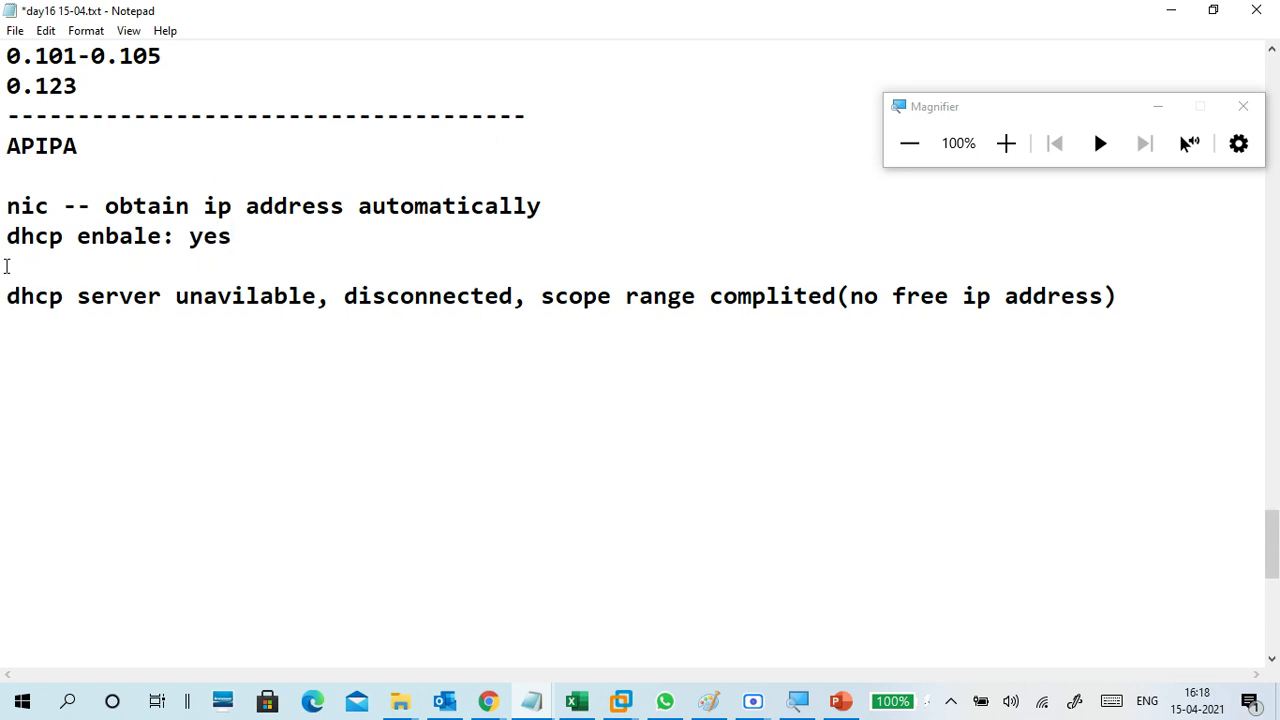
{"action": "type", "text": "ip addre"}
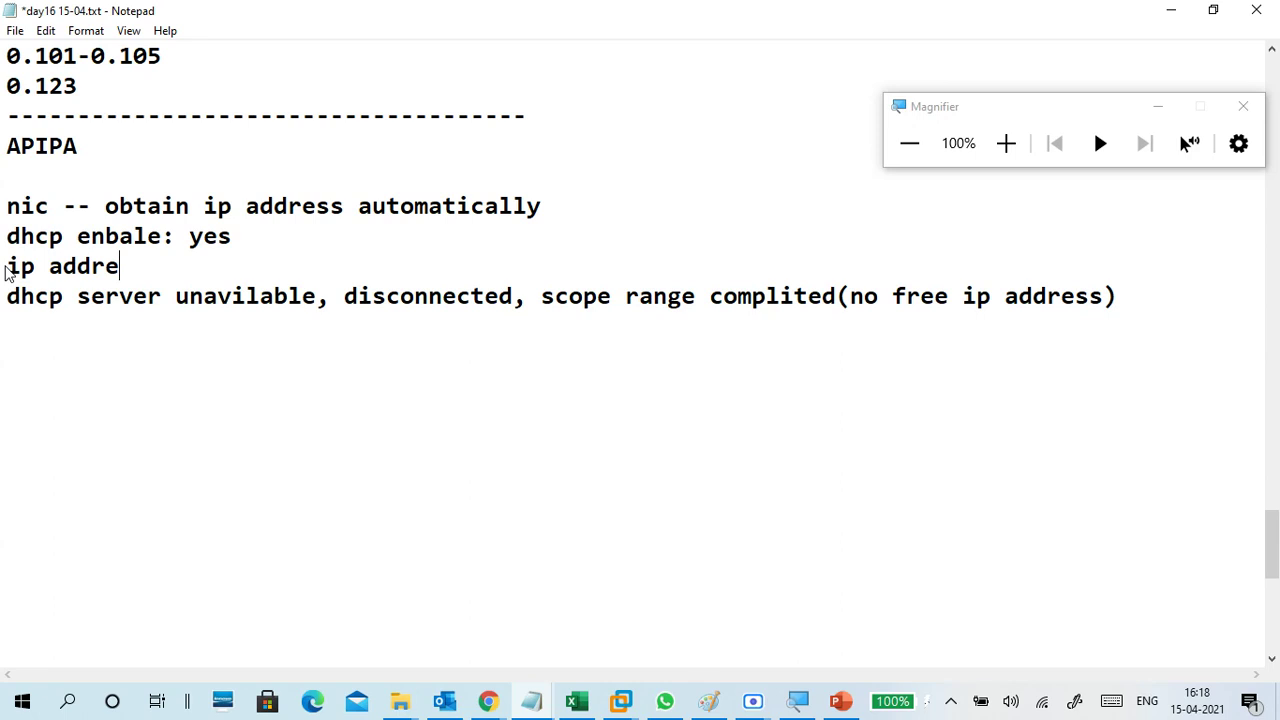
{"action": "type", "text": "ss:"}
{"action": "key", "text": "Return"}
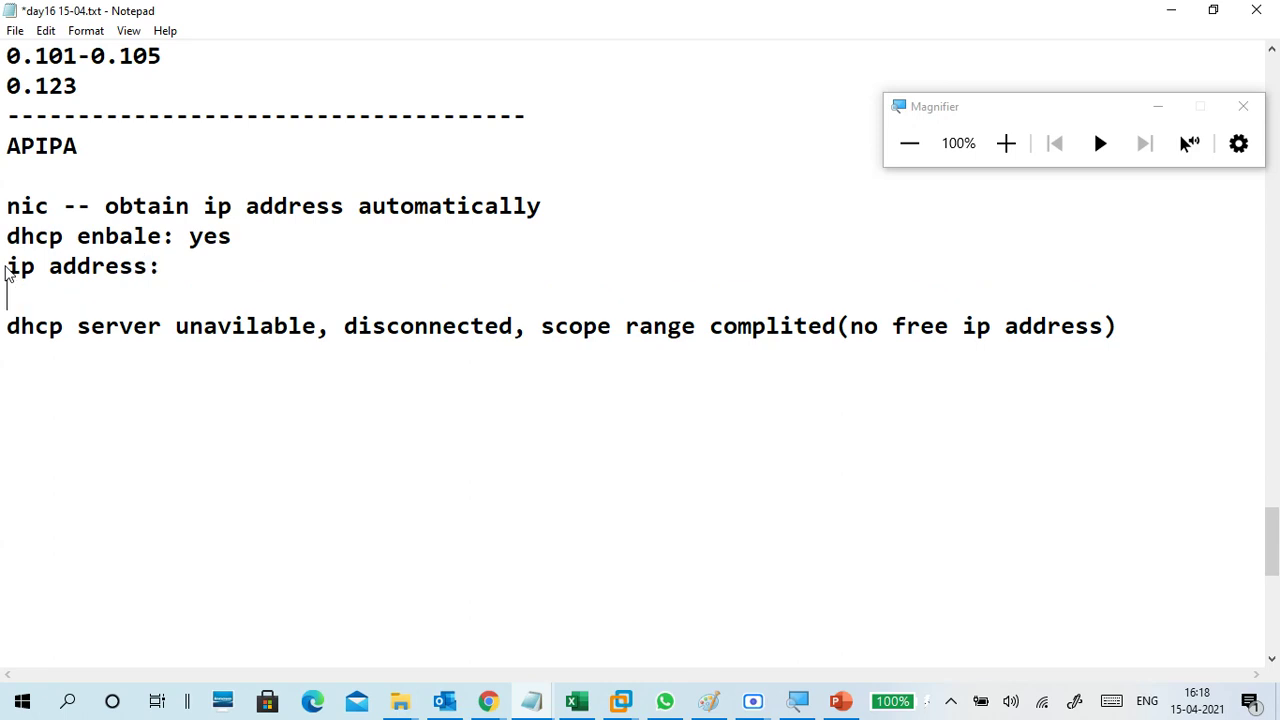
Step: Write "Automatically ip address:169.254.X.X" on the line below "ip address:"
{"action": "type", "text": "Automat"}
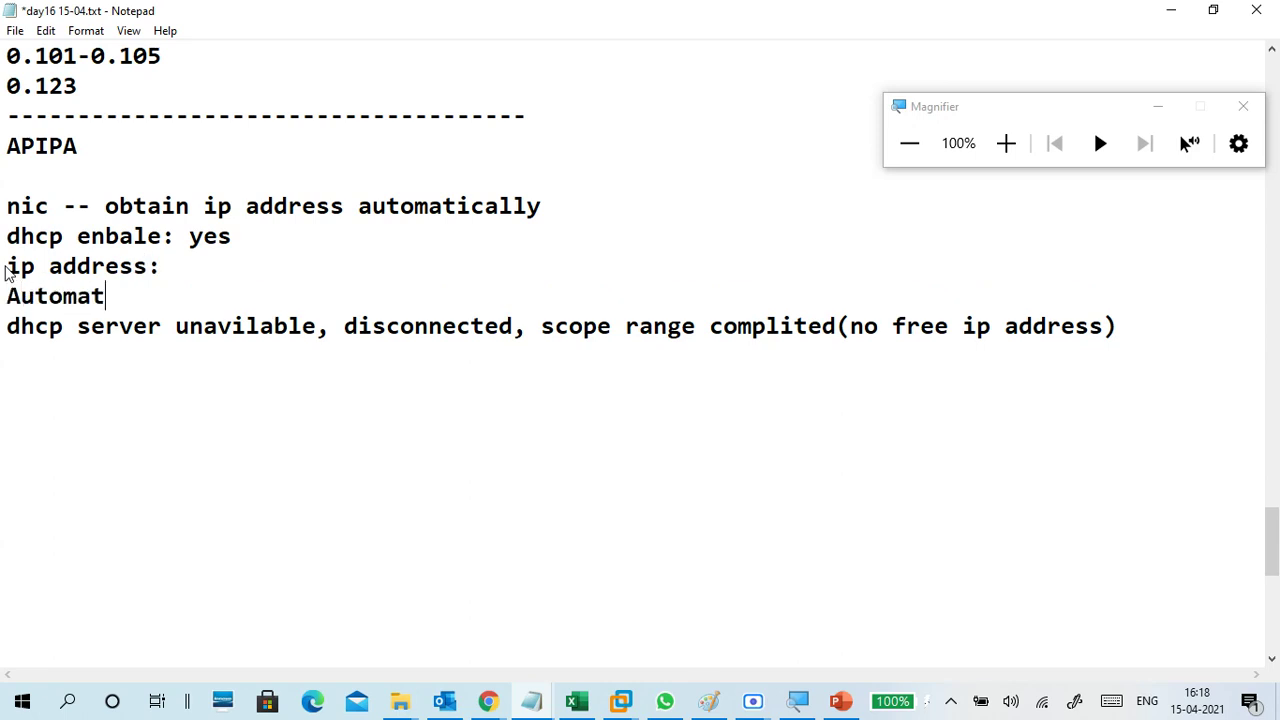
{"action": "type", "text": "icall"}
{"action": "key", "text": "BackSpace"}
{"action": "type", "text": "ly"}
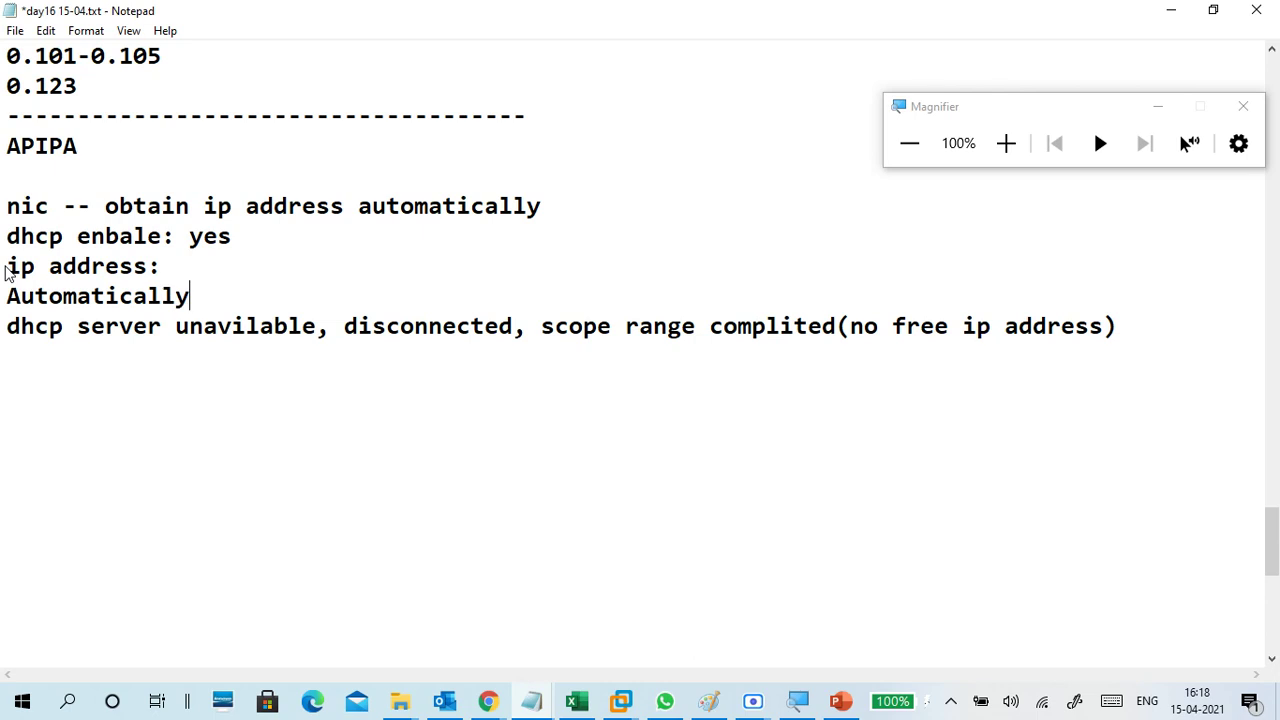
{"action": "type", "text": " ip add"}
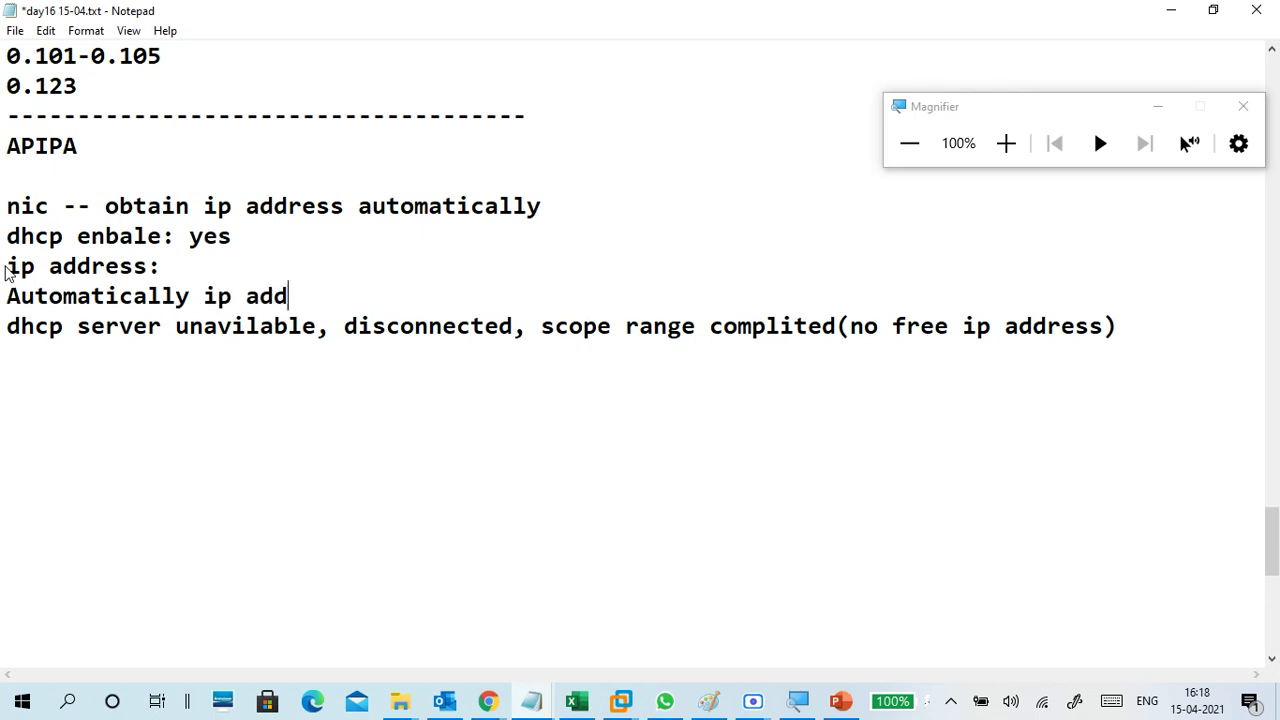
{"action": "type", "text": "ress:1"}
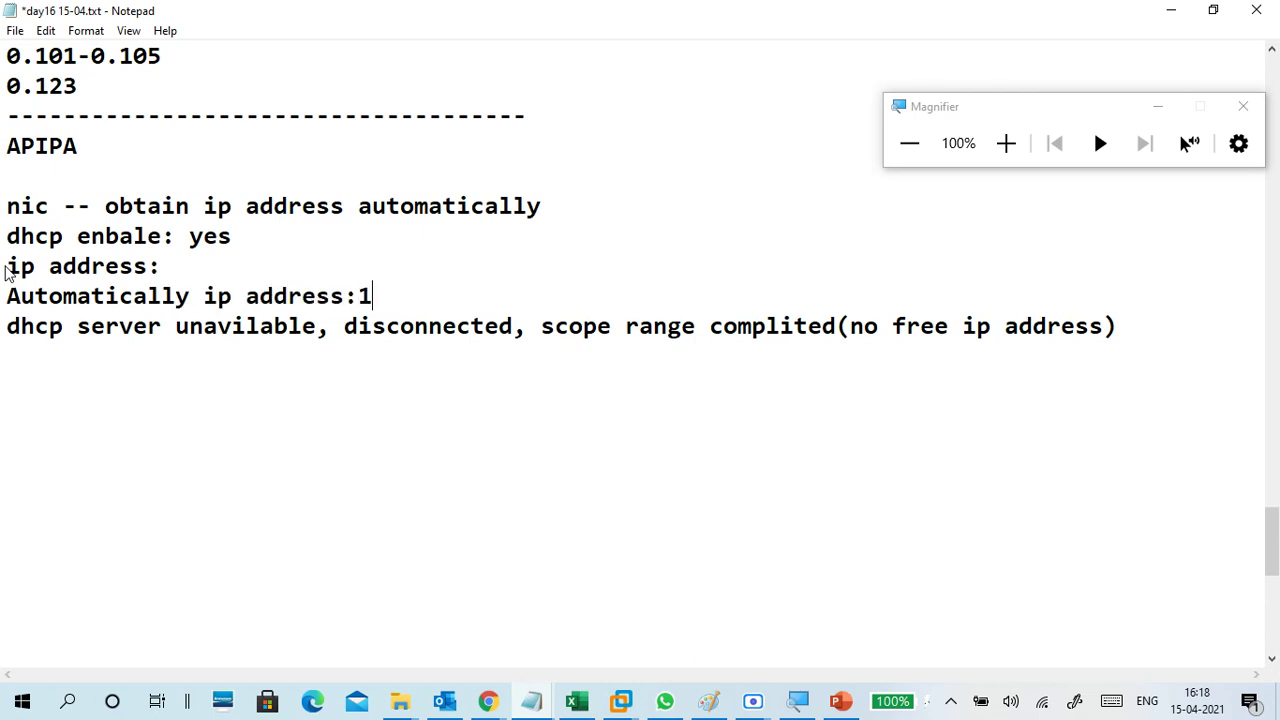
{"action": "type", "text": "69.254.X.C"}
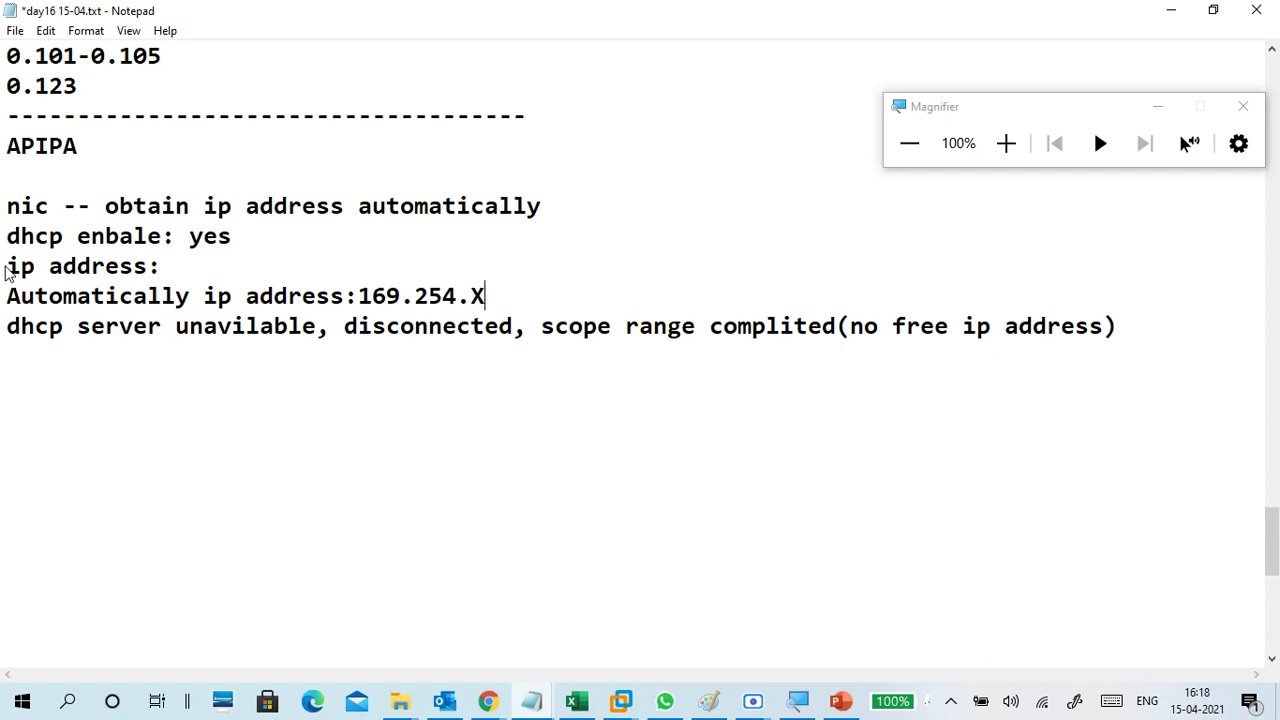
{"action": "key", "text": "BackSpace"}
{"action": "type", "text": "X"}
Step: Add the placeholder lines ".." and "." below the 169.254.X.X line, followed by a blank line
{"action": "key", "text": "Return"}
{"action": "type", "text": ".."}
{"action": "key", "text": "Return"}
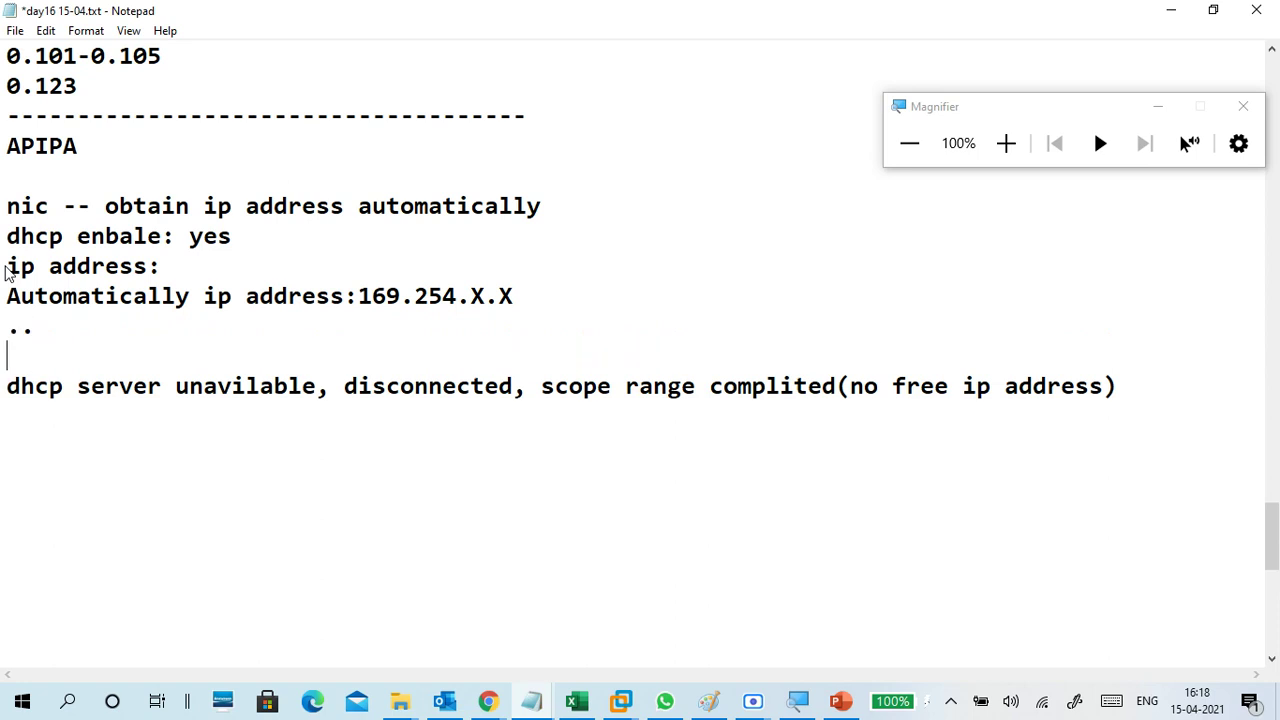
{"action": "type", "text": "."}
{"action": "key", "text": "Return"}
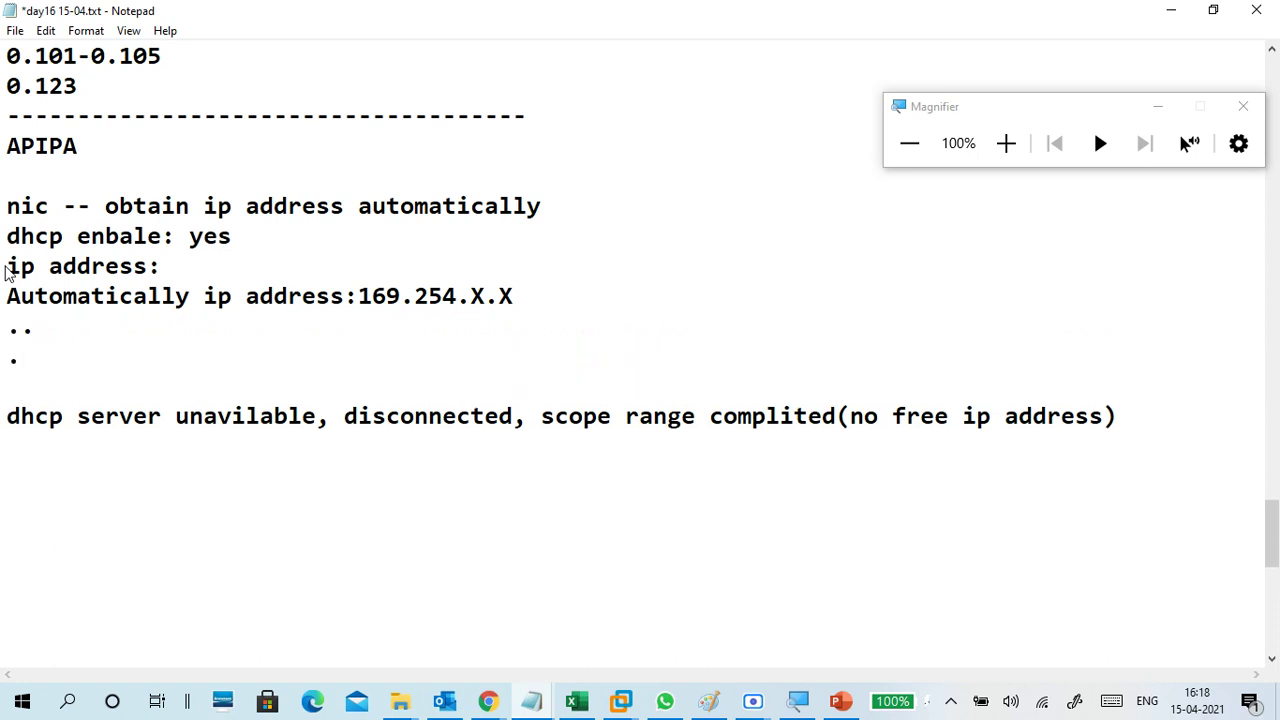
Step: Prefix the "dhcp server unavilable" line with "--" and break it before "scope range"
{"action": "left_click", "coordinate": [6, 418]}
{"action": "type", "text": "--"}
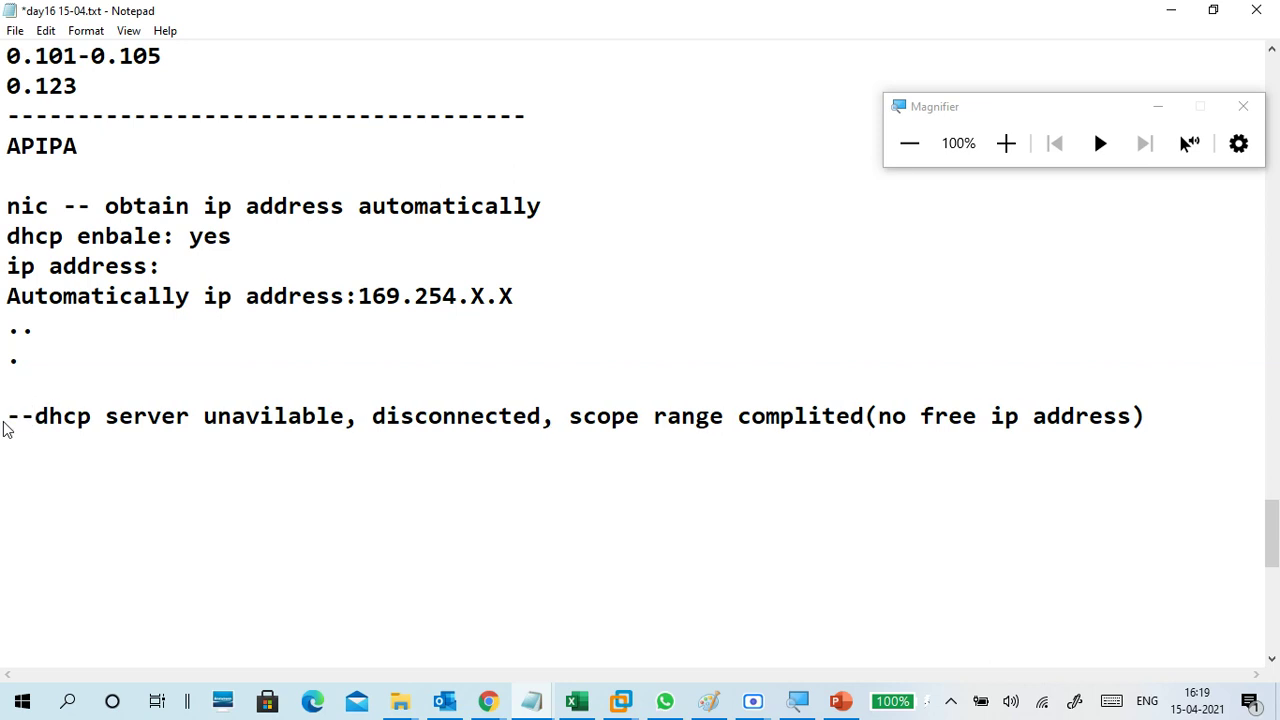
{"action": "left_click", "coordinate": [571, 418]}
{"action": "key", "text": "Return"}
{"action": "scroll", "coordinate": [280, 308], "scroll_direction": "down", "scroll_amount": 1}
{"action": "left_click_drag", "start_coordinate": [104, 116], "coordinate": [541, 120]}
{"action": "left_click_drag", "start_coordinate": [190, 150], "coordinate": [240, 151]}
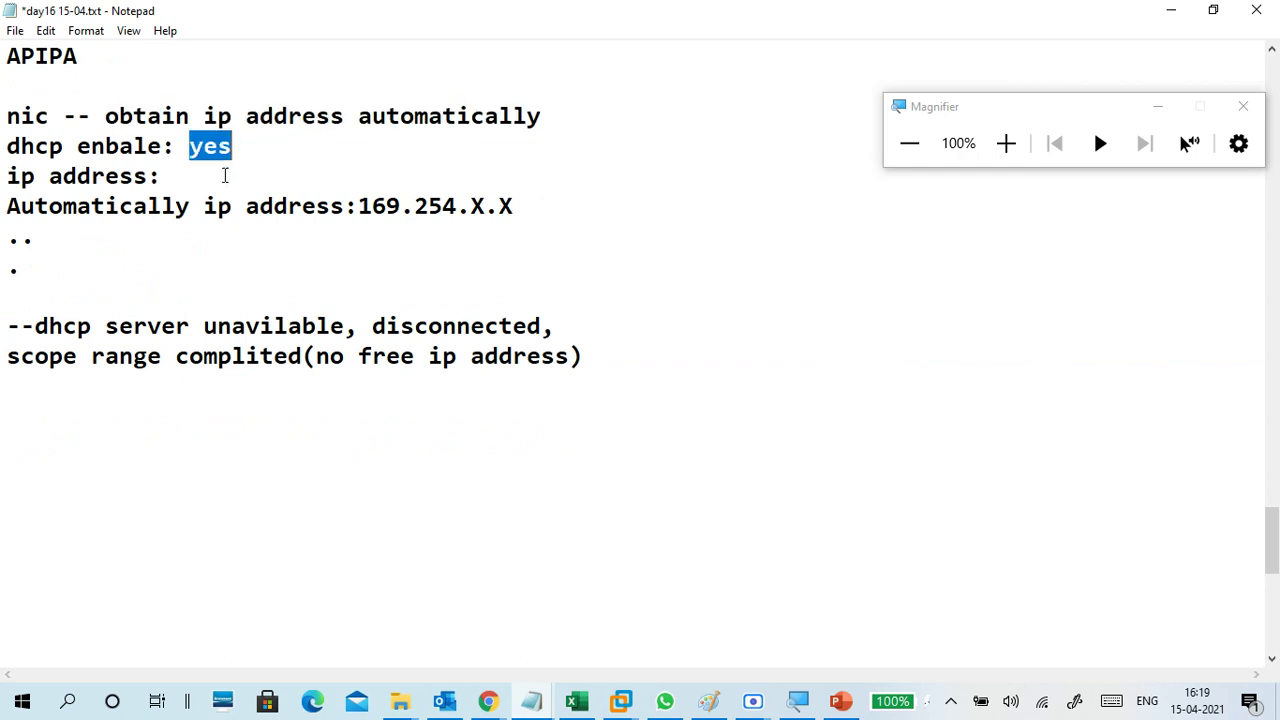
{"action": "left_click", "coordinate": [225, 174]}
{"action": "left_click_drag", "start_coordinate": [190, 146], "coordinate": [232, 150]}
{"action": "left_click_drag", "start_coordinate": [8, 207], "coordinate": [479, 196]}
{"action": "left_click", "coordinate": [247, 210]}
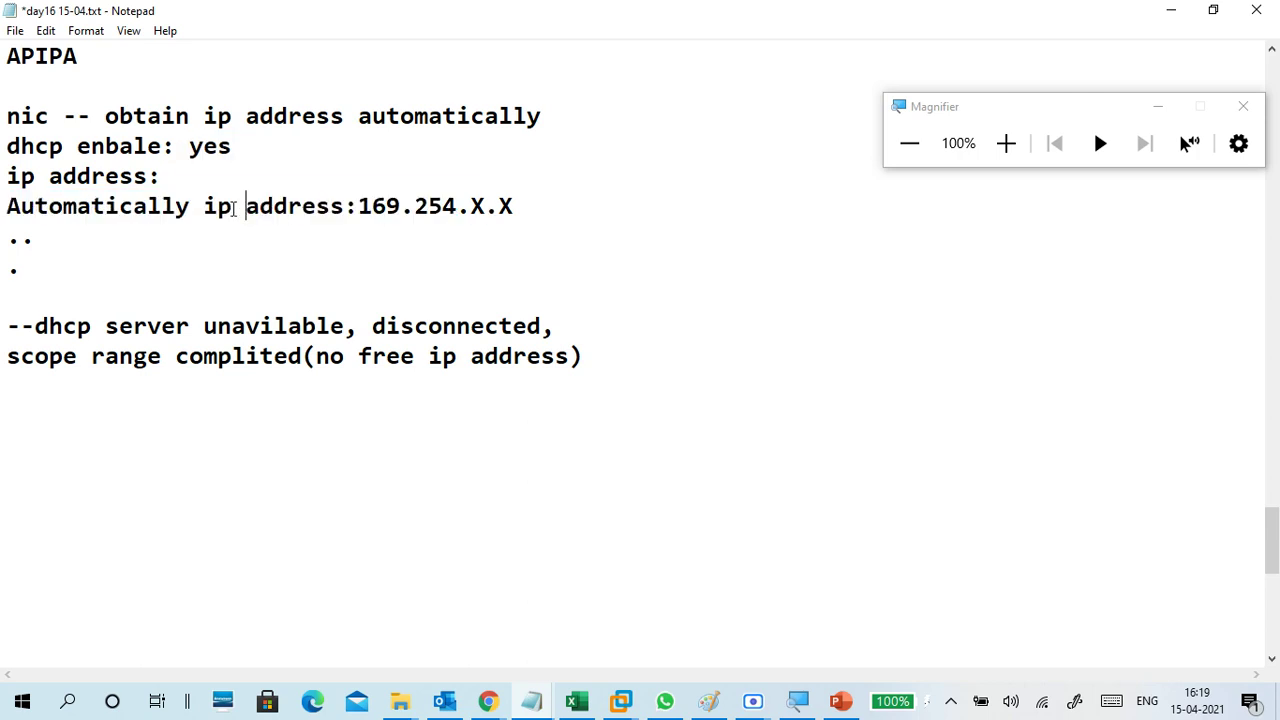
Step: Shorten "Automatically" to "Automatic" in the 169.254.X.X line
{"action": "left_click", "coordinate": [191, 207]}
{"action": "left_click", "coordinate": [191, 207]}
{"action": "key", "text": "BackSpace"}
{"action": "key", "text": "BackSpace"}
{"action": "key", "text": "BackSpace"}
{"action": "key", "text": "BackSpace"}
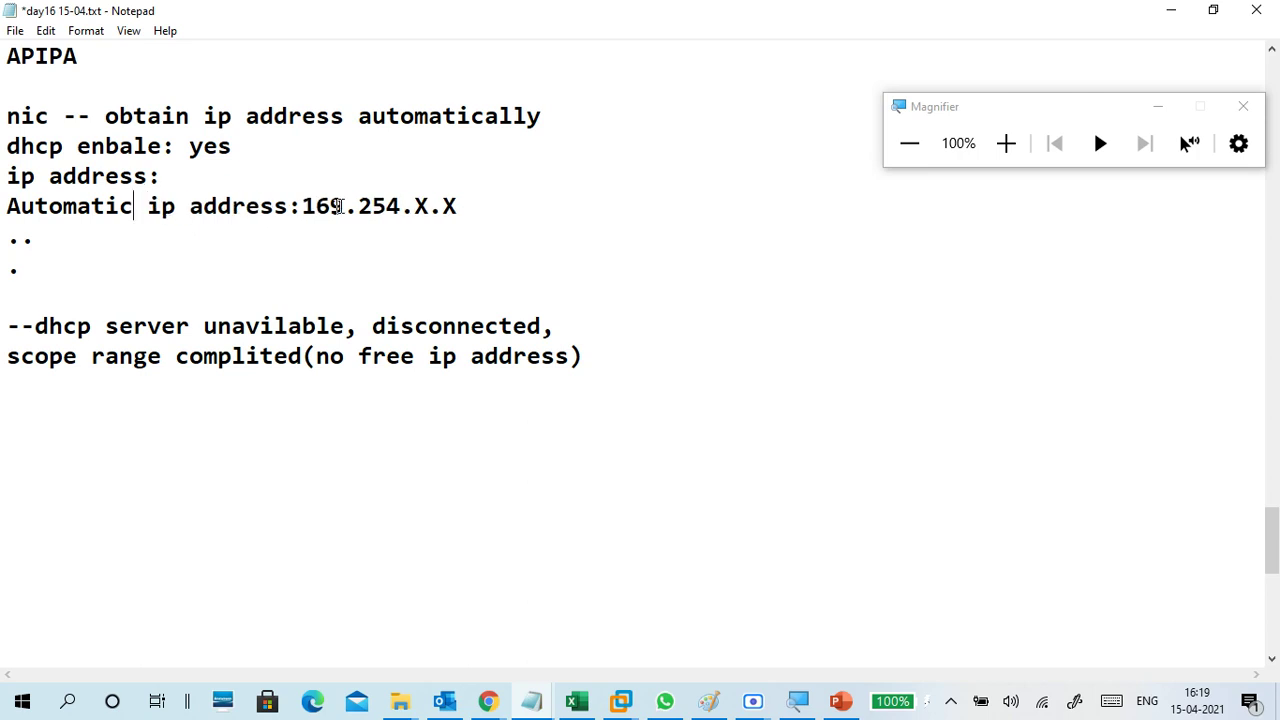
{"action": "left_click_drag", "start_coordinate": [477, 204], "coordinate": [3, 208]}
{"action": "left_click", "coordinate": [304, 204]}
{"action": "left_click_drag", "start_coordinate": [306, 200], "coordinate": [466, 203]}
{"action": "left_click", "coordinate": [306, 358]}
{"action": "left_click", "coordinate": [166, 378]}
{"action": "left_click_drag", "start_coordinate": [40, 122], "coordinate": [609, 357]}
{"action": "left_click", "coordinate": [609, 357]}
{"action": "left_click", "coordinate": [382, 408]}
{"action": "scroll", "coordinate": [248, 365], "scroll_direction": "down", "scroll_amount": 2}
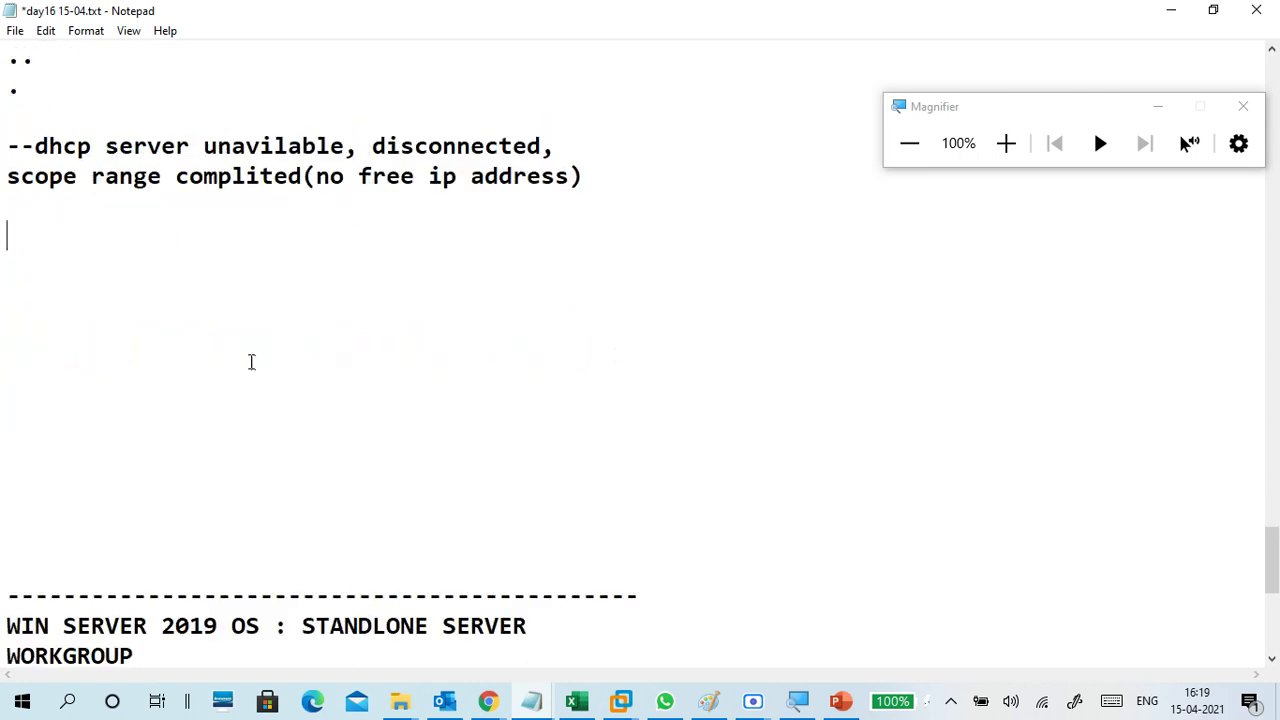
{"action": "scroll", "coordinate": [165, 262], "scroll_direction": "up", "scroll_amount": 1}
{"action": "scroll", "coordinate": [164, 282], "scroll_direction": "up", "scroll_amount": 1}
{"action": "left_click", "coordinate": [94, 386]}
{"action": "left_click", "coordinate": [106, 406]}
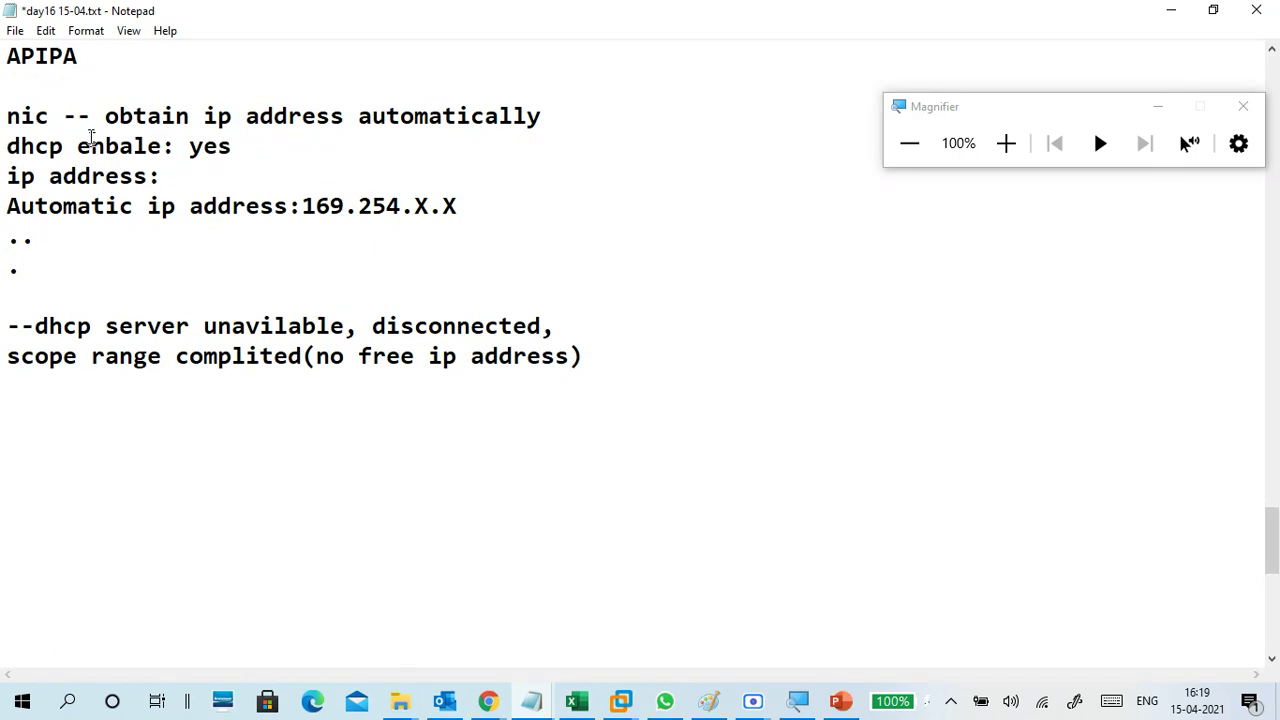
Step: Write "-- system assign ip address to nic" below the scope range line and start a new line
{"action": "scroll", "coordinate": [108, 397], "scroll_direction": "down", "scroll_amount": 2}
{"action": "left_click", "coordinate": [75, 214]}
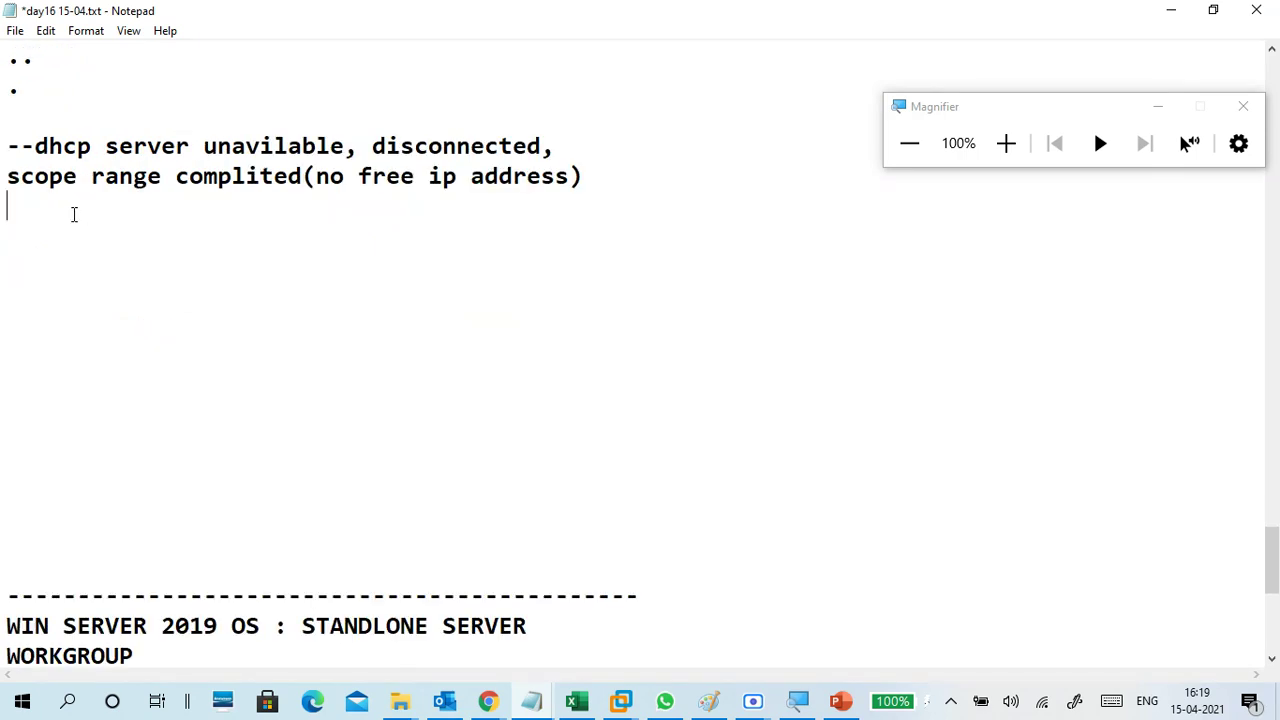
{"action": "type", "text": "-- system "}
{"action": "type", "text": "asign"}
{"action": "key", "text": "BackSpace"}
{"action": "key", "text": "BackSpace"}
{"action": "key", "text": "BackSpace"}
{"action": "type", "text": "s"}
{"action": "key", "text": "BackSpace"}
{"action": "type", "text": "sign "}
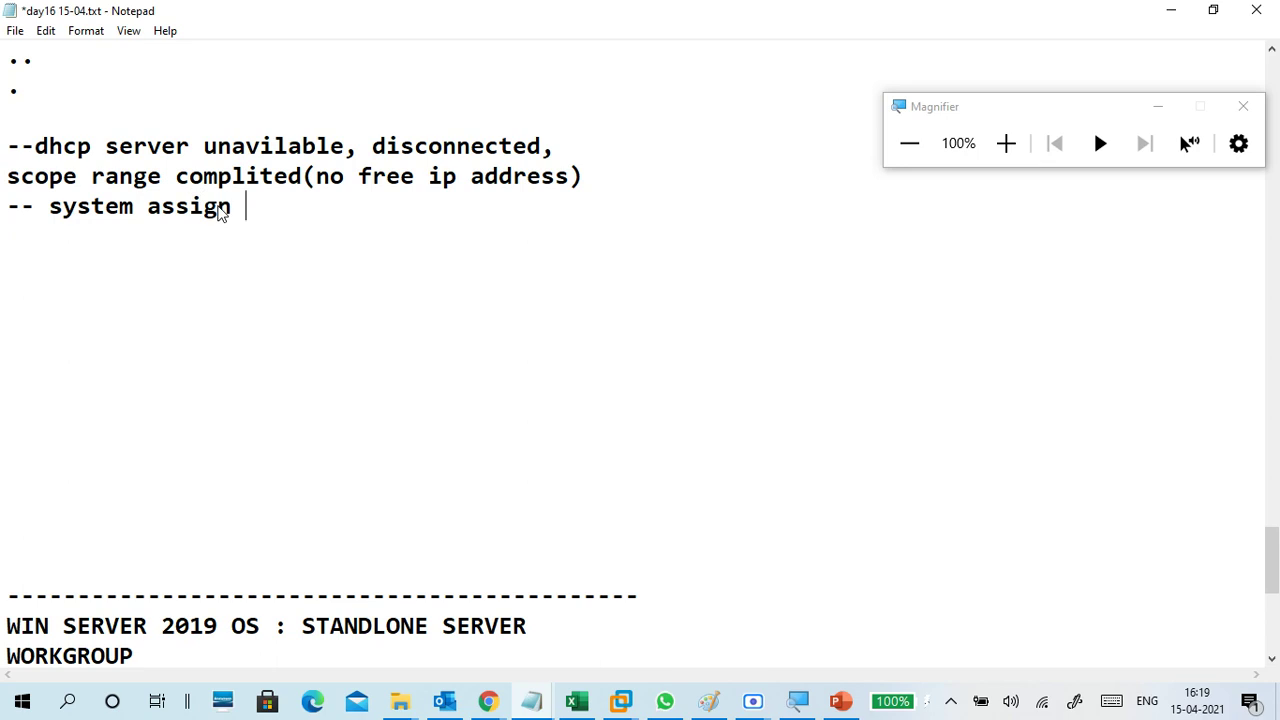
{"action": "type", "text": "ip addre"}
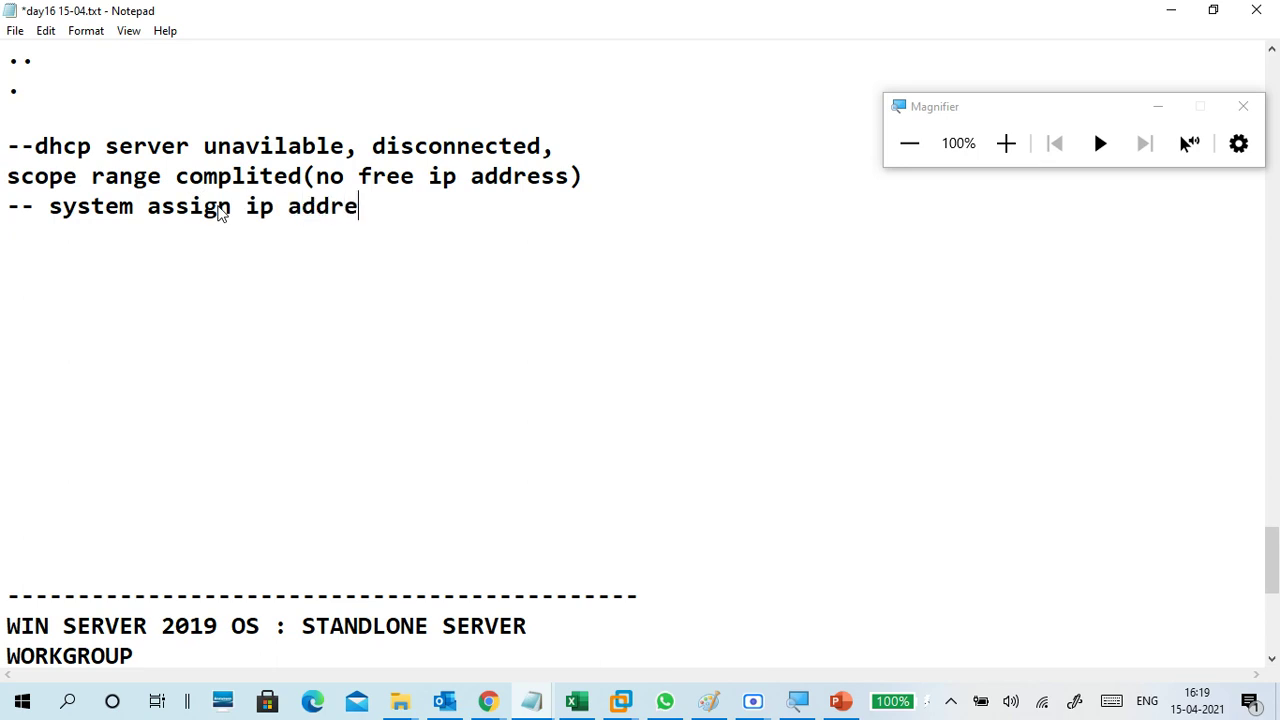
{"action": "type", "text": "ss to nic"}
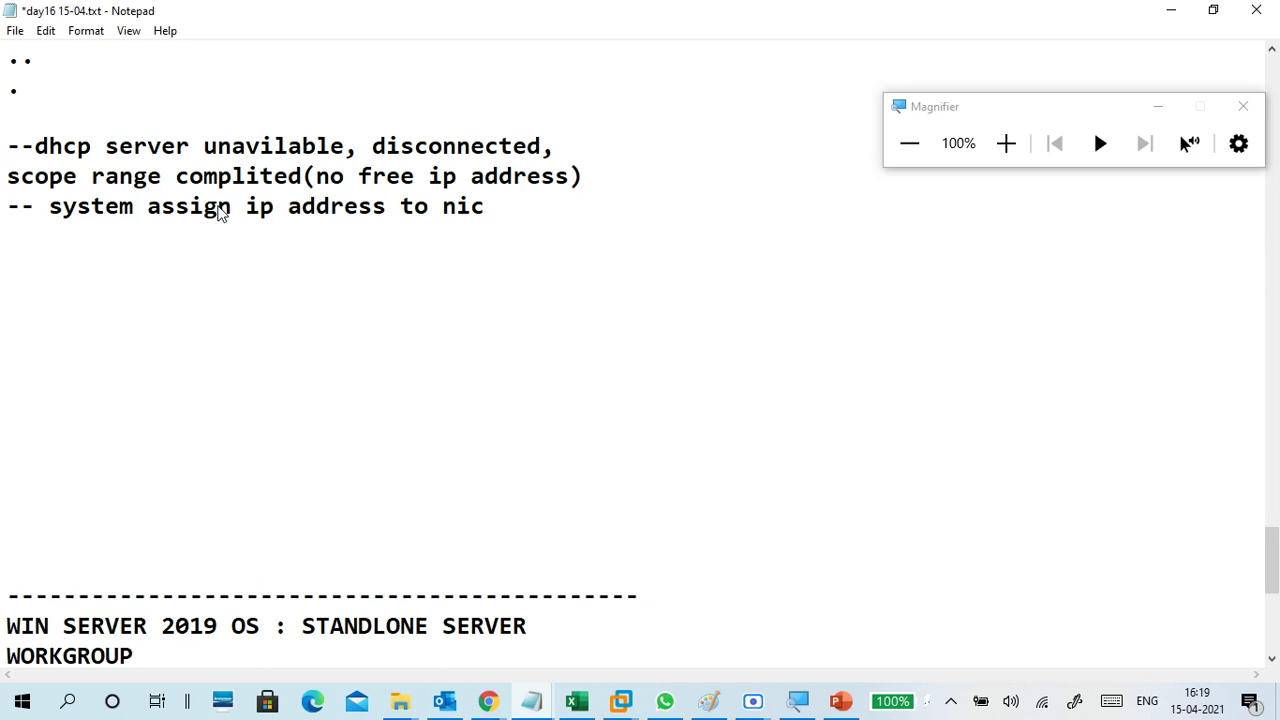
{"action": "key", "text": "Return"}
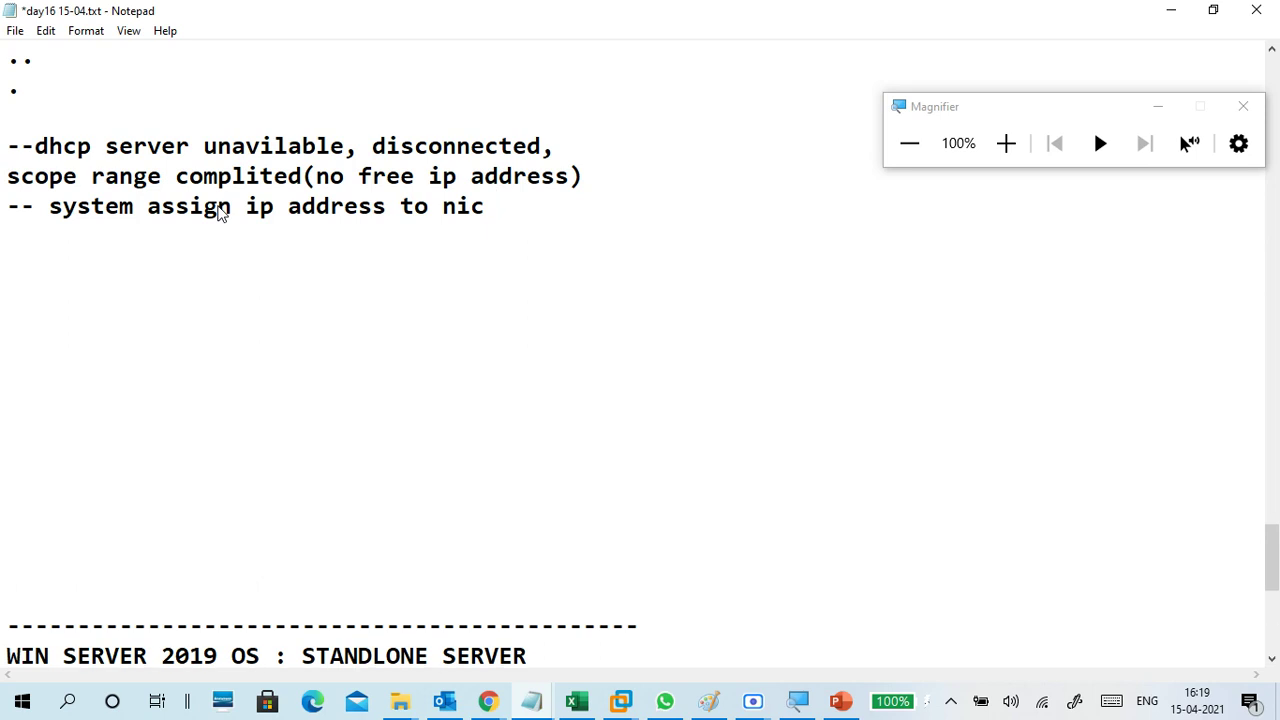
Step: Write the APIPA address range as "range: 169.254.0.0 -169.254.255.255"
{"action": "type", "text": "range "}
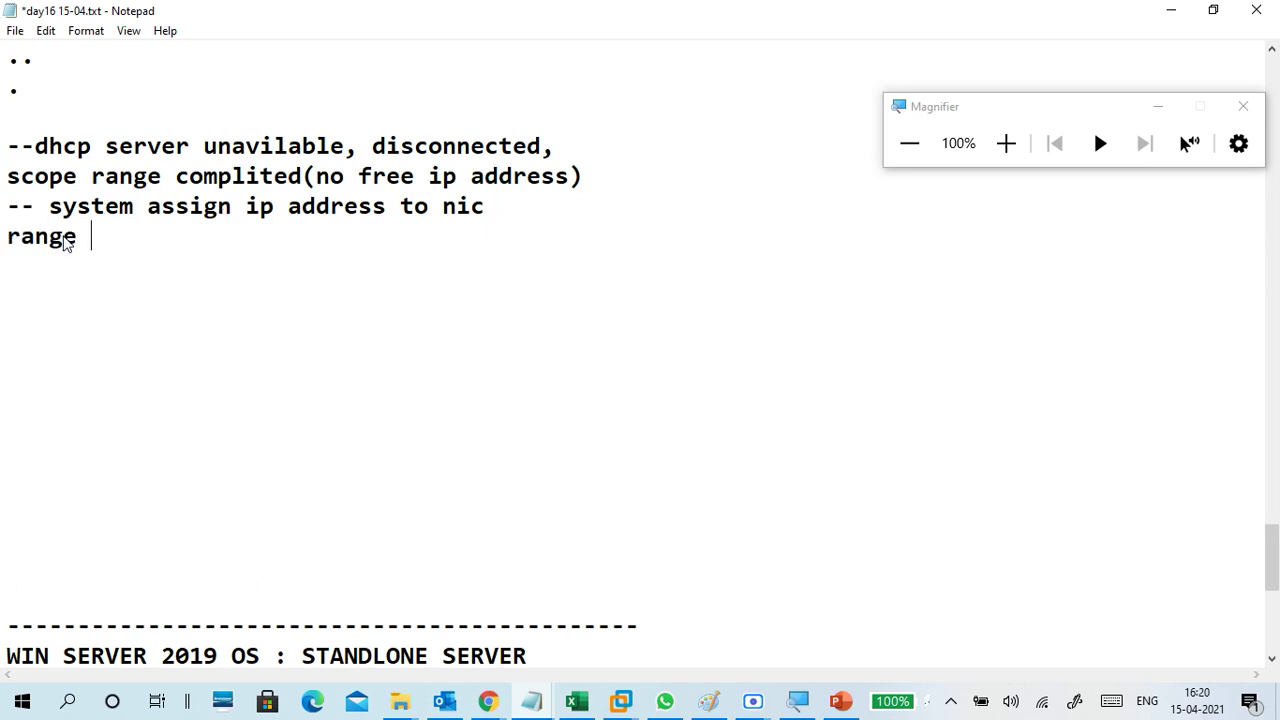
{"action": "type", "text": ": 169.25"}
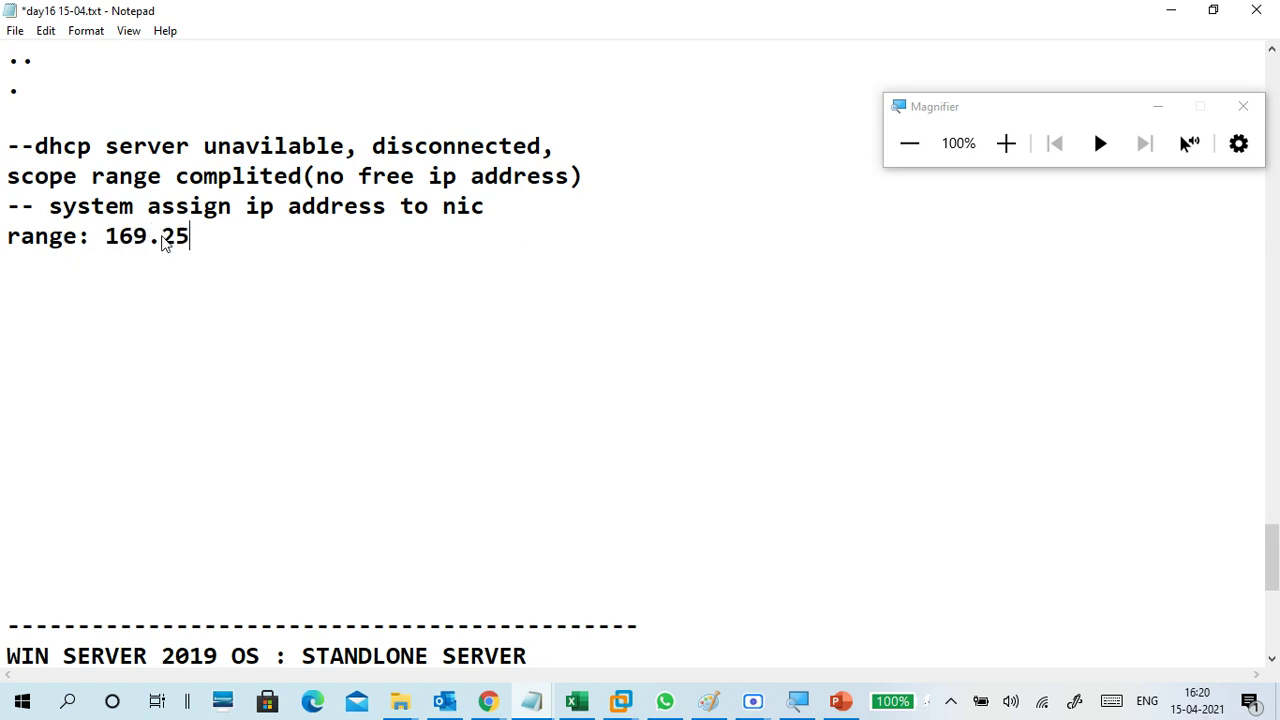
{"action": "type", "text": "4.0.0"}
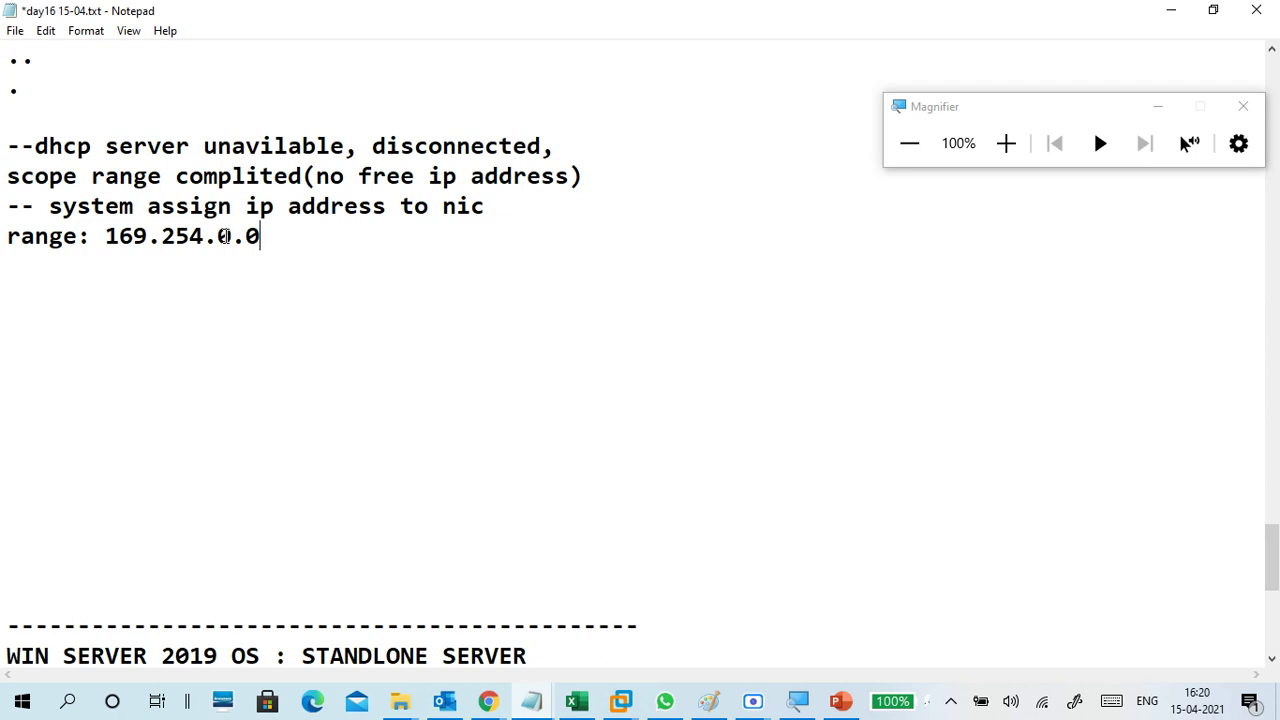
{"action": "type", "text": " -169"}
{"action": "type", "text": "/254"}
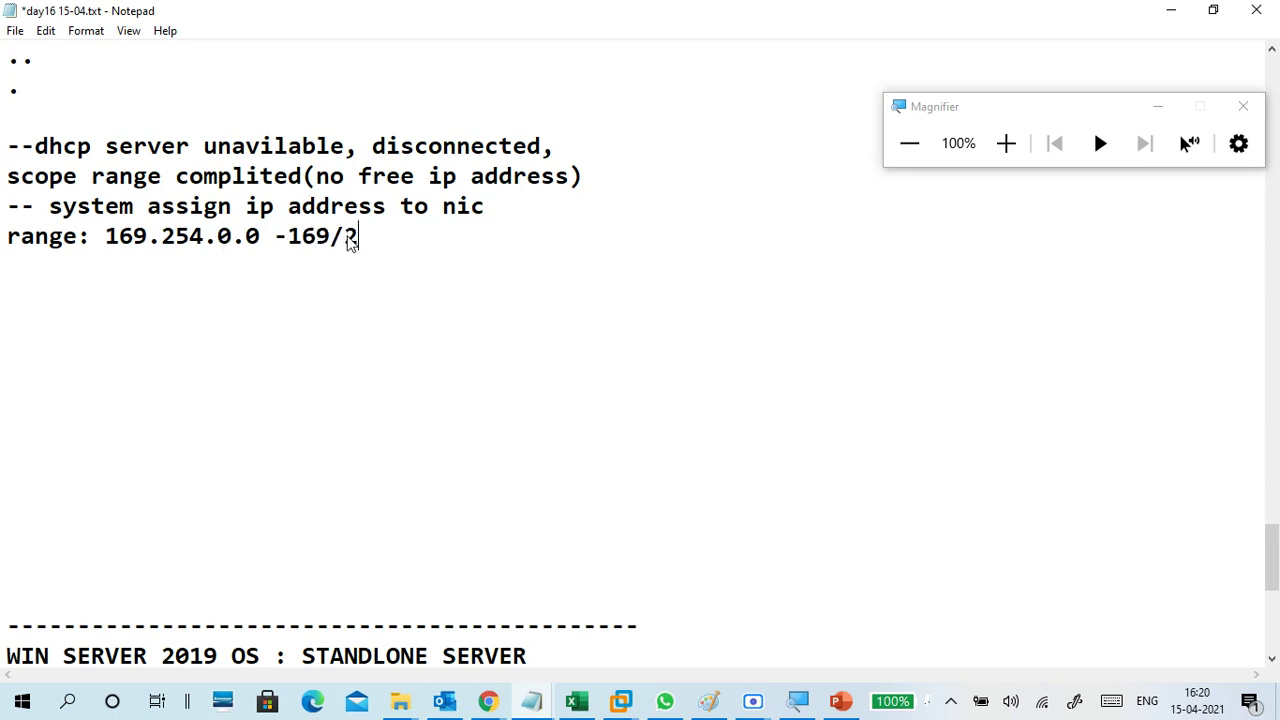
{"action": "key", "text": "BackSpace"}
{"action": "key", "text": "BackSpace"}
{"action": "key", "text": "BackSpace"}
{"action": "key", "text": "BackSpace"}
{"action": "type", "text": ".254"}
{"action": "type", "text": ".255.255.255"}
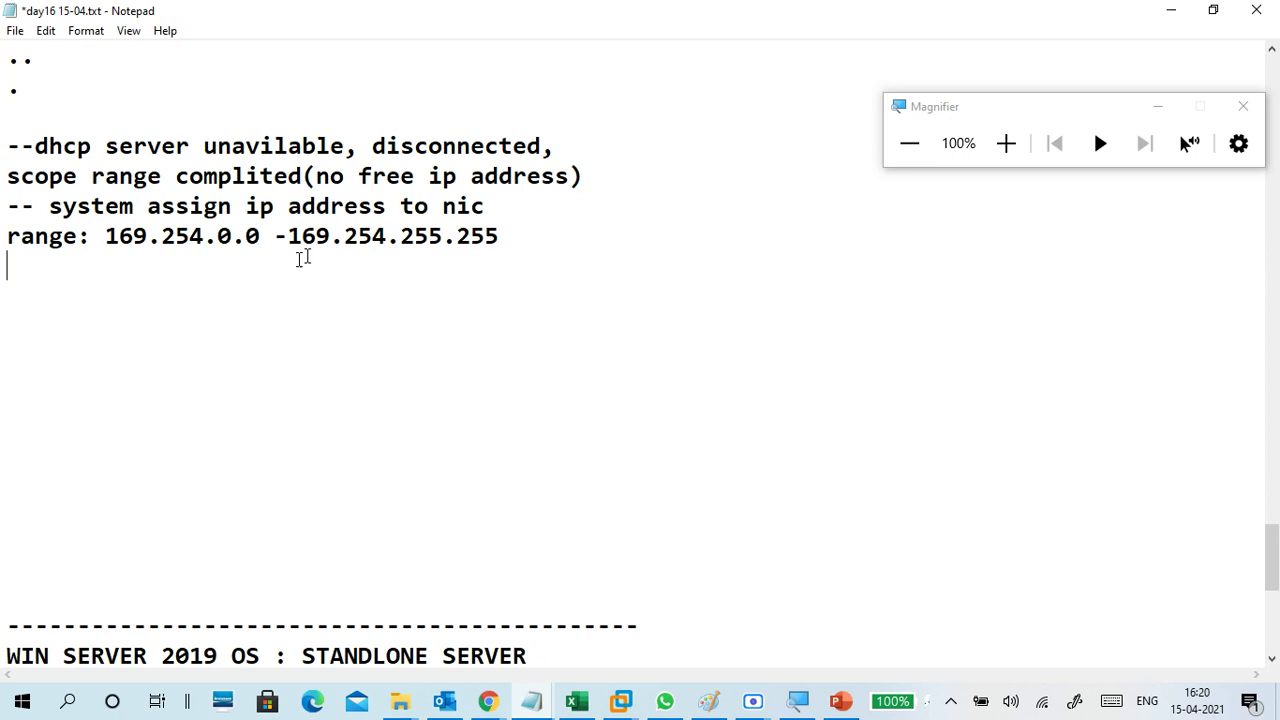
{"action": "left_click_drag", "start_coordinate": [500, 236], "coordinate": [368, 249]}
{"action": "left_click", "coordinate": [352, 250]}
{"action": "left_click", "coordinate": [106, 243], "text": "shift"}
{"action": "left_click", "coordinate": [111, 289]}
Step: Extend the APIPA heading with "-automatic private ip address"
{"action": "scroll", "coordinate": [165, 333], "scroll_direction": "up", "scroll_amount": 4}
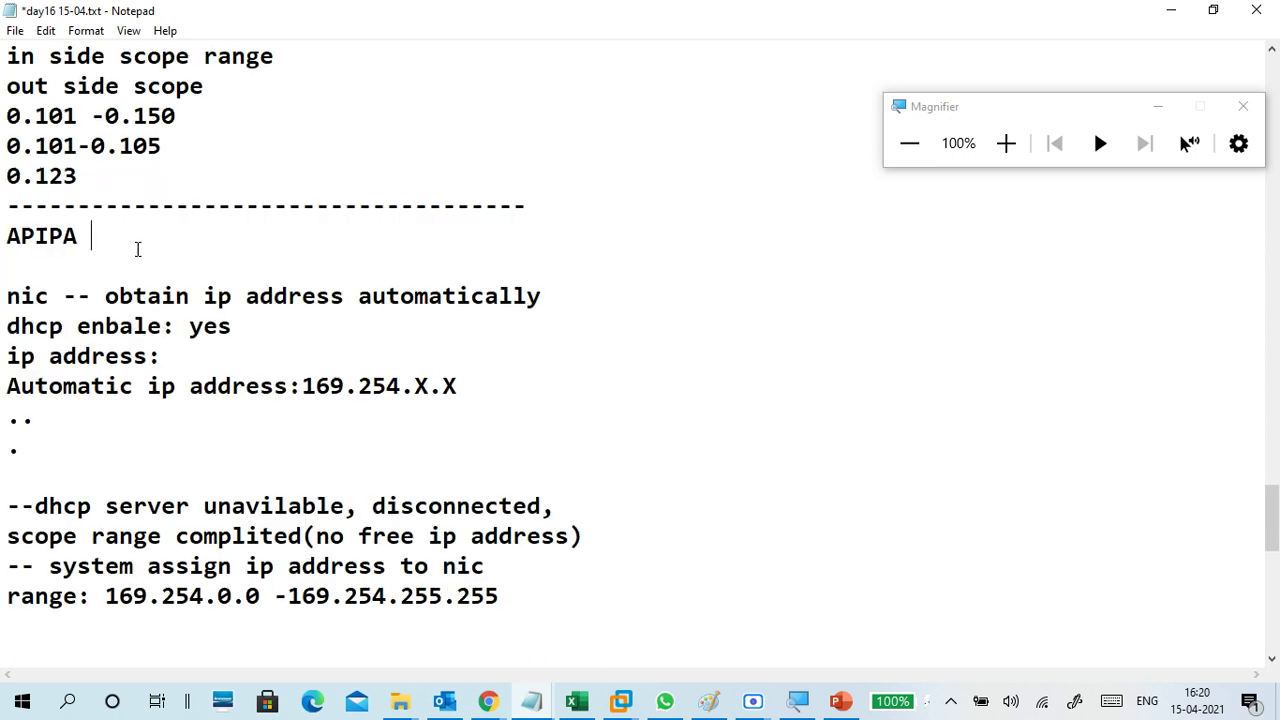
{"action": "left_click", "coordinate": [138, 249]}
{"action": "type", "text": "-automatic "}
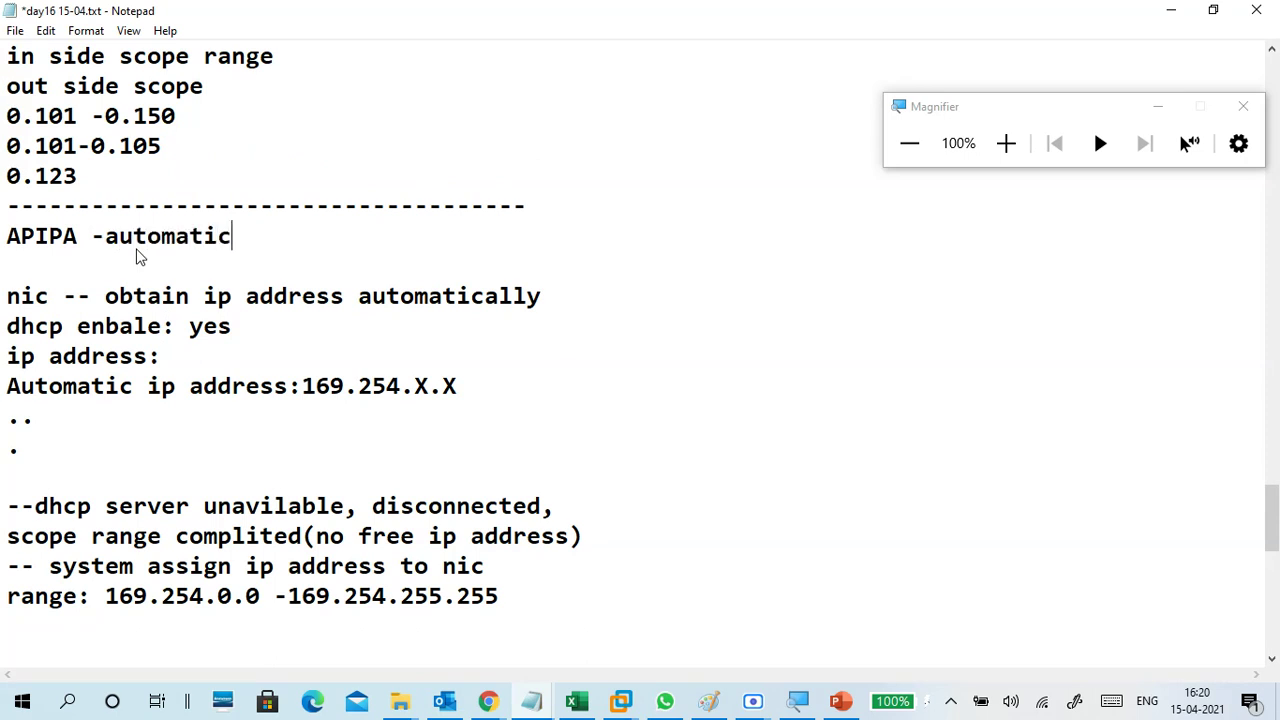
{"action": "type", "text": "private ip address"}
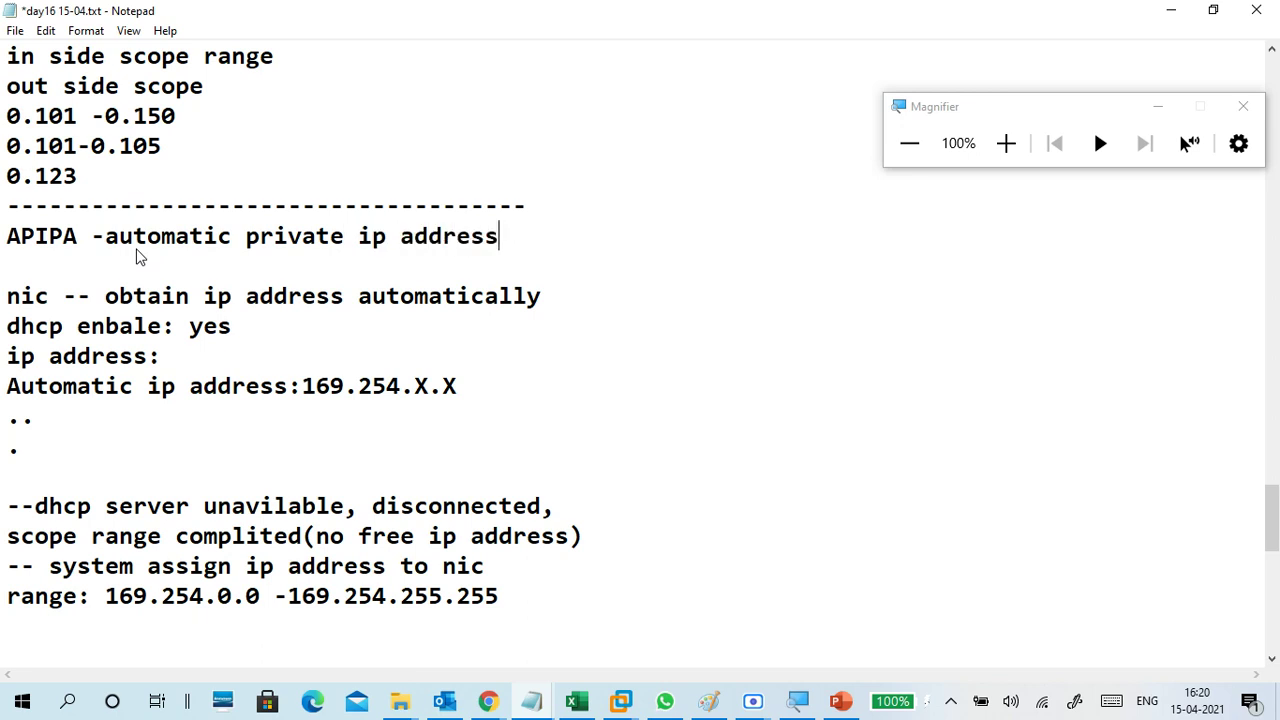
{"action": "scroll", "coordinate": [366, 270], "scroll_direction": "down", "scroll_amount": 3}
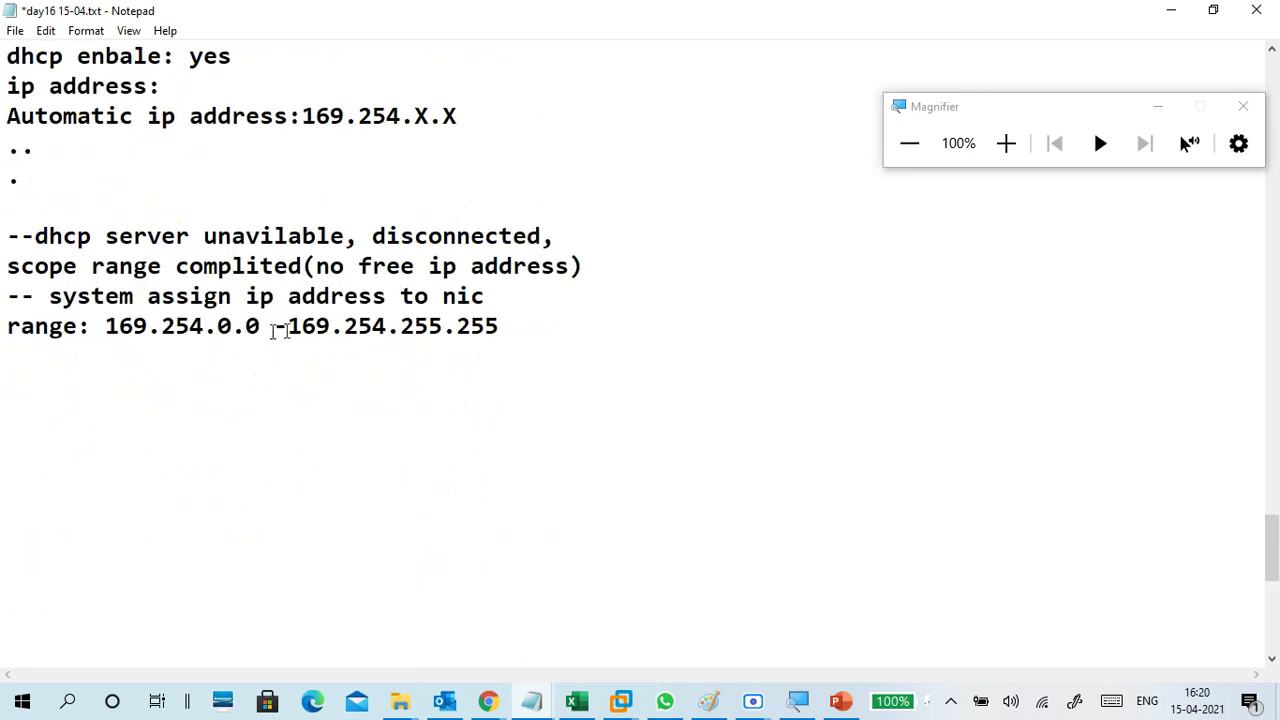
{"action": "left_click_drag", "start_coordinate": [47, 297], "coordinate": [487, 293]}
{"action": "left_click", "coordinate": [233, 298]}
{"action": "left_click_drag", "start_coordinate": [3, 326], "coordinate": [504, 335]}
{"action": "scroll", "coordinate": [500, 325], "scroll_direction": "down", "scroll_amount": 1}
{"action": "left_click", "coordinate": [186, 260]}
{"action": "left_click_drag", "start_coordinate": [105, 236], "coordinate": [504, 245]}
{"action": "left_click", "coordinate": [507, 257]}
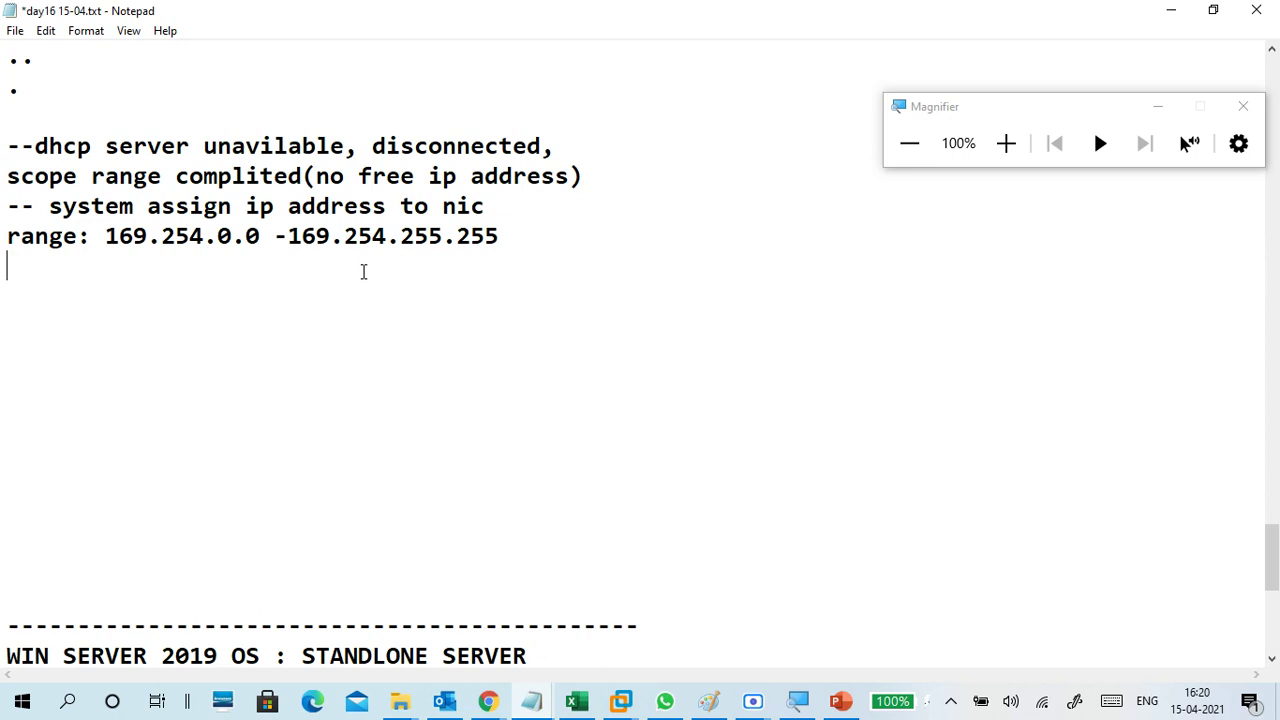
Step: Start the blank line above the DHCP server unavailable note with "--if fail to get ip address from dhcp"
{"action": "scroll", "coordinate": [459, 275], "scroll_direction": "up", "scroll_amount": 3}
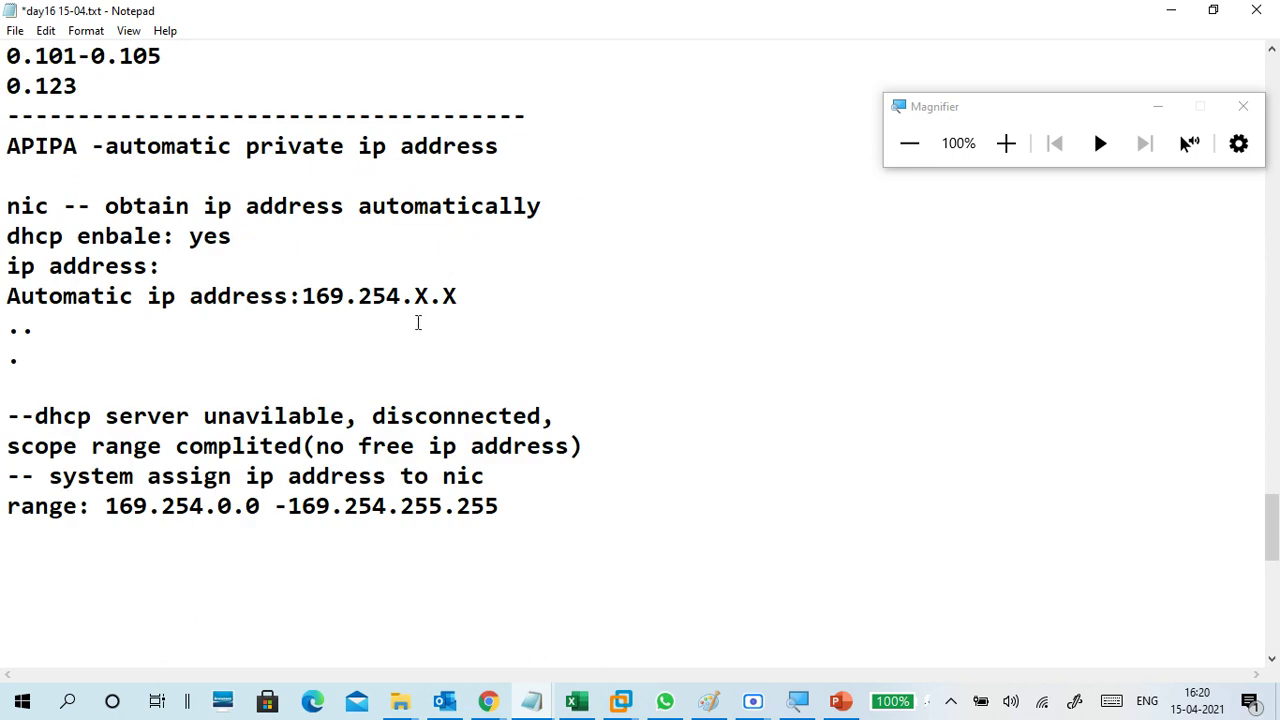
{"action": "left_click", "coordinate": [115, 390]}
{"action": "type", "text": "--"}
{"action": "type", "text": "if"}
{"action": "type", "text": " fali"}
{"action": "key", "text": "BackSpace"}
{"action": "key", "text": "BackSpace"}
{"action": "key", "text": "BackSpace"}
{"action": "type", "text": "il"}
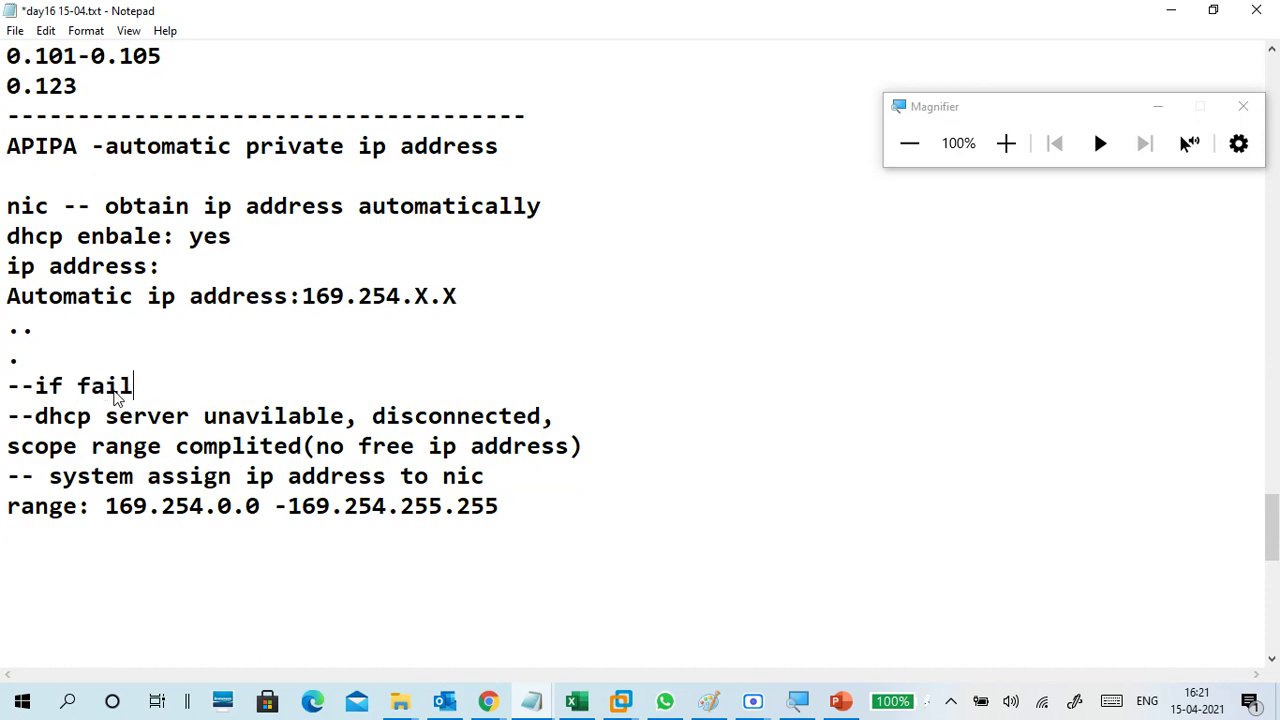
{"action": "type", "text": " to get ip add"}
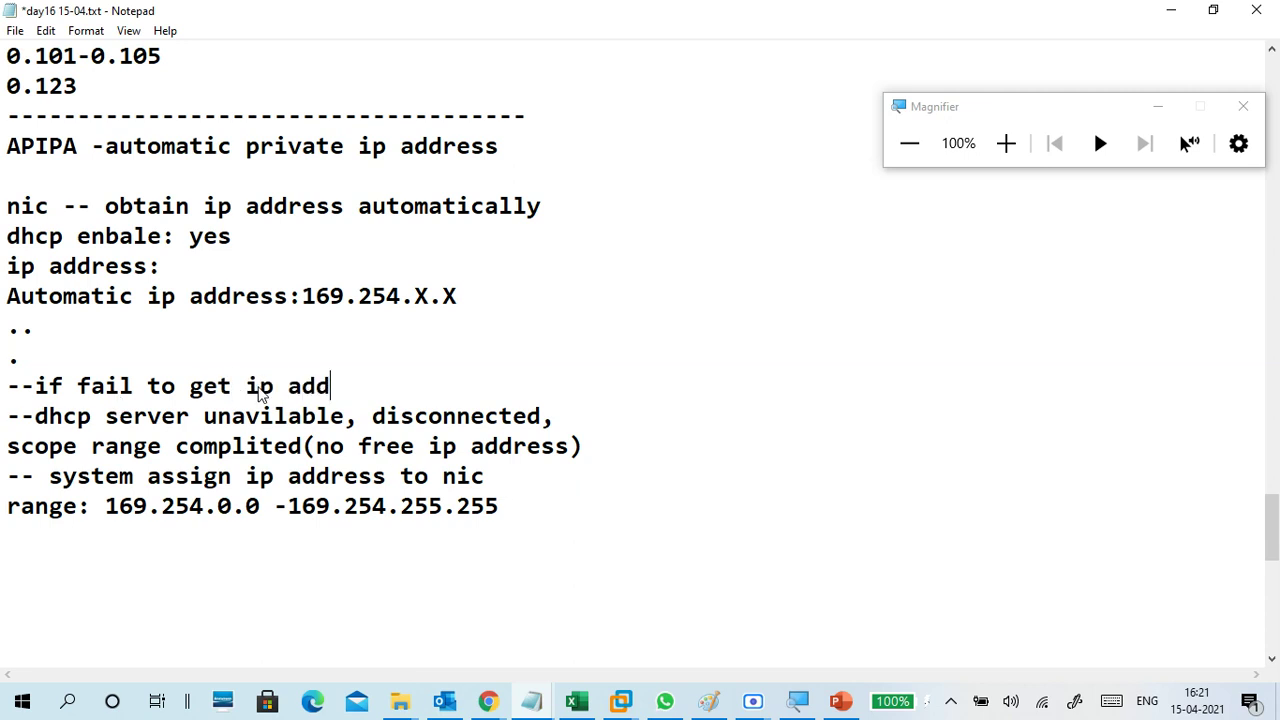
{"action": "type", "text": "ress from "}
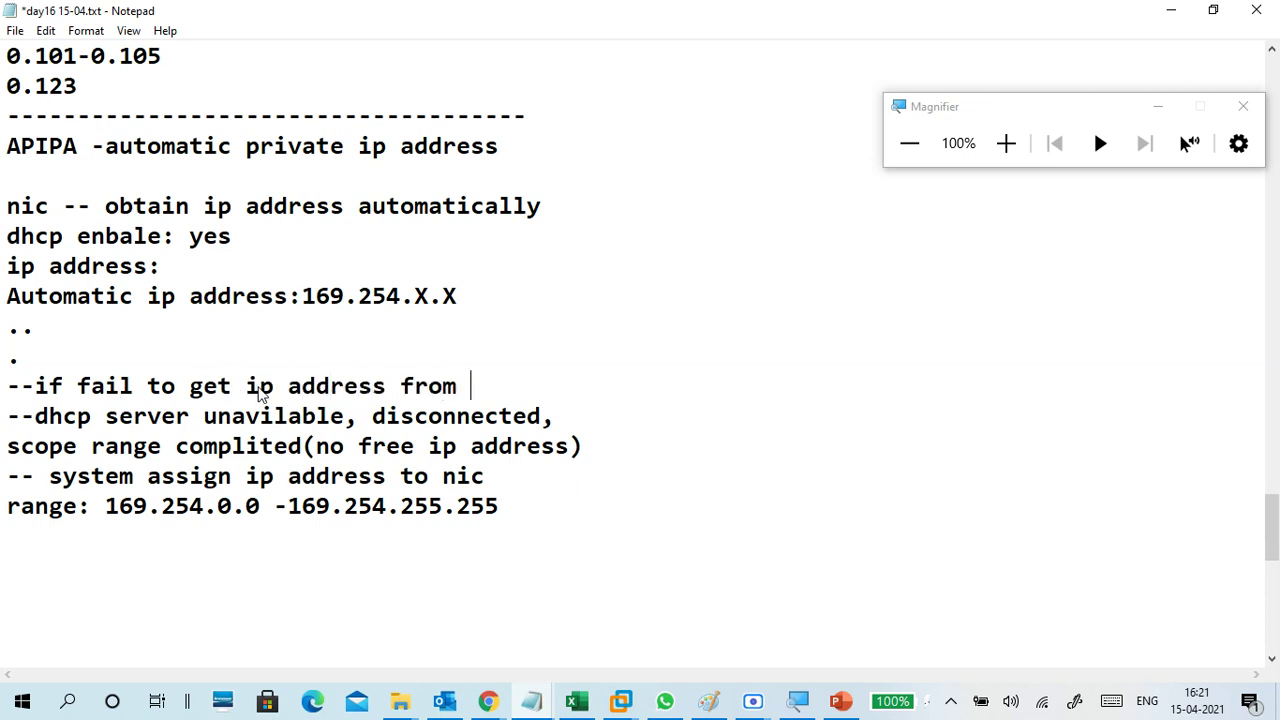
{"action": "type", "text": "dhcp "}
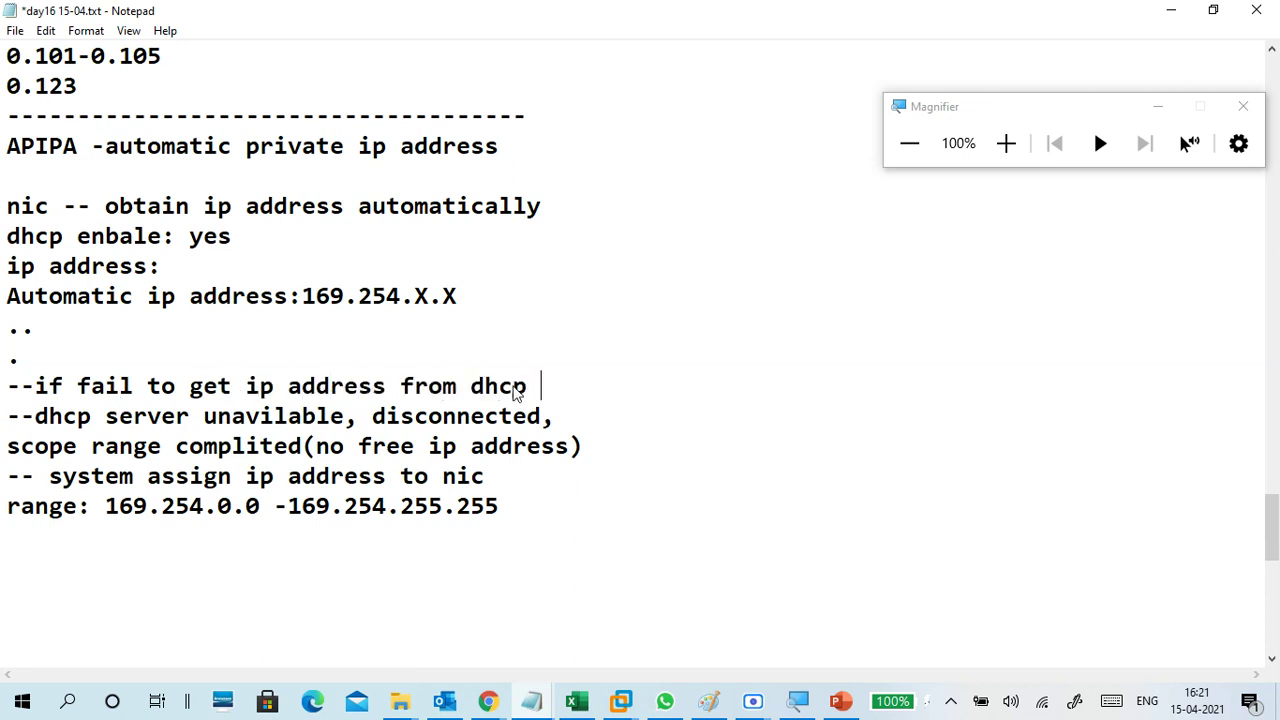
Step: Continue the "if fail" line with "system assign ip address to nic -apipa range"
{"action": "type", "text": "system assign ip address to nic"}
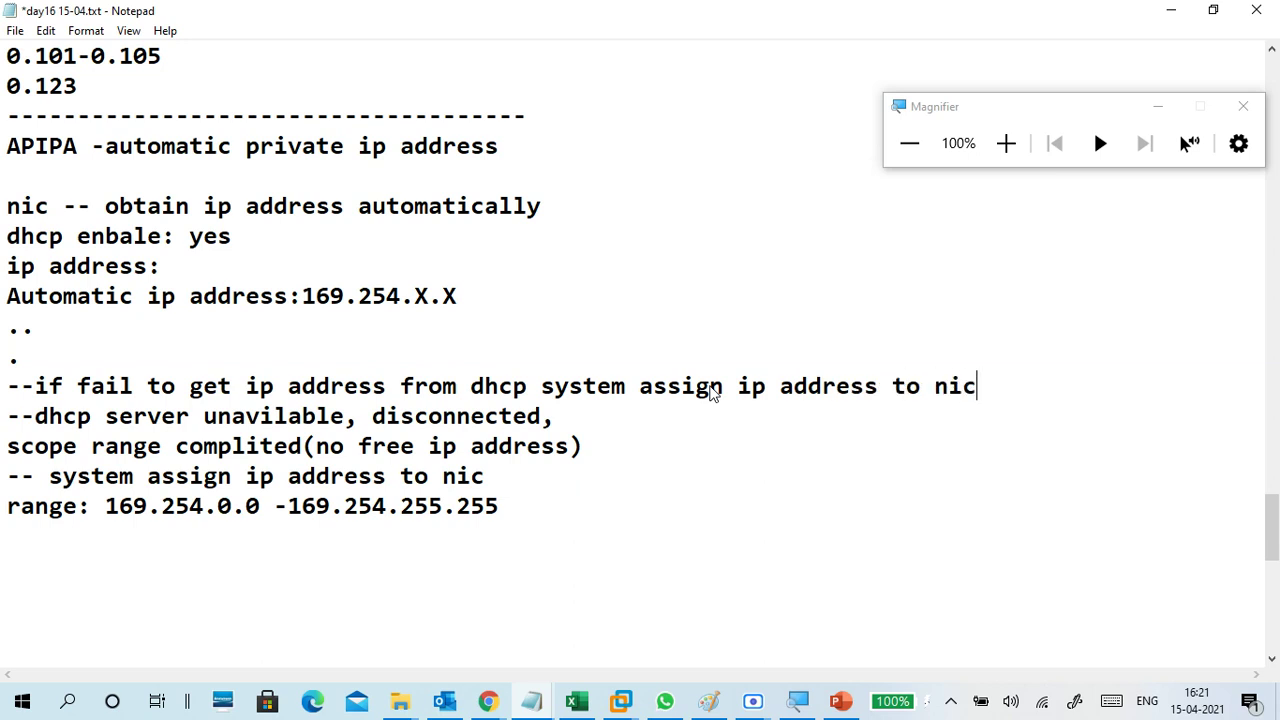
{"action": "type", "text": " :apipa range"}
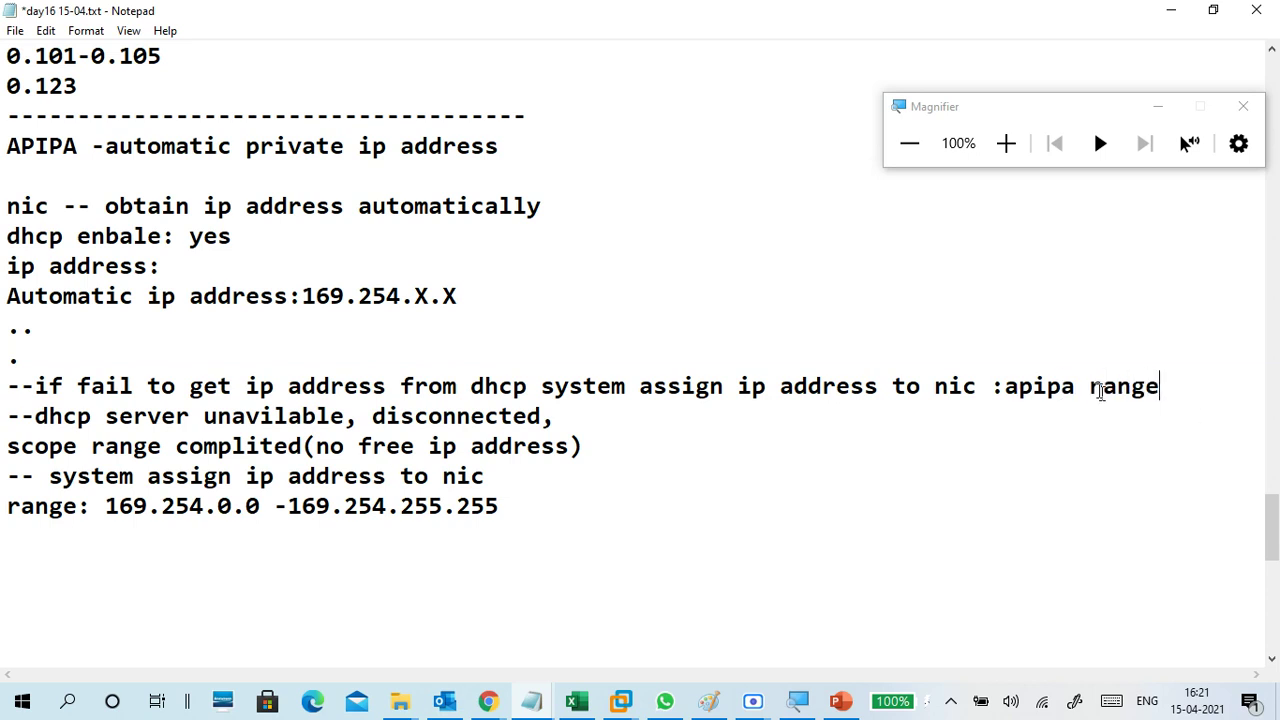
{"action": "left_click", "coordinate": [1003, 386]}
{"action": "key", "text": "BackSpace"}
{"action": "type", "text": "-"}
{"action": "scroll", "coordinate": [1025, 364], "scroll_direction": "down", "scroll_amount": 1}
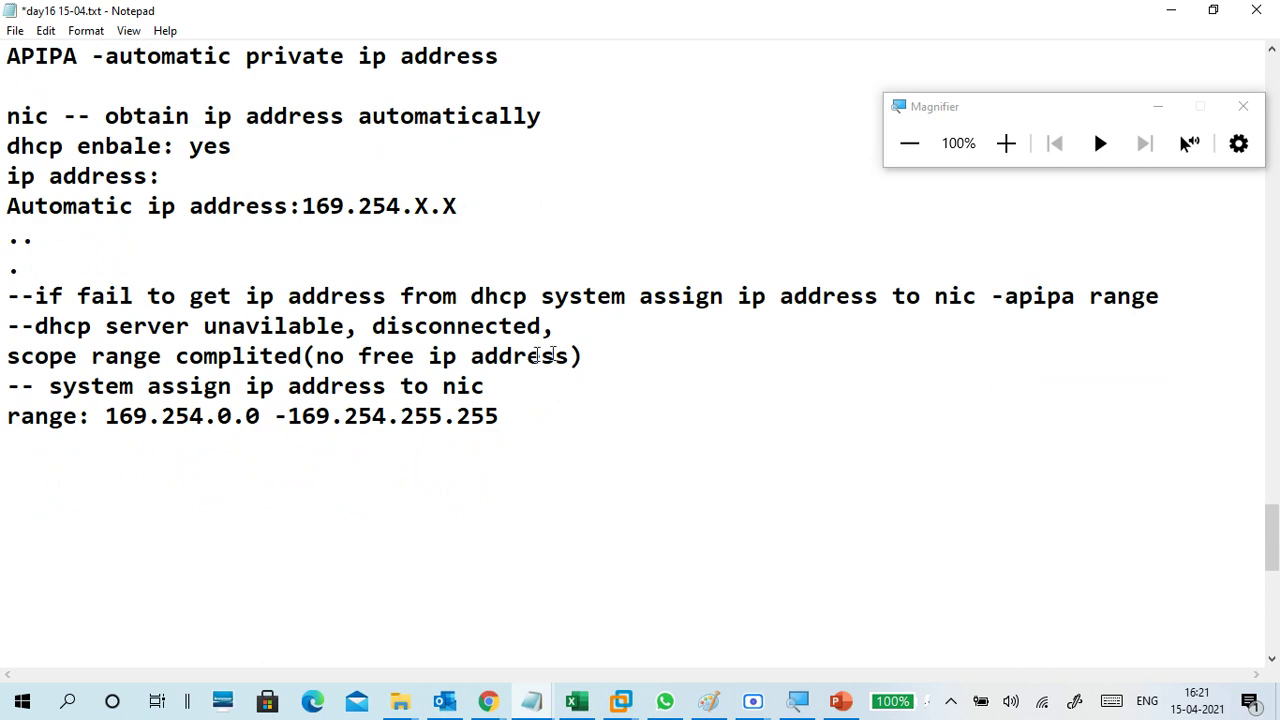
Step: Insert "an" before "ip address to nic" and replace the dash before "apipa range" with "in"
{"action": "left_click_drag", "start_coordinate": [726, 300], "coordinate": [877, 314]}
{"action": "left_click", "coordinate": [766, 297]}
{"action": "type", "text": "an"}
{"action": "left_click", "coordinate": [1026, 292]}
{"action": "left_click", "coordinate": [1048, 296]}
{"action": "key", "text": "shift+Home"}
{"action": "key", "text": "Up"}
{"action": "key", "text": "BackSpace"}
{"action": "type", "text": "in"}
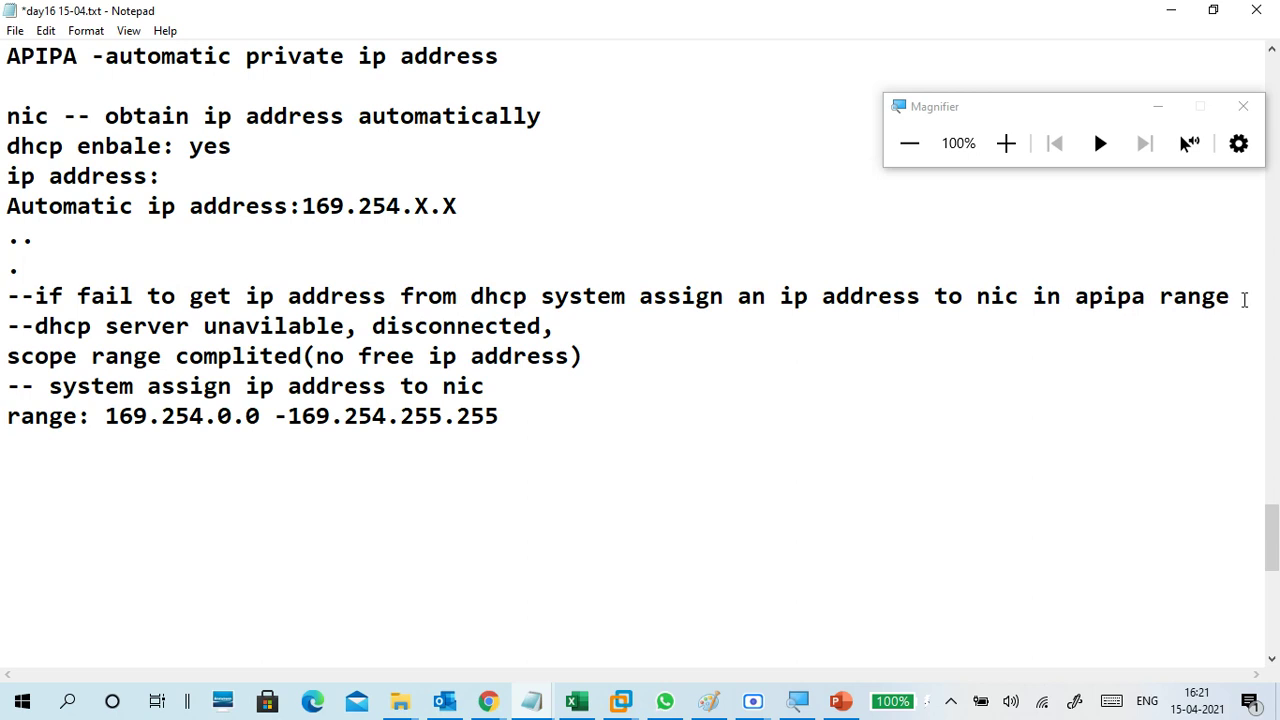
Step: Review the APIPA condition and range lines and append "(apipa)" to the 169.254.0.0 -169.254.255.255 range
{"action": "left_click_drag", "start_coordinate": [1157, 300], "coordinate": [1076, 300]}
{"action": "left_click", "coordinate": [1072, 300]}
{"action": "left_click_drag", "start_coordinate": [14, 320], "coordinate": [584, 357]}
{"action": "left_click", "coordinate": [584, 357]}
{"action": "left_click_drag", "start_coordinate": [48, 388], "coordinate": [486, 390]}
{"action": "left_click_drag", "start_coordinate": [95, 416], "coordinate": [500, 416]}
{"action": "left_click", "coordinate": [513, 415]}
{"action": "type", "text": "(apipa"}
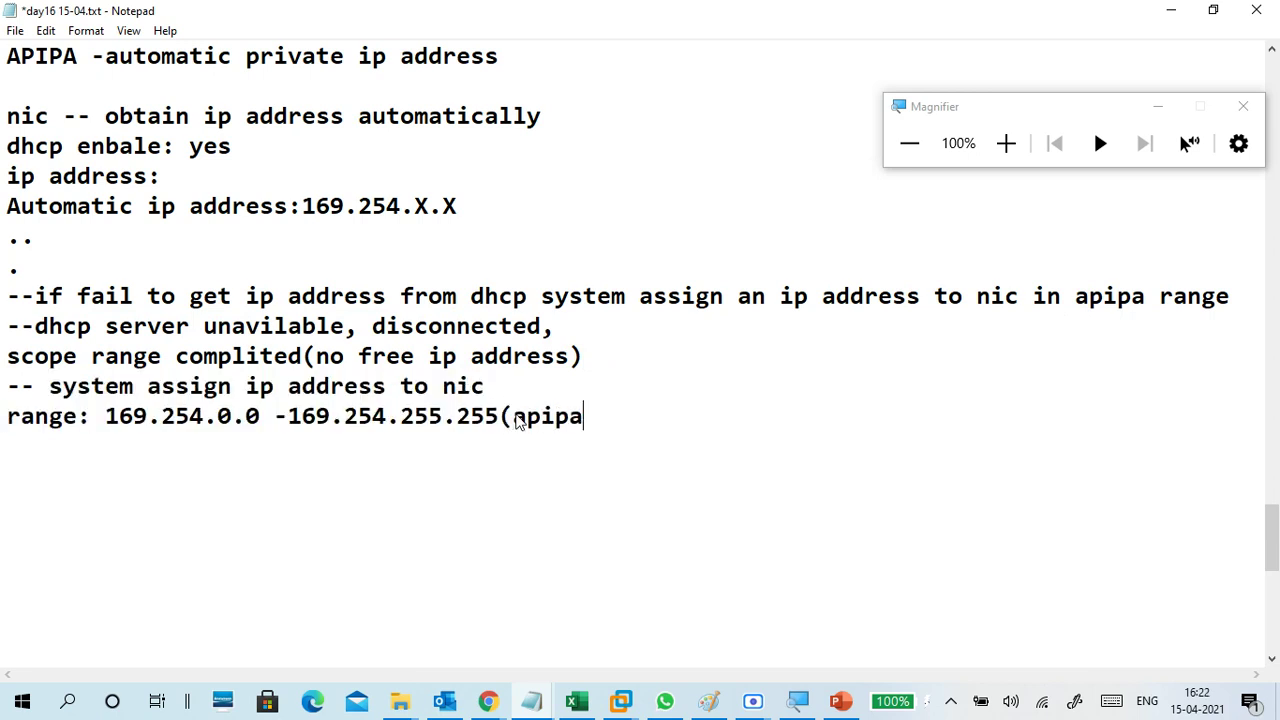
Step: Add a short dashed separator below the APIPA range line
{"action": "key", "text": "Left"}
{"action": "key", "text": "Left"}
{"action": "key", "text": "Left"}
{"action": "key", "text": "Left"}
{"action": "key", "text": "Left"}
{"action": "key", "text": "Left"}
{"action": "key", "text": "Left"}
{"action": "key", "text": "Return"}
{"action": "type", "text": "-----------------"}
{"action": "key", "text": "BackSpace"}
{"action": "key", "text": "BackSpace"}
{"action": "key", "text": "BackSpace"}
{"action": "key", "text": "BackSpace"}
{"action": "key", "text": "BackSpace"}
Step: Write "troubleshooting...." on the line below the short dashed separator
{"action": "scroll", "coordinate": [194, 451], "scroll_direction": "down", "scroll_amount": 2}
{"action": "left_click", "coordinate": [95, 306]}
{"action": "type", "text": "tro"}
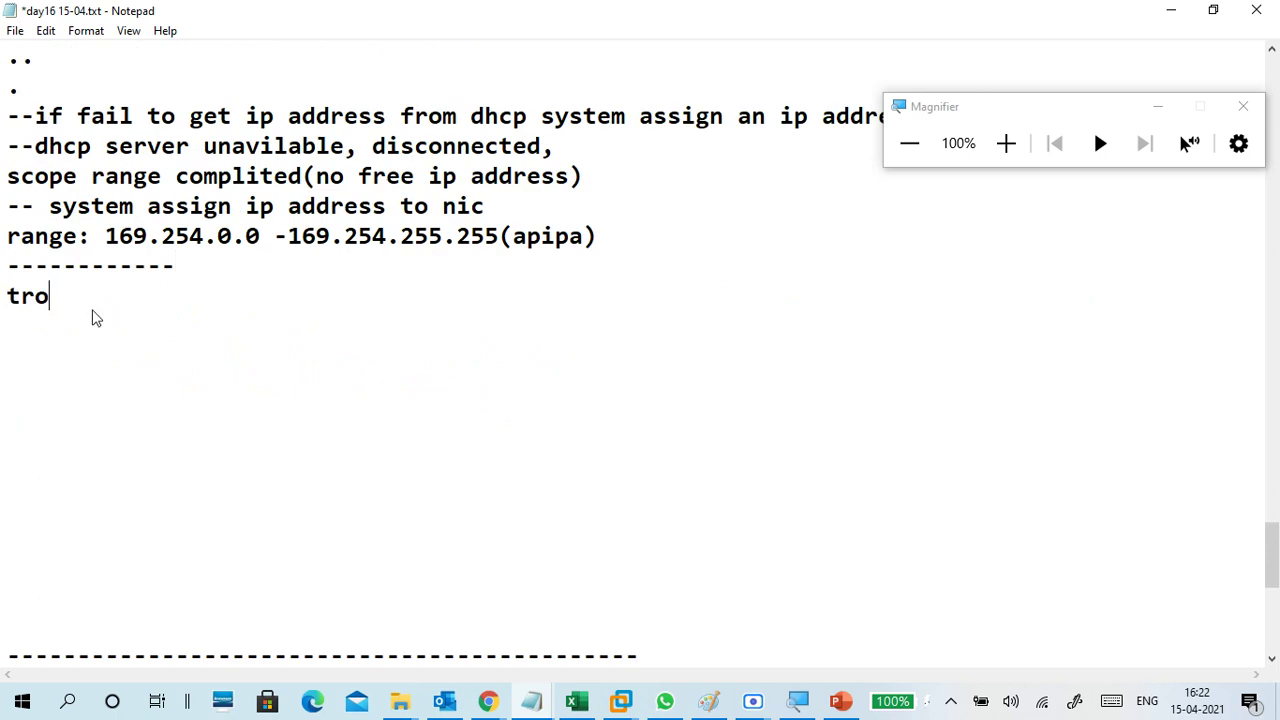
{"action": "type", "text": "ublesh"}
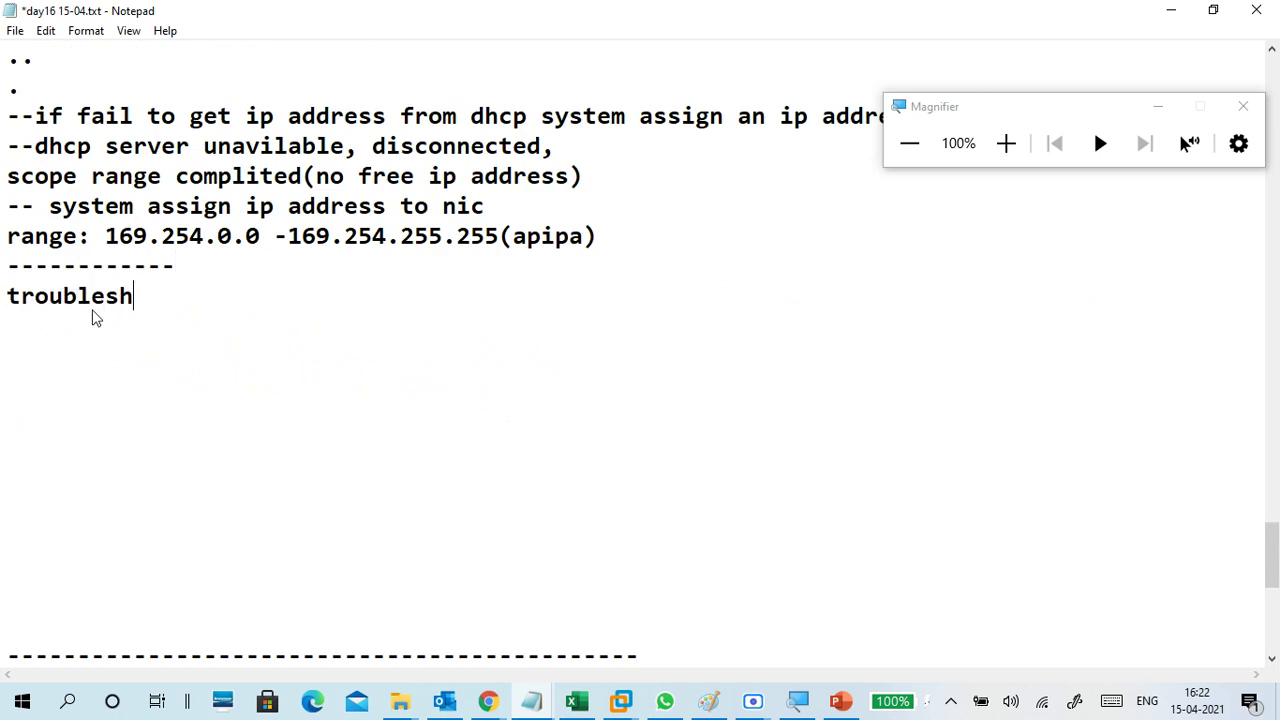
{"action": "type", "text": "ooting...."}
Step: Reread the APIPA notes, highlighting the DHCP server unavailable condition
{"action": "scroll", "coordinate": [268, 297], "scroll_direction": "up", "scroll_amount": 2}
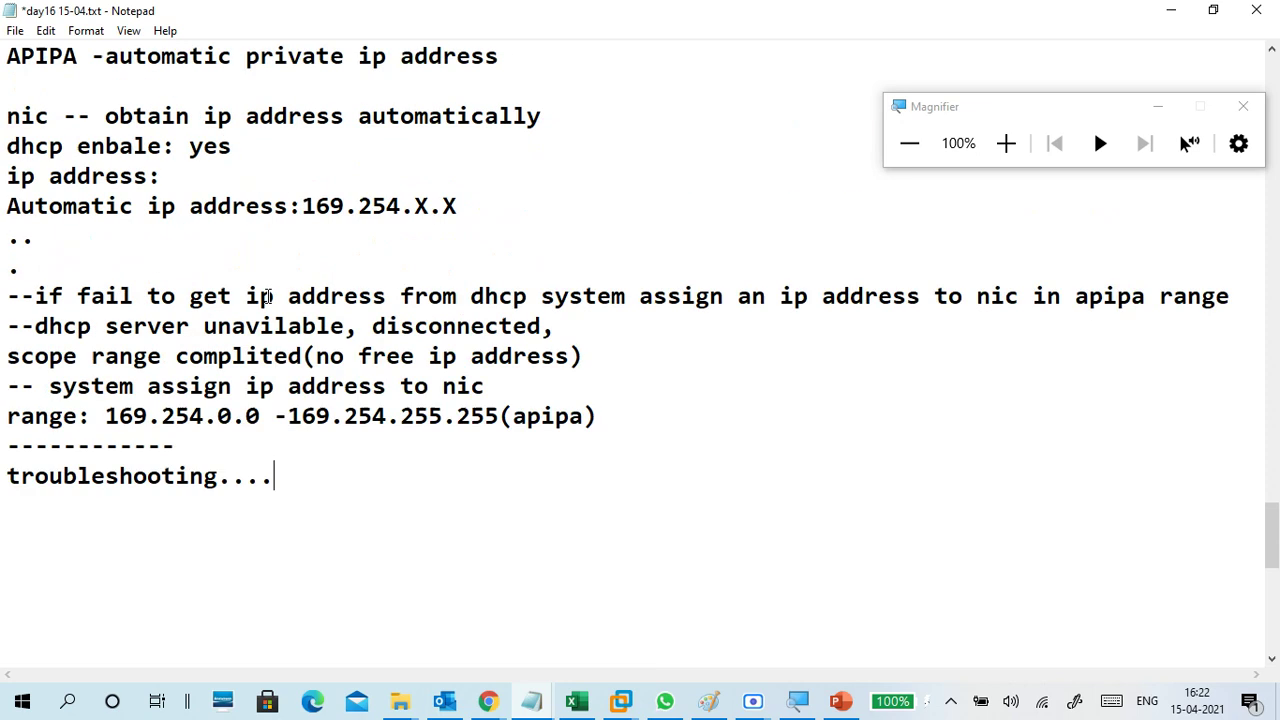
{"action": "scroll", "coordinate": [272, 326], "scroll_direction": "up", "scroll_amount": 1}
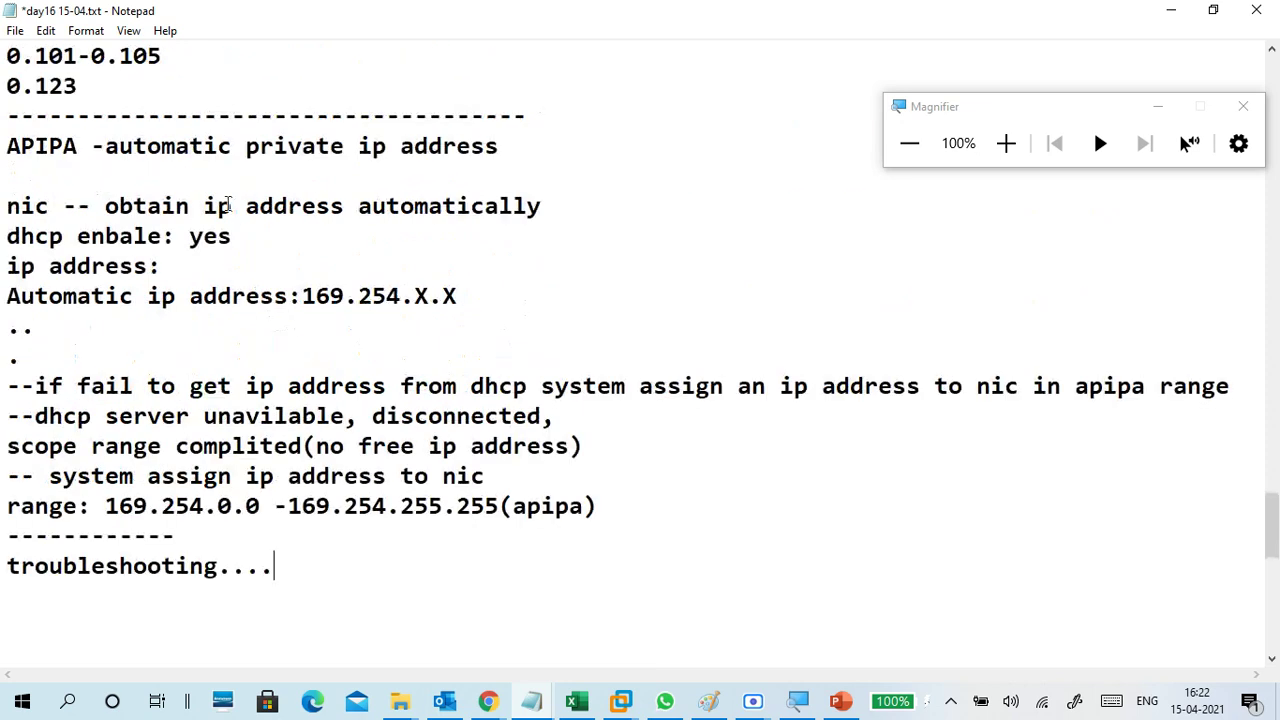
{"action": "scroll", "coordinate": [271, 258], "scroll_direction": "down", "scroll_amount": 1}
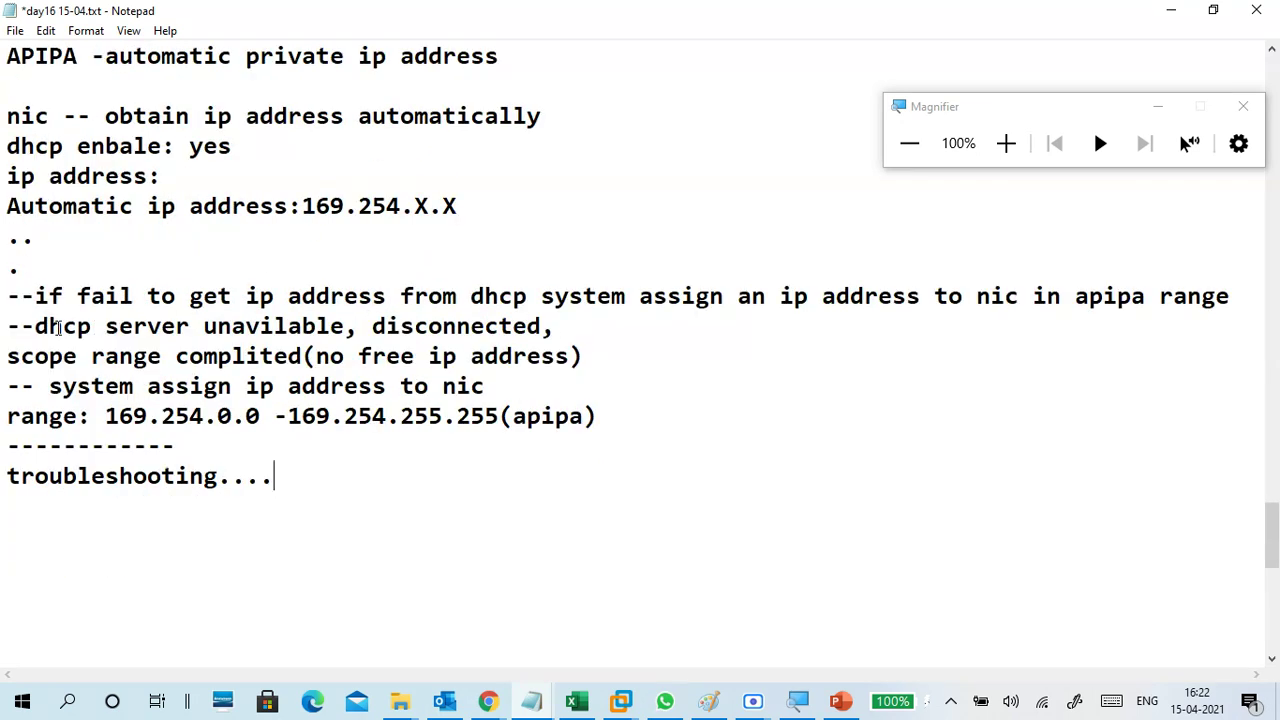
{"action": "left_click_drag", "start_coordinate": [36, 326], "coordinate": [343, 326]}
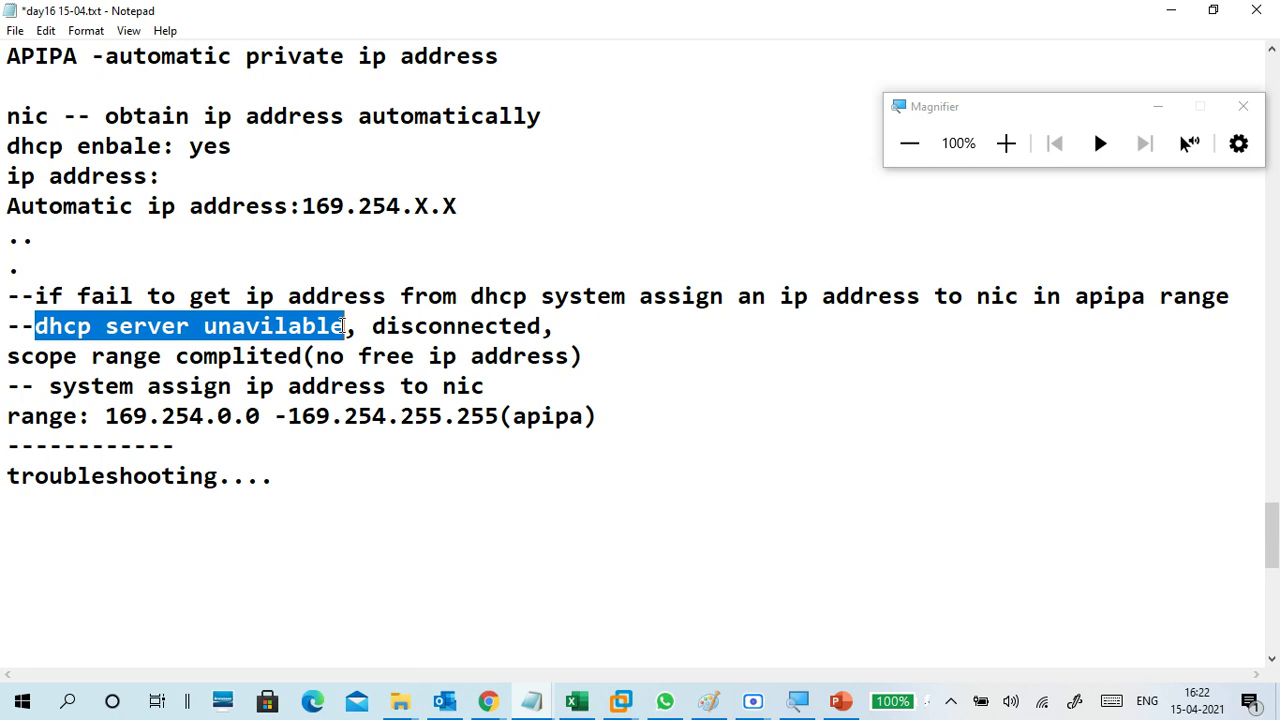
{"action": "left_click", "coordinate": [345, 326]}
{"action": "left_click_drag", "start_coordinate": [34, 326], "coordinate": [202, 336]}
{"action": "left_click", "coordinate": [256, 345]}
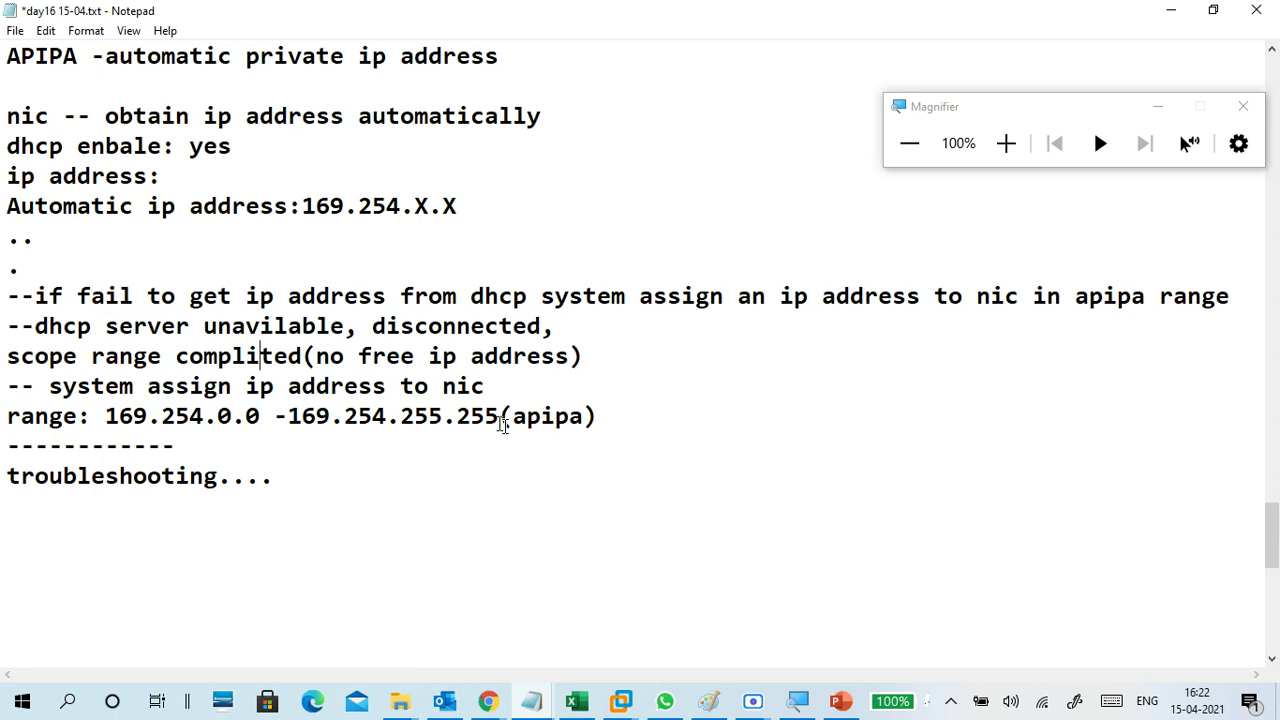
Step: Switch to VMware Workstation and disable the Ethernet0 adapter on the CTS2WINS1 server
{"action": "mouse_move", "coordinate": [640, 680]}
{"action": "left_click", "coordinate": [622, 585]}
{"action": "left_click", "coordinate": [430, 288]}
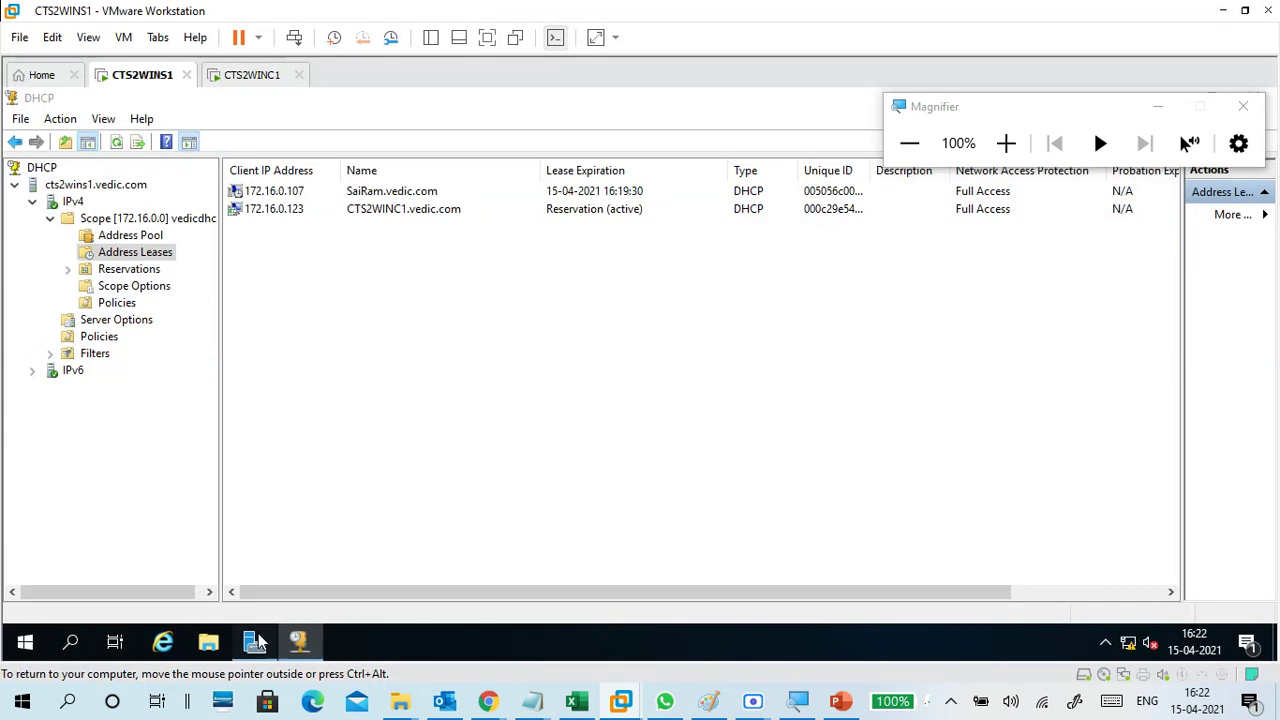
{"action": "key", "text": "alt+Tab"}
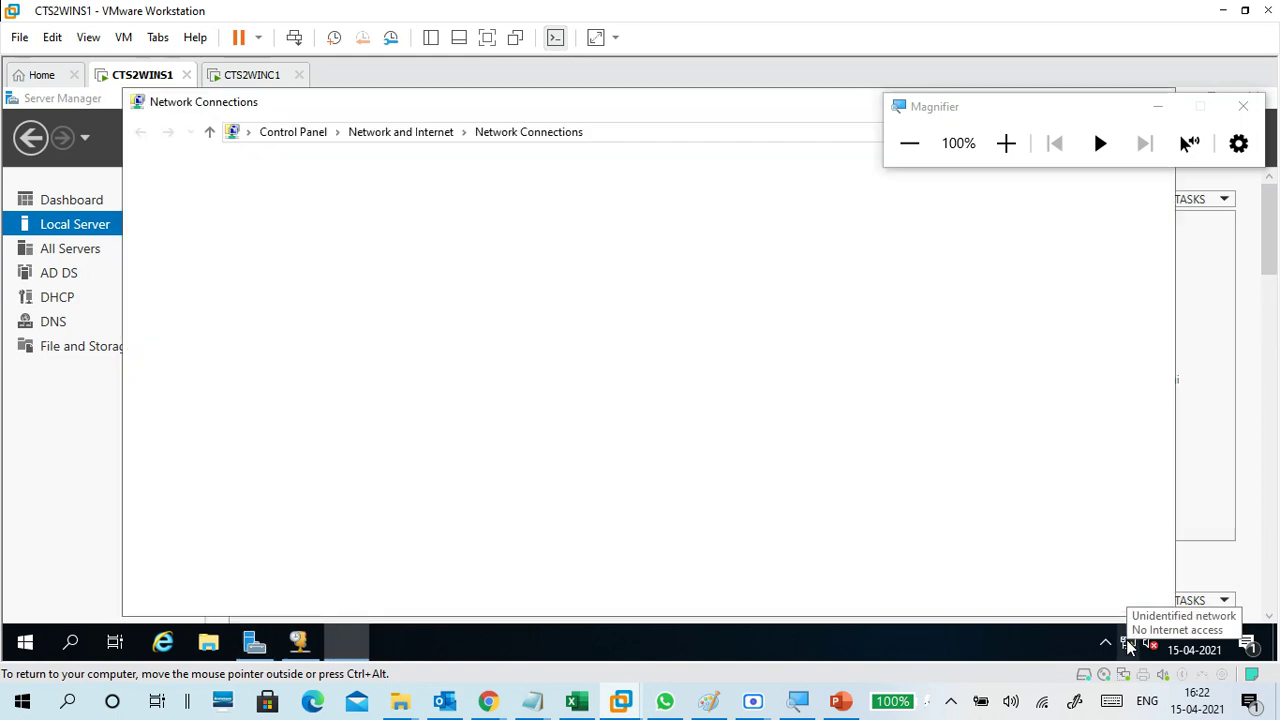
{"action": "left_click", "coordinate": [300, 220]}
{"action": "right_click", "coordinate": [300, 220]}
{"action": "left_click", "coordinate": [313, 245]}
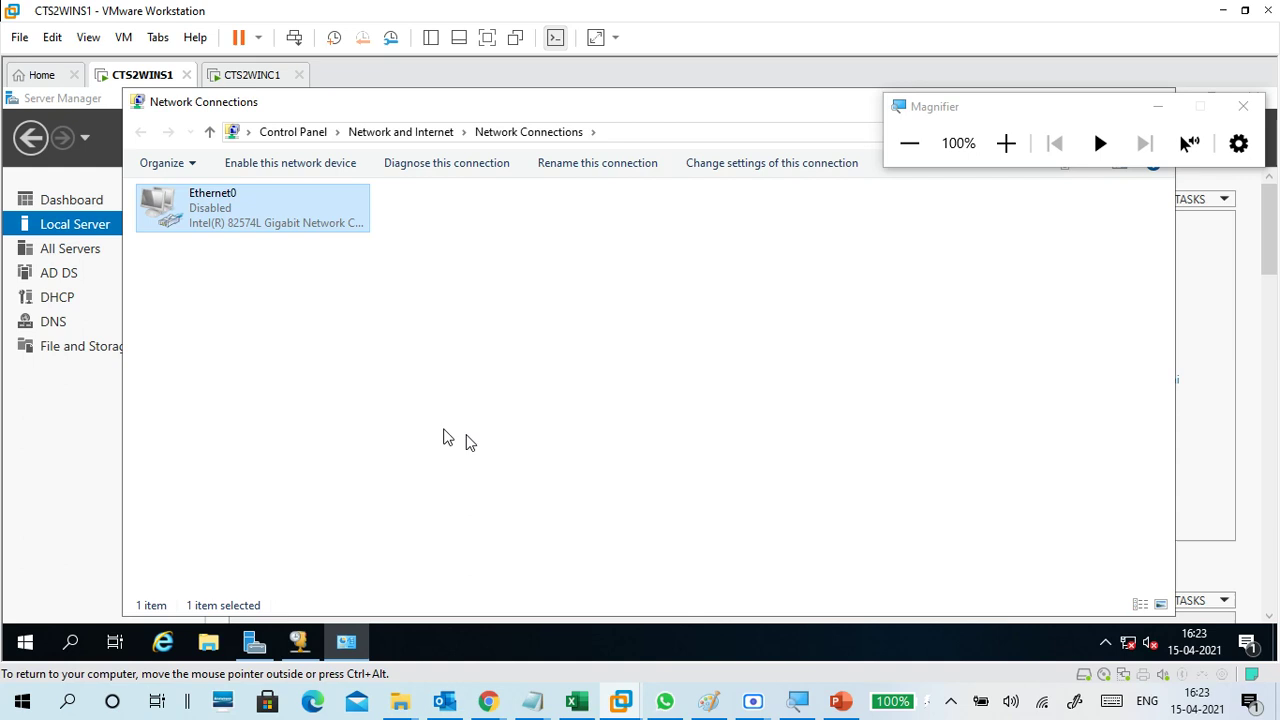
Step: Inspect the network adapter settings of the CTS2WINS1 virtual machine and close them
{"action": "left_click", "coordinate": [123, 40]}
{"action": "left_click", "coordinate": [195, 276]}
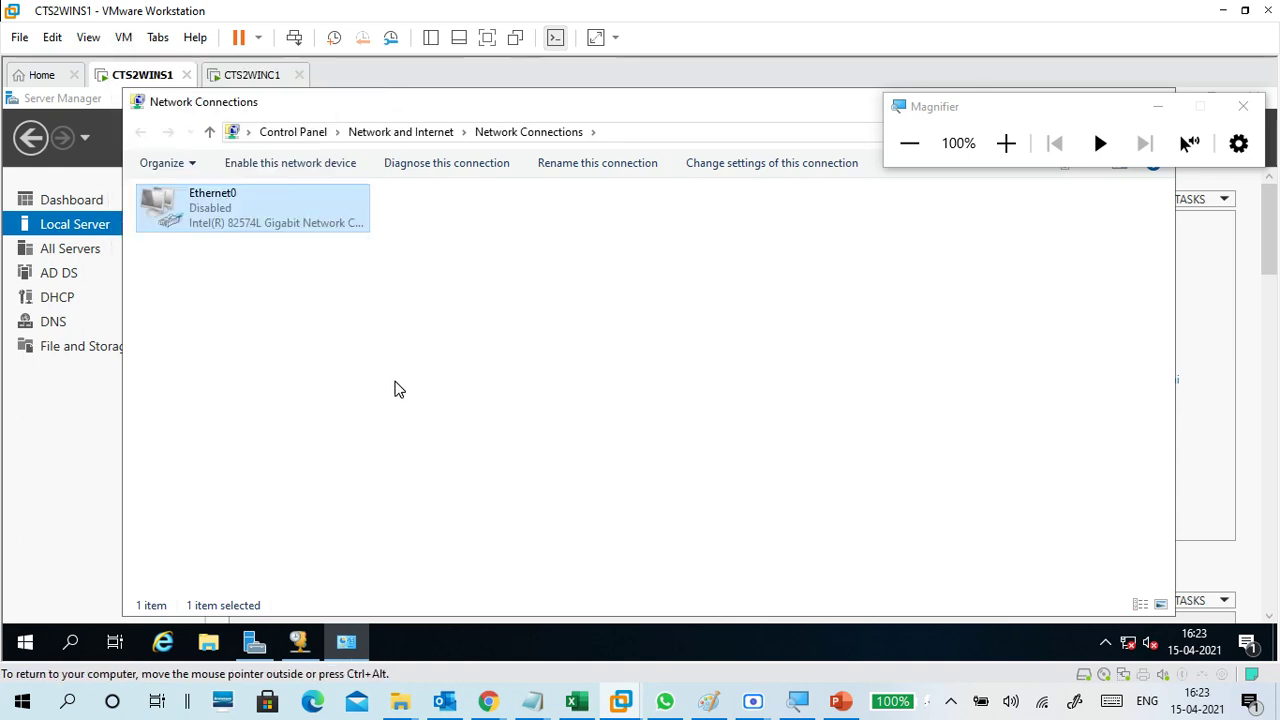
{"action": "left_click", "coordinate": [1006, 143]}
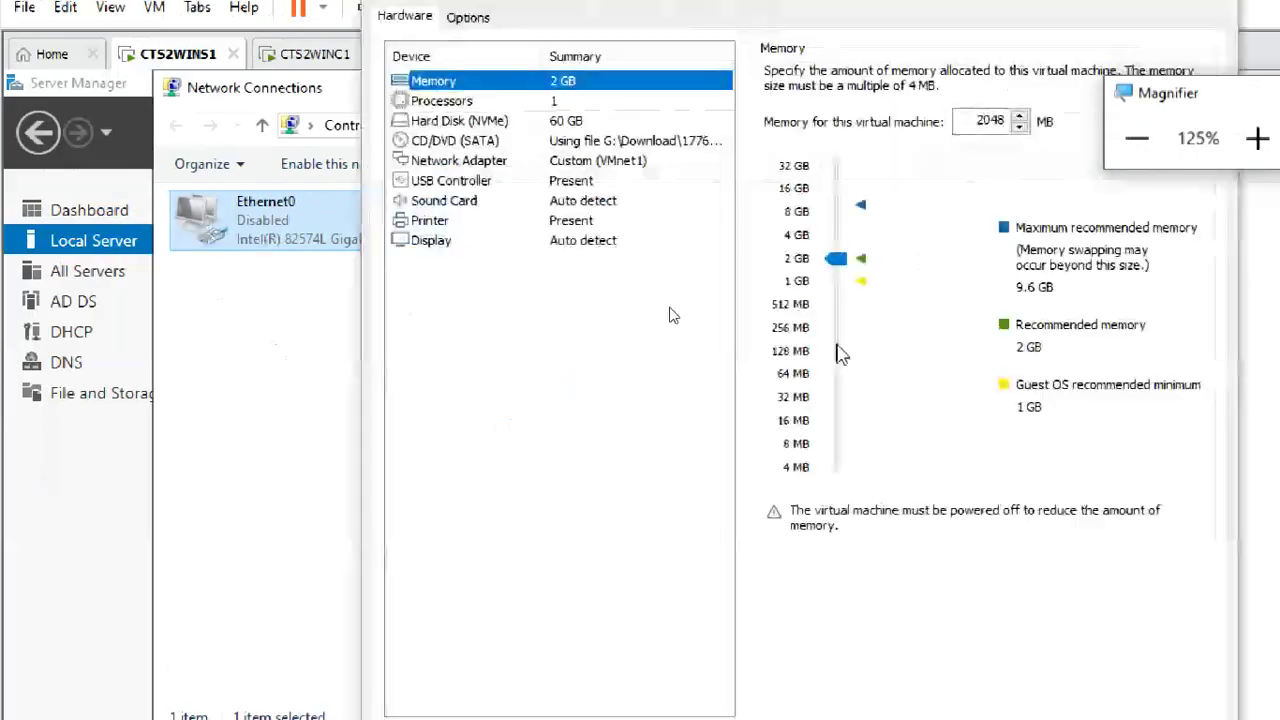
{"action": "left_click", "coordinate": [449, 160]}
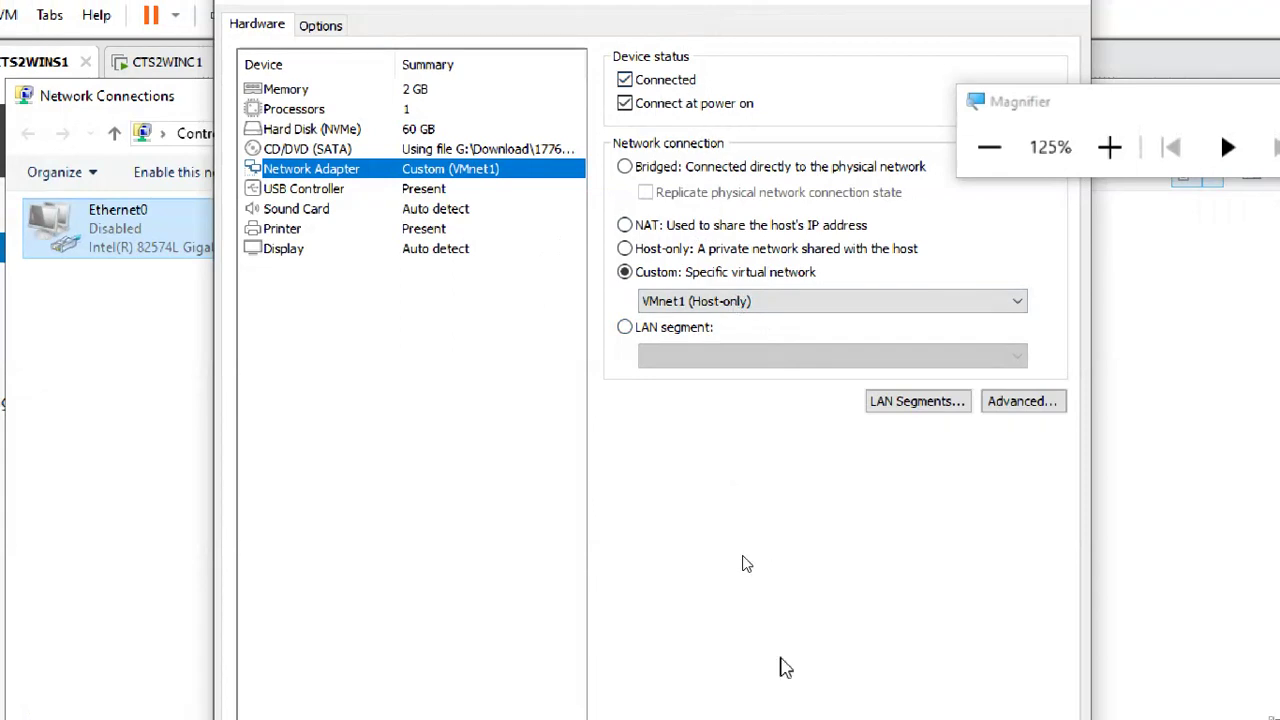
{"action": "left_click", "coordinate": [942, 694]}
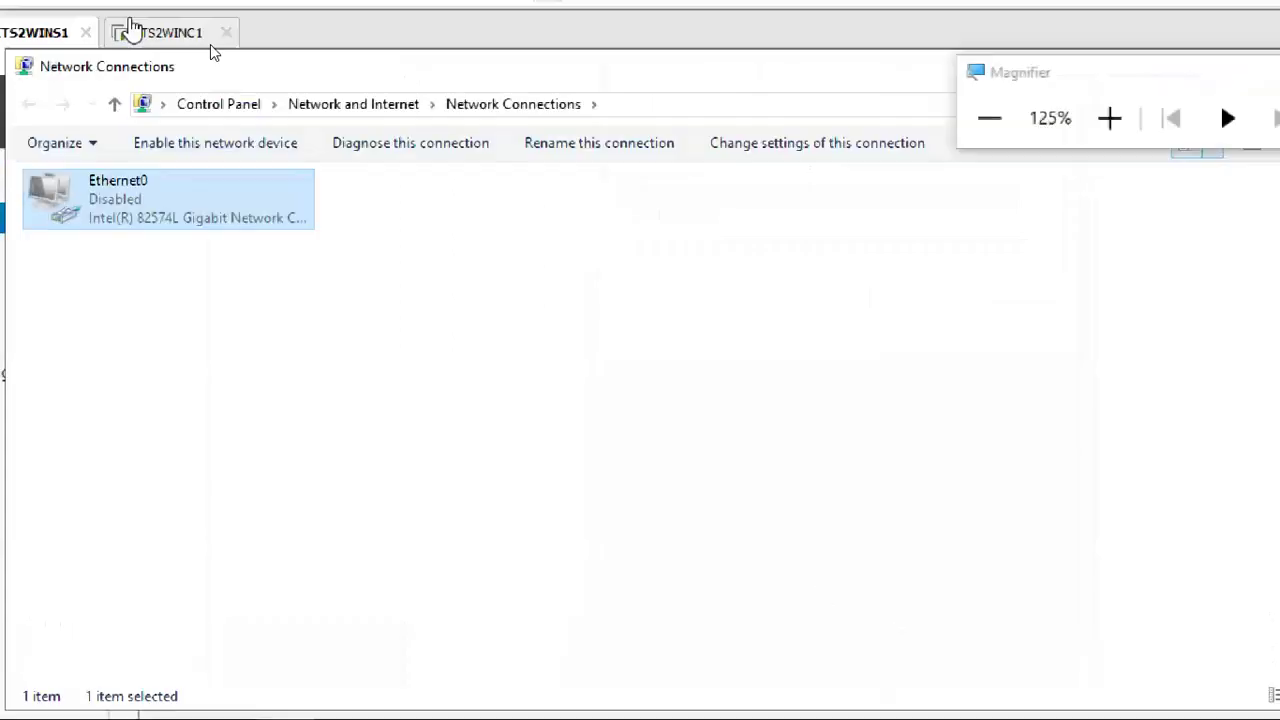
Step: Check the Ethernet0 network connection details on the CTS2WINC1 client and close them
{"action": "left_click", "coordinate": [300, 84]}
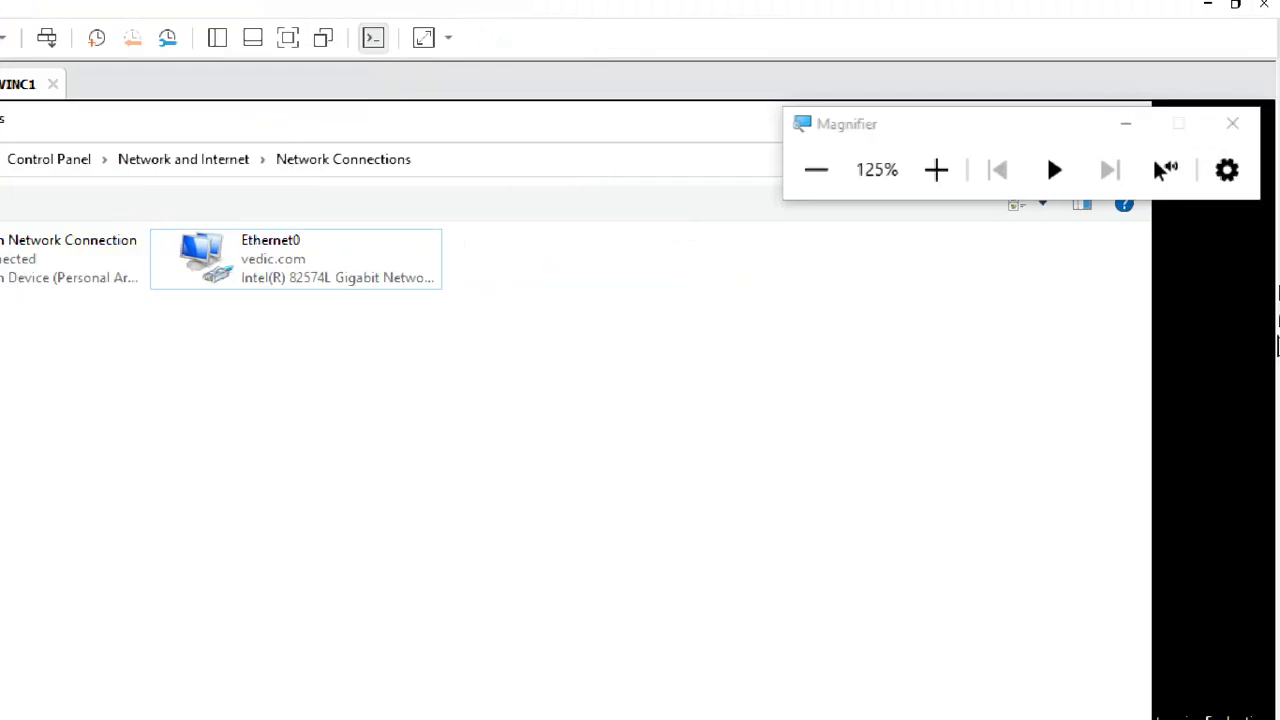
{"action": "left_click", "coordinate": [286, 276]}
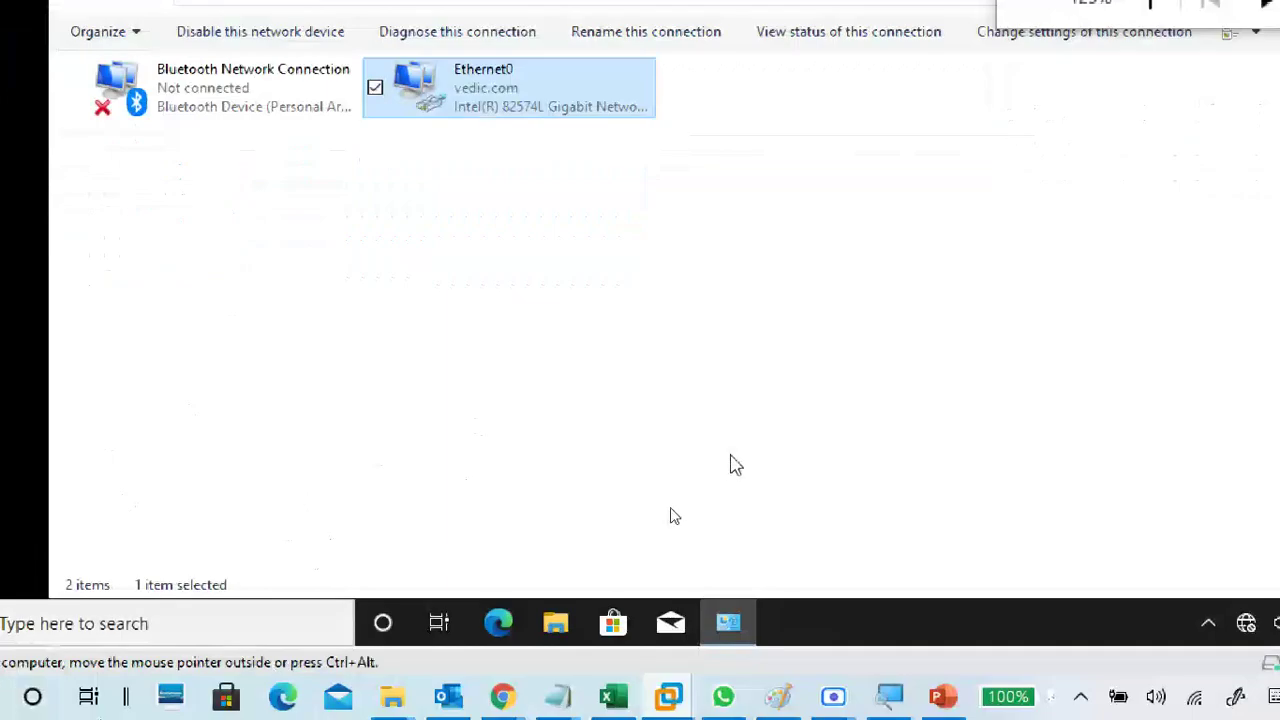
{"action": "right_click", "coordinate": [473, 109]}
{"action": "left_click", "coordinate": [377, 150]}
{"action": "left_click", "coordinate": [550, 327]}
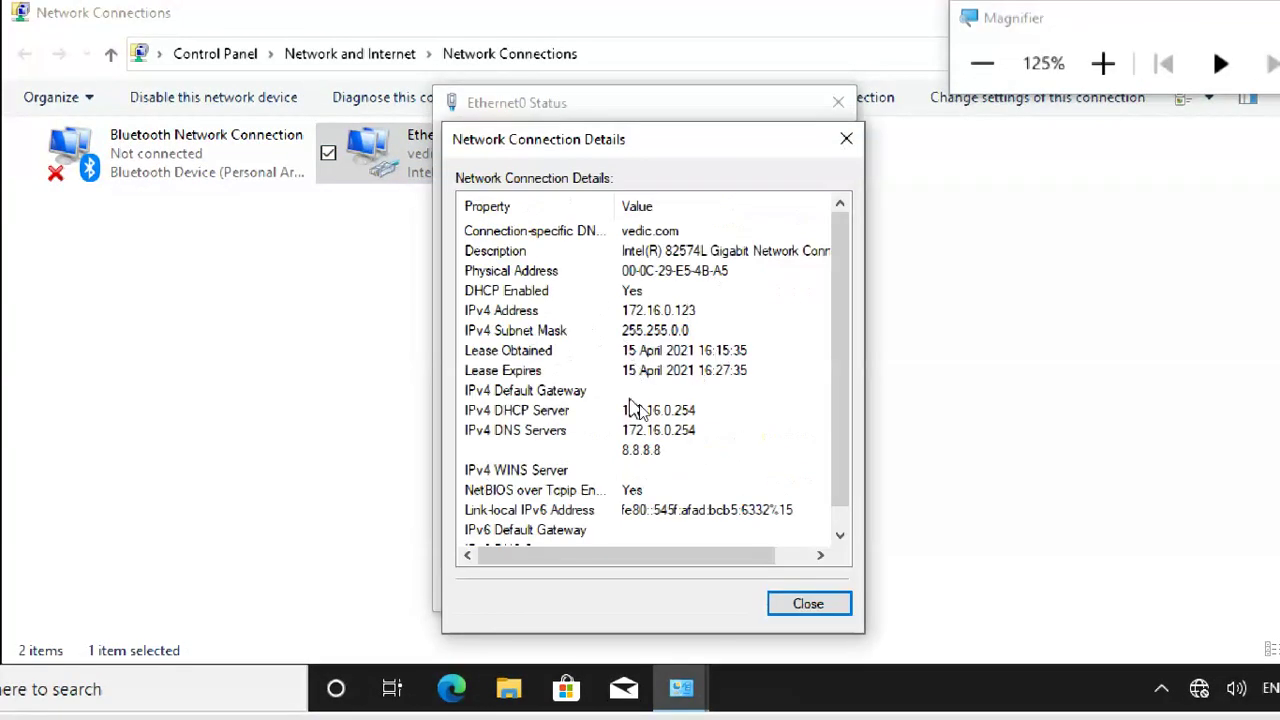
{"action": "left_click", "coordinate": [815, 606]}
{"action": "left_click", "coordinate": [810, 592]}
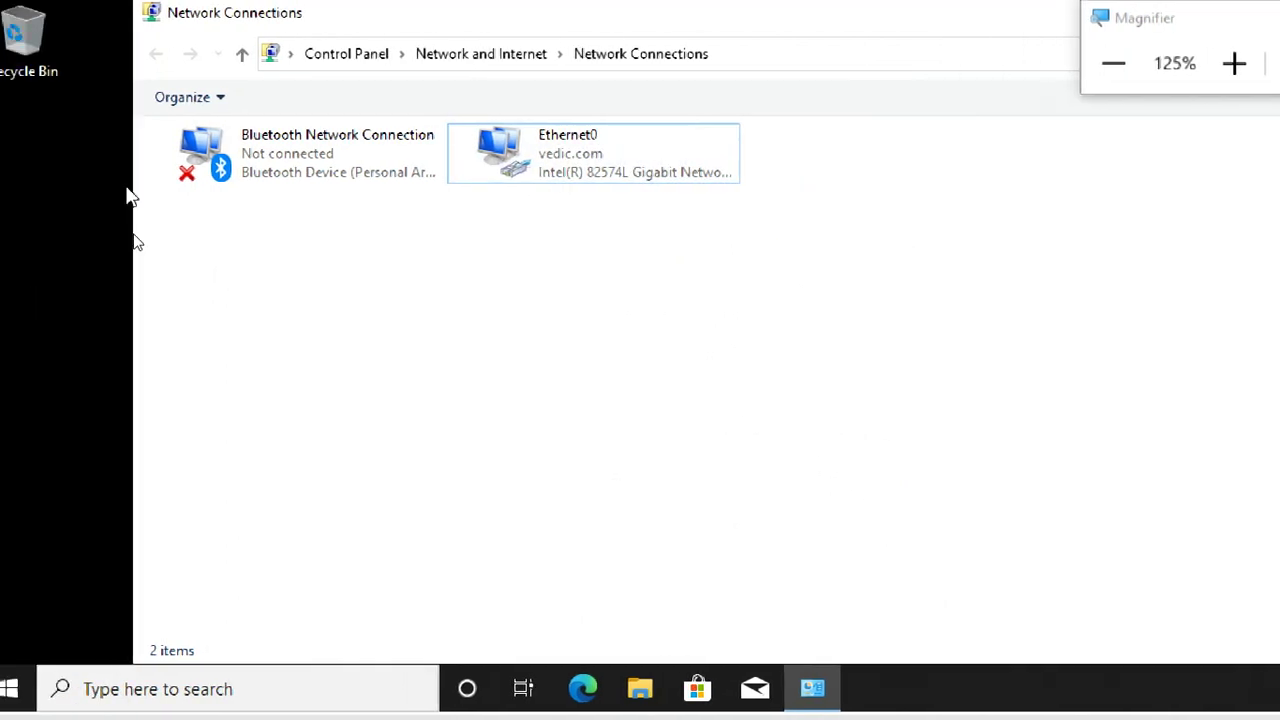
Step: Open a command prompt on the CTS2WINC1 client and run ipconfig /release
{"action": "right_click", "coordinate": [510, 160]}
{"action": "left_click", "coordinate": [613, 313]}
{"action": "key", "text": "super+r"}
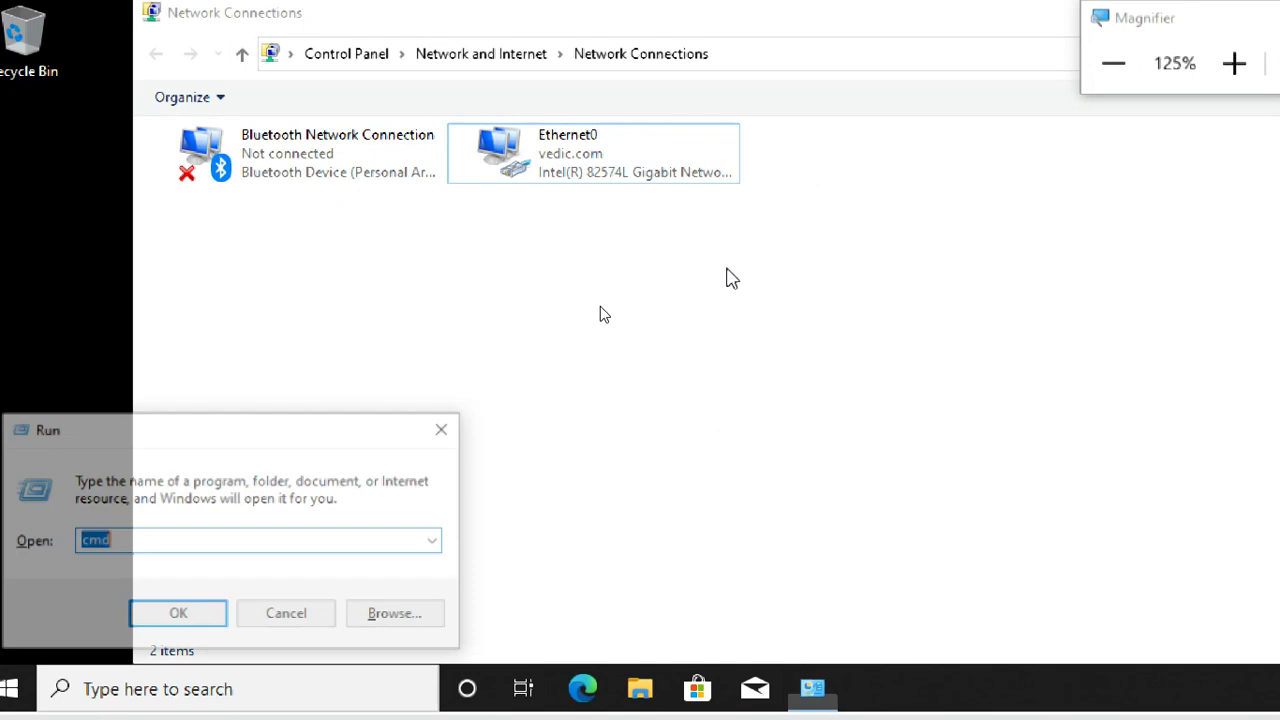
{"action": "key", "text": "Return"}
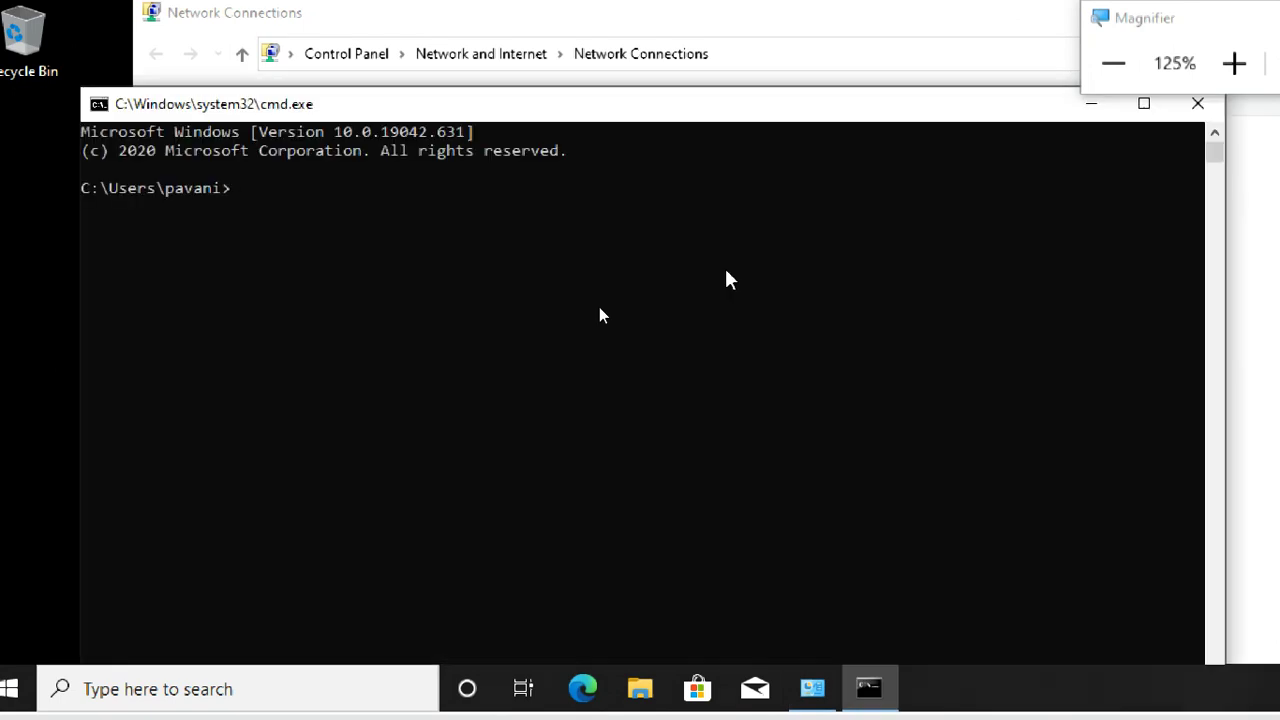
{"action": "type", "text": "ipconfig /r"}
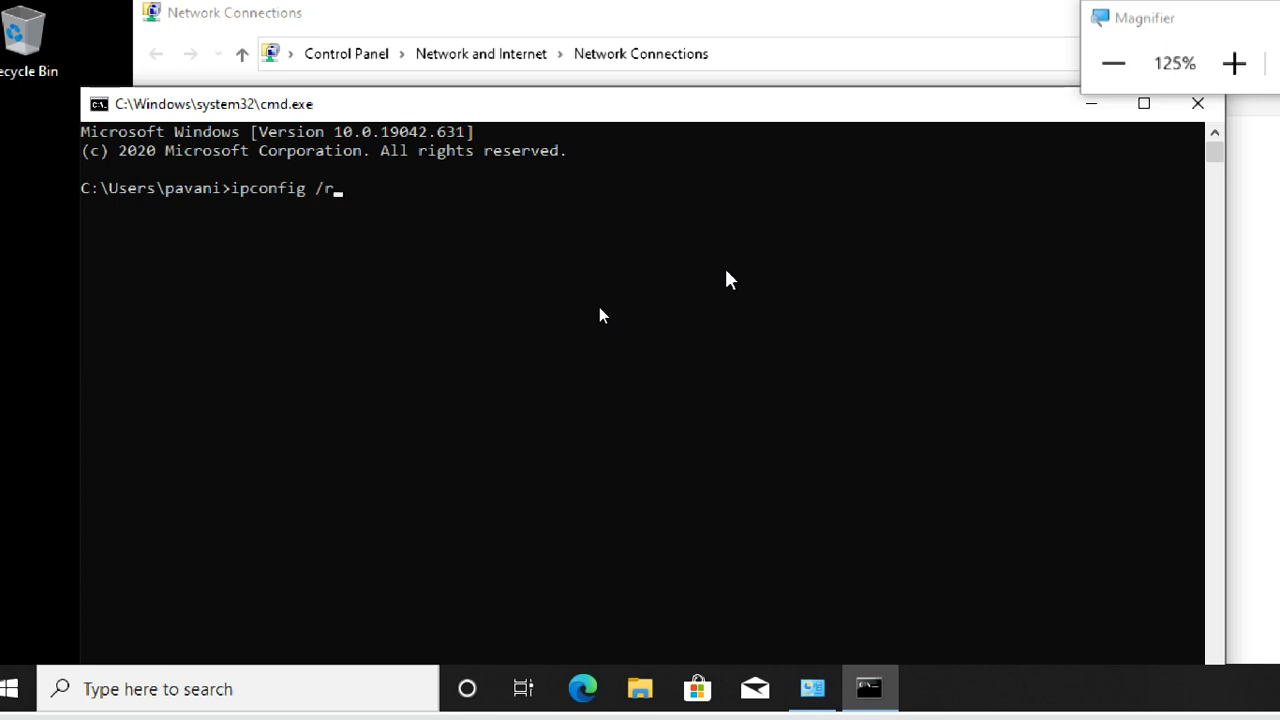
{"action": "type", "text": "elease"}
{"action": "key", "text": "Return"}
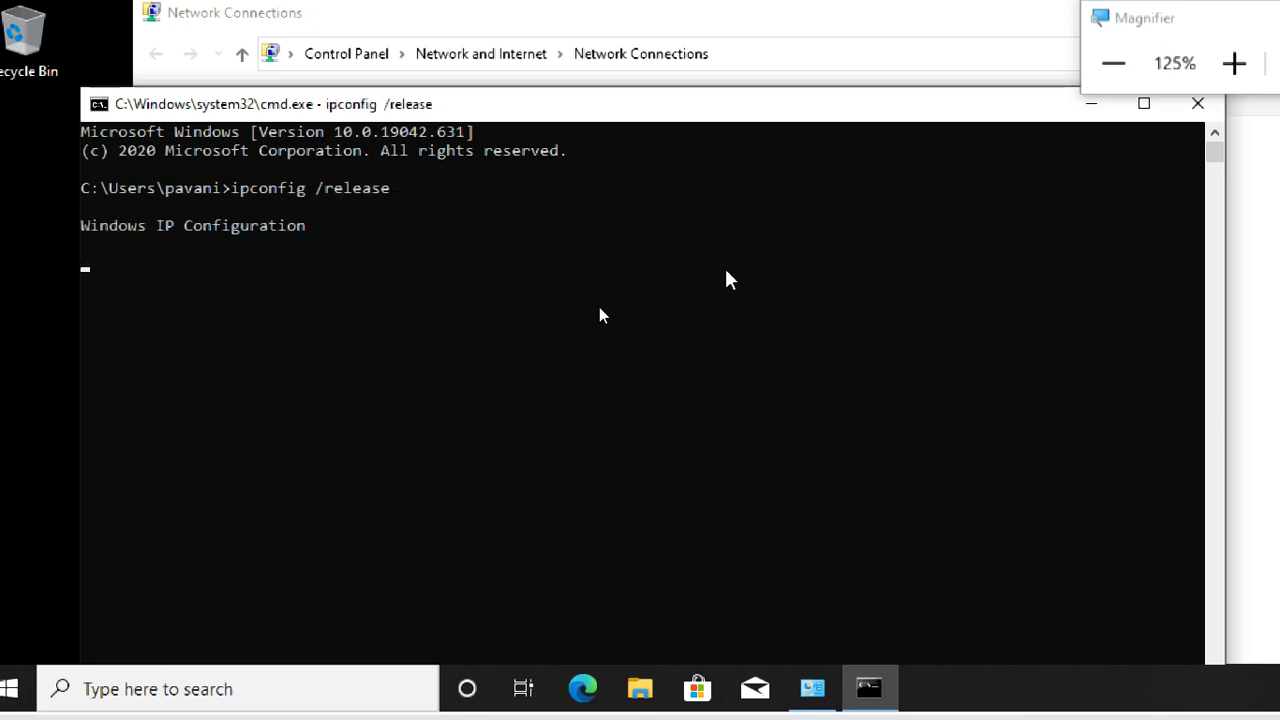
{"action": "key", "text": "super+plus"}
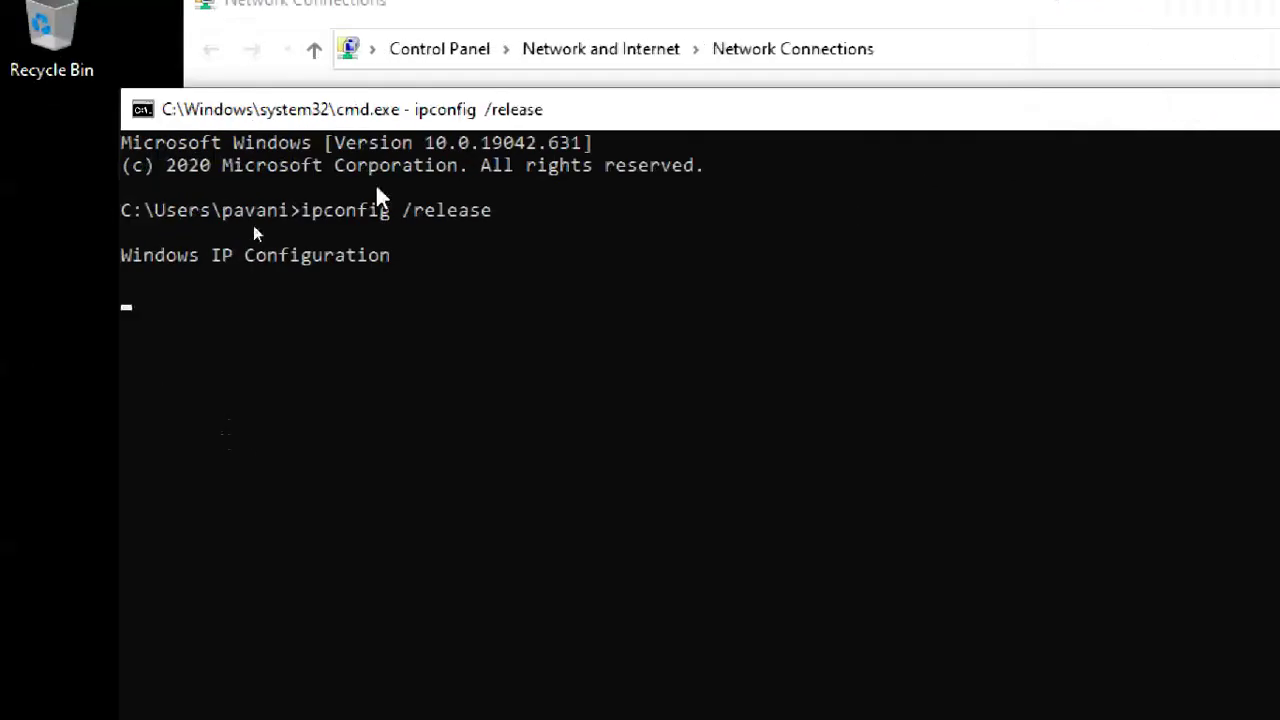
{"action": "left_click_drag", "start_coordinate": [363, 277], "coordinate": [351, 300]}
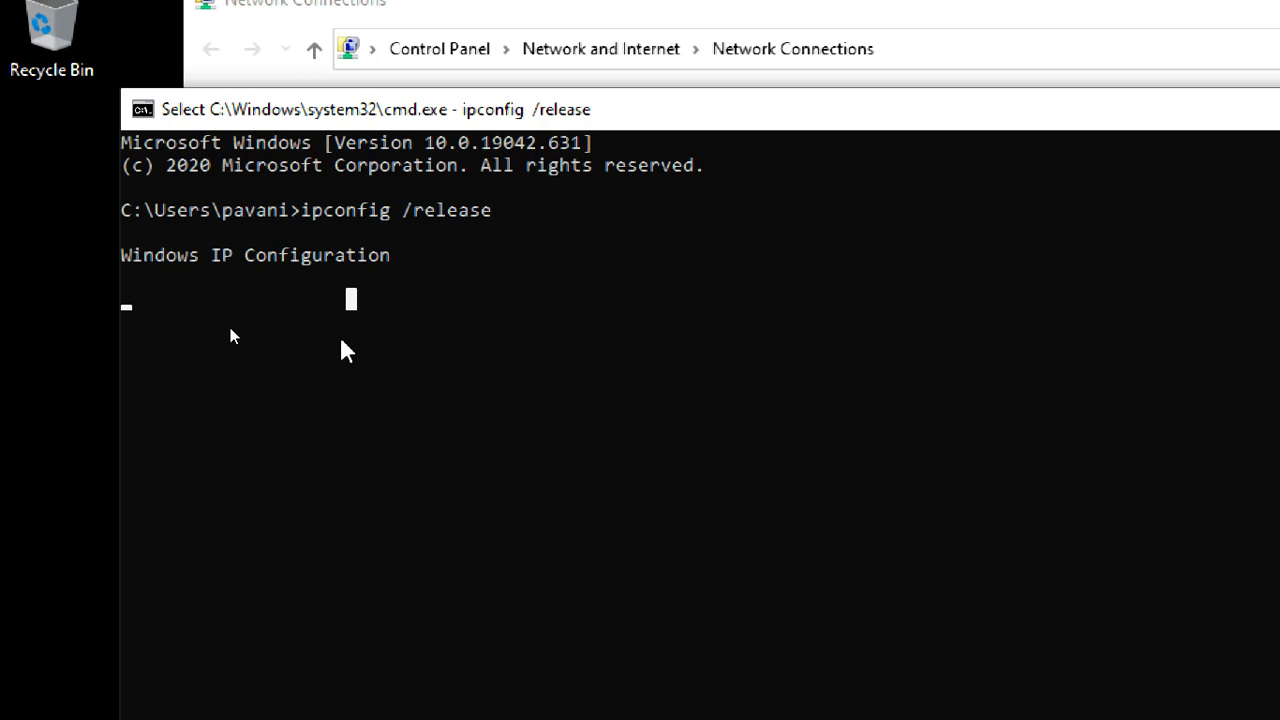
{"action": "left_click", "coordinate": [340, 340]}
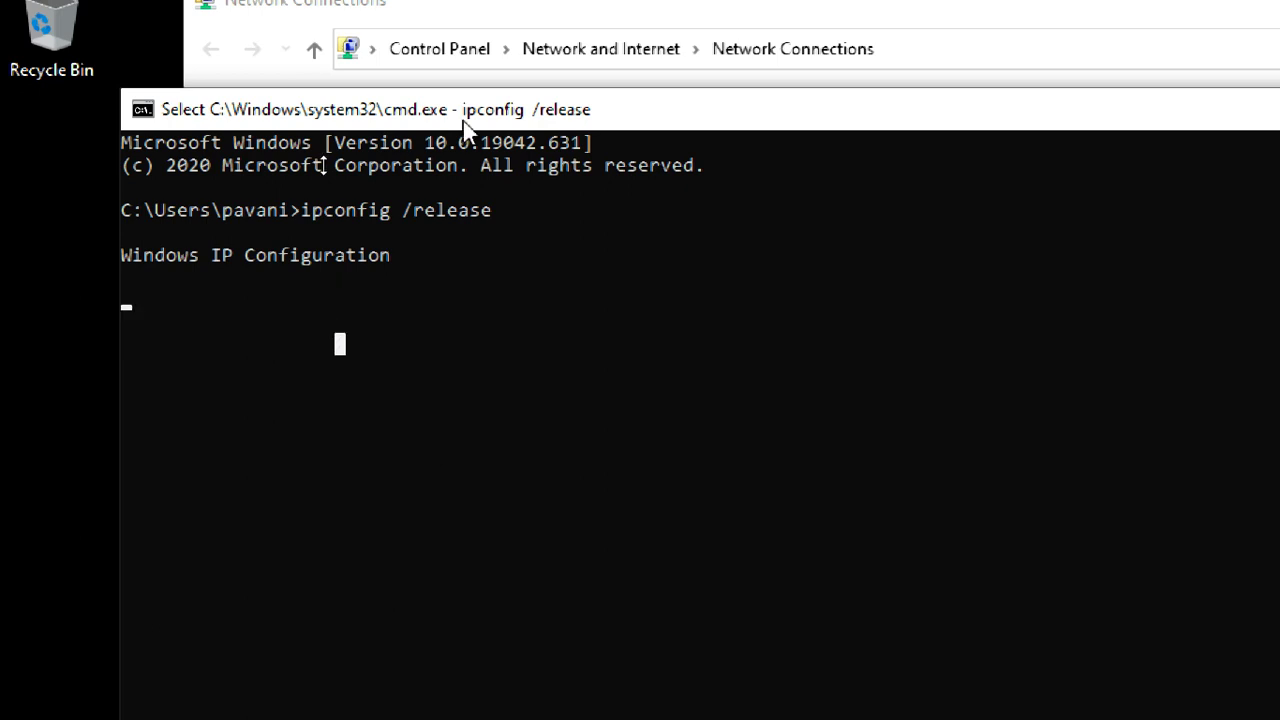
Step: Open the Ethernet0 connection details on the CTS2WINC1 client and examine the autoconfiguration IPv4 address and subnet mask
{"action": "left_click", "coordinate": [530, 5]}
{"action": "left_click", "coordinate": [778, 194]}
{"action": "right_click", "coordinate": [778, 194]}
{"action": "left_click", "coordinate": [661, 251]}
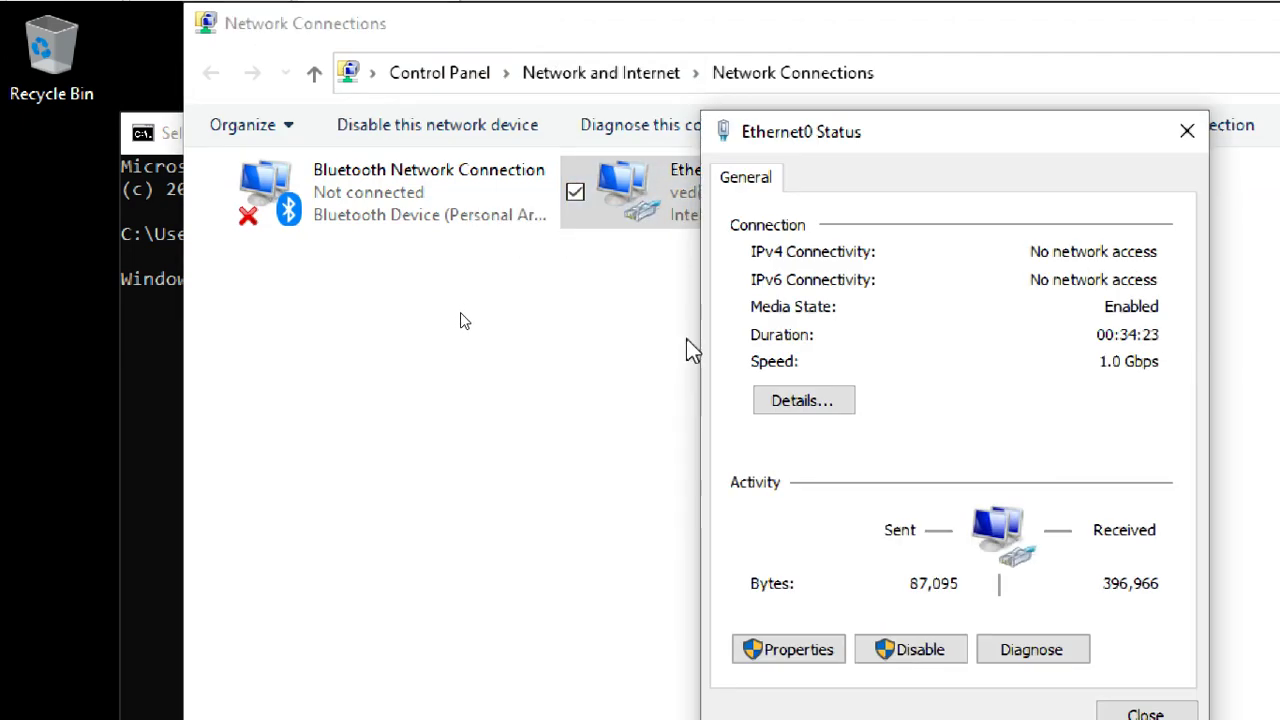
{"action": "left_click", "coordinate": [789, 403]}
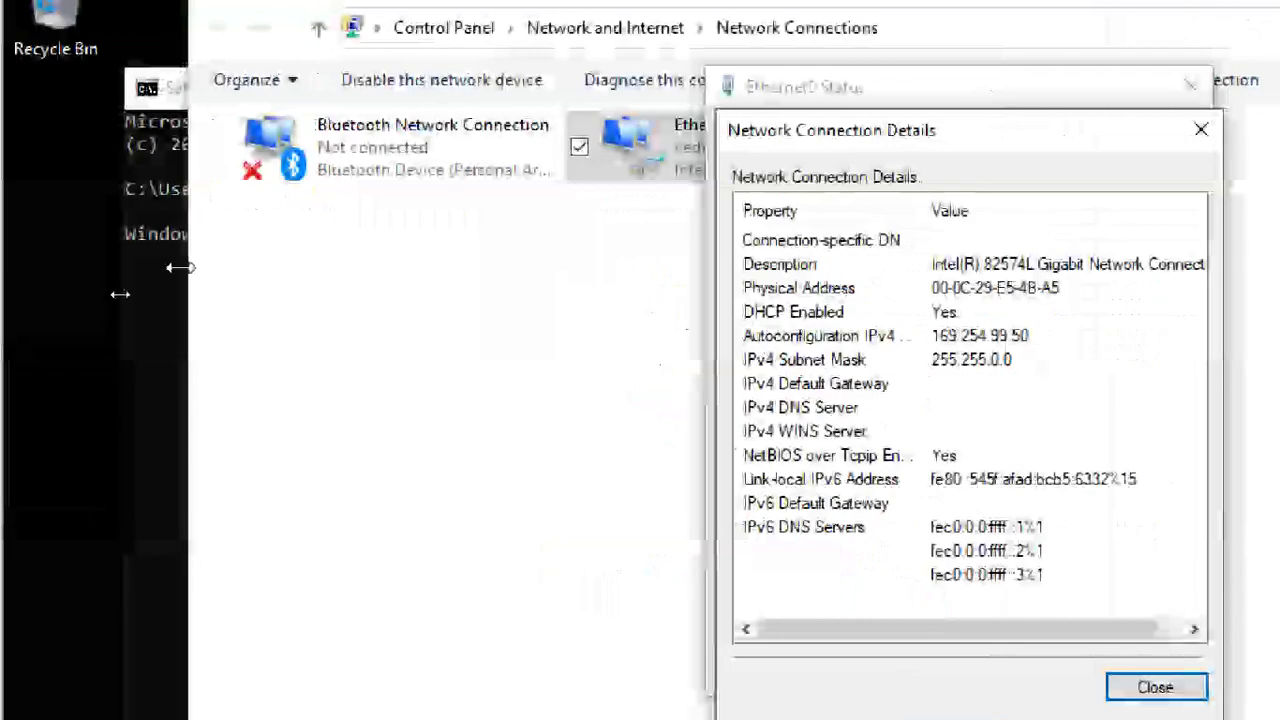
{"action": "left_click", "coordinate": [955, 342]}
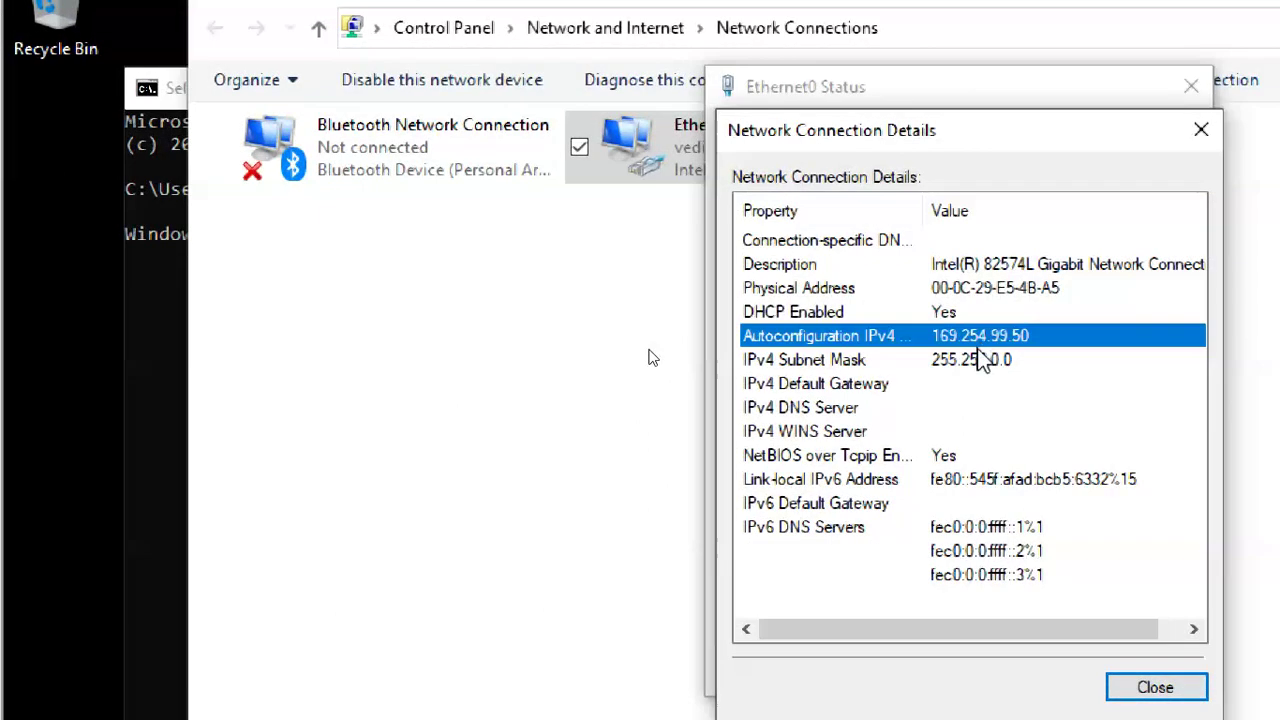
{"action": "left_click", "coordinate": [962, 362]}
{"action": "left_click", "coordinate": [805, 338]}
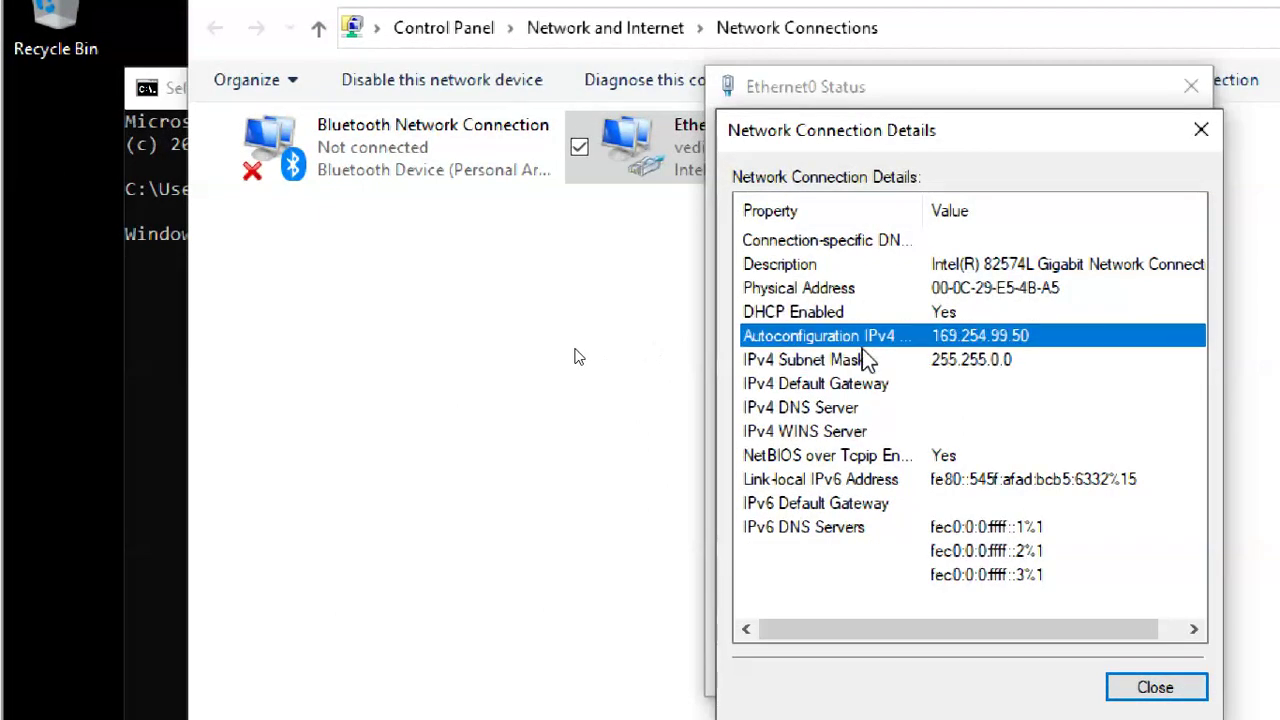
Step: Check the DHCP Enabled, IPv4 address and subnet mask entries, and close the Ethernet0 details and status windows
{"action": "left_click_drag", "start_coordinate": [927, 207], "coordinate": [991, 229]}
{"action": "left_click", "coordinate": [1005, 310]}
{"action": "left_click", "coordinate": [1010, 334]}
{"action": "left_click", "coordinate": [1050, 362]}
{"action": "left_click", "coordinate": [1152, 688]}
{"action": "left_click", "coordinate": [1148, 680]}
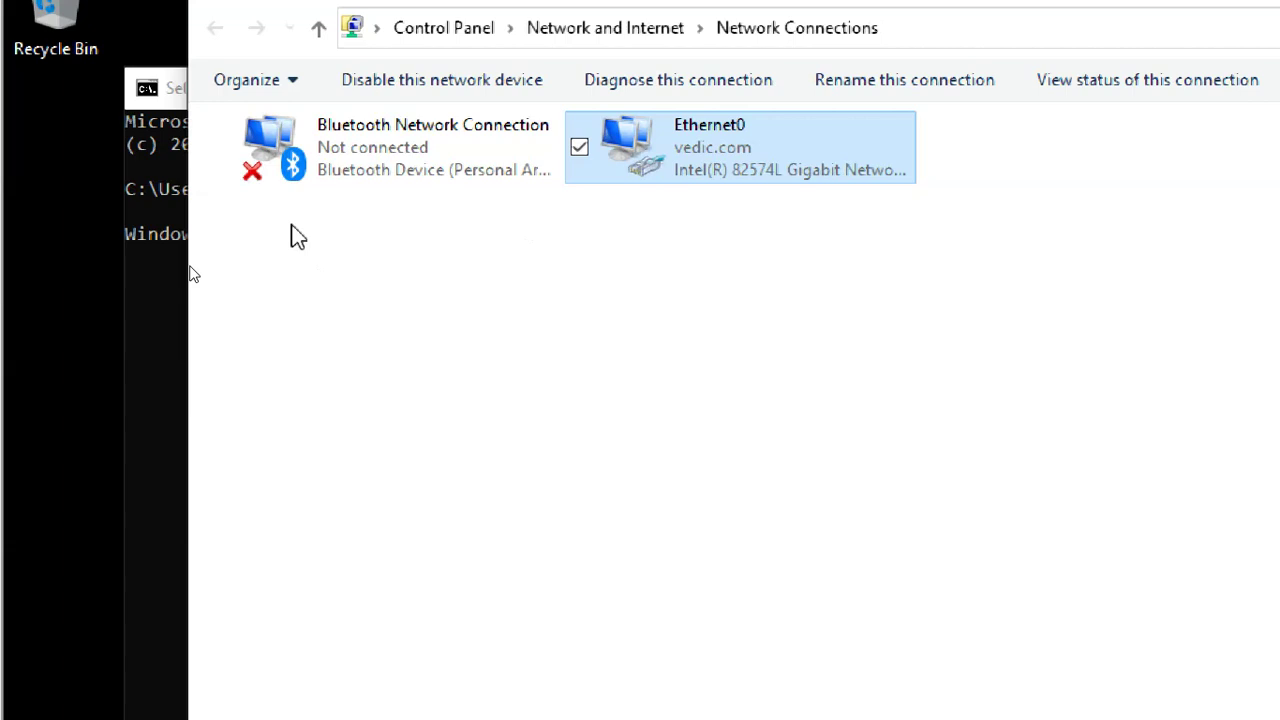
Step: Return to the command prompt and examine the autoconfiguration IPv4 address in the ipconfig /release output
{"action": "left_click", "coordinate": [150, 263]}
{"action": "key", "text": "Return"}
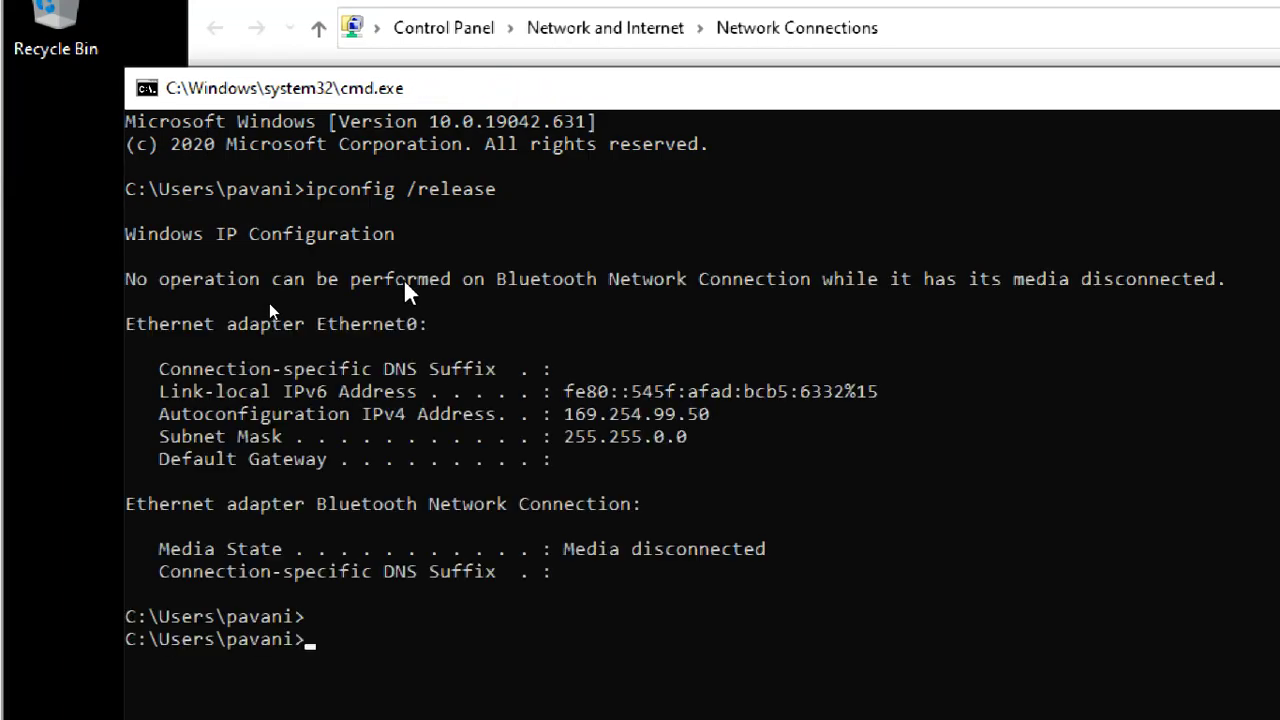
{"action": "left_click_drag", "start_coordinate": [566, 413], "coordinate": [725, 435]}
{"action": "left_click", "coordinate": [716, 422]}
Step: Run ipconfig /renew in the command prompt on the CTS2WINC1 client
{"action": "key", "text": "Up"}
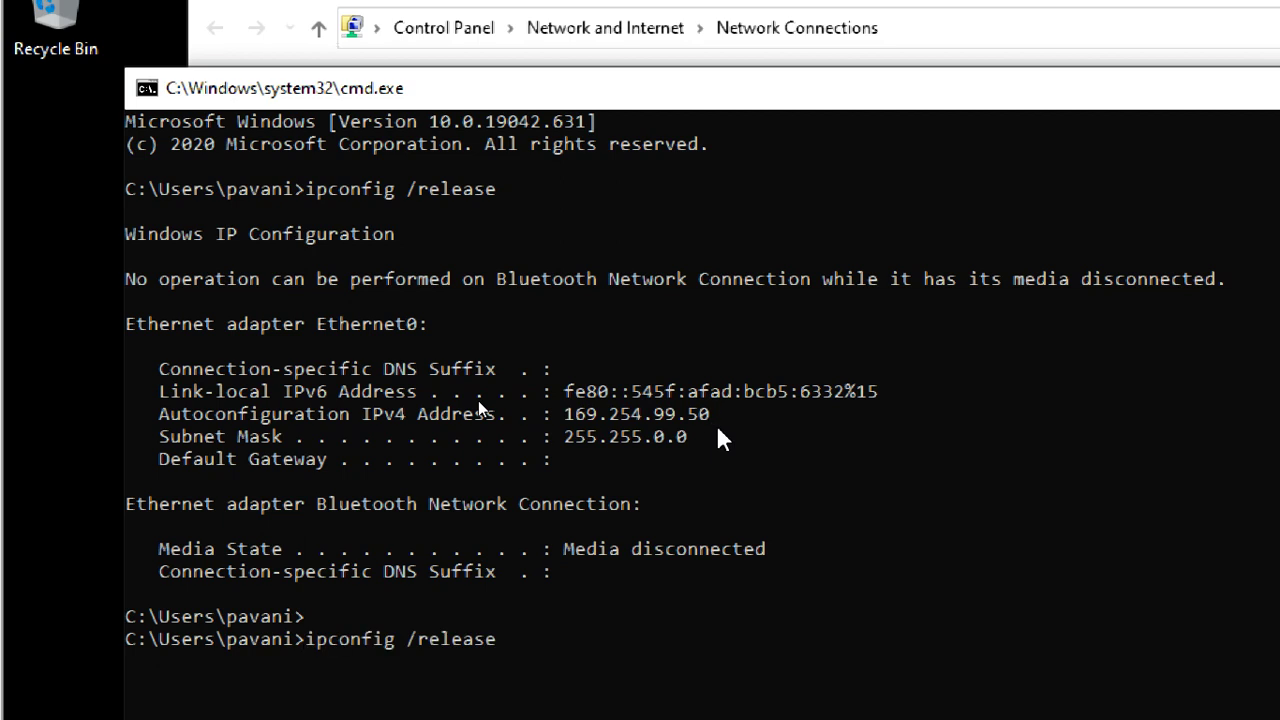
{"action": "type", "text": "w"}
{"action": "key", "text": "Return"}
{"action": "scroll", "coordinate": [406, 453], "scroll_direction": "down", "scroll_amount": 8}
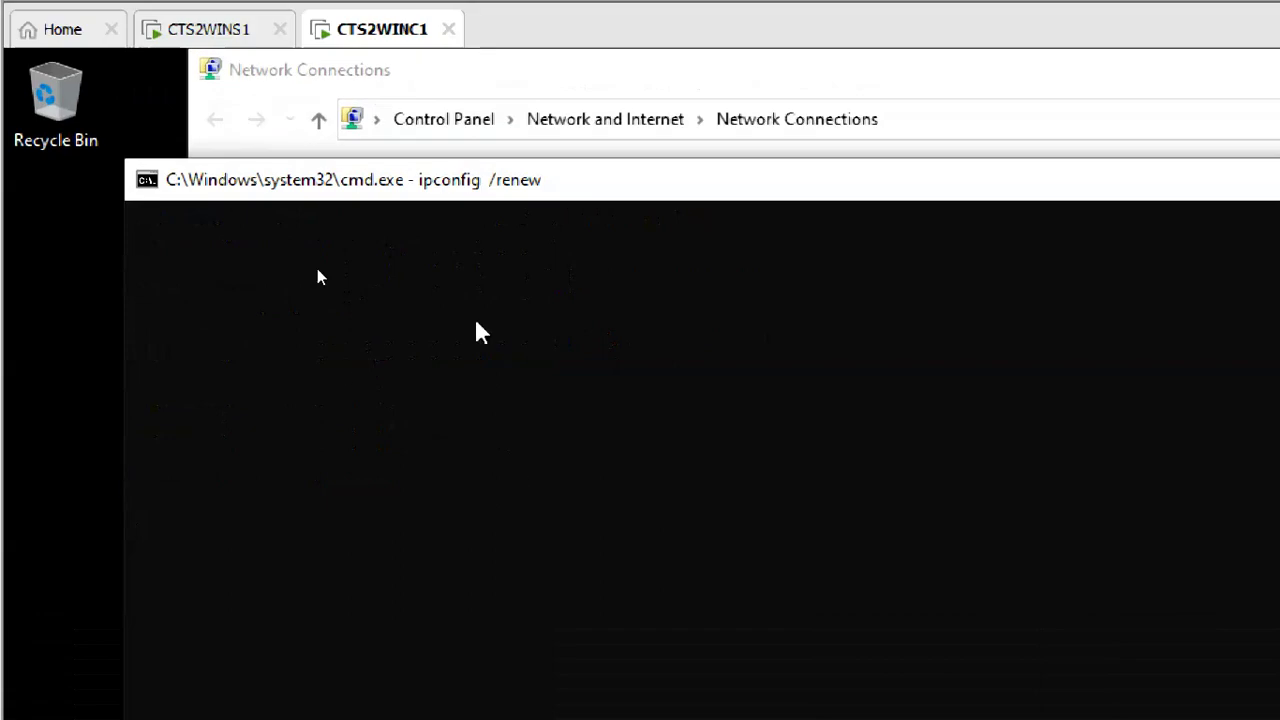
{"action": "scroll", "coordinate": [520, 478], "scroll_direction": "up", "scroll_amount": 2}
{"action": "scroll", "coordinate": [528, 482], "scroll_direction": "down", "scroll_amount": 1}
{"action": "left_click", "coordinate": [506, 424]}
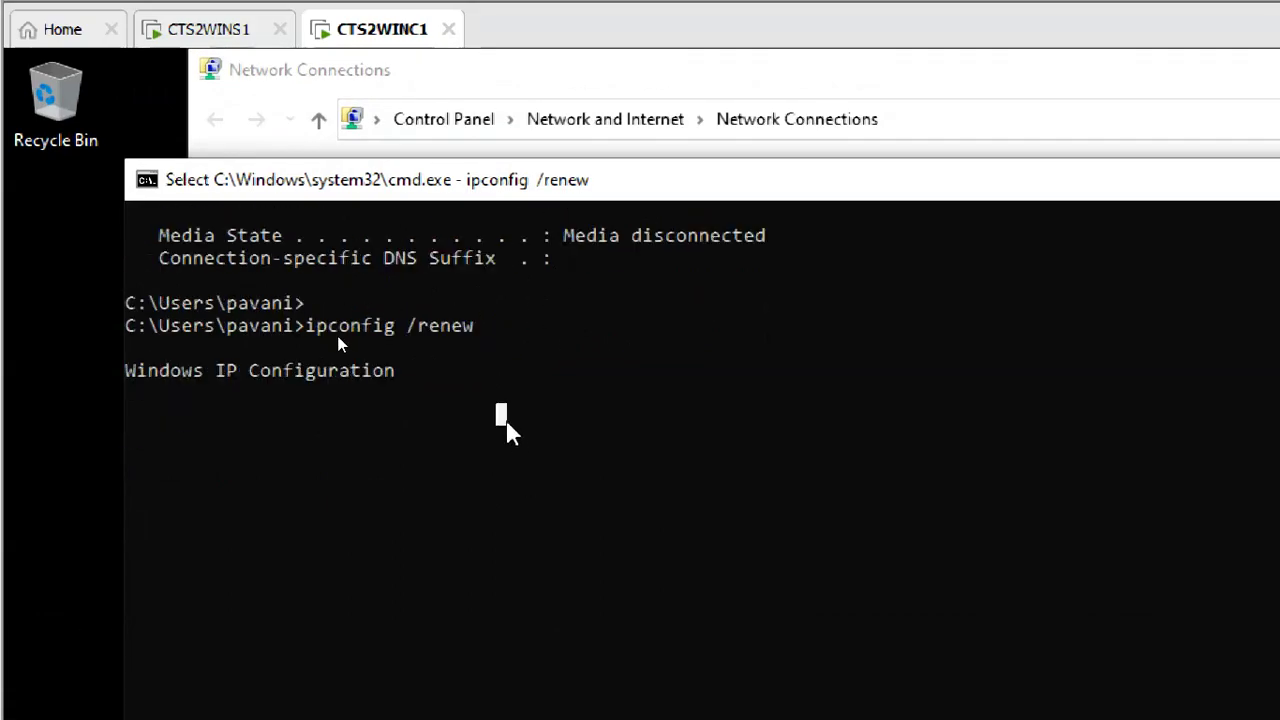
{"action": "left_click", "coordinate": [886, 88]}
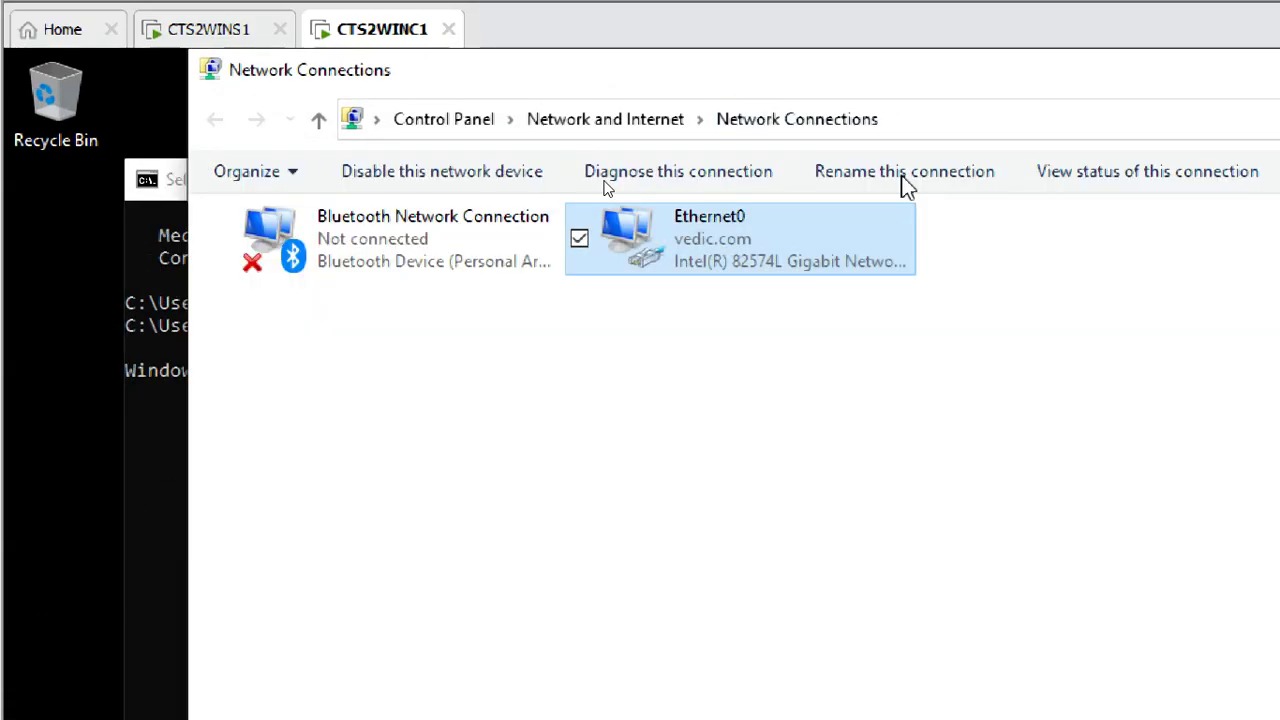
{"action": "left_click", "coordinate": [155, 300]}
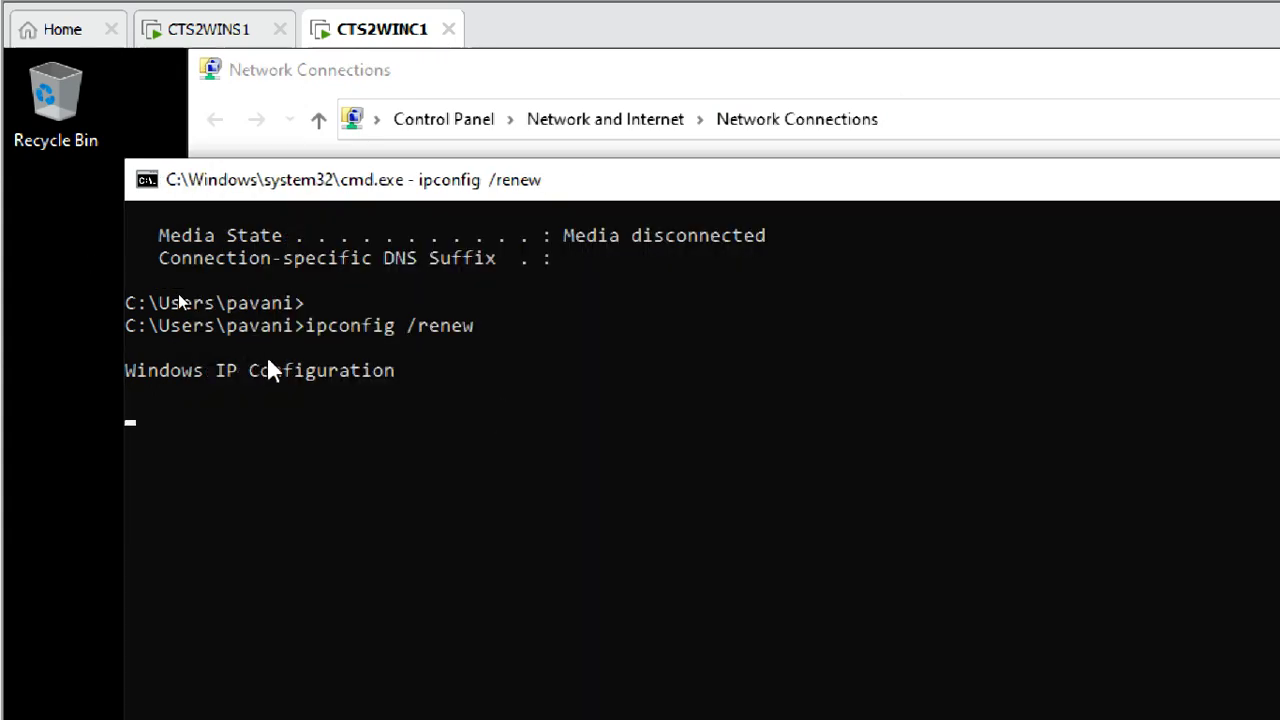
Step: Bring up the CTS2WINS1 server, switch to the notes in Notepad, and review the listed causes of a client failing to get a DHCP address
{"action": "left_click", "coordinate": [210, 29]}
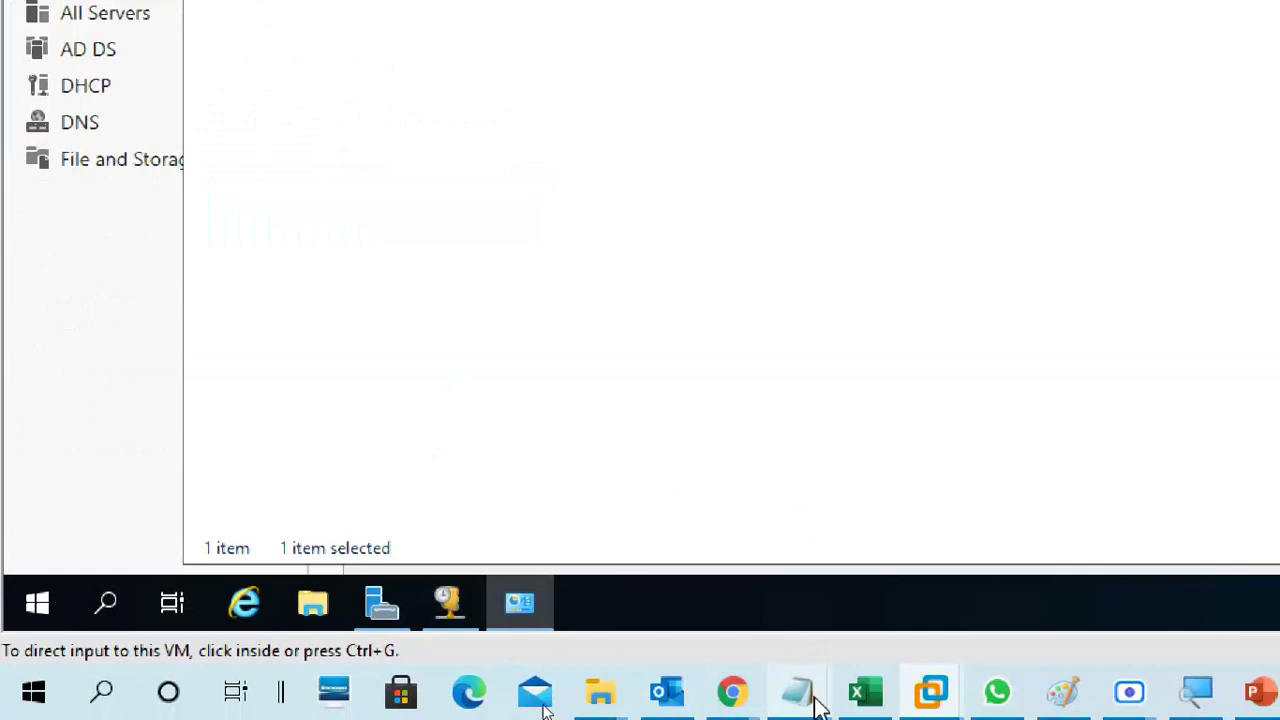
{"action": "mouse_move", "coordinate": [815, 705]}
{"action": "left_click", "coordinate": [966, 600]}
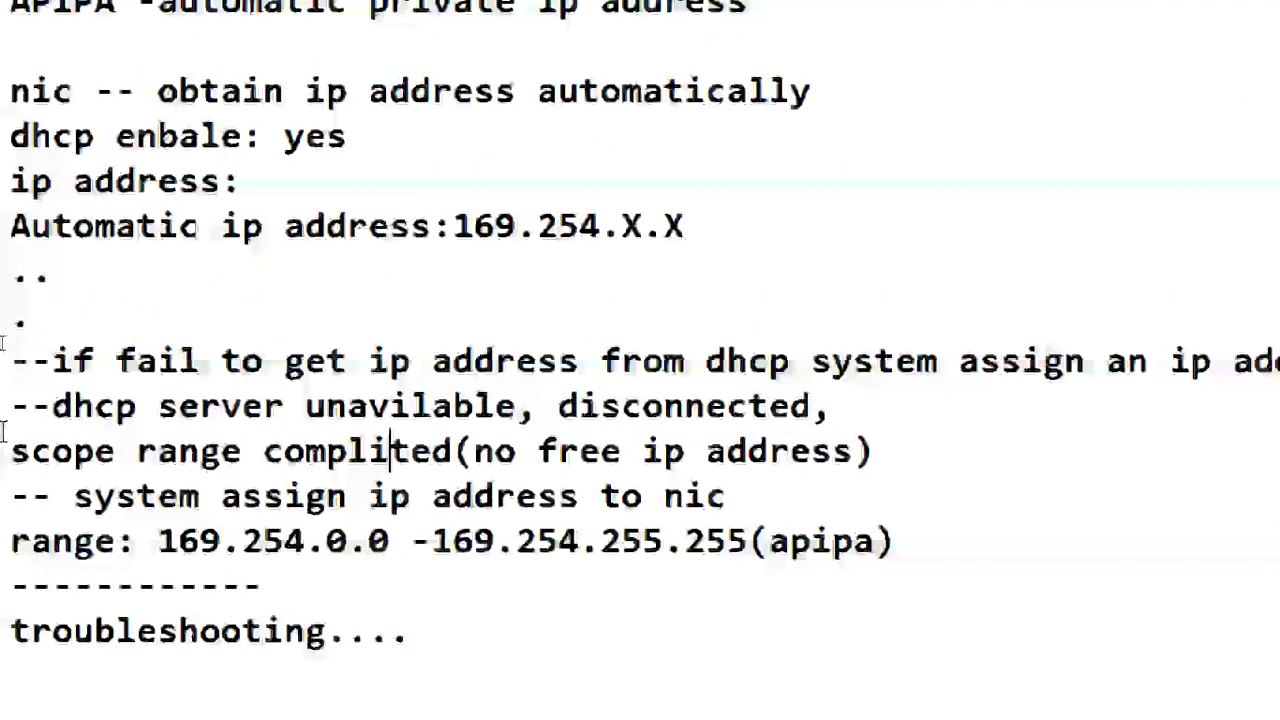
{"action": "left_click", "coordinate": [53, 405]}
{"action": "left_click_drag", "start_coordinate": [57, 405], "coordinate": [638, 413]}
{"action": "left_click_drag", "start_coordinate": [557, 405], "coordinate": [812, 405]}
{"action": "left_click_drag", "start_coordinate": [95, 451], "coordinate": [946, 453]}
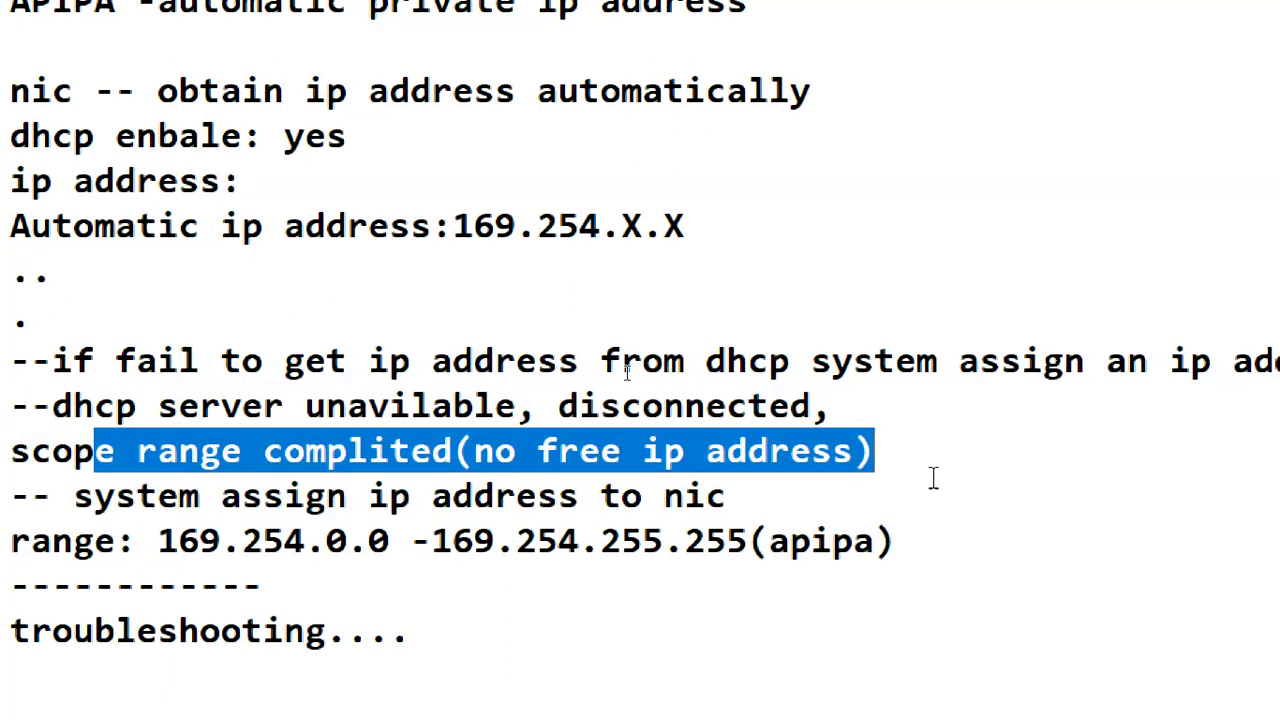
{"action": "left_click", "coordinate": [494, 405]}
{"action": "left_click_drag", "start_coordinate": [494, 405], "coordinate": [516, 405]}
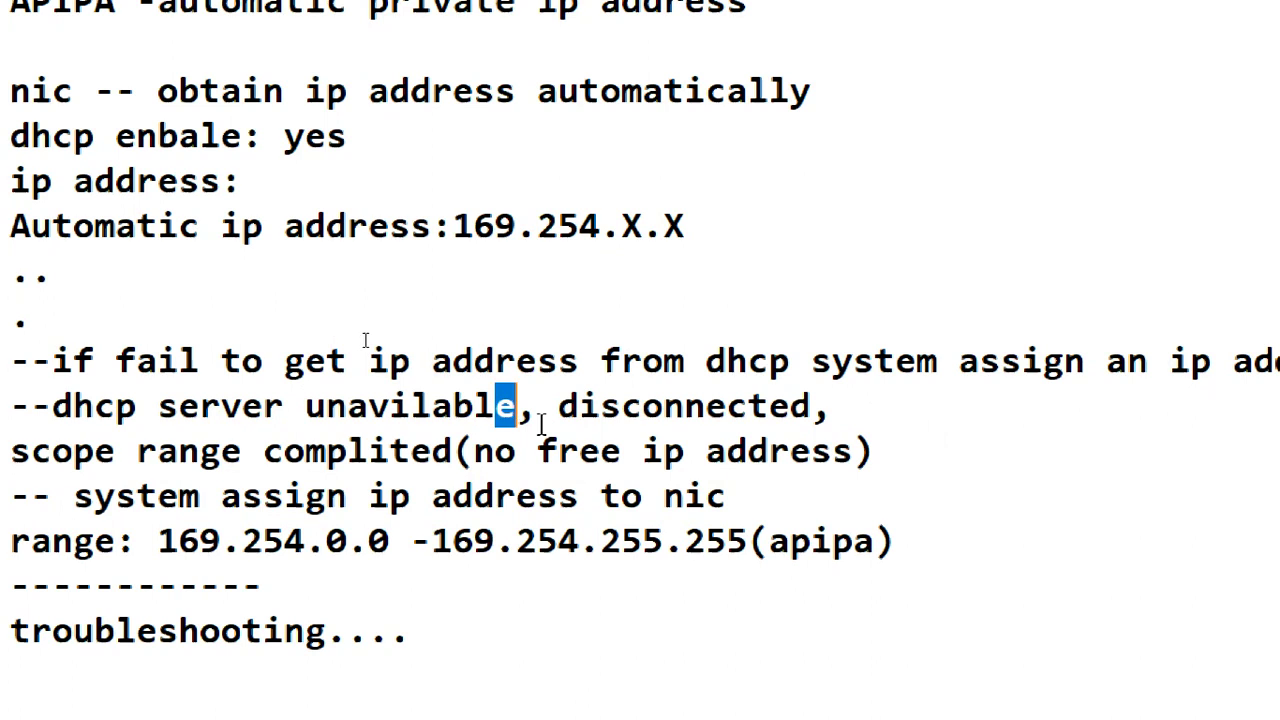
Step: Add "service down," after "disconnected," on the DHCP server line of the APIPA notes
{"action": "left_click", "coordinate": [855, 406]}
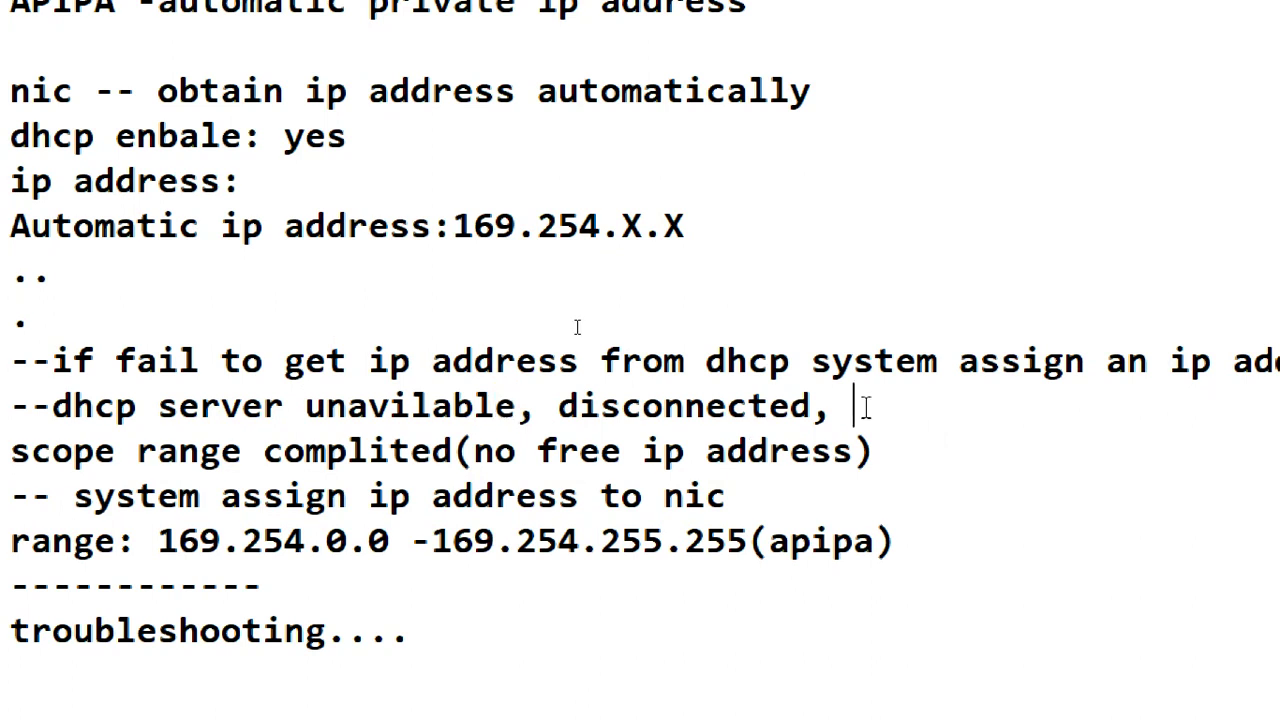
{"action": "type", "text": "ser"}
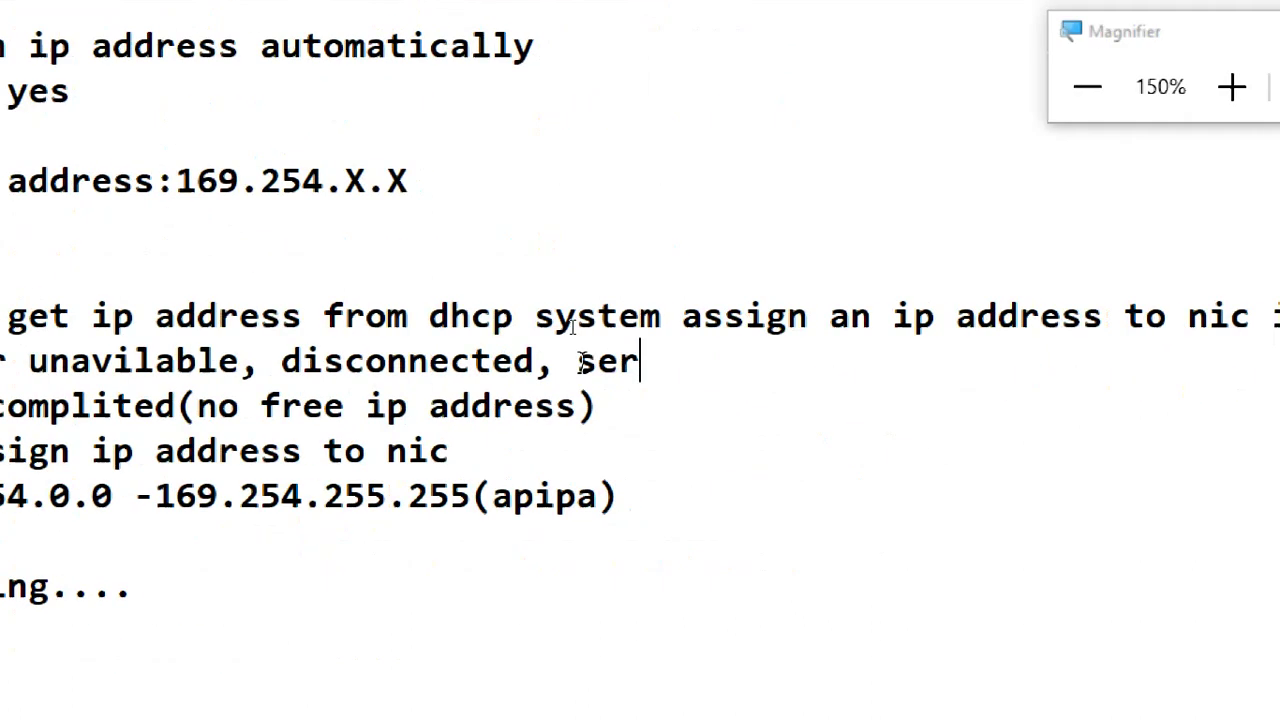
{"action": "type", "text": "vice"}
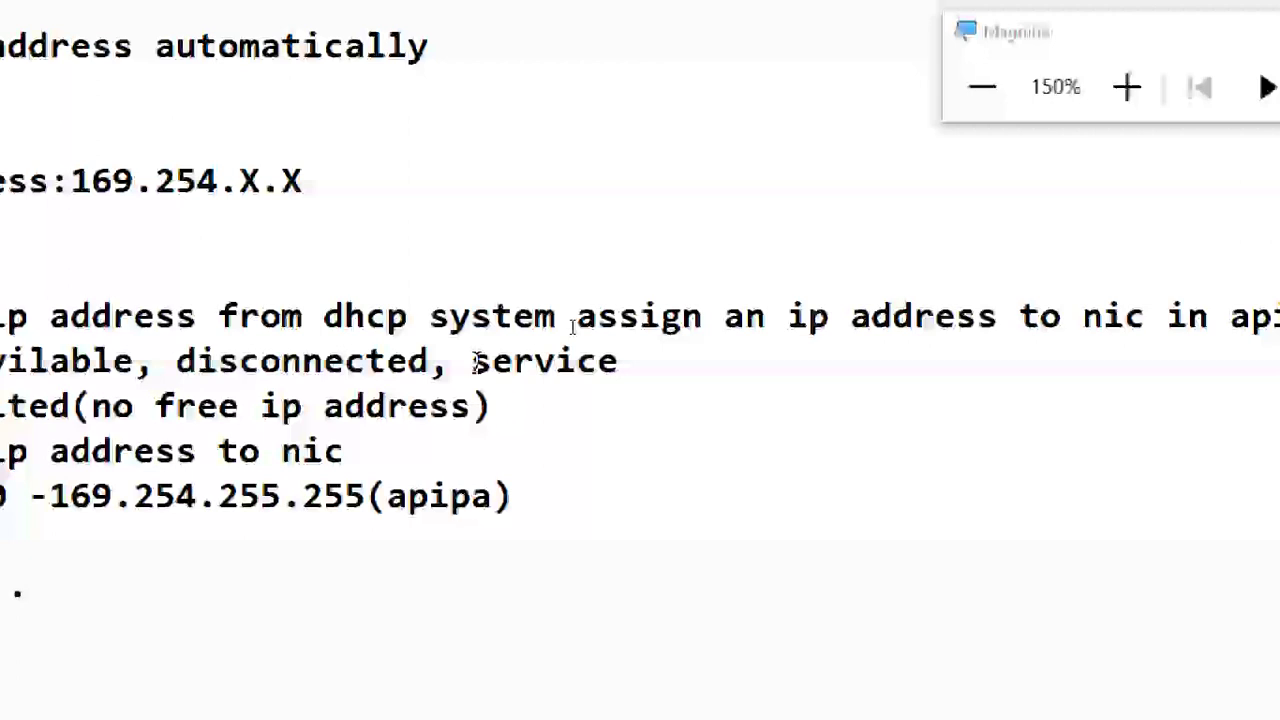
{"action": "type", "text": " down,"}
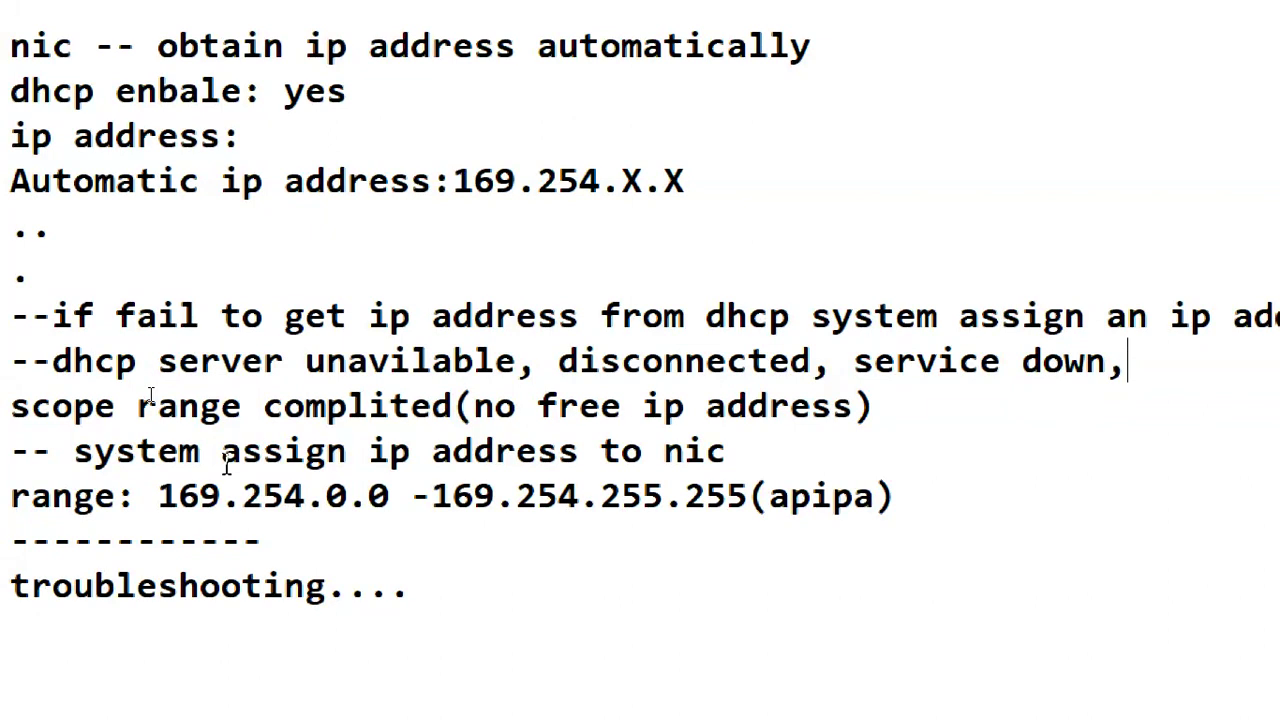
Step: Review the APIPA address range and each listed cause of DHCP failure in the notes
{"action": "left_click_drag", "start_coordinate": [160, 495], "coordinate": [414, 497]}
{"action": "left_click", "coordinate": [521, 485]}
{"action": "left_click_drag", "start_coordinate": [30, 360], "coordinate": [295, 365]}
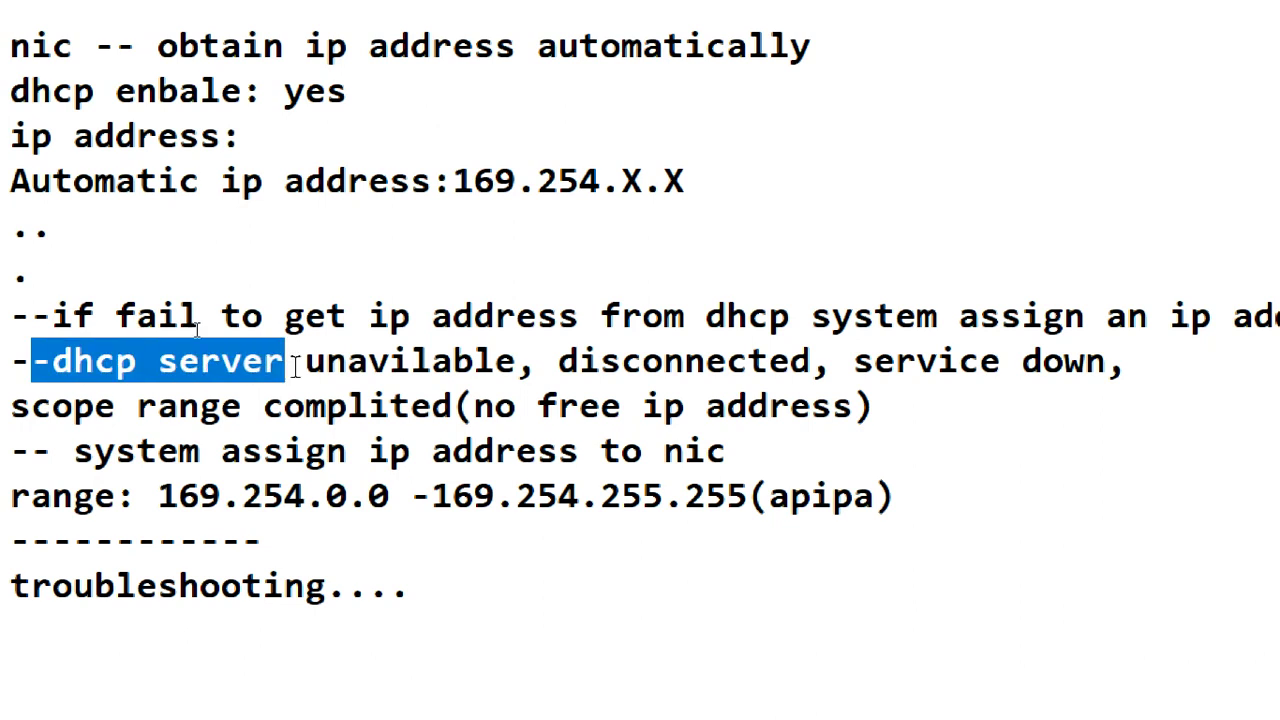
{"action": "left_click_drag", "start_coordinate": [852, 364], "coordinate": [1141, 372]}
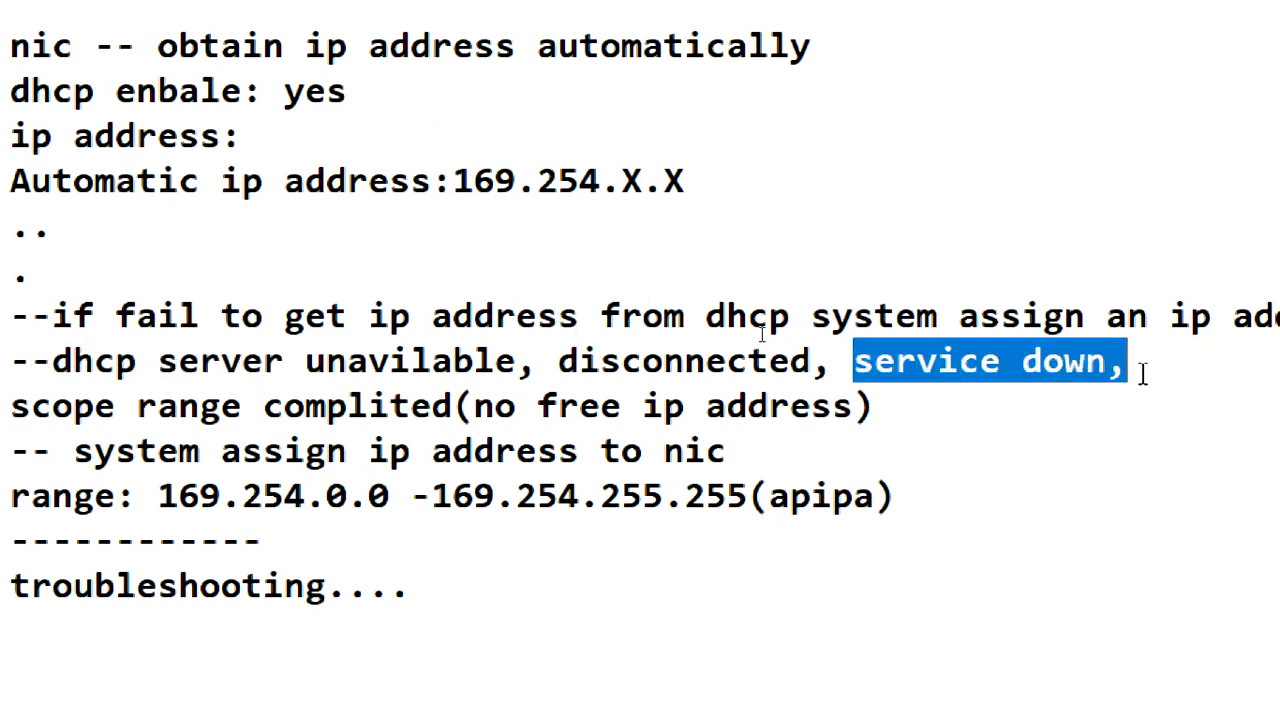
{"action": "left_click_drag", "start_coordinate": [540, 362], "coordinate": [856, 362]}
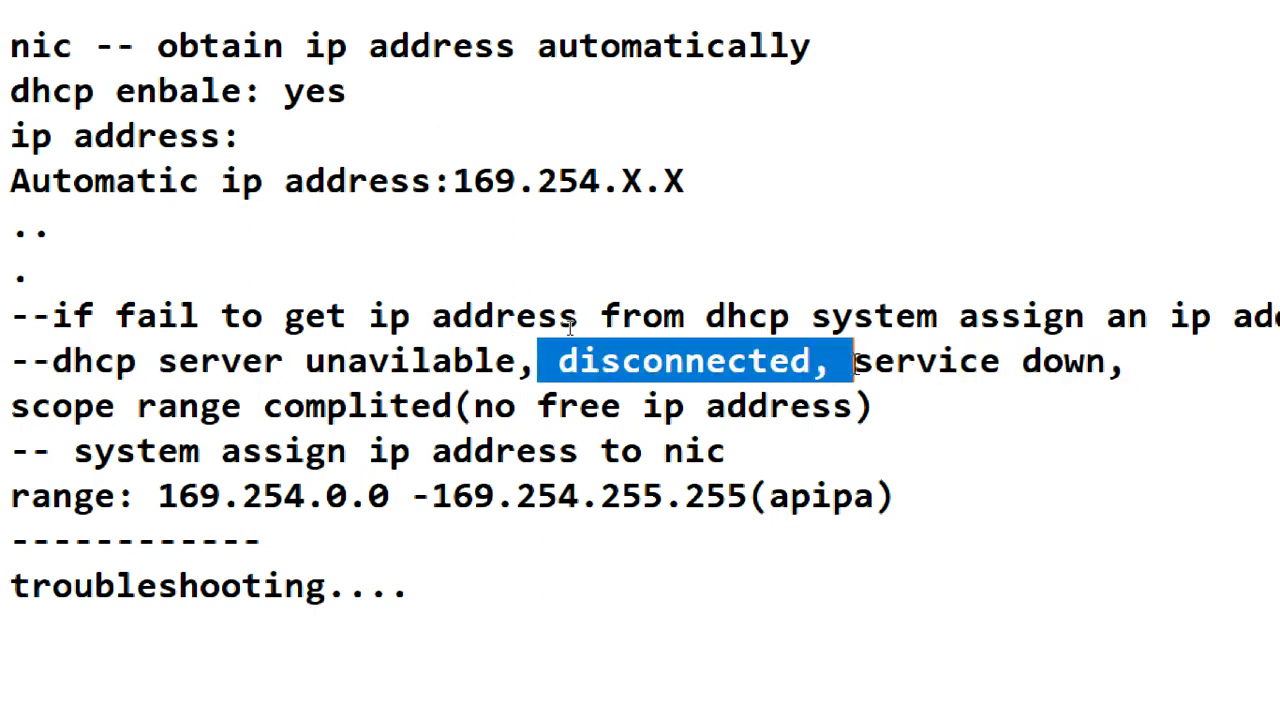
{"action": "left_click_drag", "start_coordinate": [95, 405], "coordinate": [482, 400]}
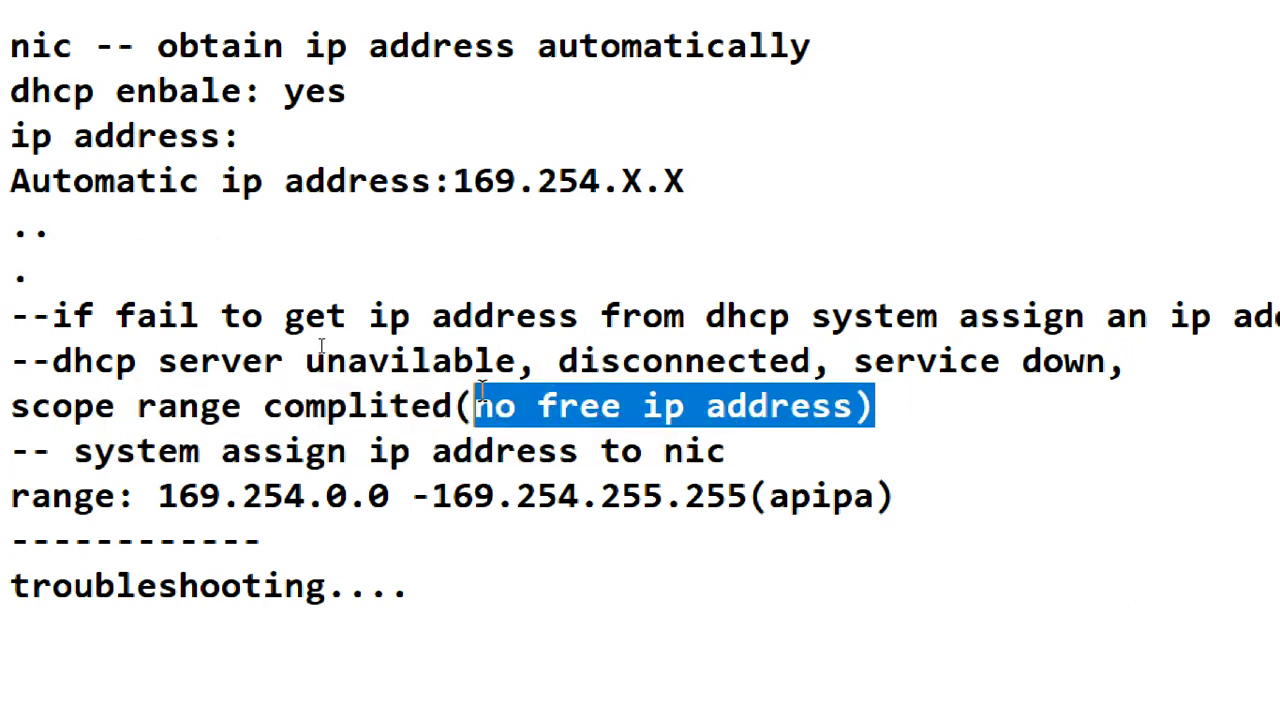
{"action": "scroll", "coordinate": [640, 360], "scroll_direction": "down", "scroll_amount": 2}
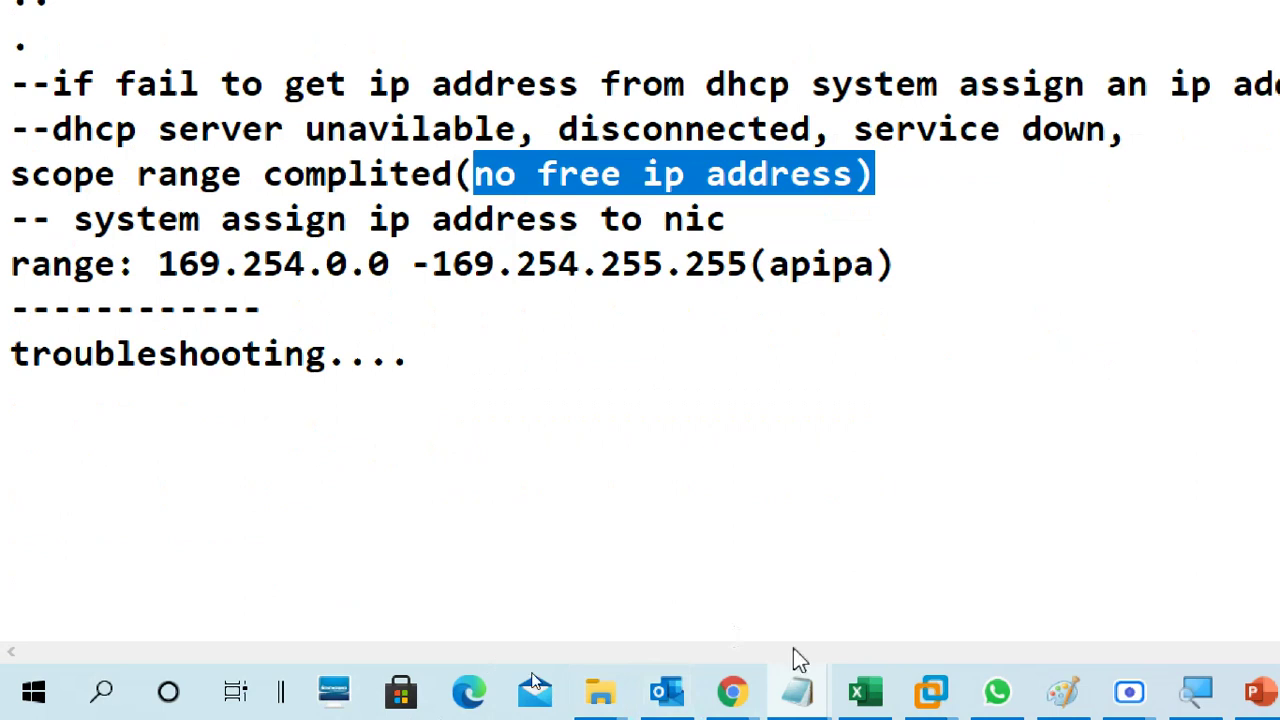
Step: Switch to VMware Workstation and examine the Allow and Deny filter descriptions in the CTS2WINS1 server's DHCP console
{"action": "mouse_move", "coordinate": [905, 708]}
{"action": "left_click", "coordinate": [880, 520]}
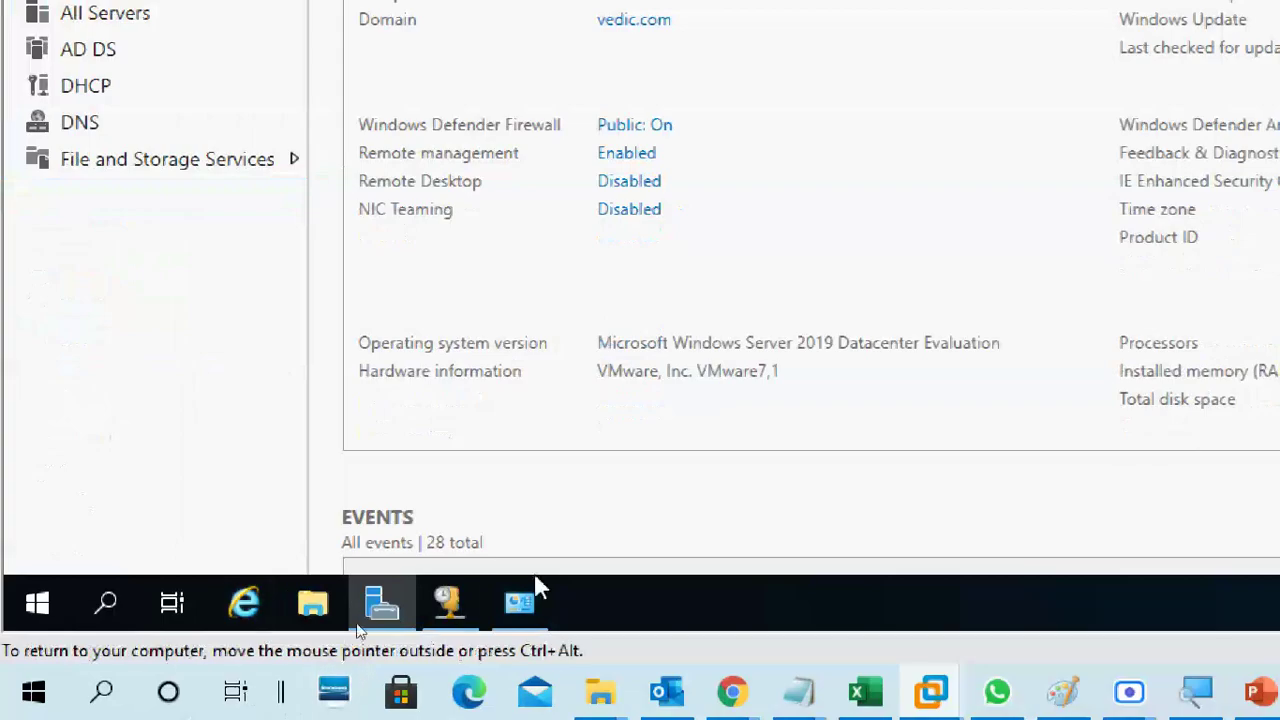
{"action": "left_click", "coordinate": [449, 600]}
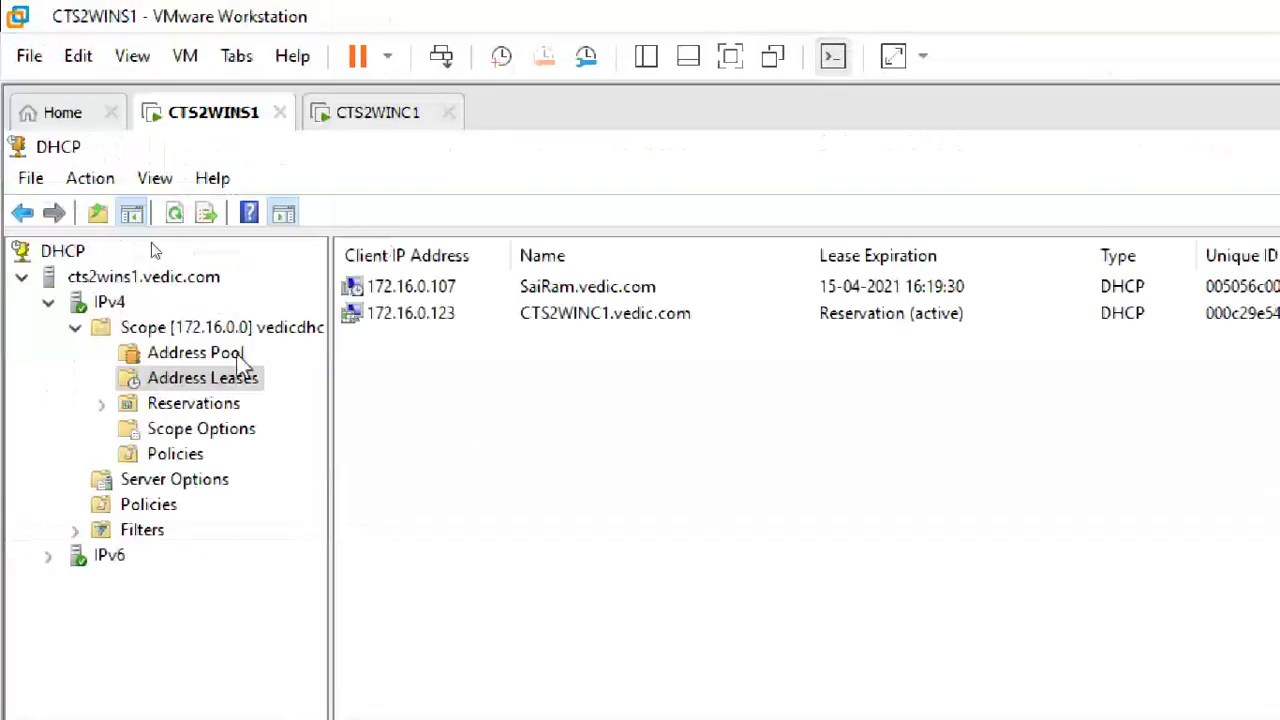
{"action": "double_click", "coordinate": [150, 532]}
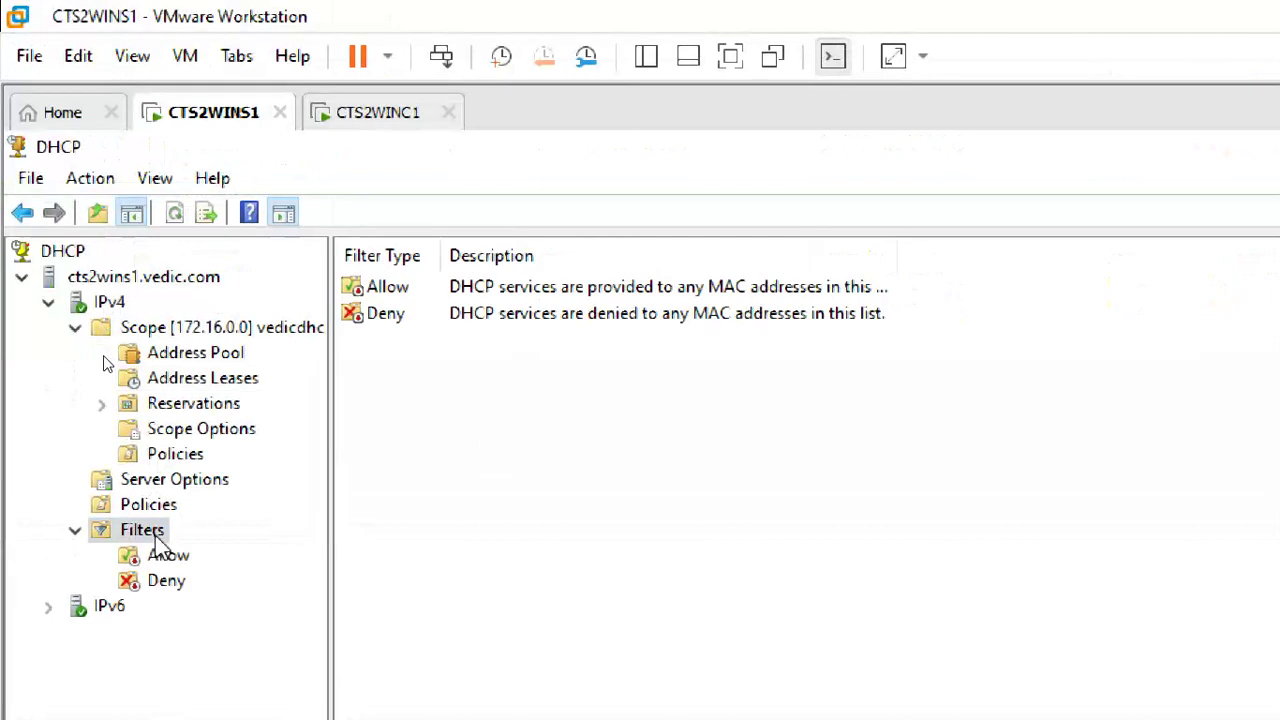
{"action": "left_click", "coordinate": [420, 292]}
{"action": "left_click", "coordinate": [413, 318]}
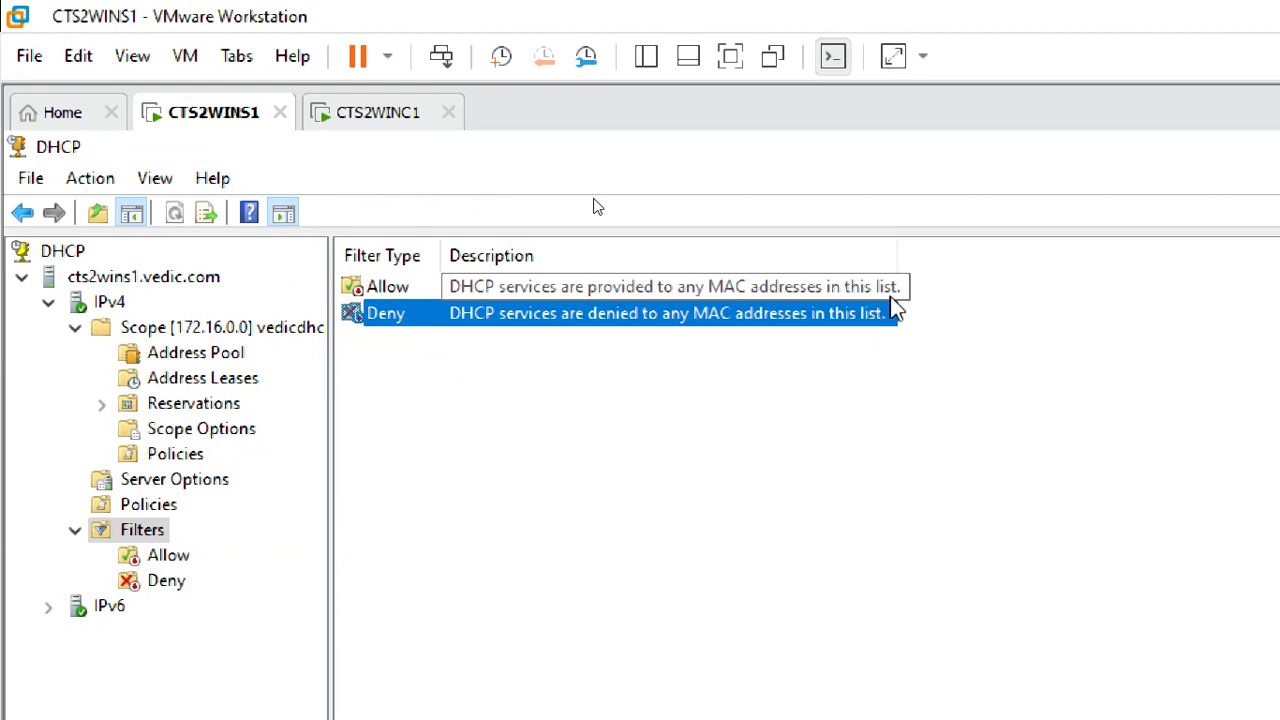
{"action": "left_click", "coordinate": [553, 327]}
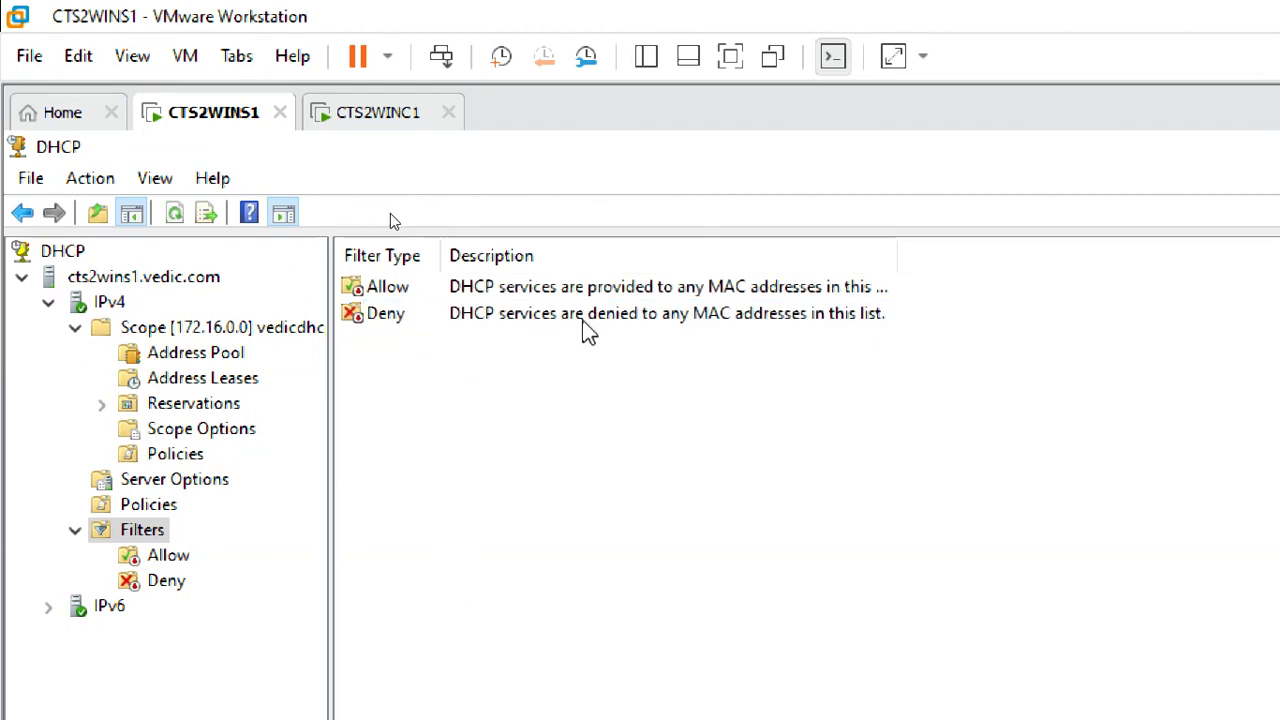
{"action": "left_click", "coordinate": [700, 320]}
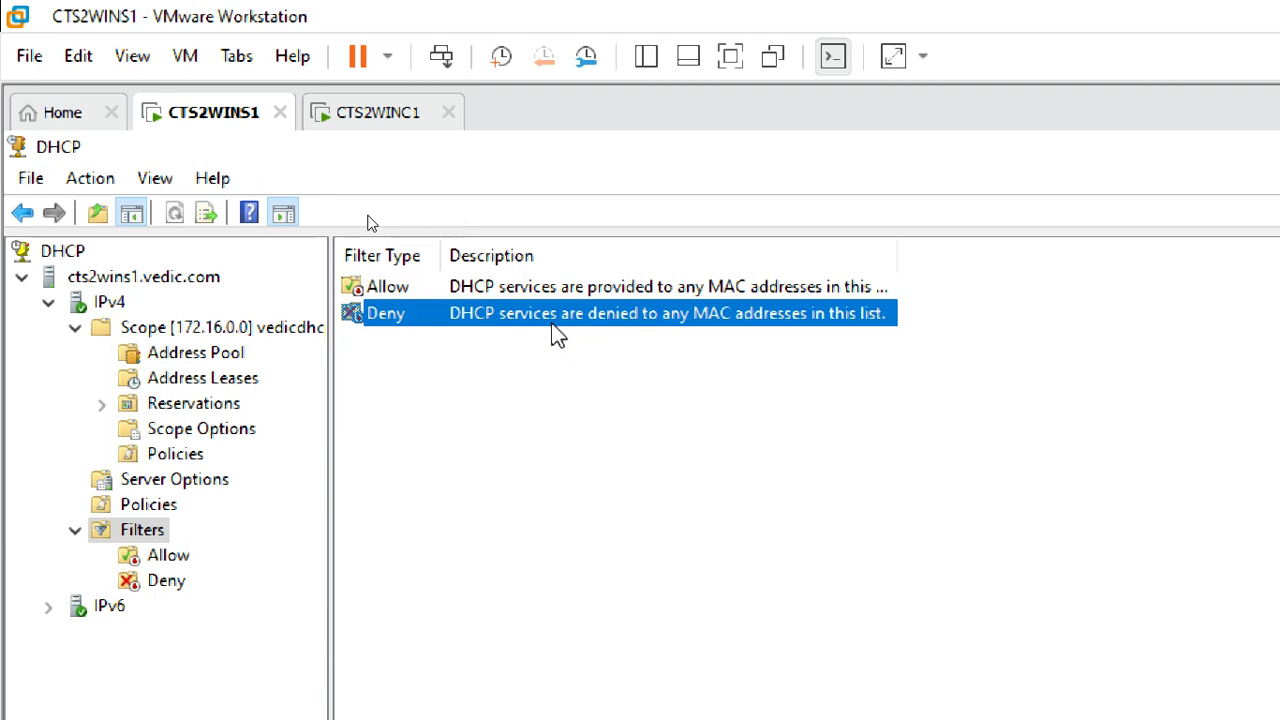
Step: Open the Deny filter list, inspect its New Filter form for a MAC address, and close it without adding an entry
{"action": "double_click", "coordinate": [491, 314]}
{"action": "right_click", "coordinate": [478, 340]}
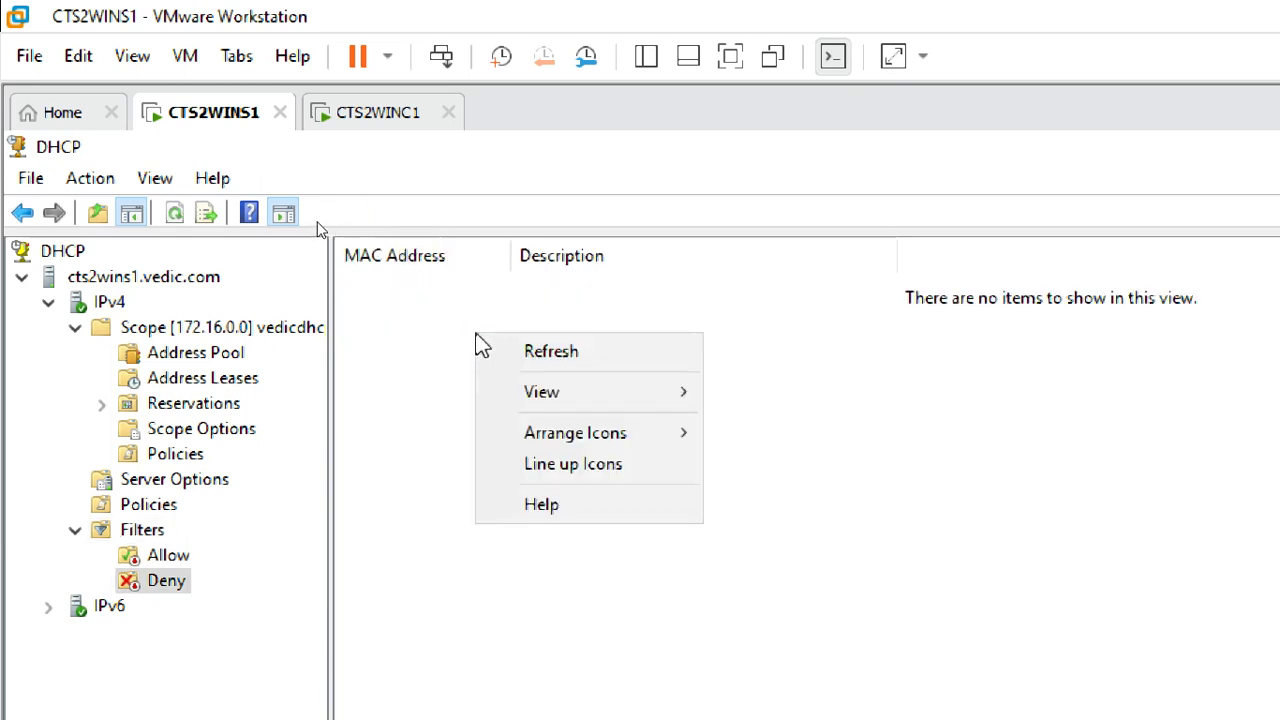
{"action": "left_click", "coordinate": [498, 355]}
{"action": "right_click", "coordinate": [484, 354]}
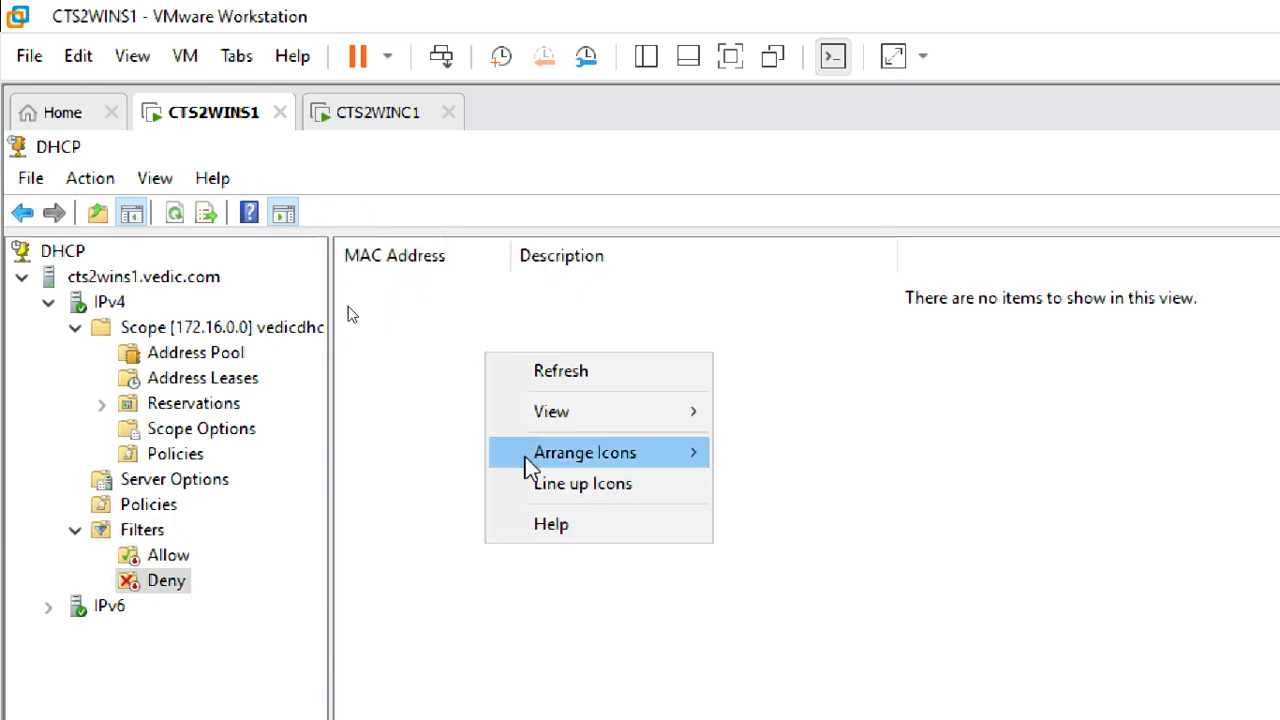
{"action": "left_click", "coordinate": [165, 580]}
{"action": "right_click", "coordinate": [172, 582]}
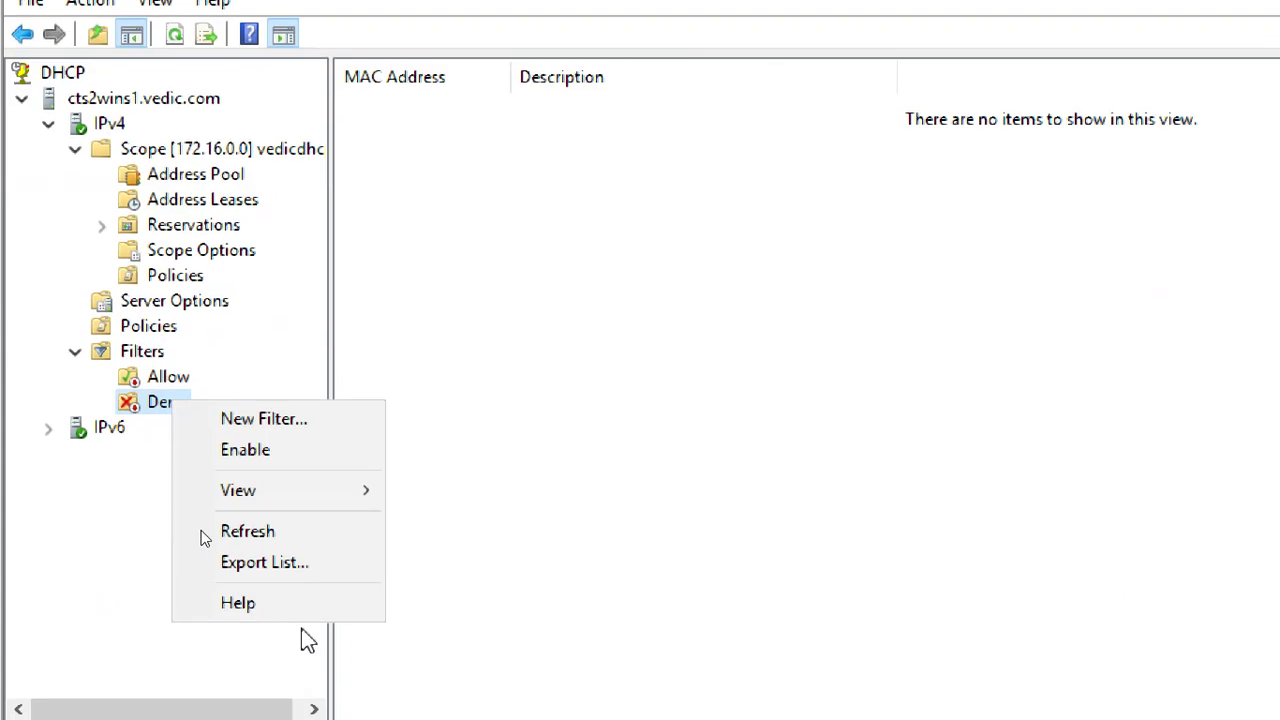
{"action": "left_click", "coordinate": [265, 419]}
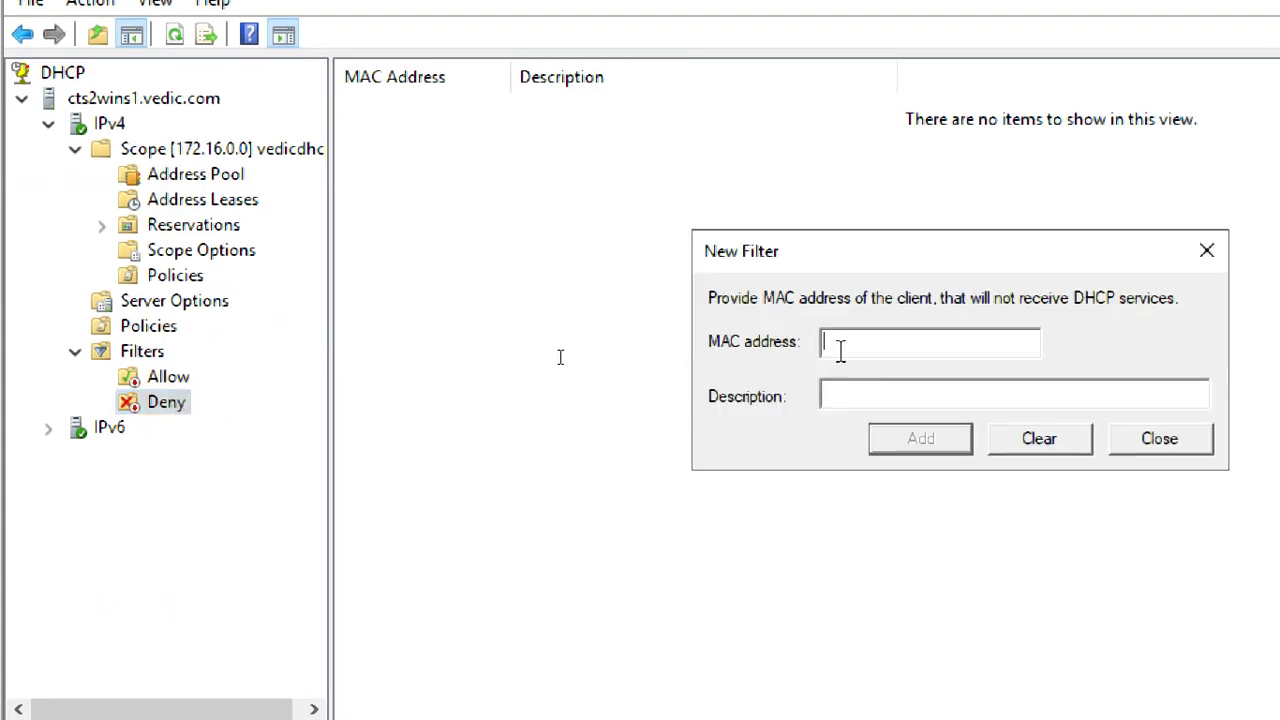
{"action": "left_click", "coordinate": [1140, 443]}
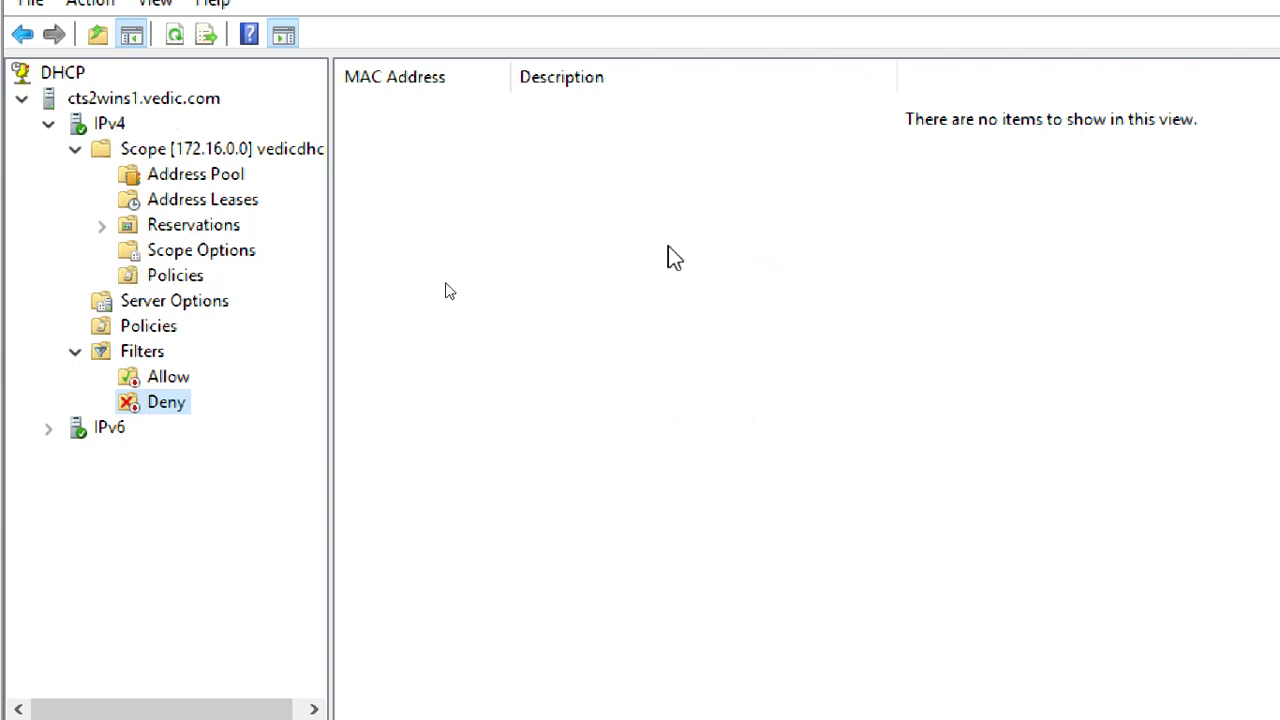
Step: View the scope's address leases, then switch to the APIPA notes and highlight the listed causes of DHCP failure
{"action": "left_click", "coordinate": [246, 200]}
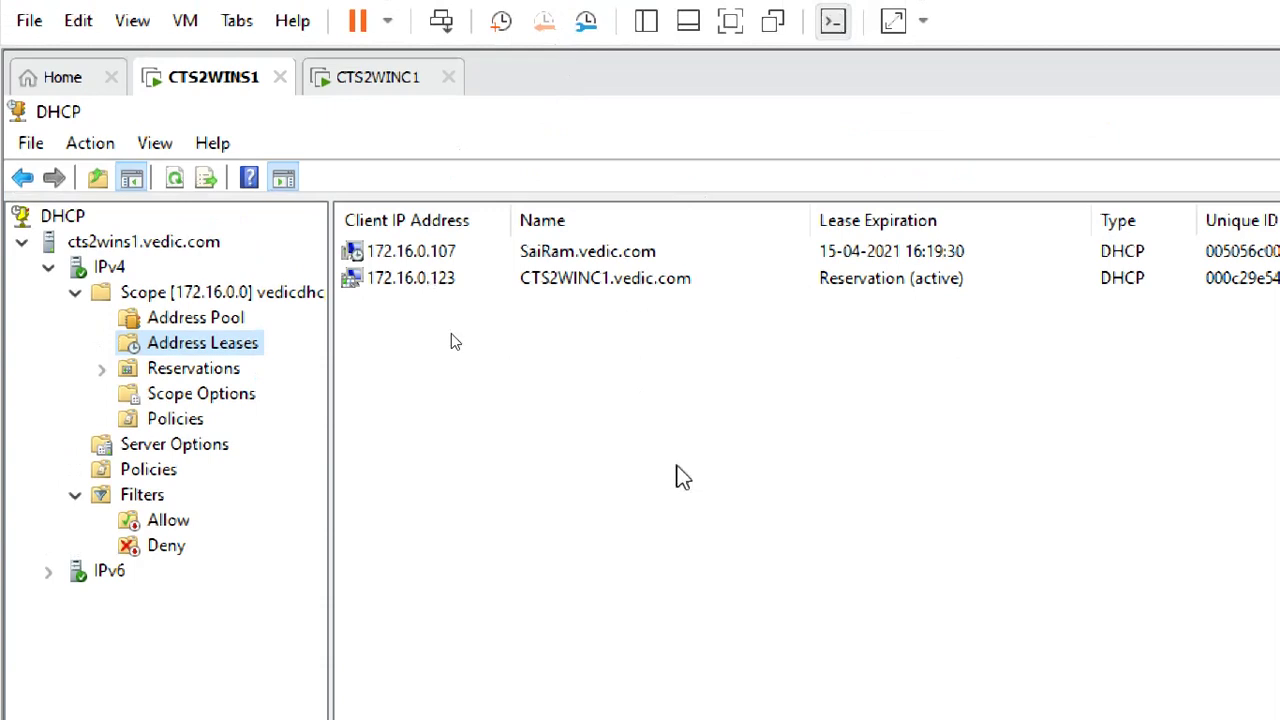
{"action": "key", "text": "super+plus"}
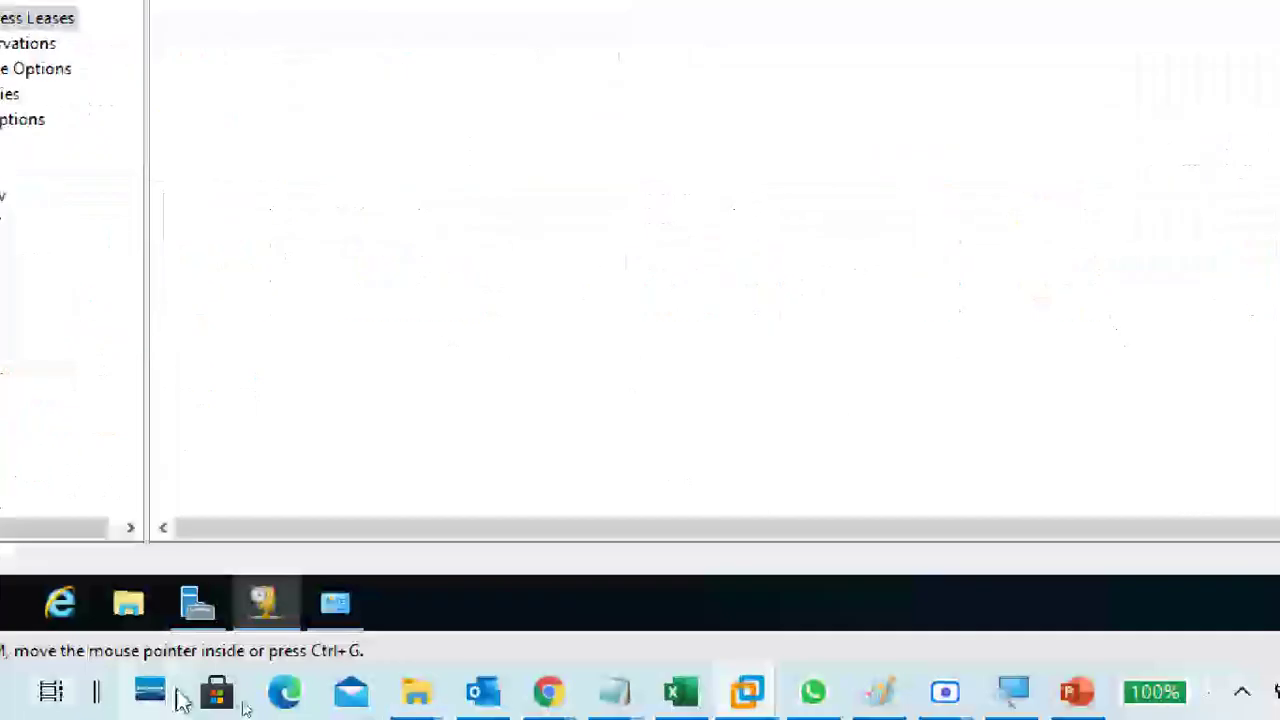
{"action": "mouse_move", "coordinate": [547, 690]}
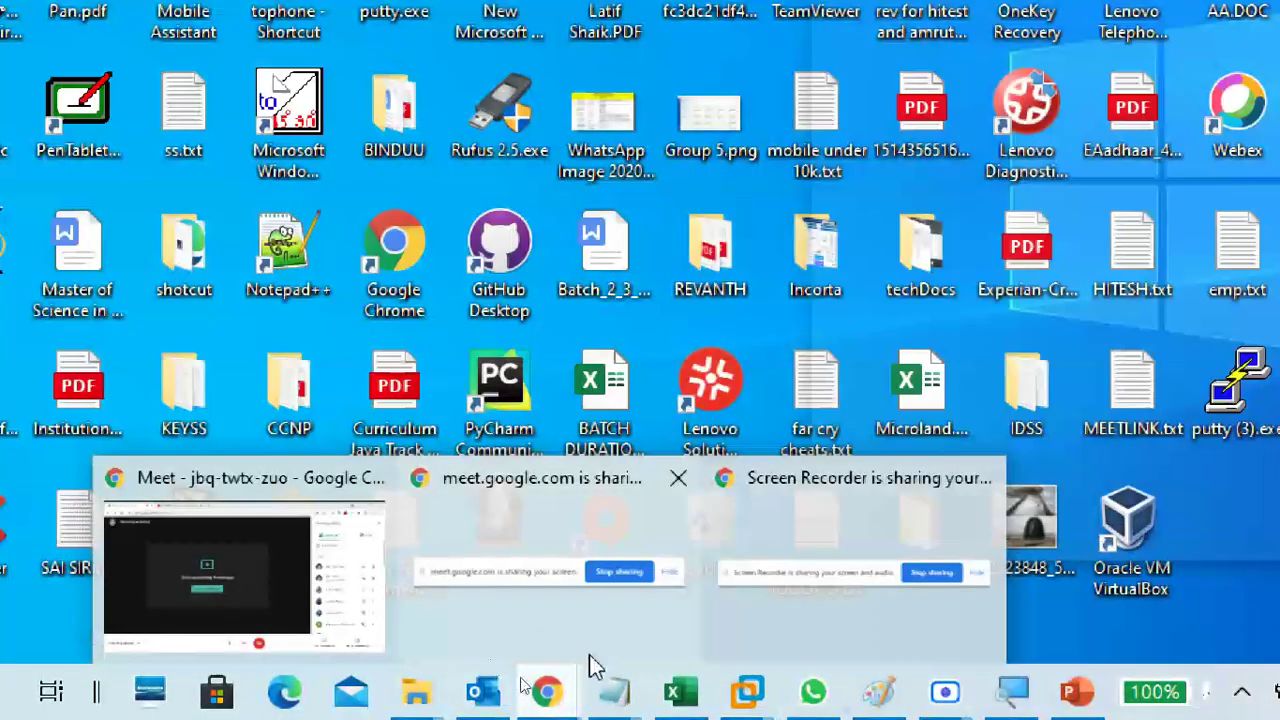
{"action": "mouse_move", "coordinate": [620, 690]}
{"action": "left_click", "coordinate": [890, 590]}
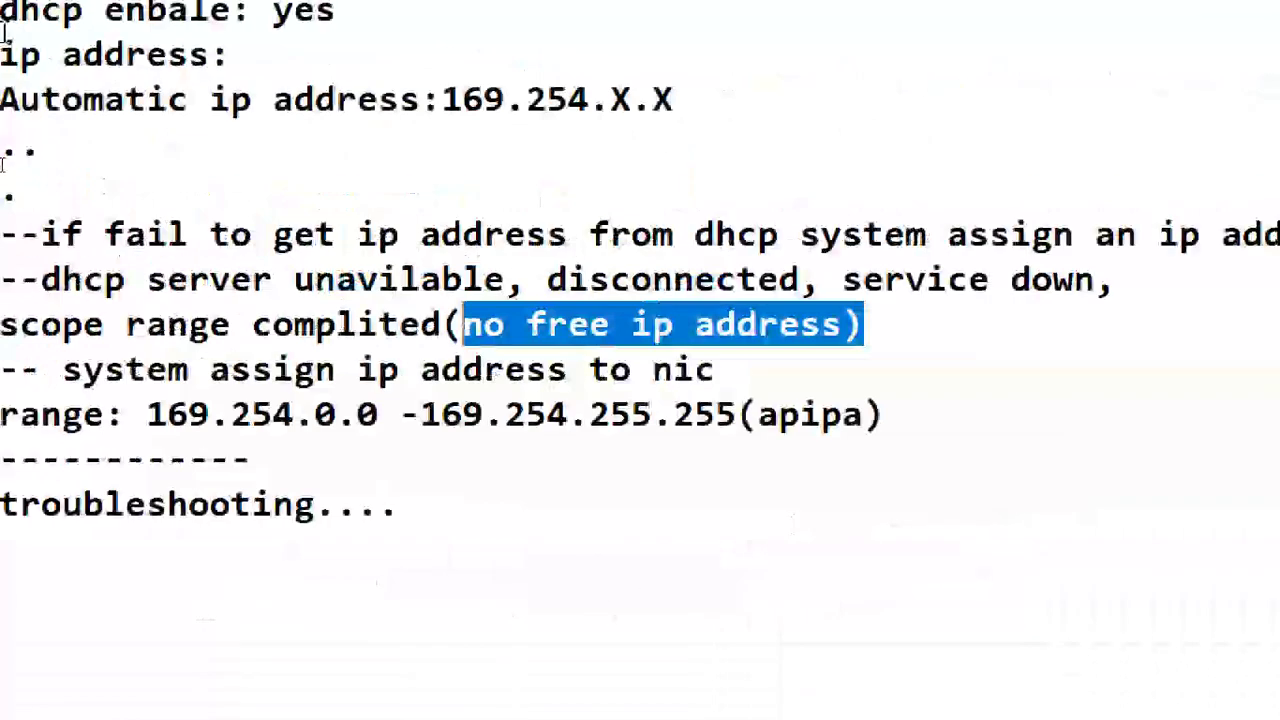
{"action": "left_click", "coordinate": [160, 297]}
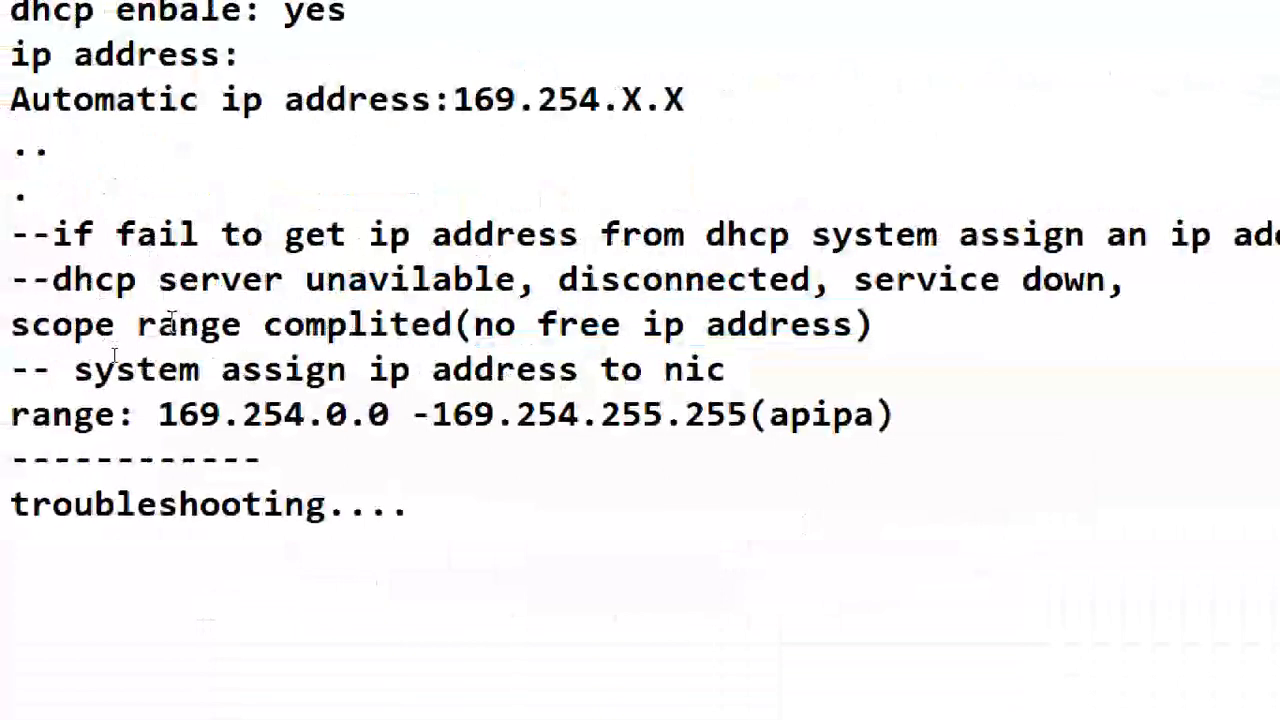
{"action": "left_click_drag", "start_coordinate": [52, 280], "coordinate": [931, 331]}
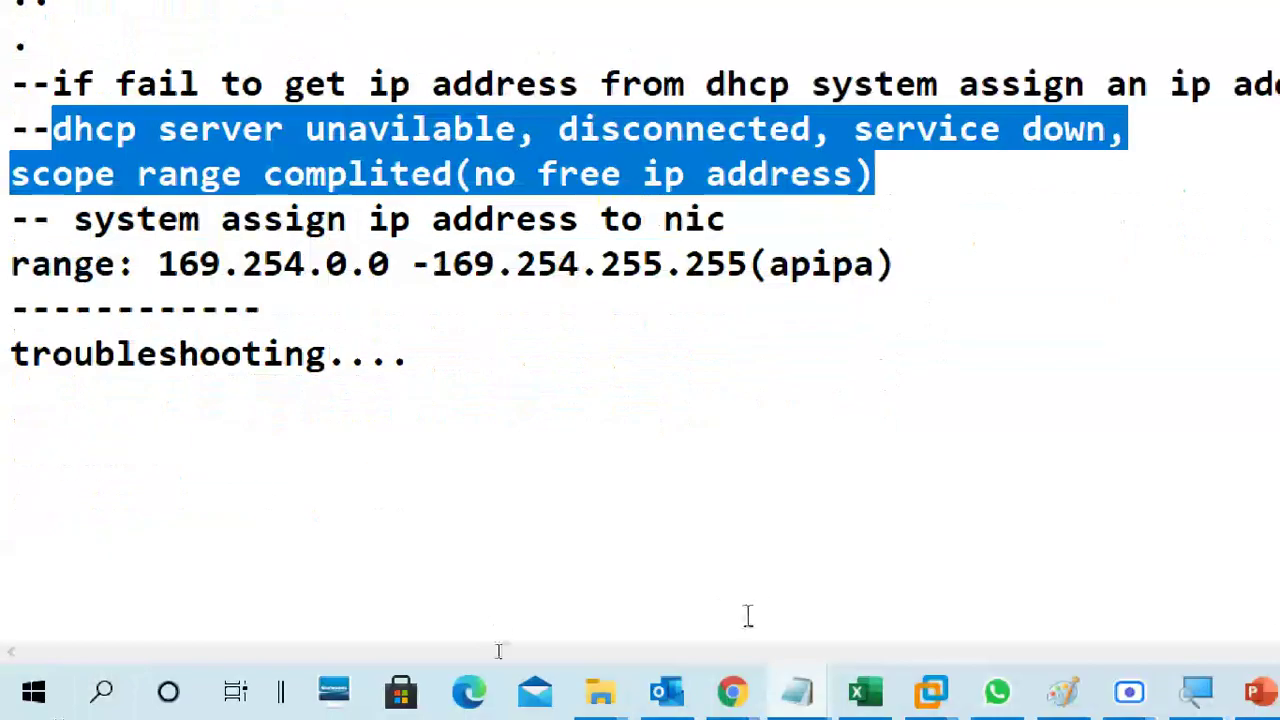
Step: Switch to VMware Workstation and enable the Ethernet0 adapter on the CTS2WINS1 server
{"action": "mouse_move", "coordinate": [929, 694]}
{"action": "left_click", "coordinate": [990, 583]}
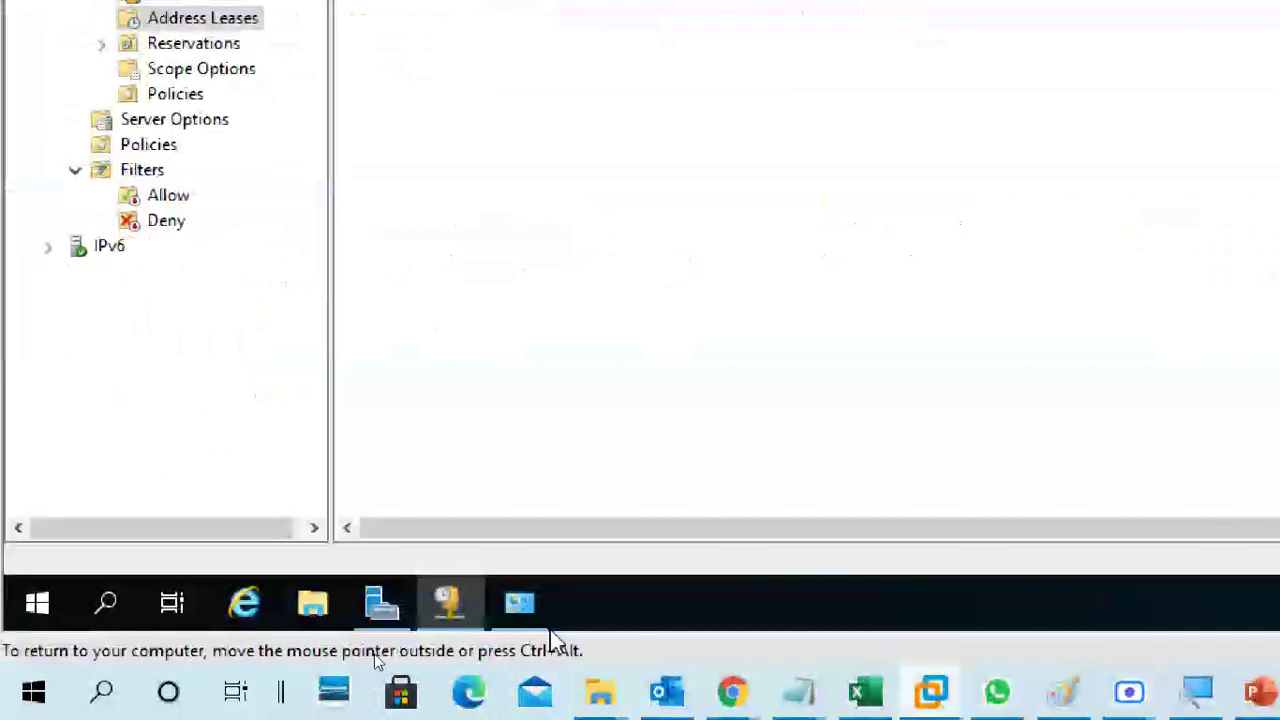
{"action": "left_click", "coordinate": [481, 607]}
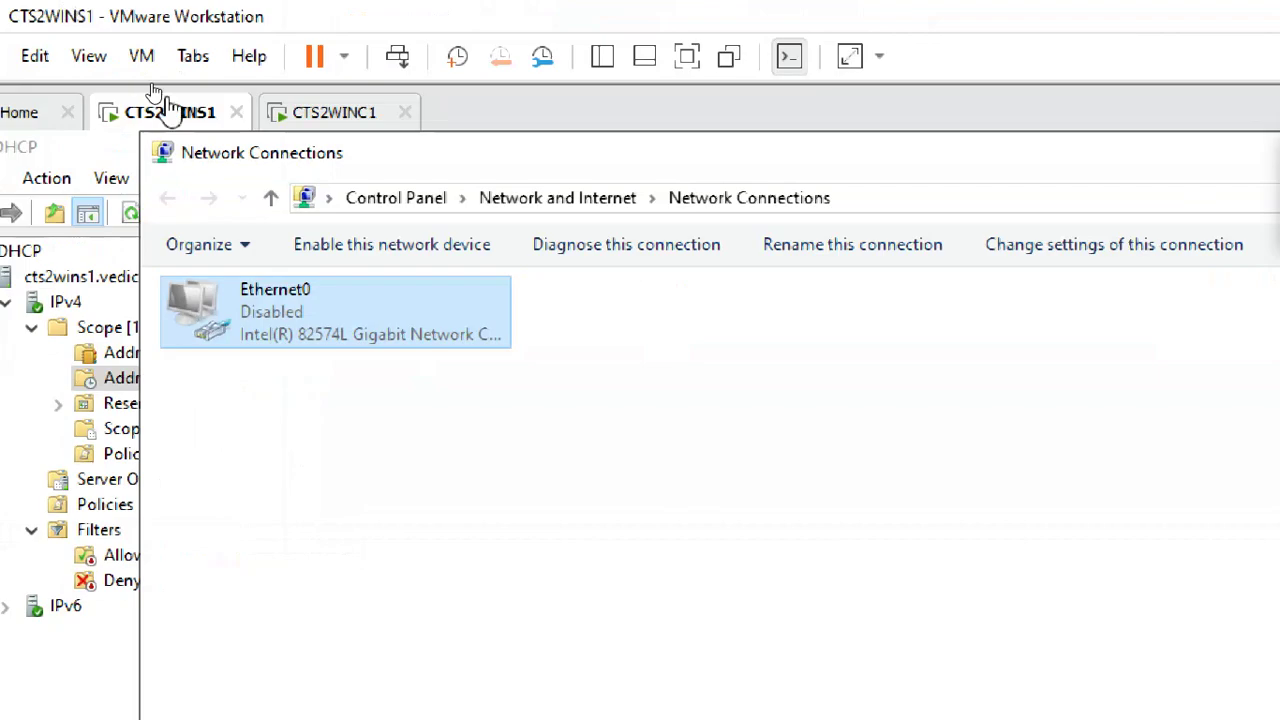
{"action": "right_click", "coordinate": [238, 328]}
{"action": "left_click", "coordinate": [282, 352]}
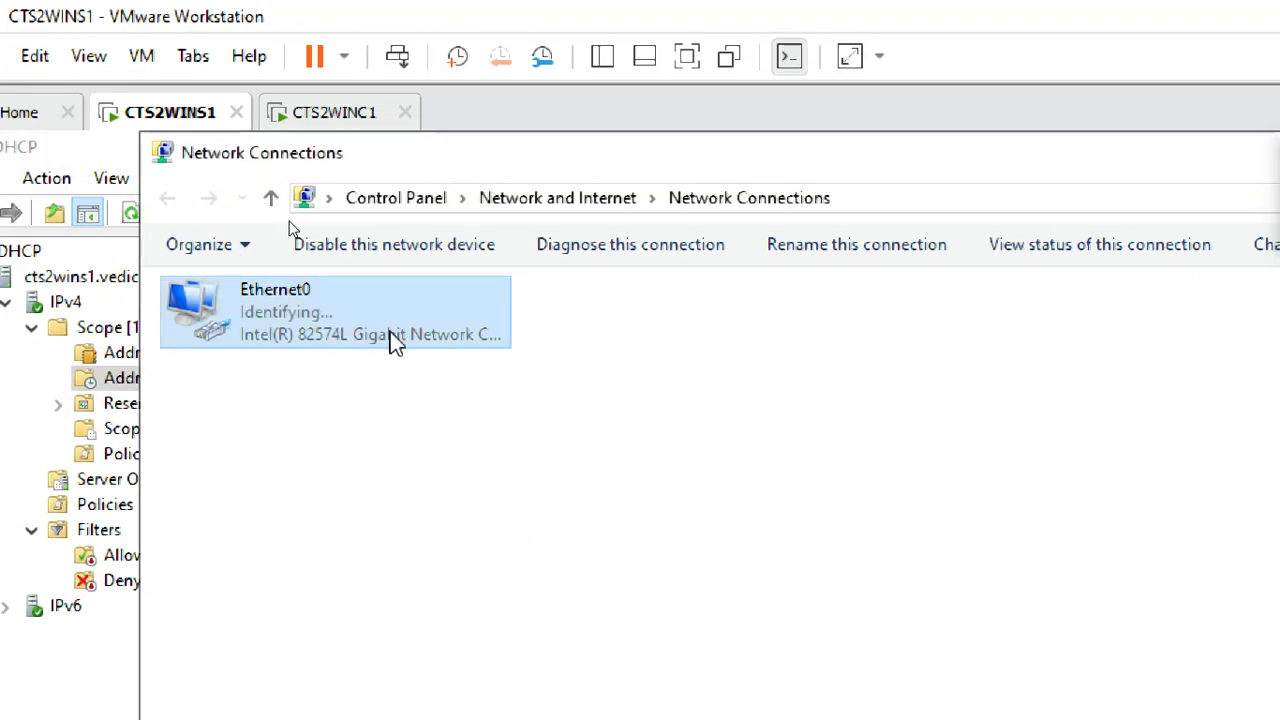
Step: Check the server's Ethernet0 connection details, and close them together with the Network Connections window
{"action": "double_click", "coordinate": [395, 340]}
{"action": "left_click", "coordinate": [758, 532]}
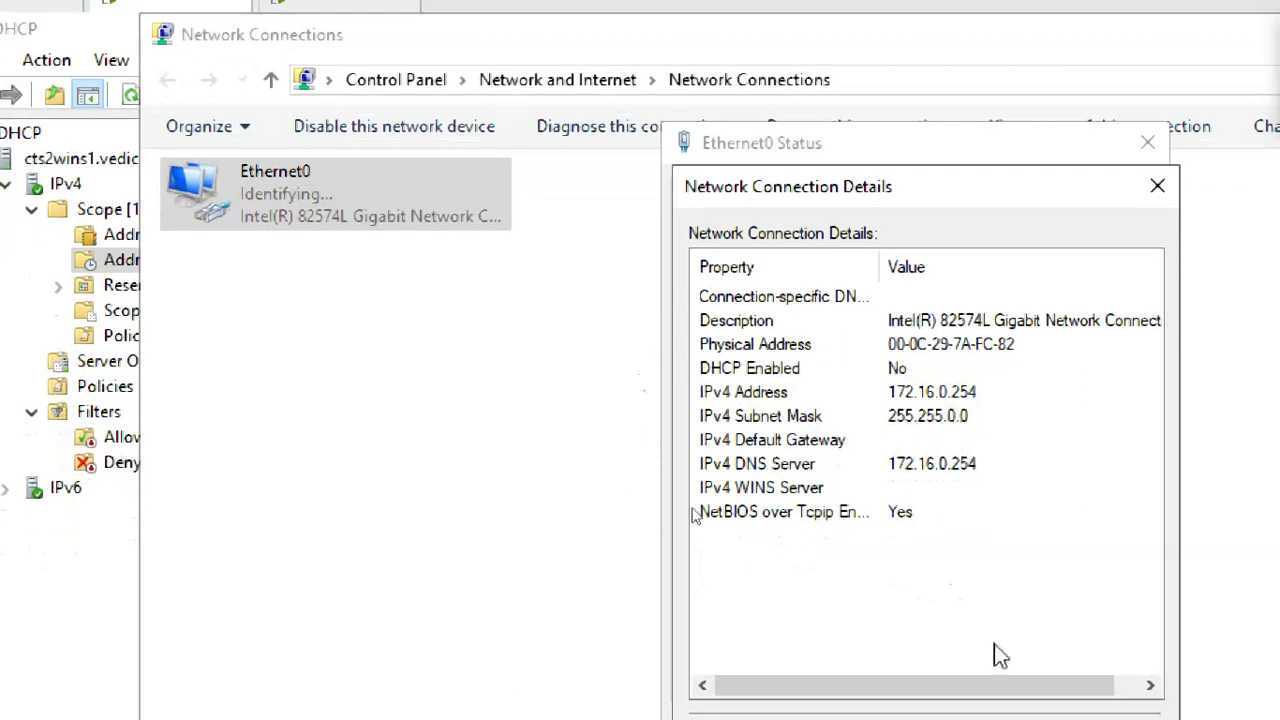
{"action": "left_click", "coordinate": [1111, 654]}
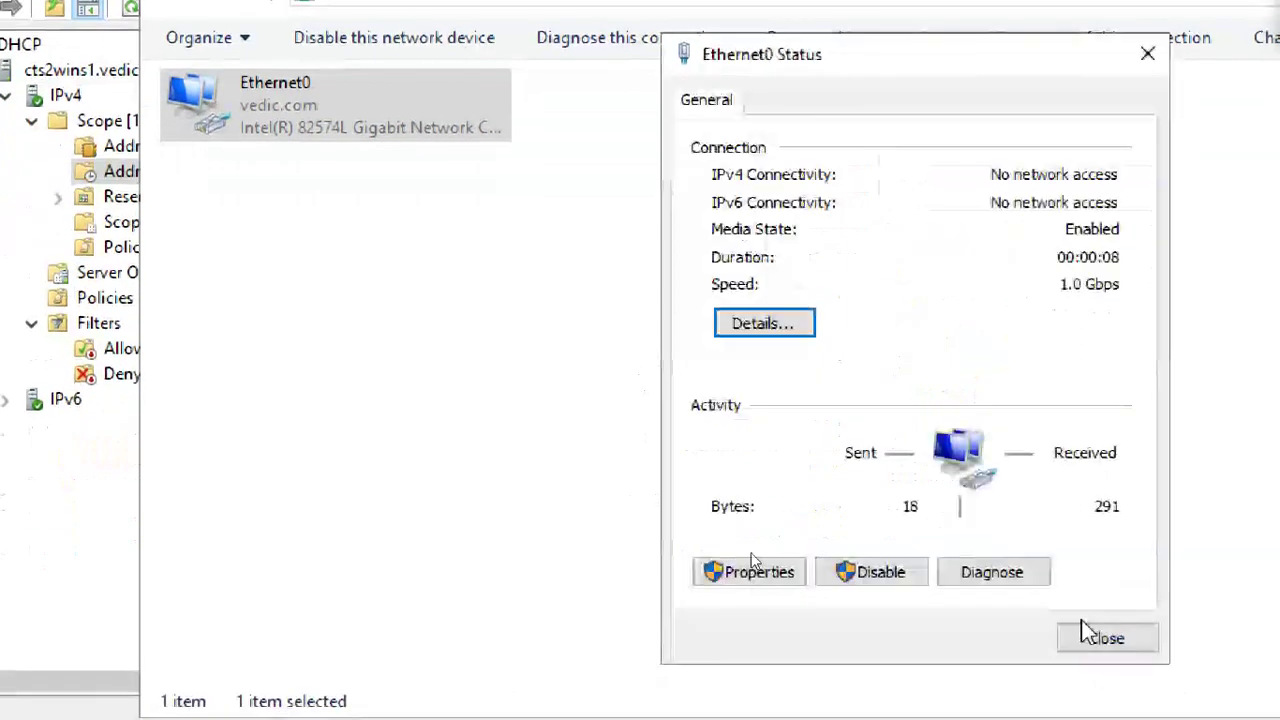
{"action": "left_click", "coordinate": [1100, 639]}
{"action": "left_click_drag", "start_coordinate": [1131, 166], "coordinate": [1107, 380]}
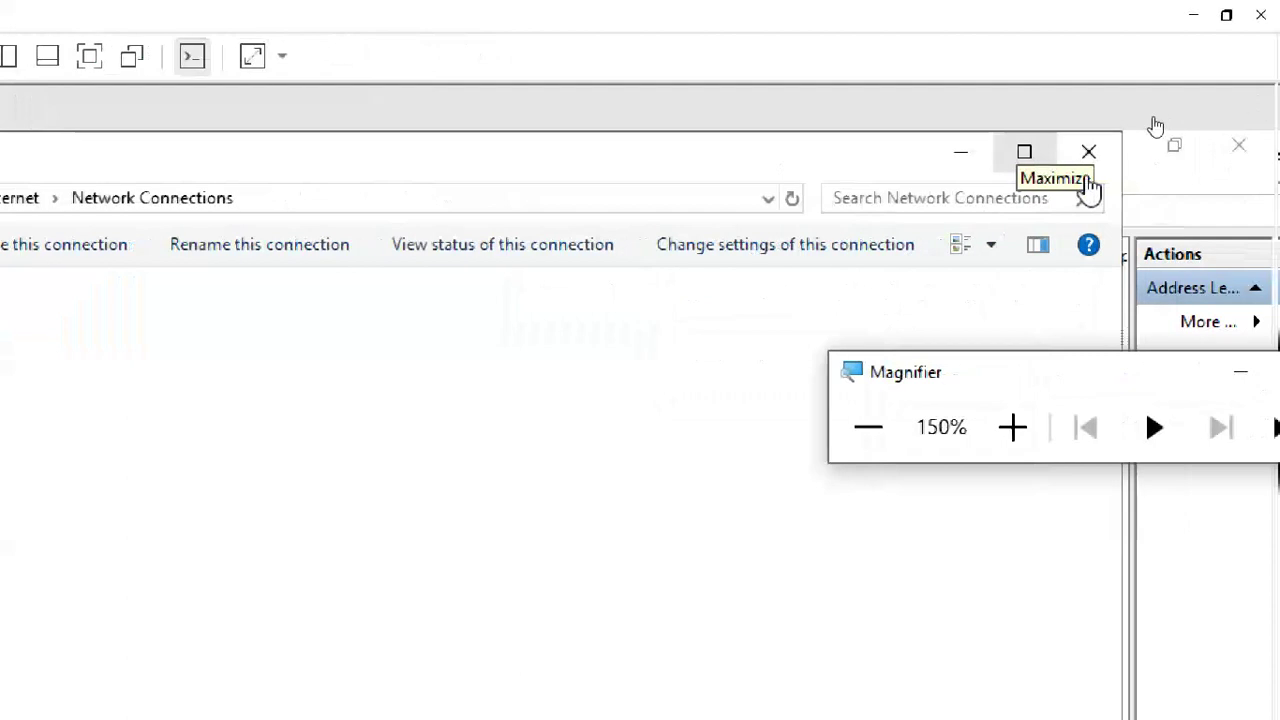
{"action": "left_click", "coordinate": [1097, 156]}
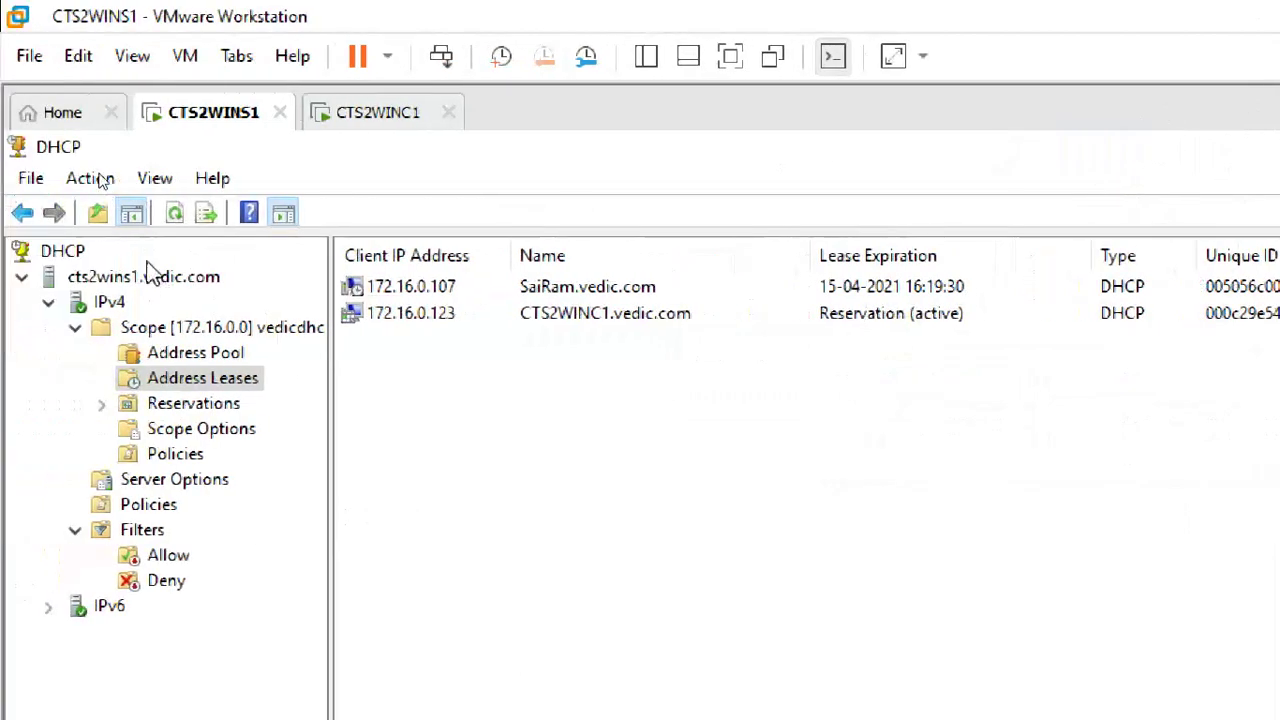
Step: Refresh the cts2wins1.vedic.com server in the DHCP console
{"action": "left_click", "coordinate": [174, 213]}
{"action": "left_click", "coordinate": [143, 277]}
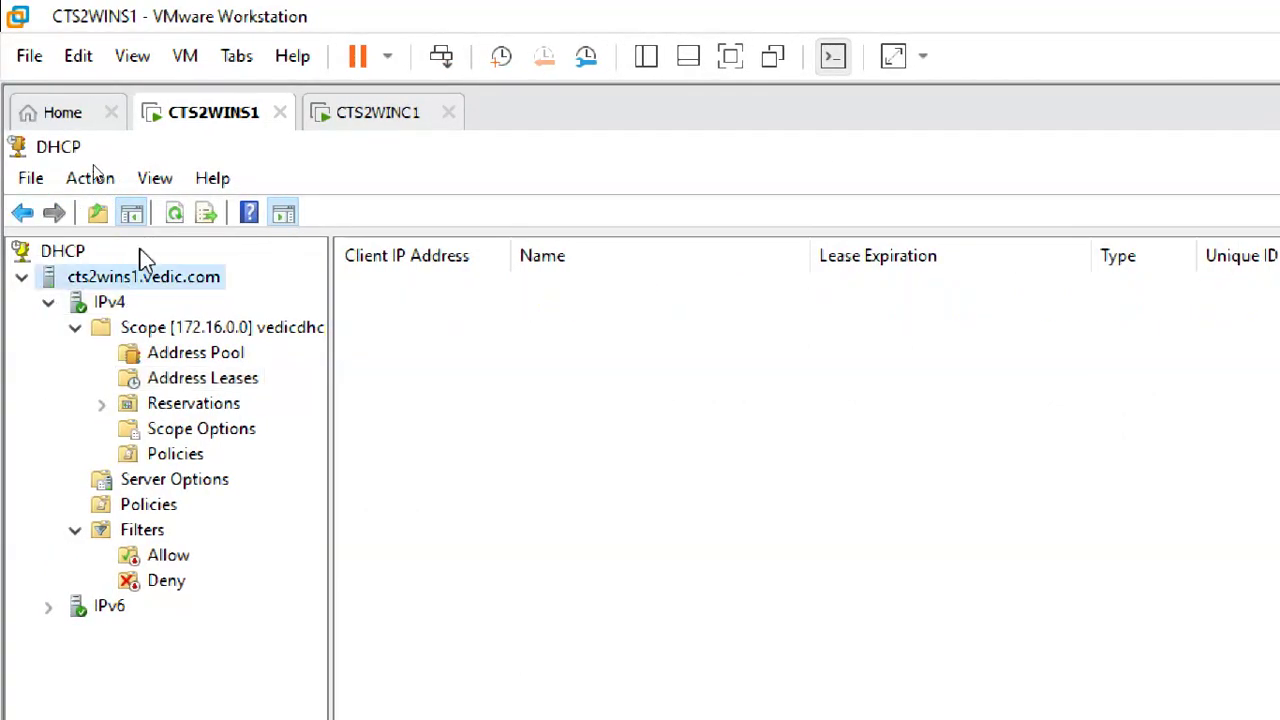
{"action": "left_click", "coordinate": [172, 213]}
{"action": "left_click", "coordinate": [206, 214]}
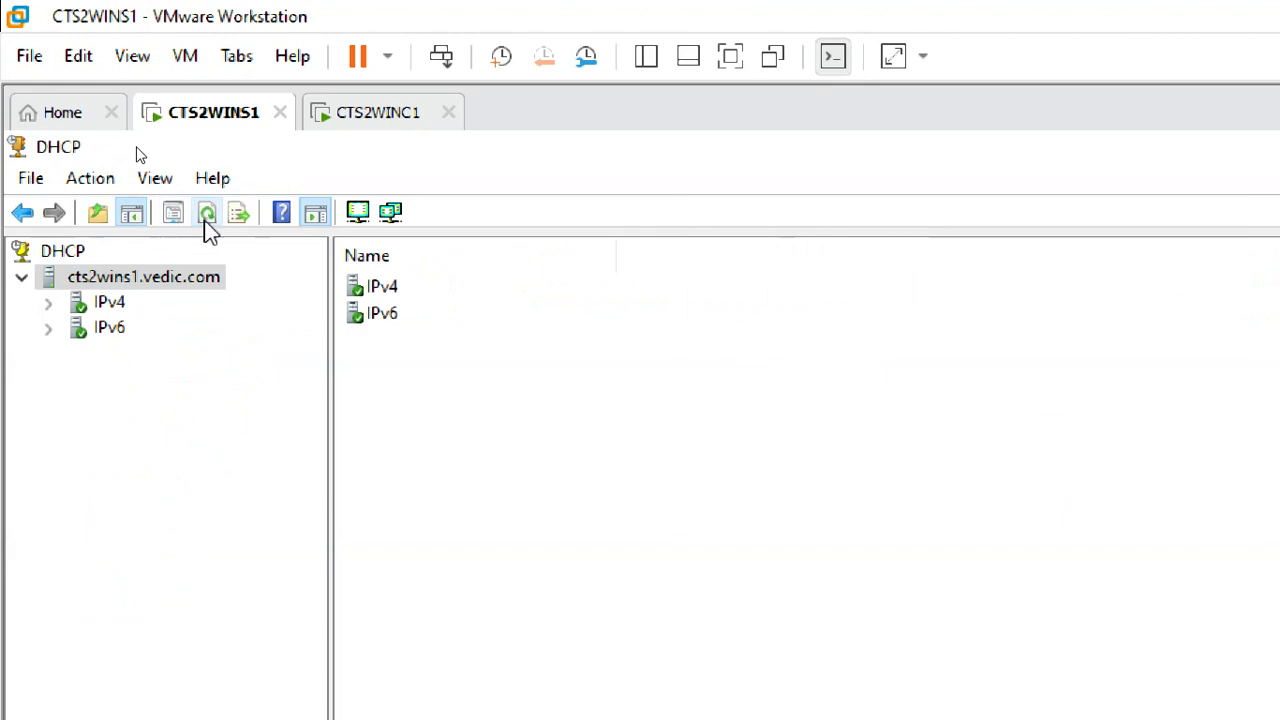
Step: Dismiss the DHCP database path dialog without changes and display the address leases of the 172.16.0.0 IPv4 scope
{"action": "left_click", "coordinate": [48, 302]}
{"action": "left_click", "coordinate": [452, 600]}
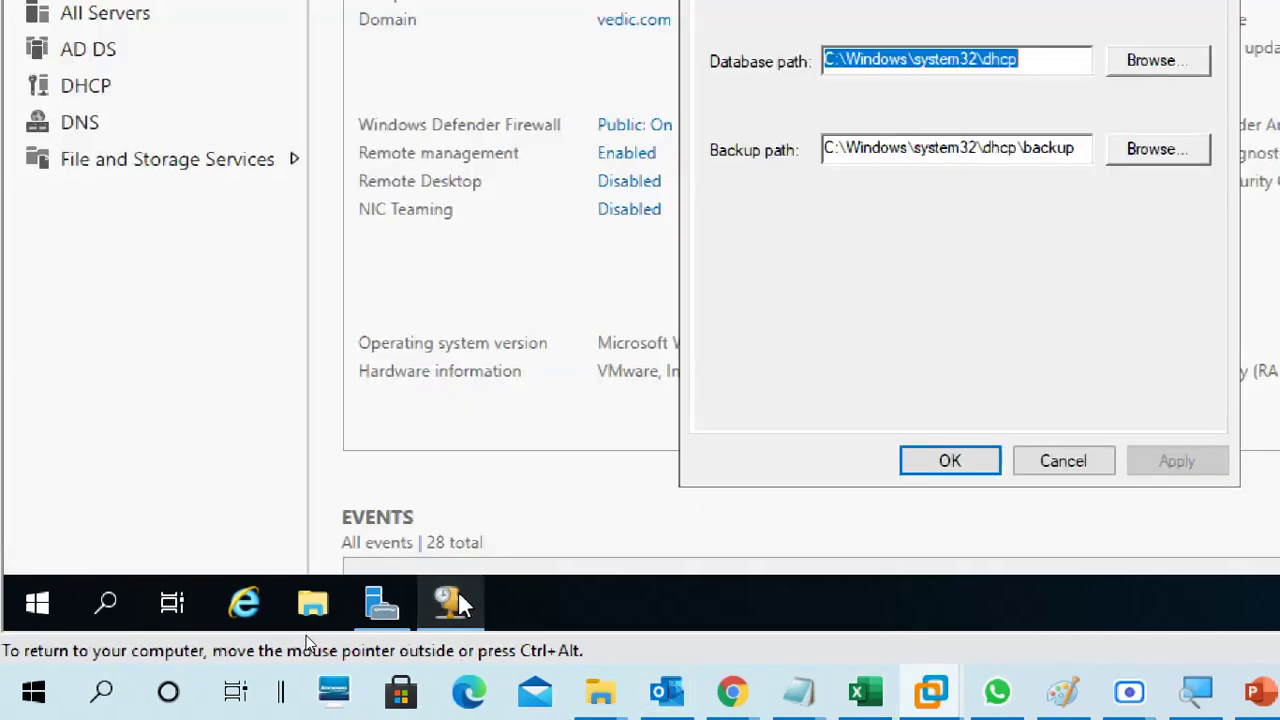
{"action": "left_click", "coordinate": [1059, 458]}
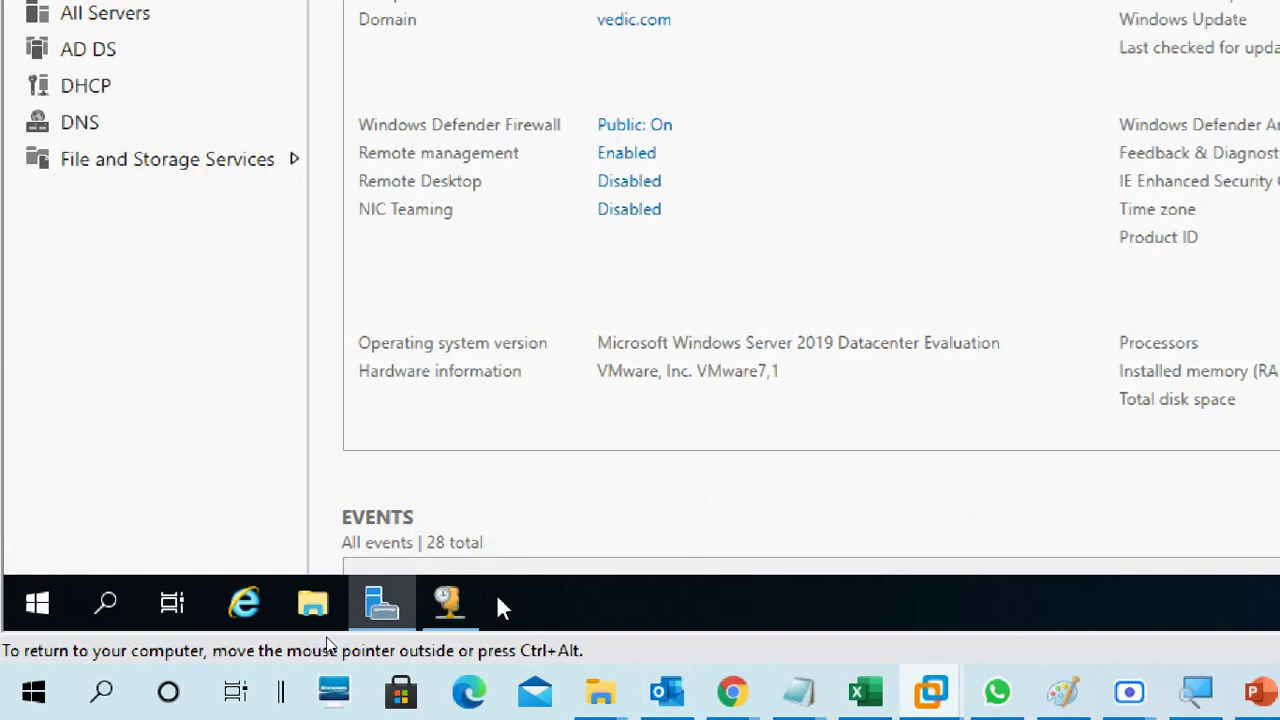
{"action": "left_click", "coordinate": [447, 600]}
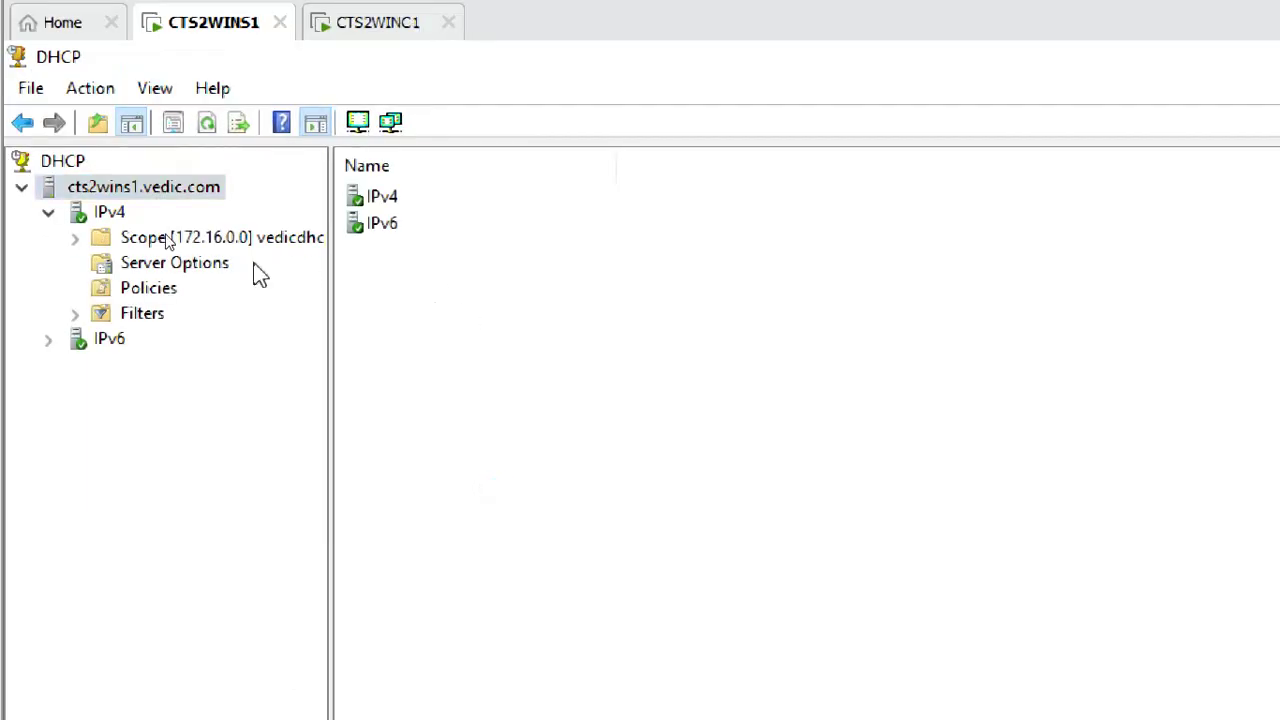
{"action": "left_click", "coordinate": [205, 240]}
{"action": "double_click", "coordinate": [140, 237]}
{"action": "left_click", "coordinate": [205, 290]}
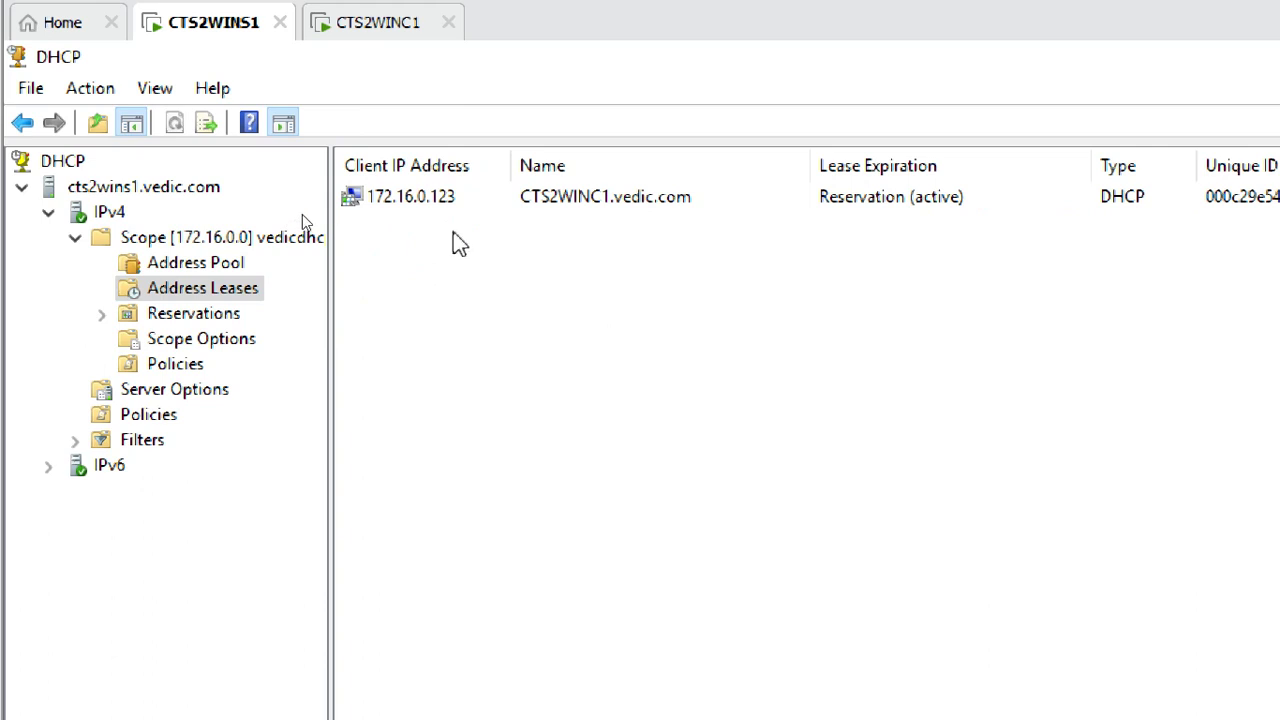
Step: Switch to the CTS2WINC1 client and run ipconfig in its command prompt to check the IP configuration
{"action": "left_click", "coordinate": [370, 24]}
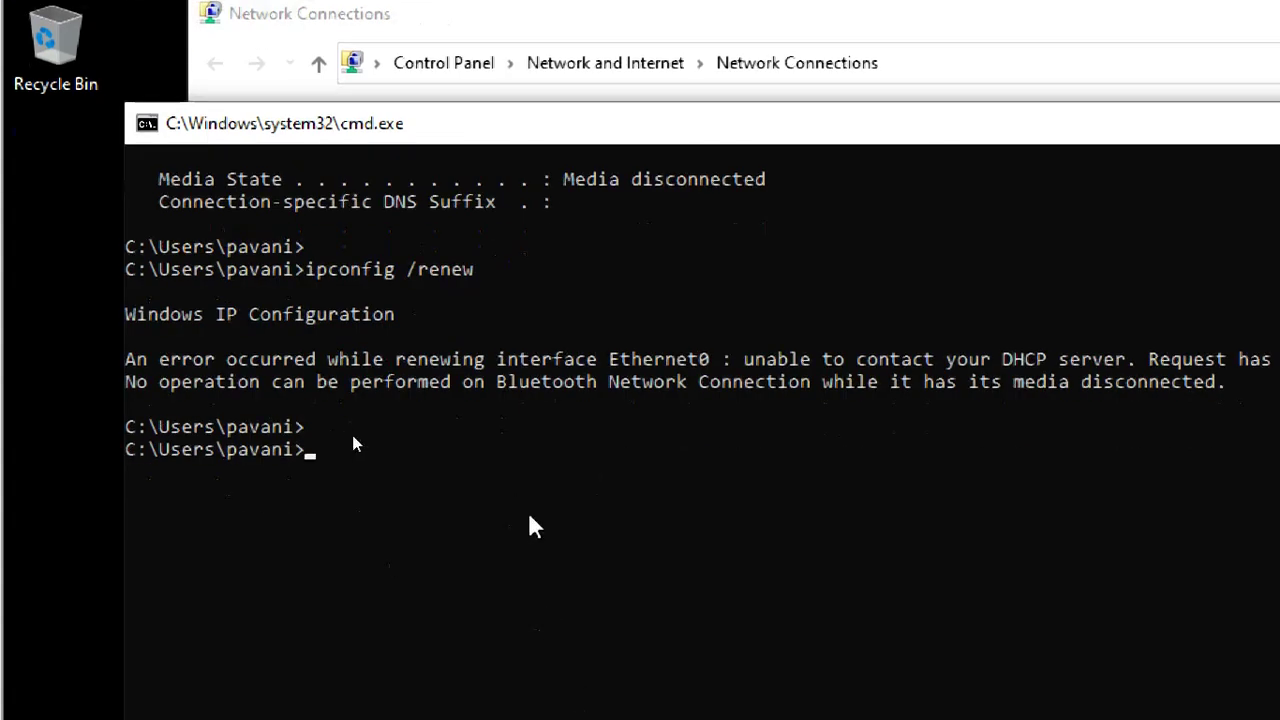
{"action": "type", "text": "ipc"}
{"action": "key", "text": "BackSpace"}
{"action": "type", "text": "config"}
{"action": "key", "text": "Return"}
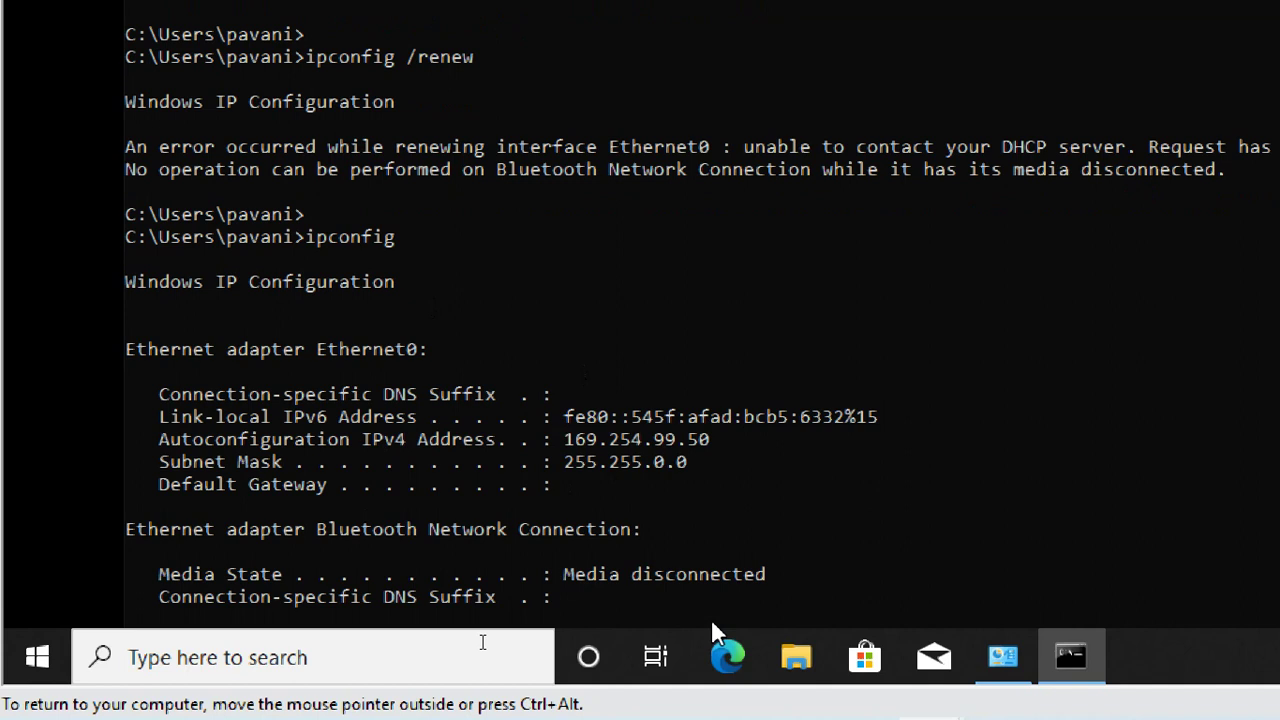
{"action": "scroll", "coordinate": [675, 149], "scroll_direction": "down", "scroll_amount": 3}
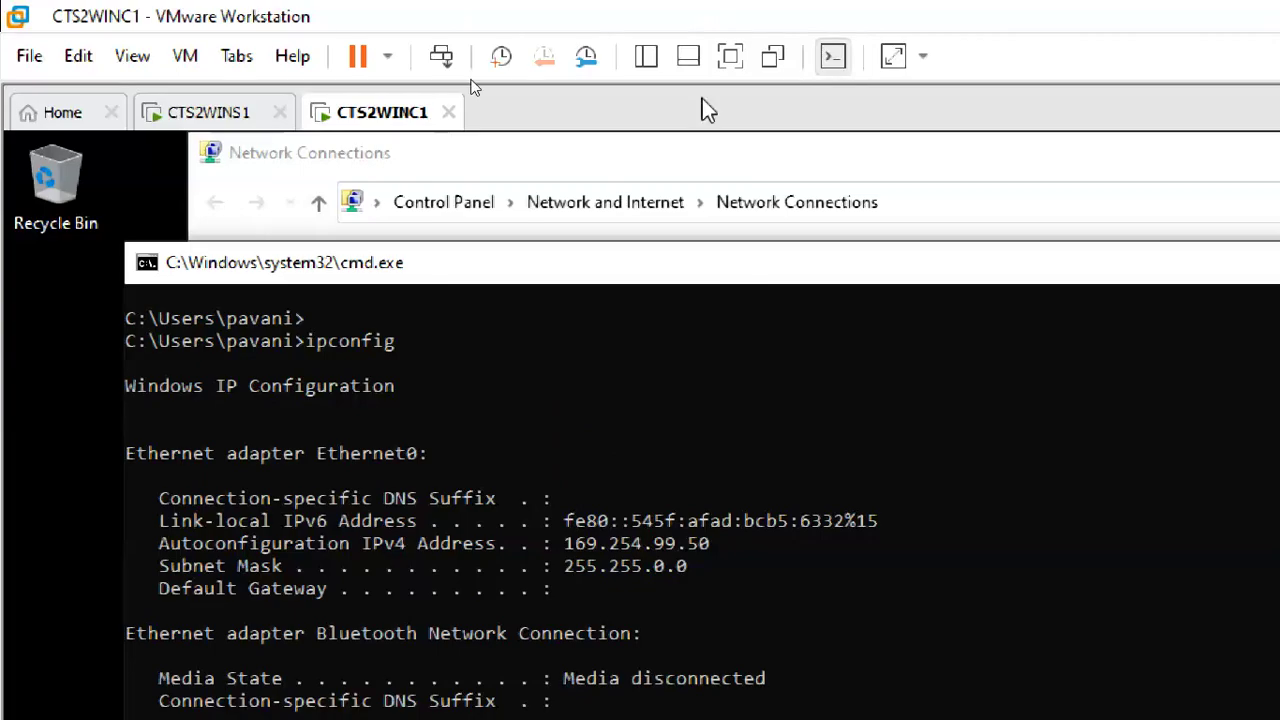
Step: Inspect the client's Ethernet0 network connection details and close the detail and status windows
{"action": "left_click", "coordinate": [718, 188]}
{"action": "right_click", "coordinate": [786, 325]}
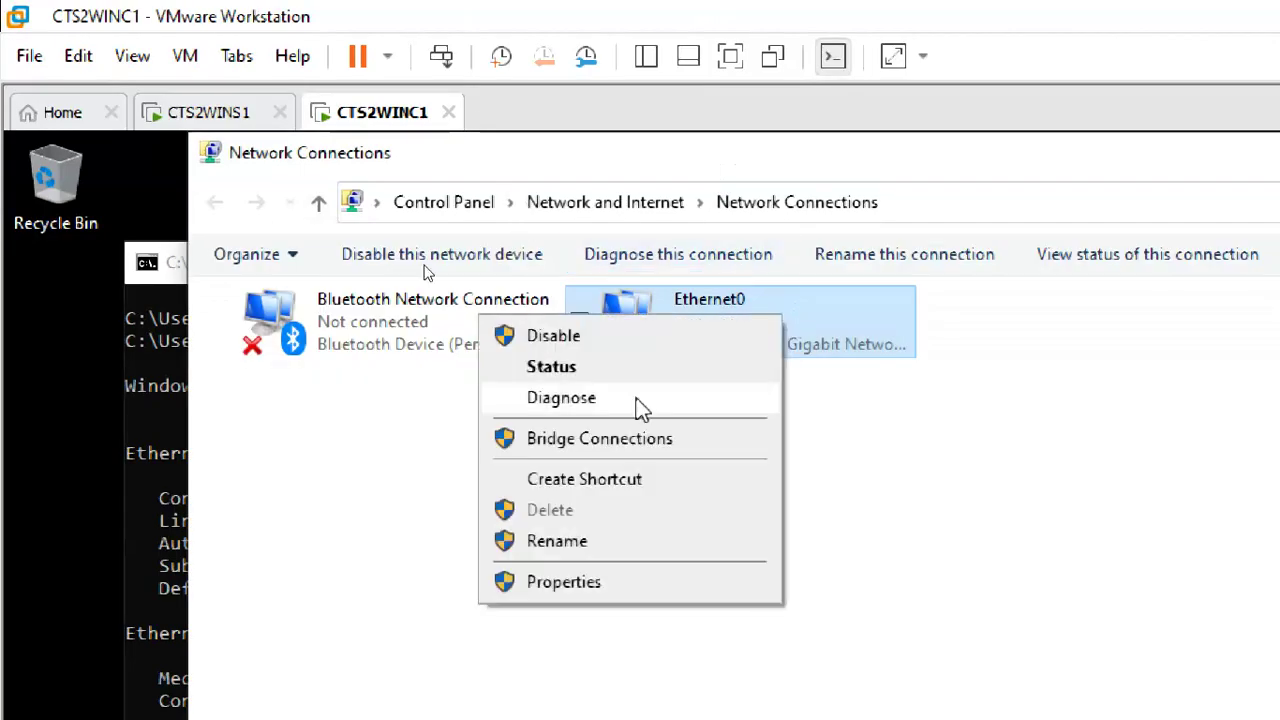
{"action": "left_click", "coordinate": [620, 370]}
{"action": "left_click", "coordinate": [775, 538]}
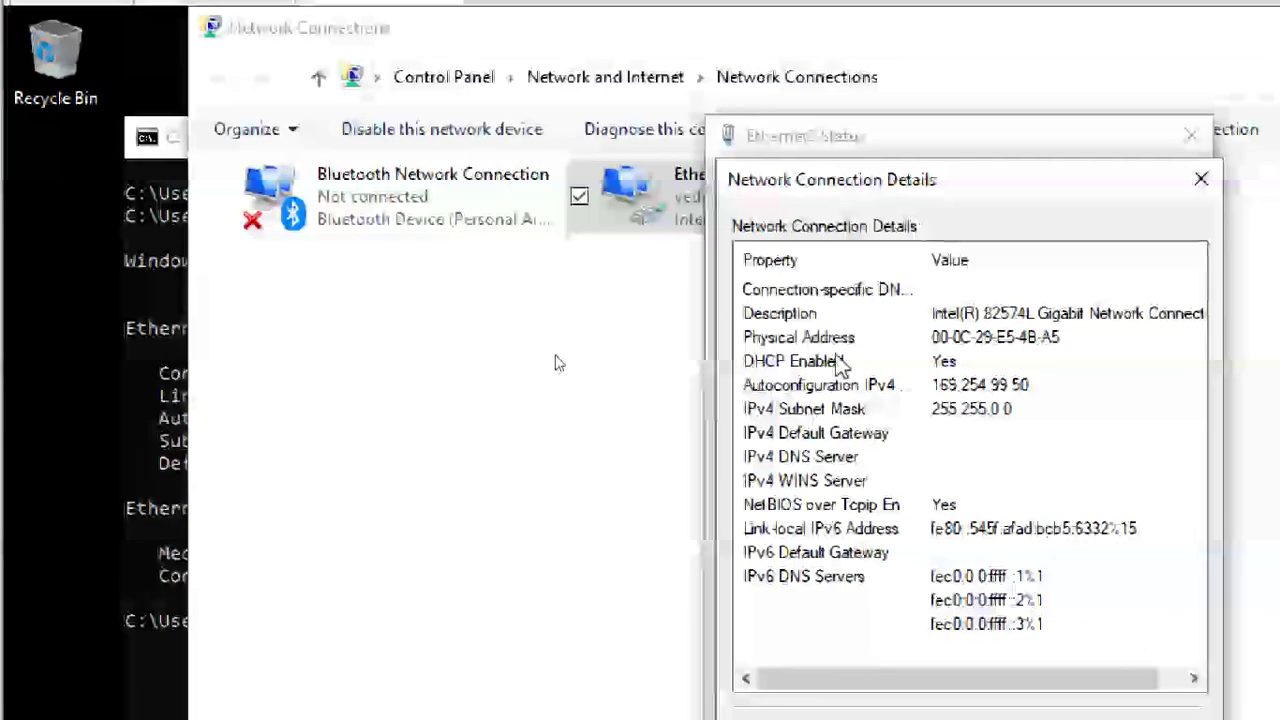
{"action": "left_click", "coordinate": [1197, 180]}
{"action": "left_click", "coordinate": [1191, 135]}
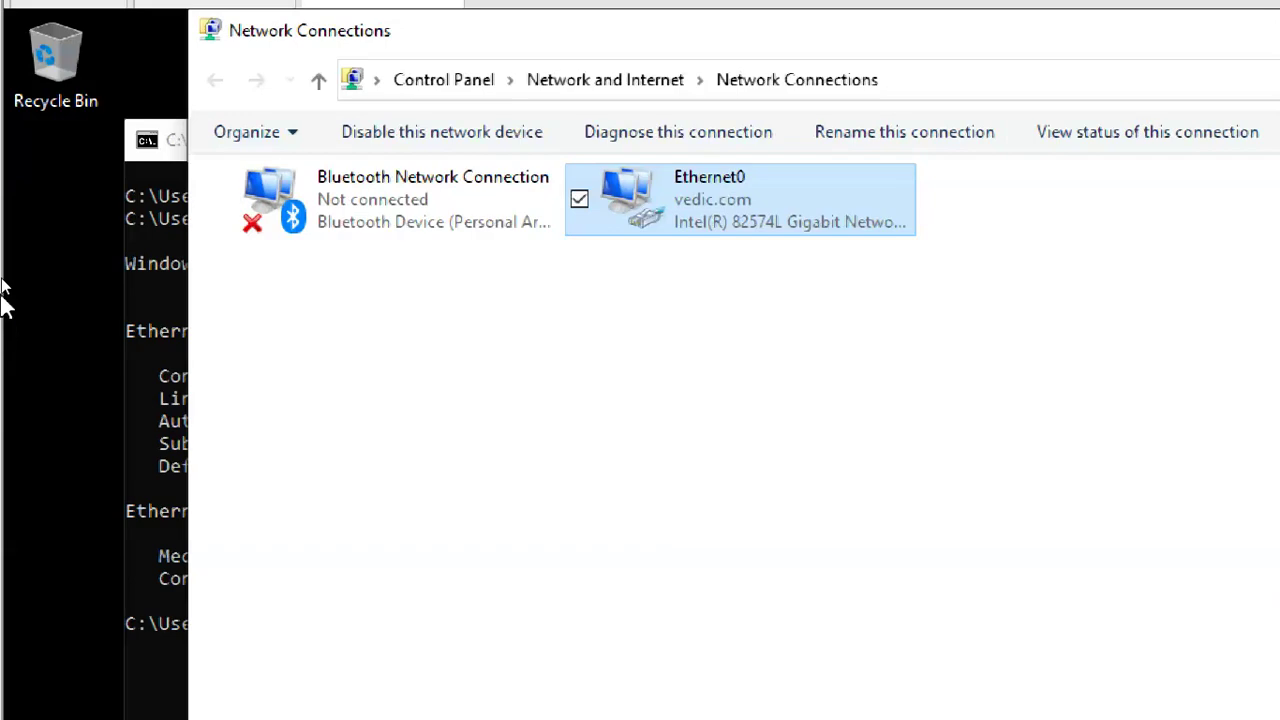
Step: Release the client's IP address with ipconfig /release in the command prompt
{"action": "left_click", "coordinate": [147, 162]}
{"action": "left_click", "coordinate": [352, 525]}
{"action": "scroll", "coordinate": [352, 525], "scroll_direction": "down", "scroll_amount": 3}
{"action": "scroll", "coordinate": [394, 436], "scroll_direction": "down", "scroll_amount": 2}
{"action": "type", "text": "ipconfig /releas"}
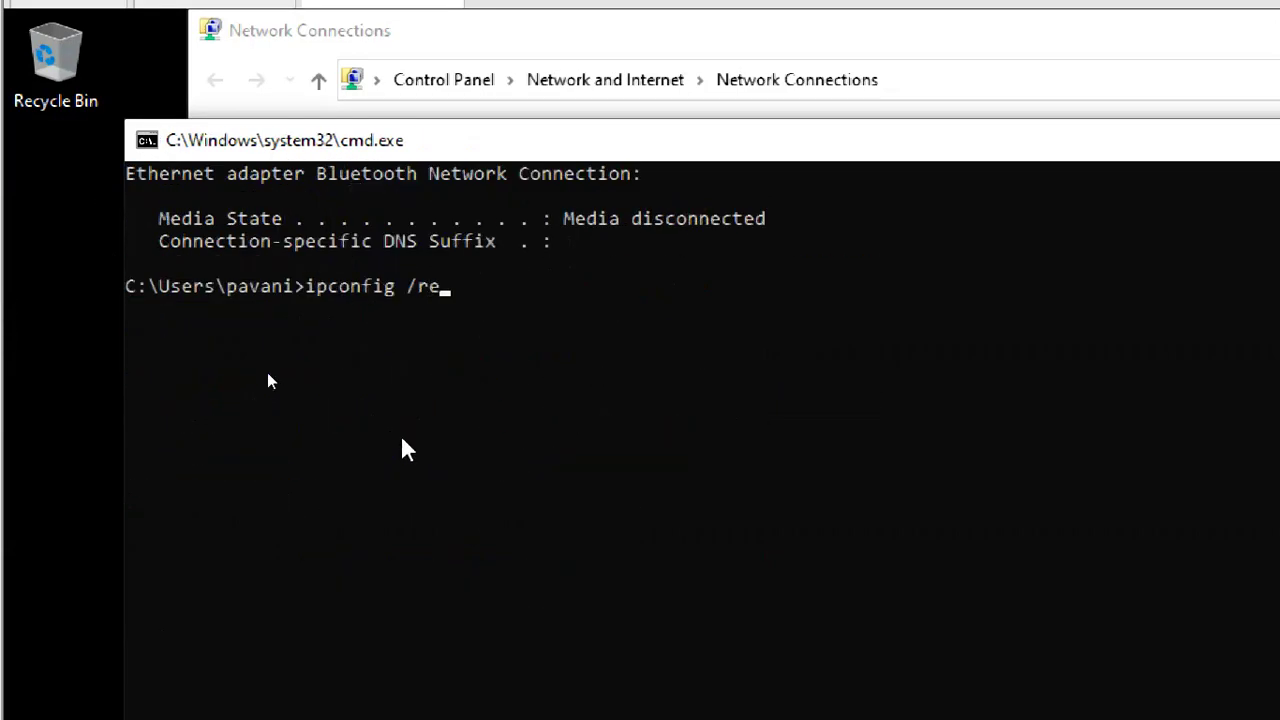
{"action": "type", "text": "e"}
{"action": "key", "text": "Return"}
Step: Try to renew the client's IP address with ipconfig /renew
{"action": "key", "text": "Up"}
{"action": "scroll", "coordinate": [462, 490], "scroll_direction": "down", "scroll_amount": 1}
{"action": "key", "text": "BackSpace"}
{"action": "key", "text": "BackSpace"}
{"action": "key", "text": "BackSpace"}
{"action": "key", "text": "BackSpace"}
{"action": "key", "text": "BackSpace"}
{"action": "type", "text": "new"}
{"action": "key", "text": "Return"}
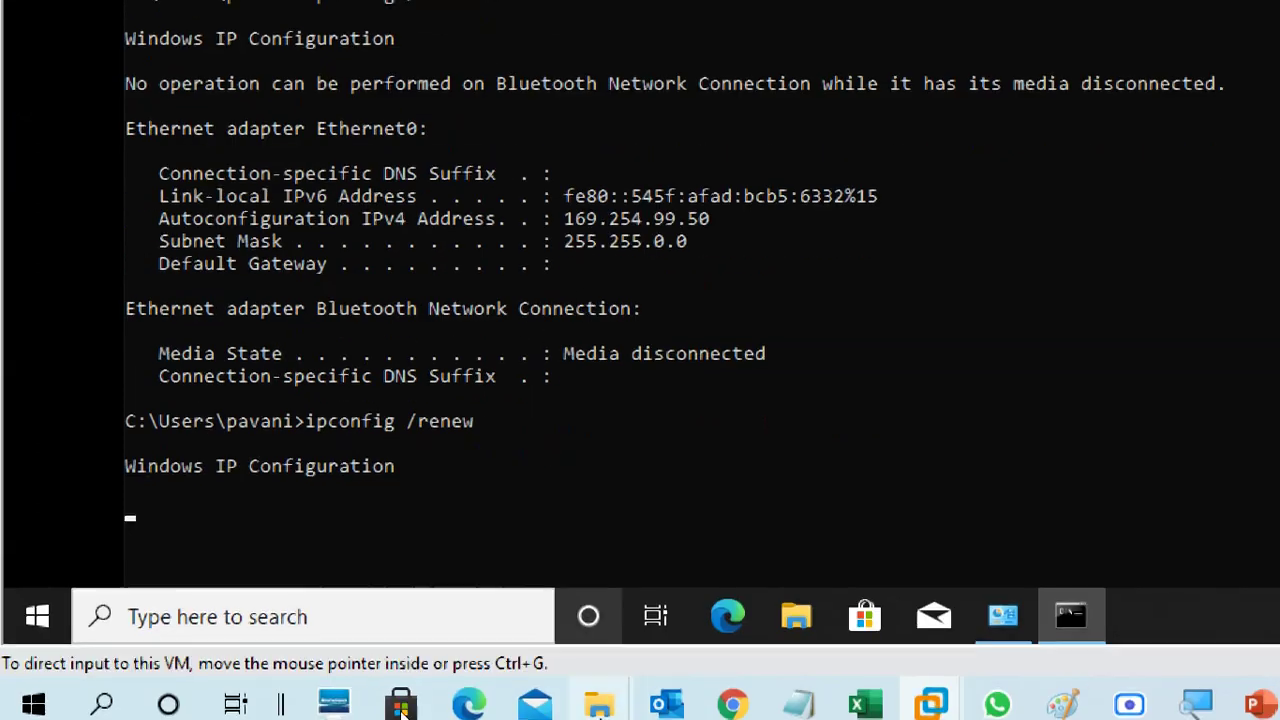
{"action": "scroll", "coordinate": [589, 250], "scroll_direction": "down", "scroll_amount": 2}
{"action": "scroll", "coordinate": [590, 258], "scroll_direction": "down", "scroll_amount": 2}
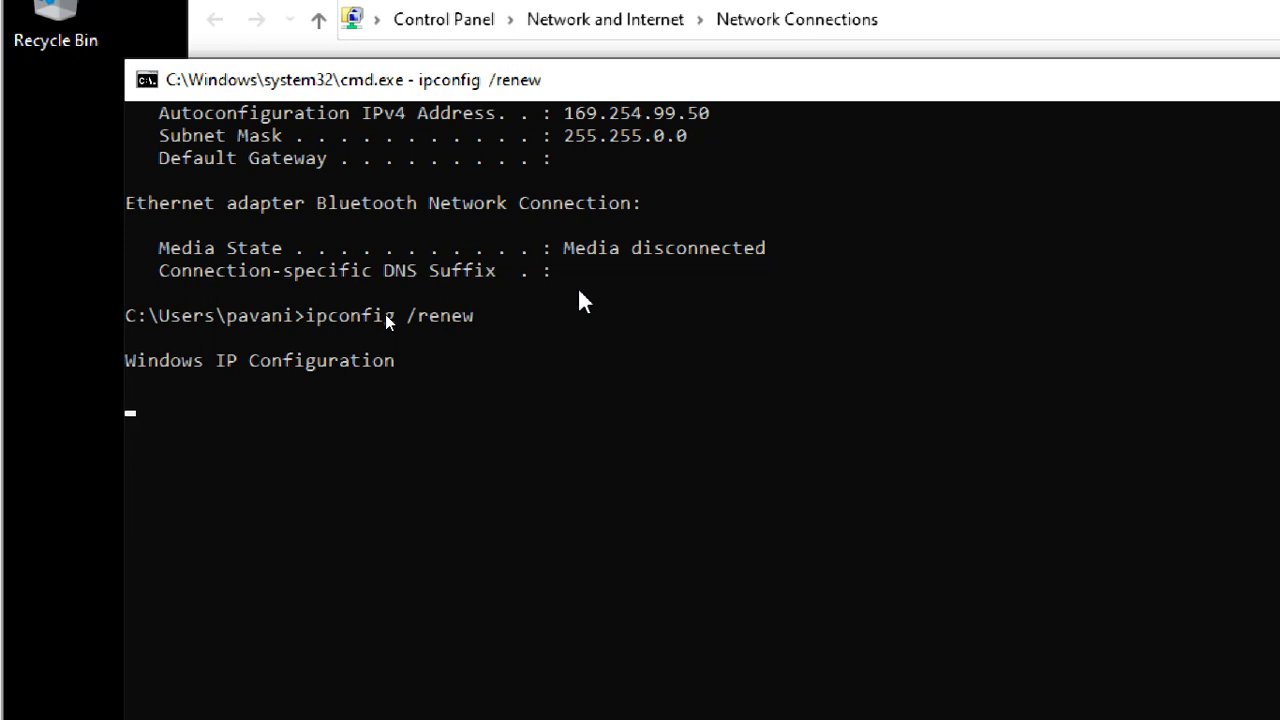
Step: Review the earlier ipconfig commands and their output in the command prompt while the renewal runs
{"action": "scroll", "coordinate": [565, 280], "scroll_direction": "up", "scroll_amount": 4}
{"action": "left_click_drag", "start_coordinate": [308, 160], "coordinate": [514, 158]}
{"action": "left_click", "coordinate": [519, 160]}
{"action": "left_click_drag", "start_coordinate": [310, 586], "coordinate": [486, 588]}
{"action": "left_click", "coordinate": [501, 586]}
{"action": "scroll", "coordinate": [497, 570], "scroll_direction": "down", "scroll_amount": 3}
{"action": "scroll", "coordinate": [470, 425], "scroll_direction": "down", "scroll_amount": 2}
{"action": "left_click", "coordinate": [452, 318]}
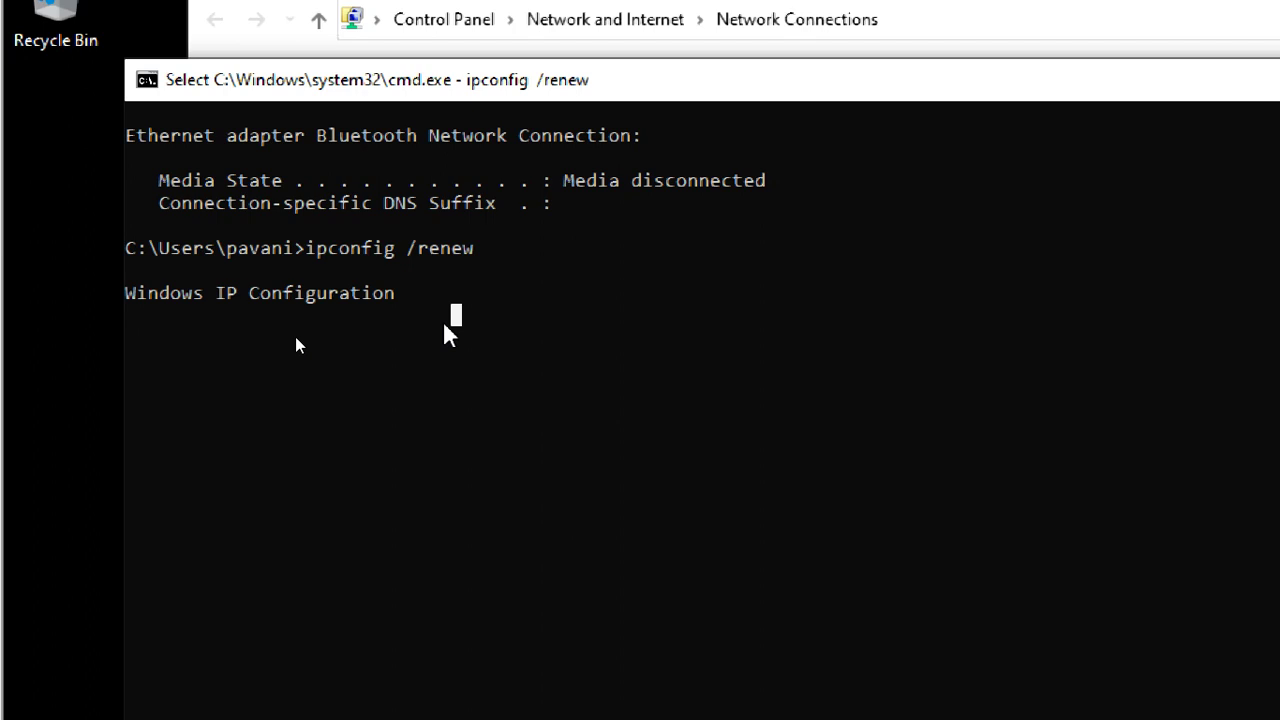
{"action": "key", "text": "Escape"}
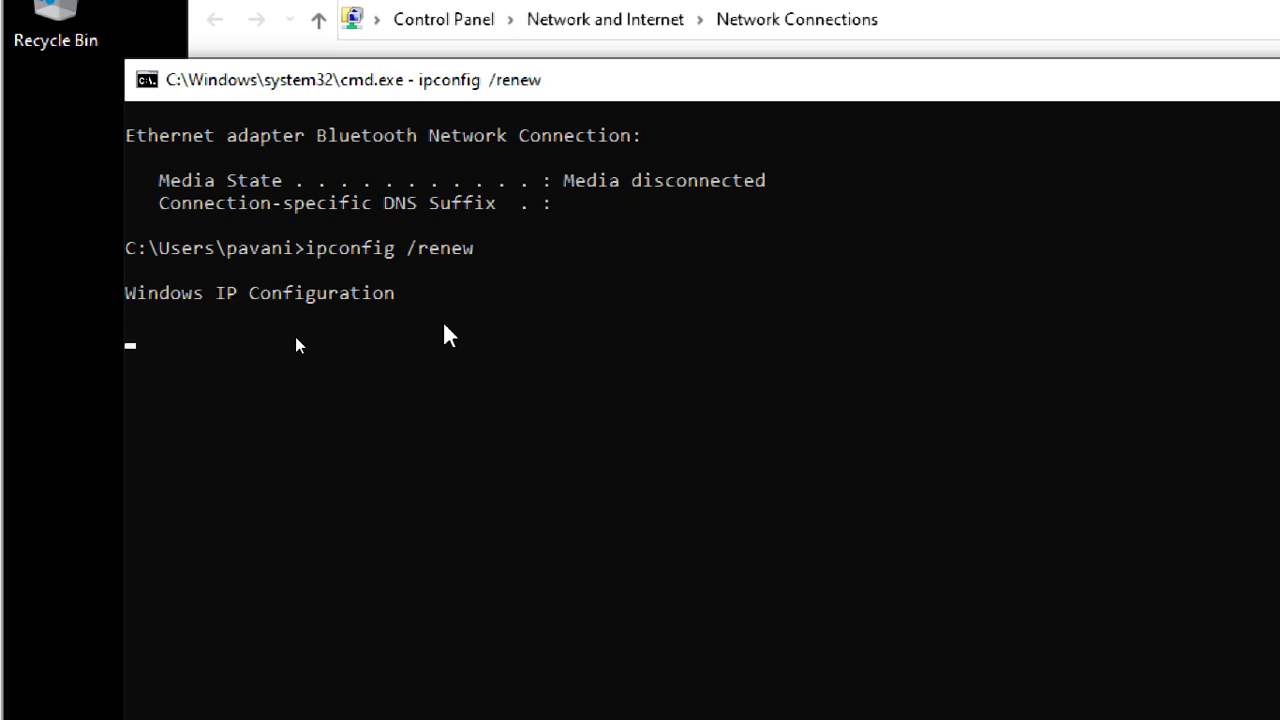
Step: Recheck the client's Ethernet0 connection details for its assigned IPv4 address and close both windows
{"action": "left_click", "coordinate": [283, 5]}
{"action": "double_click", "coordinate": [785, 240]}
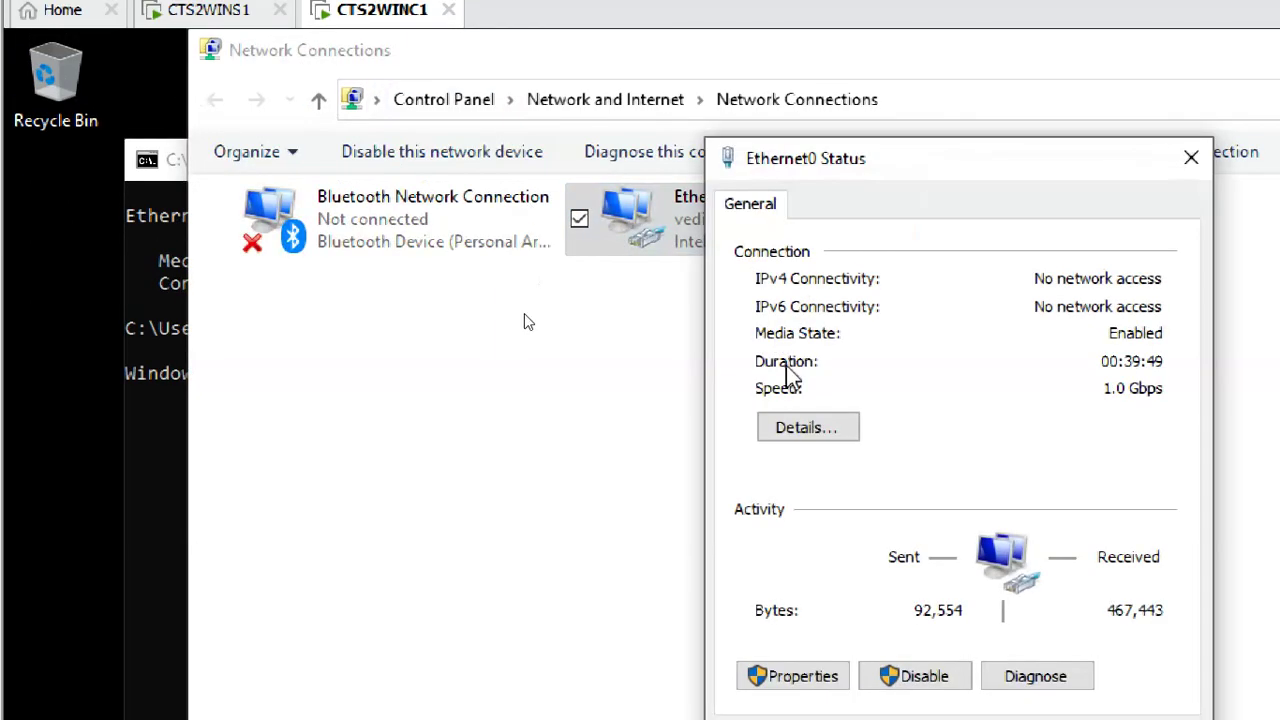
{"action": "left_click", "coordinate": [809, 427]}
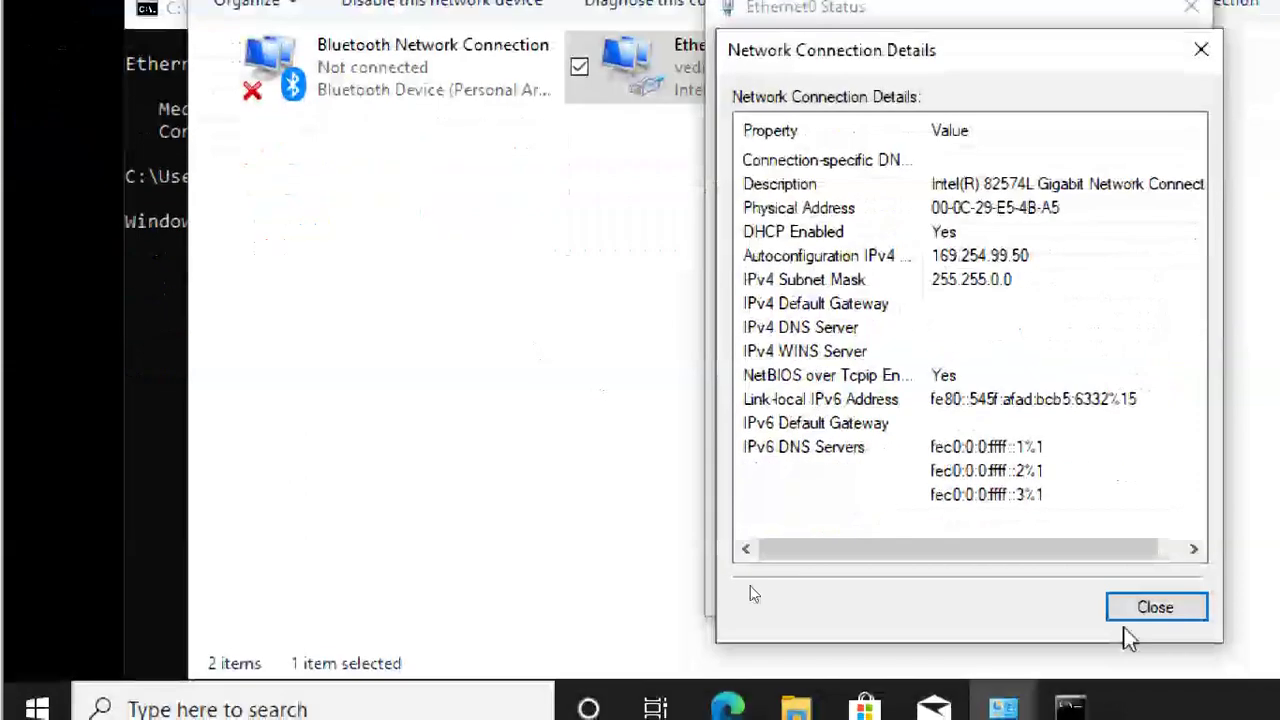
{"action": "left_click", "coordinate": [1140, 600]}
{"action": "left_click", "coordinate": [1140, 592]}
Step: Abort the pending ipconfig /renew command and return to an empty prompt
{"action": "left_click", "coordinate": [134, 143]}
{"action": "left_click", "coordinate": [321, 268]}
{"action": "key", "text": "Escape"}
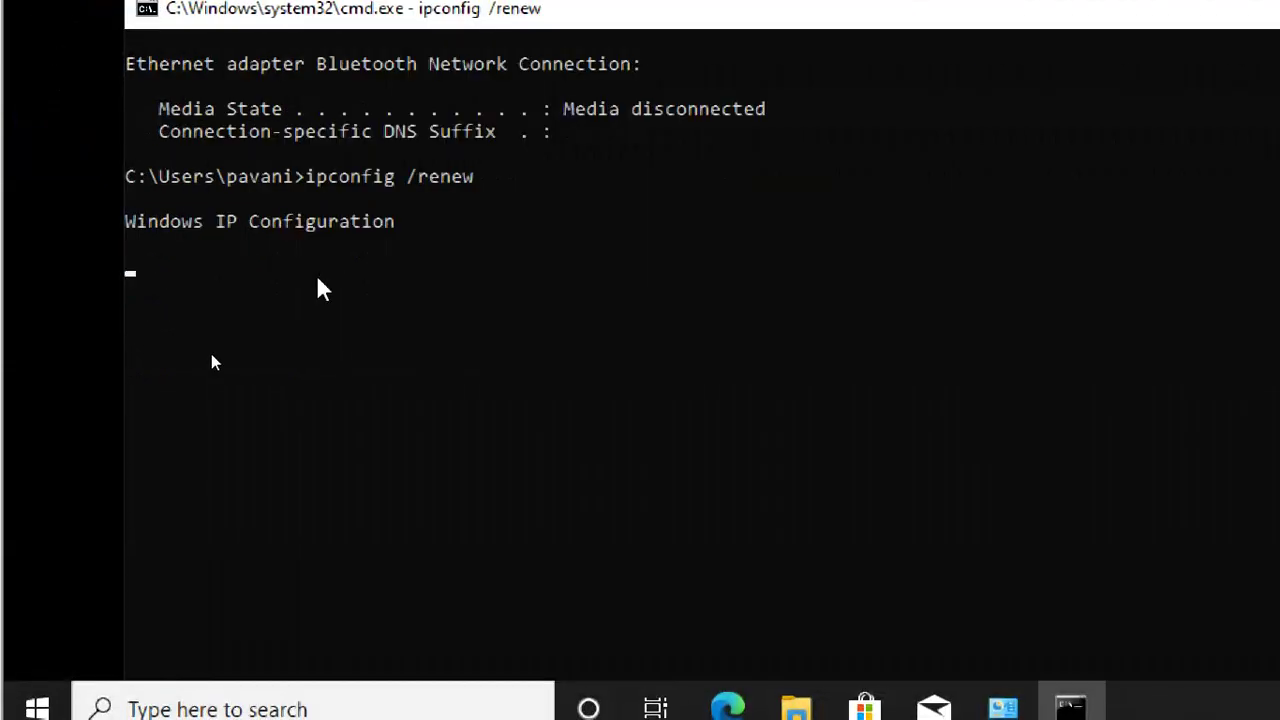
{"action": "key", "text": "ctrl+c"}
{"action": "key", "text": "Return"}
{"action": "key", "text": "Return"}
{"action": "key", "text": "Return"}
{"action": "key", "text": "Return"}
{"action": "key", "text": "Return"}
{"action": "key", "text": "Return"}
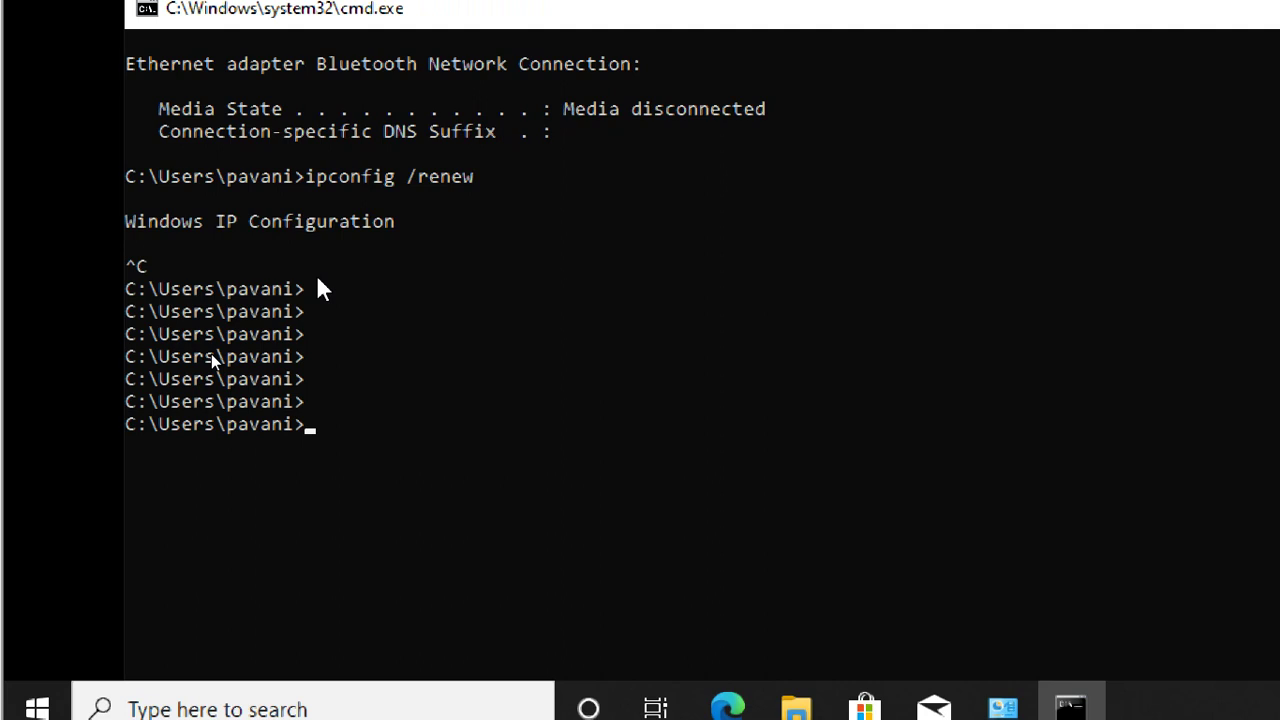
Step: Run ipconfig /release again from the command history
{"action": "key", "text": "Up"}
{"action": "key", "text": "Up"}
{"action": "key", "text": "Return"}
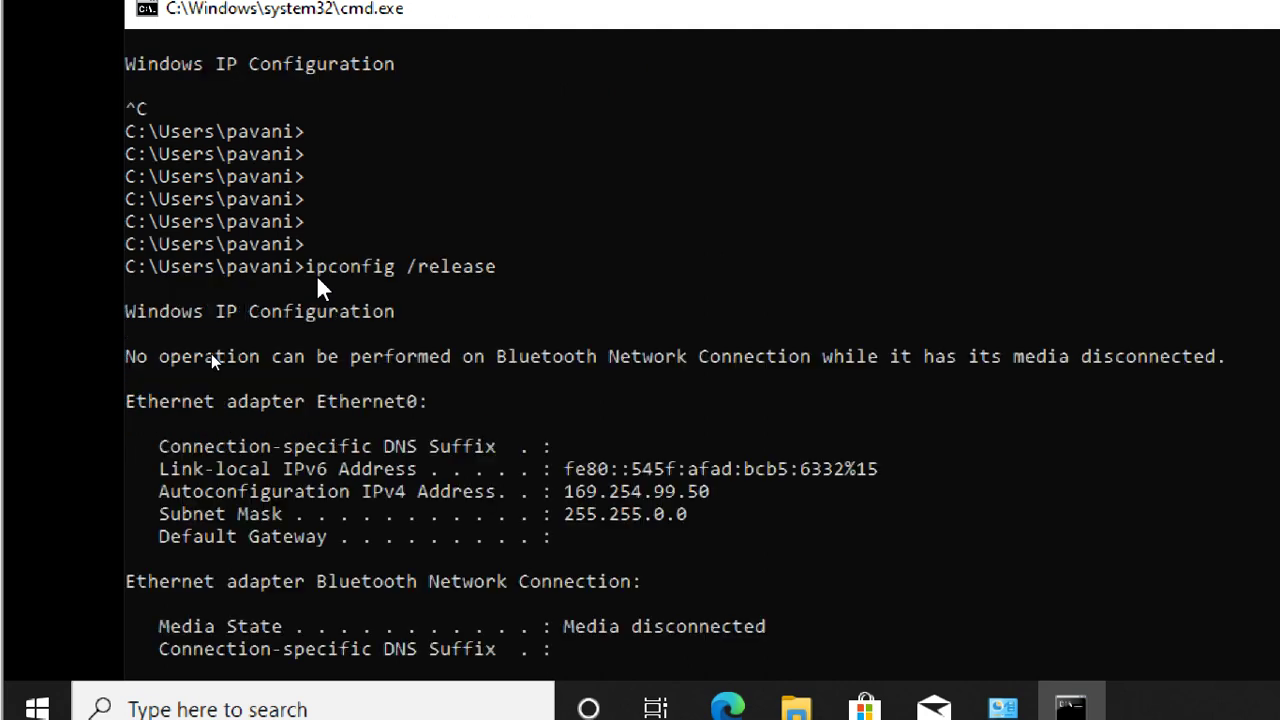
Step: Repeat ipconfig /release twice from the command history in the client's command prompt
{"action": "scroll", "coordinate": [533, 490], "scroll_direction": "down", "scroll_amount": 3}
{"action": "key", "text": "Return"}
{"action": "key", "text": "Up"}
{"action": "key", "text": "Return"}
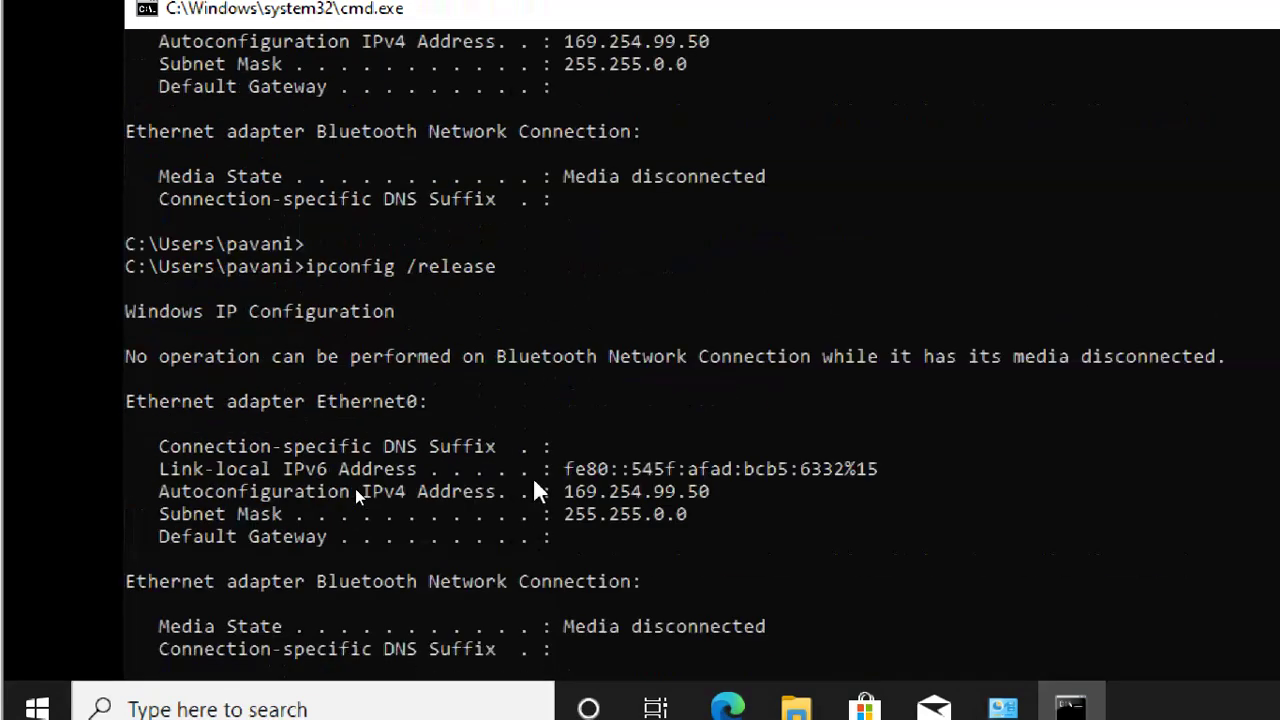
{"action": "key", "text": "Up"}
{"action": "key", "text": "Return"}
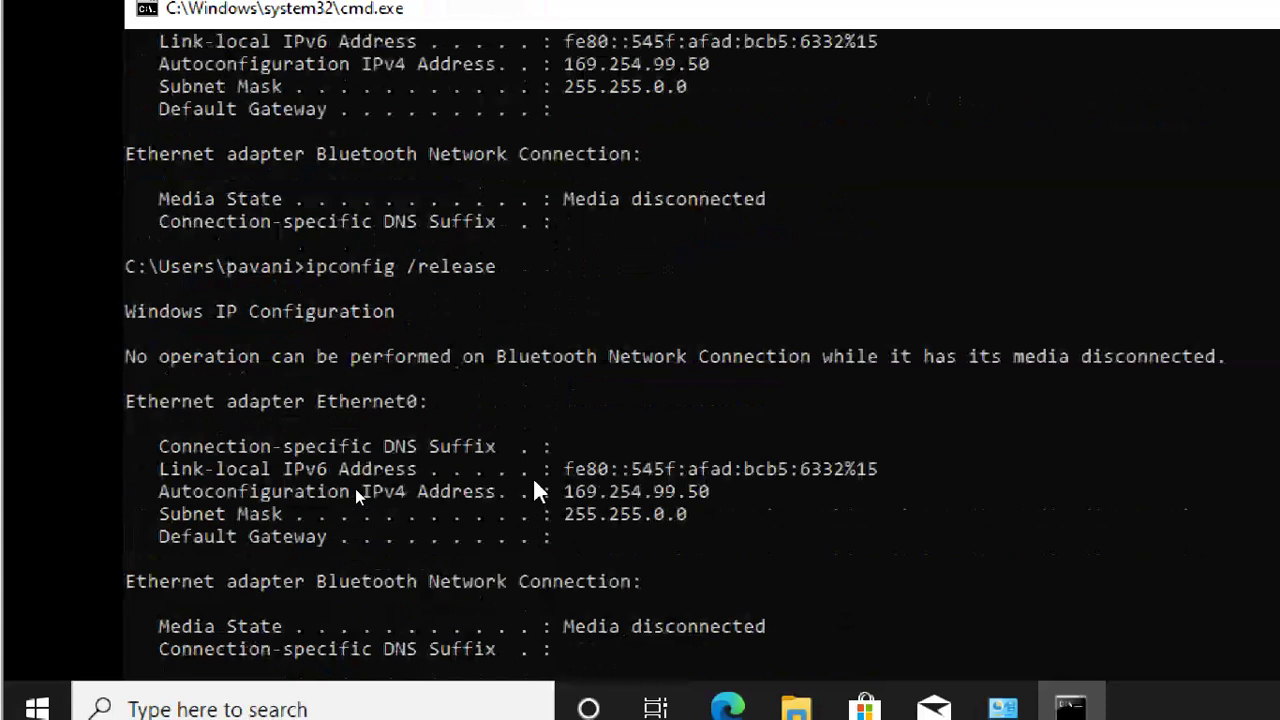
Step: Run ipconfig /renew on the client and reposition the command prompt window while it runs
{"action": "key", "text": "Up"}
{"action": "key", "text": "BackSpace"}
{"action": "key", "text": "BackSpace"}
{"action": "key", "text": "BackSpace"}
{"action": "key", "text": "BackSpace"}
{"action": "key", "text": "BackSpace"}
{"action": "type", "text": "new"}
{"action": "key", "text": "Return"}
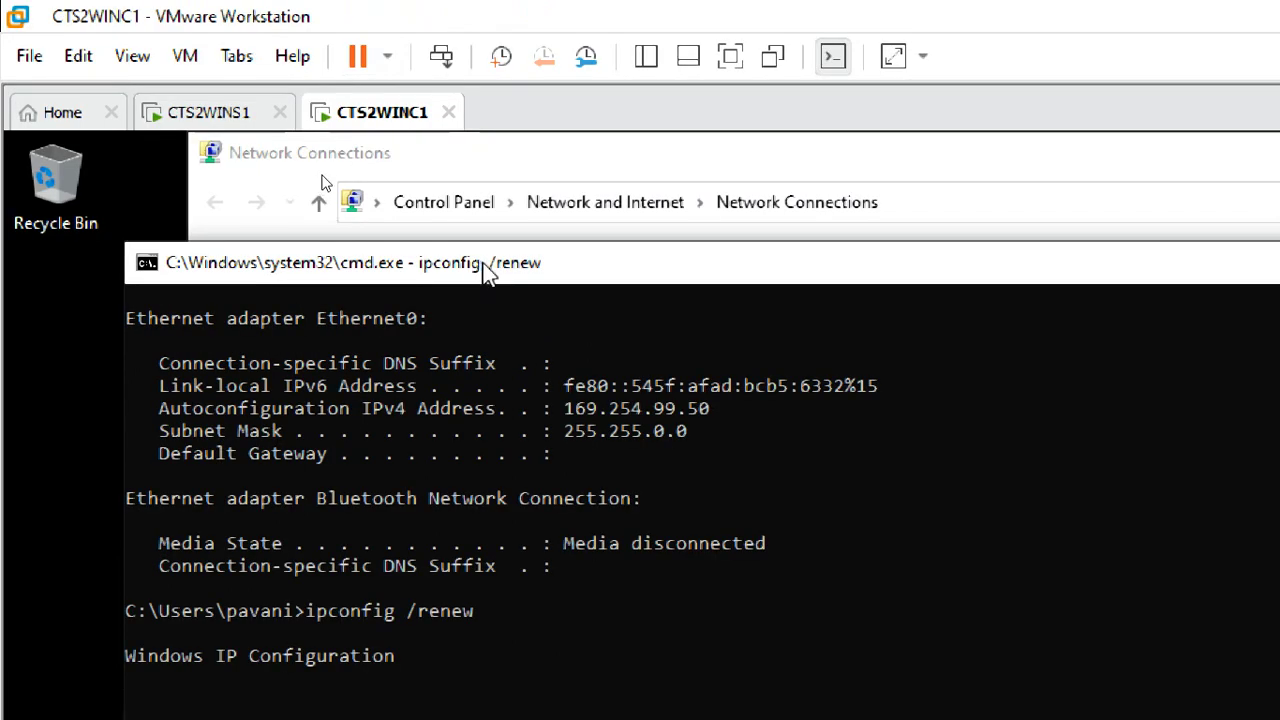
{"action": "left_click_drag", "start_coordinate": [486, 19], "coordinate": [480, 0]}
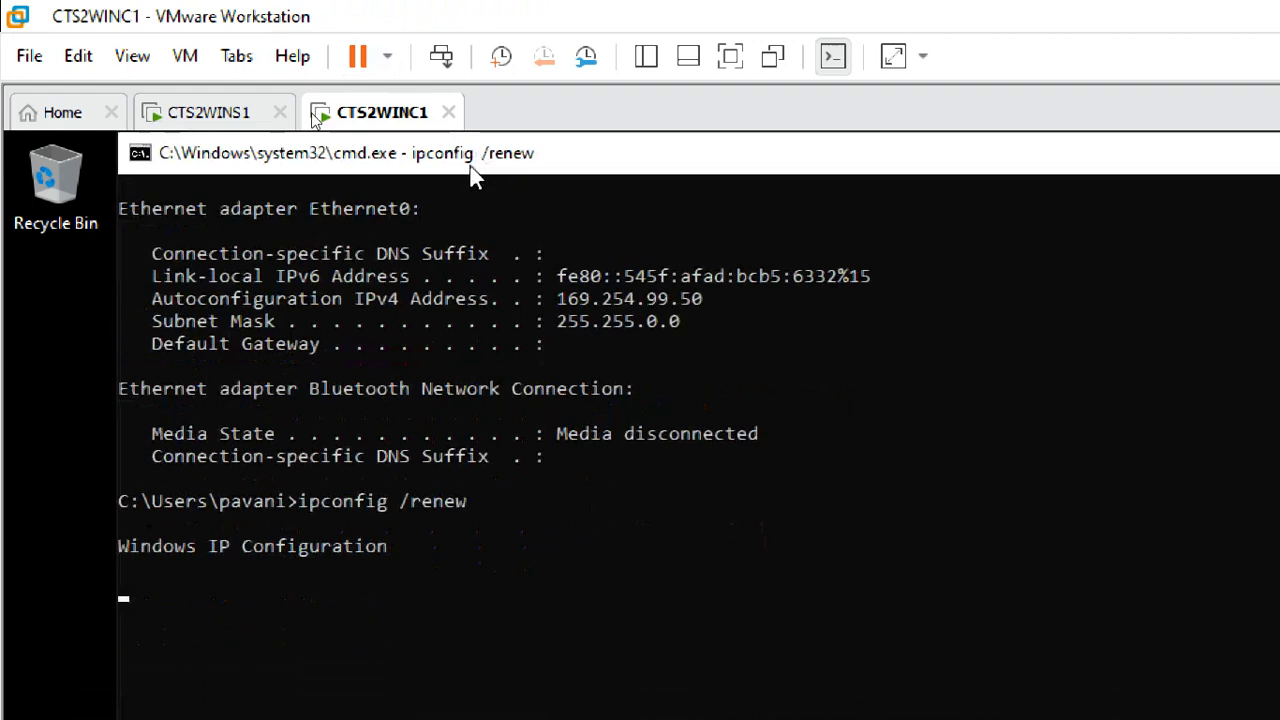
Step: Refresh the DHCP console on CTS2WINS1 and view the address leases of IPv4 scope 172.16.0.0
{"action": "left_click", "coordinate": [203, 116]}
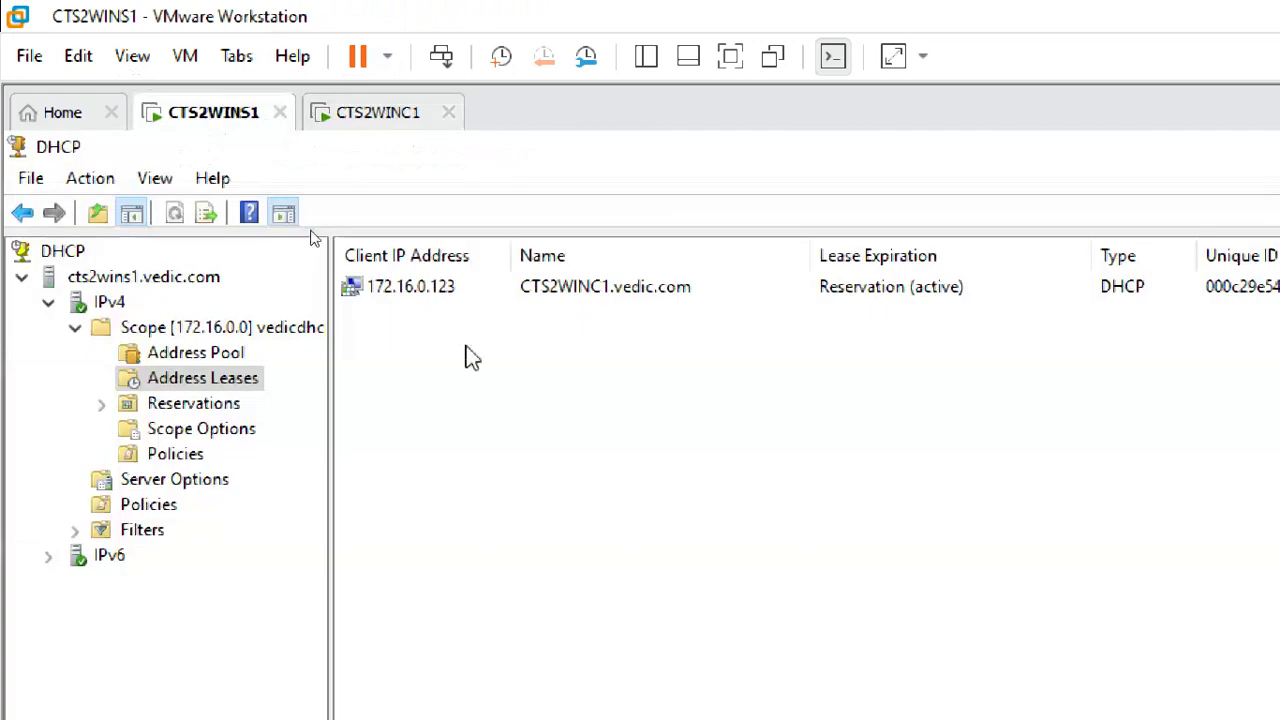
{"action": "left_click", "coordinate": [190, 327]}
{"action": "left_click", "coordinate": [145, 277]}
{"action": "left_click", "coordinate": [207, 214]}
{"action": "left_click", "coordinate": [207, 214]}
{"action": "left_click", "coordinate": [110, 304]}
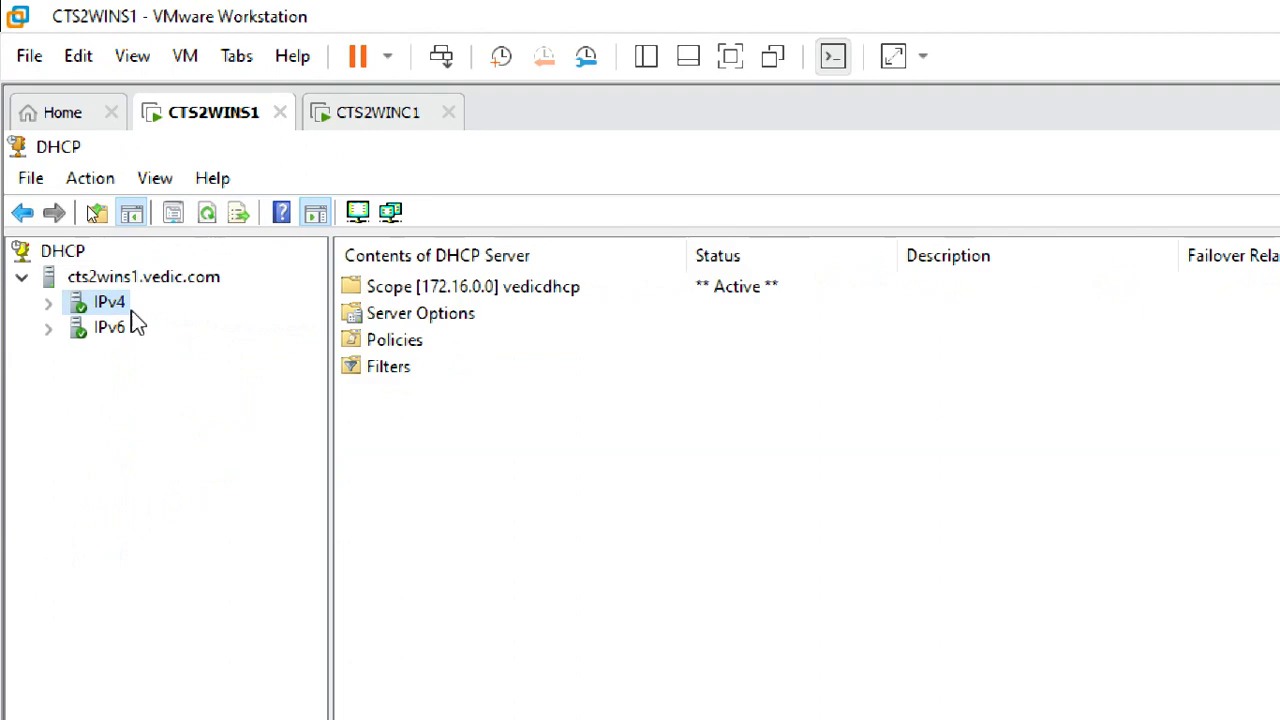
{"action": "left_click", "coordinate": [48, 303]}
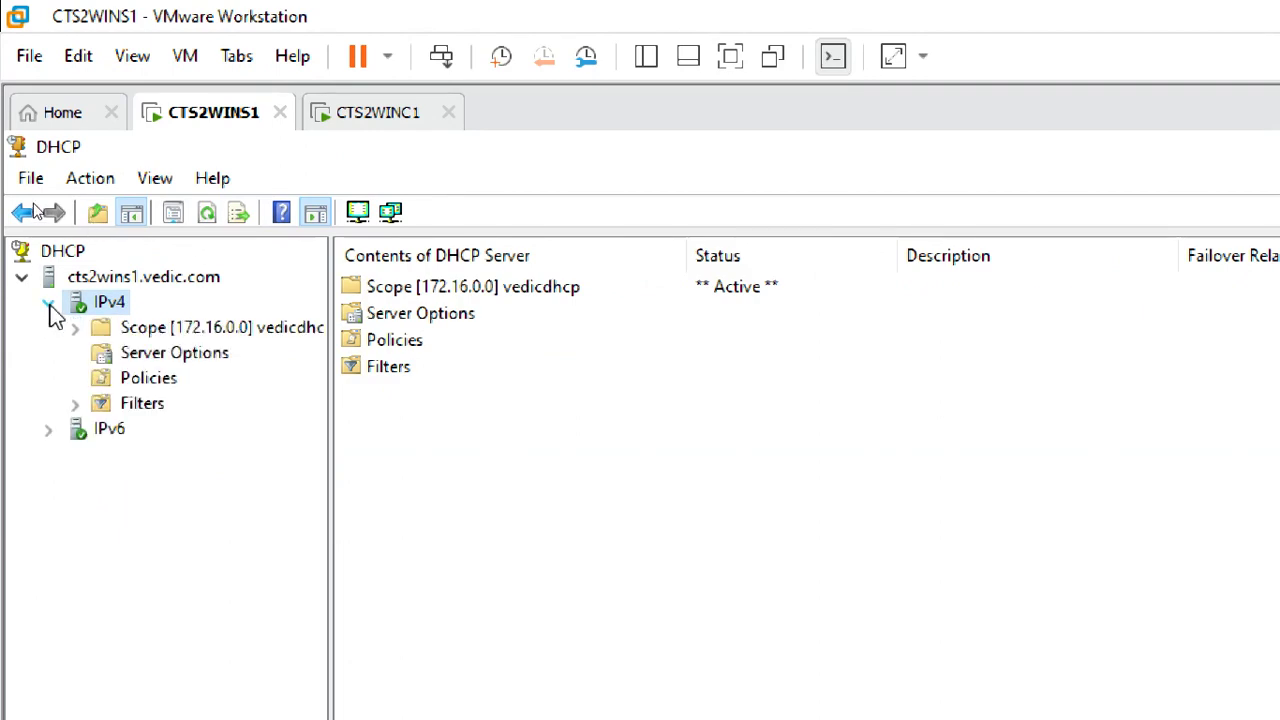
{"action": "double_click", "coordinate": [177, 328]}
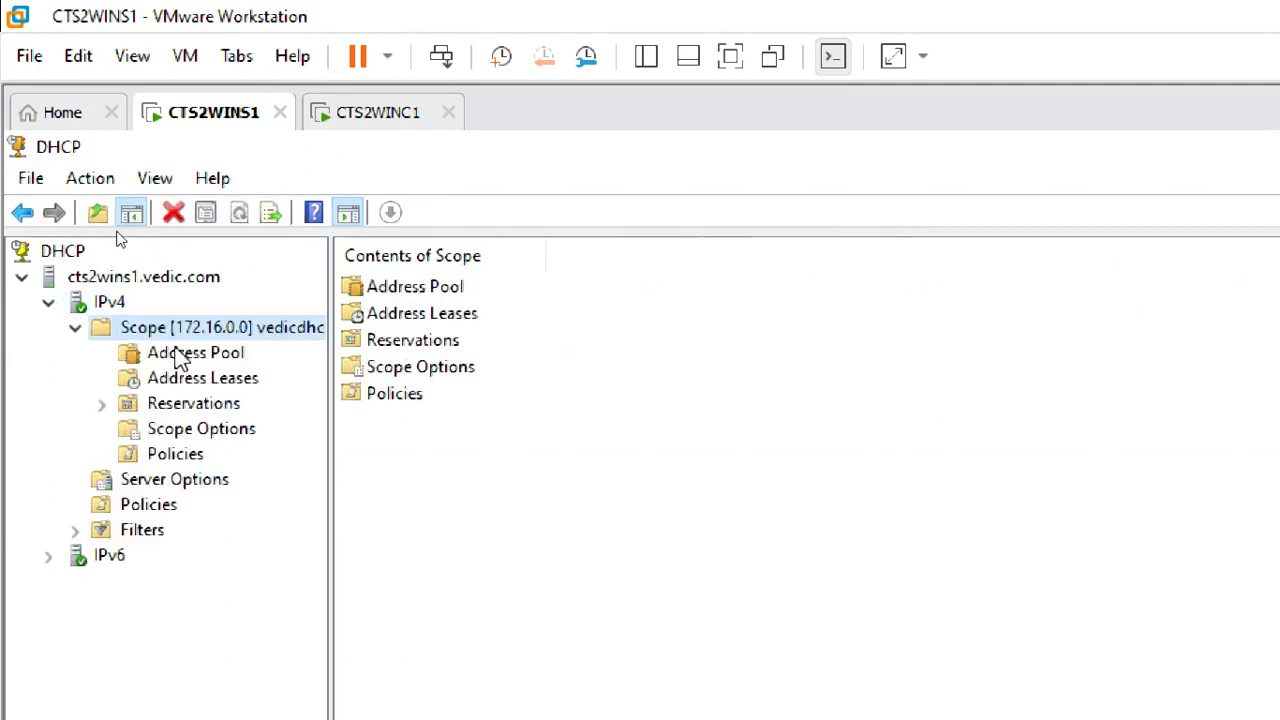
{"action": "left_click", "coordinate": [222, 382]}
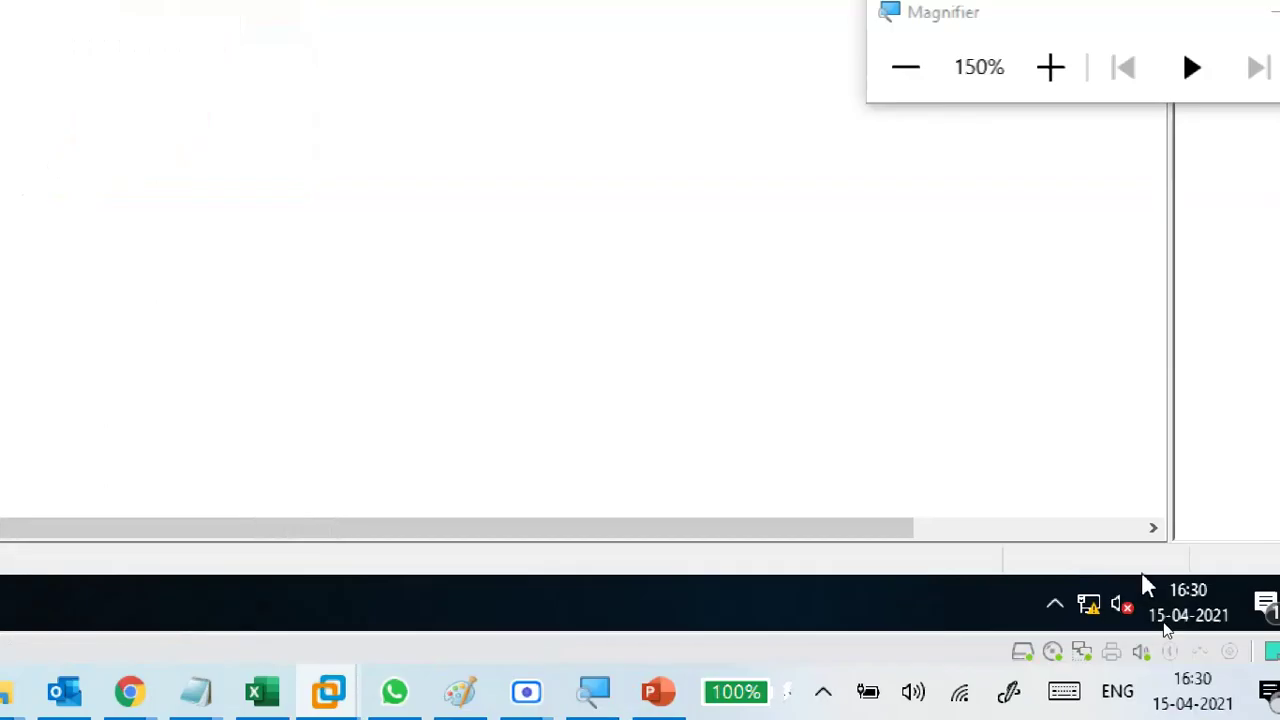
Step: Check the server's network connection status and return to the CTS2WINC1 command prompt
{"action": "left_click", "coordinate": [1090, 607]}
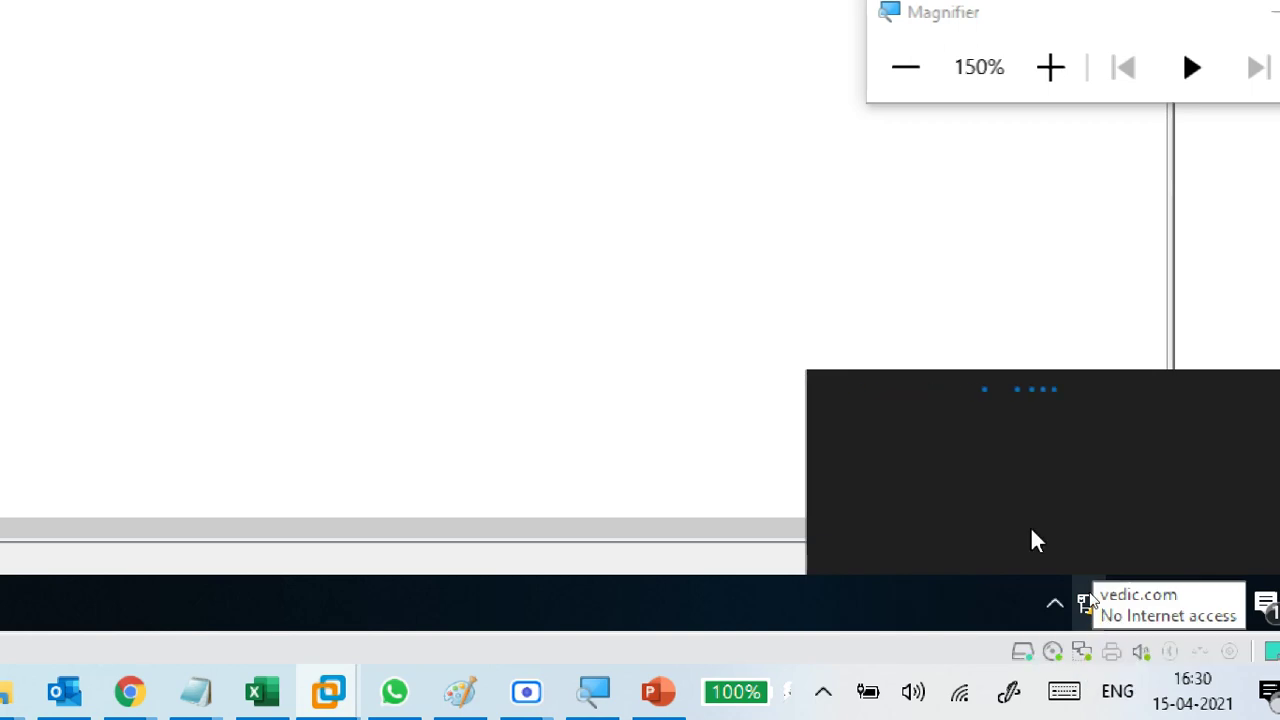
{"action": "left_click", "coordinate": [582, 256]}
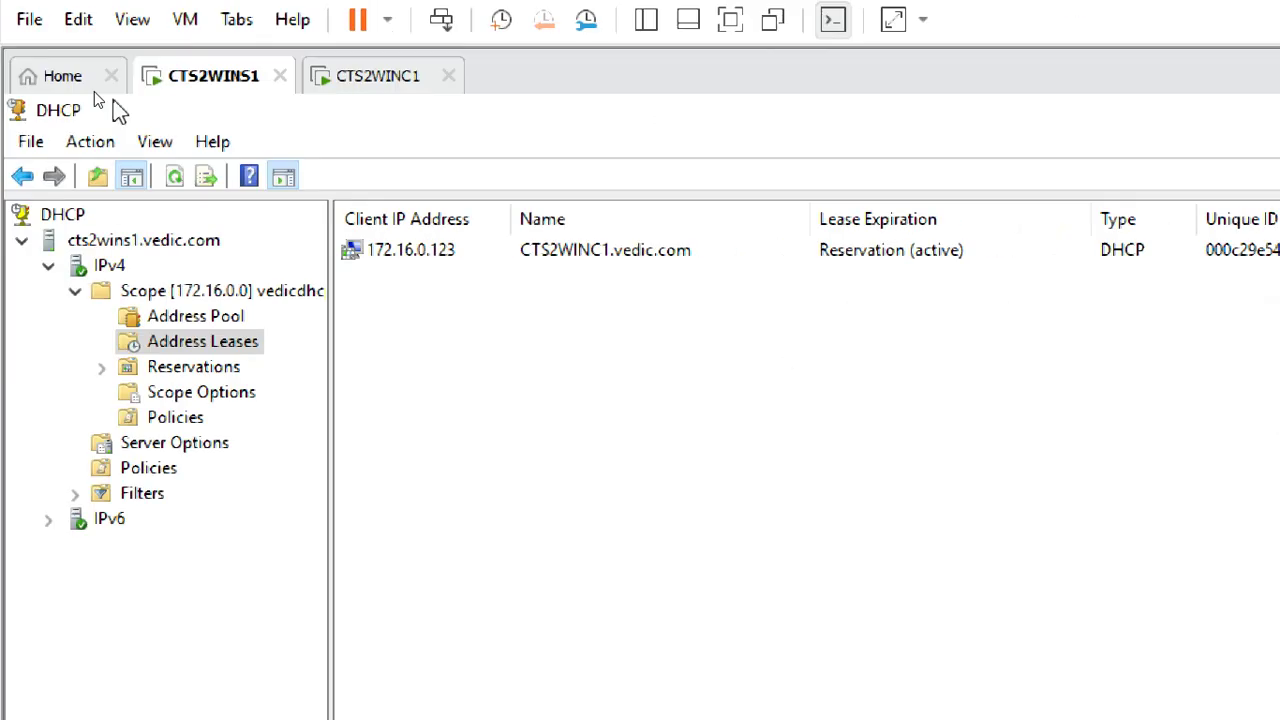
{"action": "left_click", "coordinate": [378, 90]}
{"action": "left_click", "coordinate": [448, 444]}
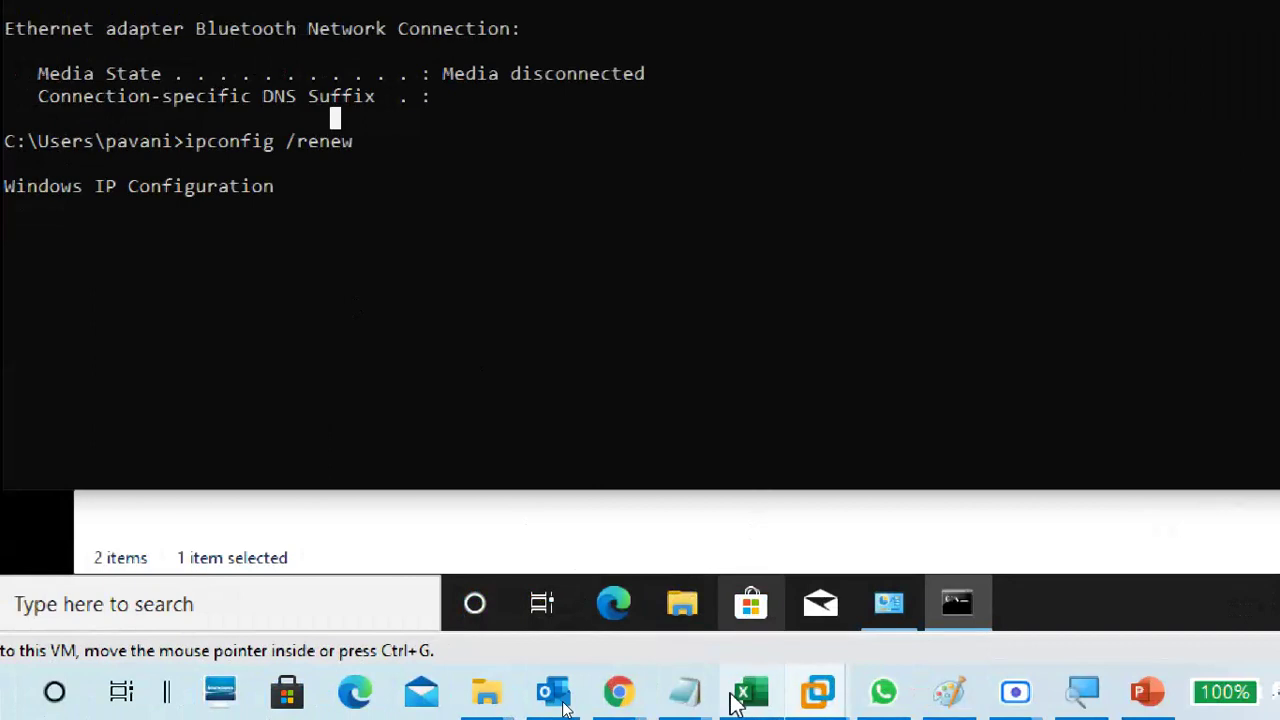
Step: Open the host computer's Network Connections window and bring it to the front
{"action": "key", "text": "super+r"}
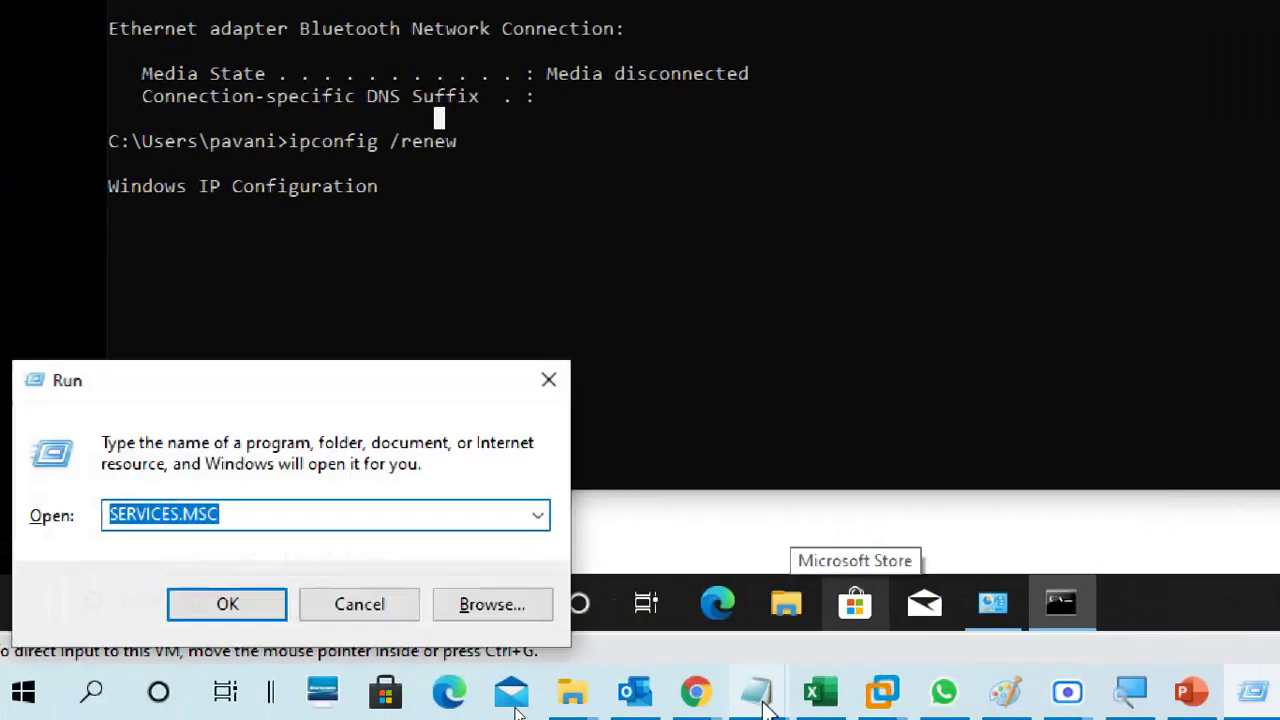
{"action": "type", "text": "n"}
{"action": "key", "text": "Down"}
{"action": "key", "text": "Return"}
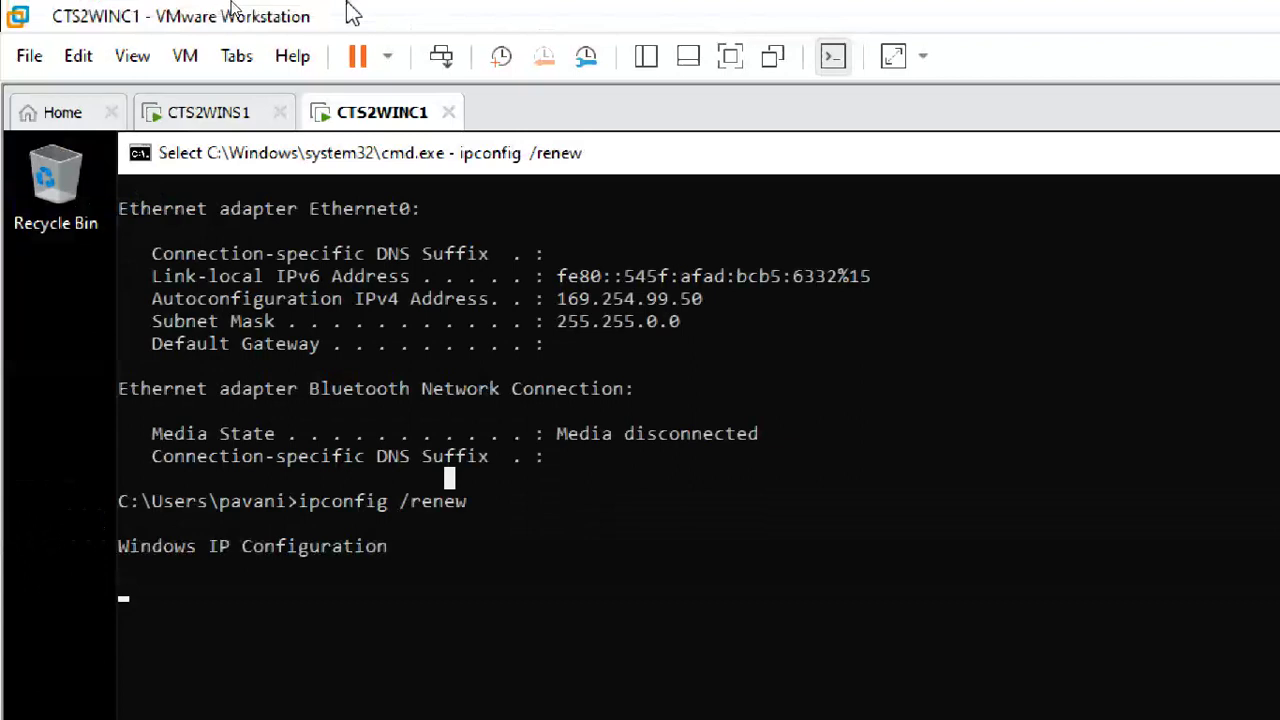
{"action": "left_click", "coordinate": [1157, 372]}
{"action": "left_click", "coordinate": [1156, 362]}
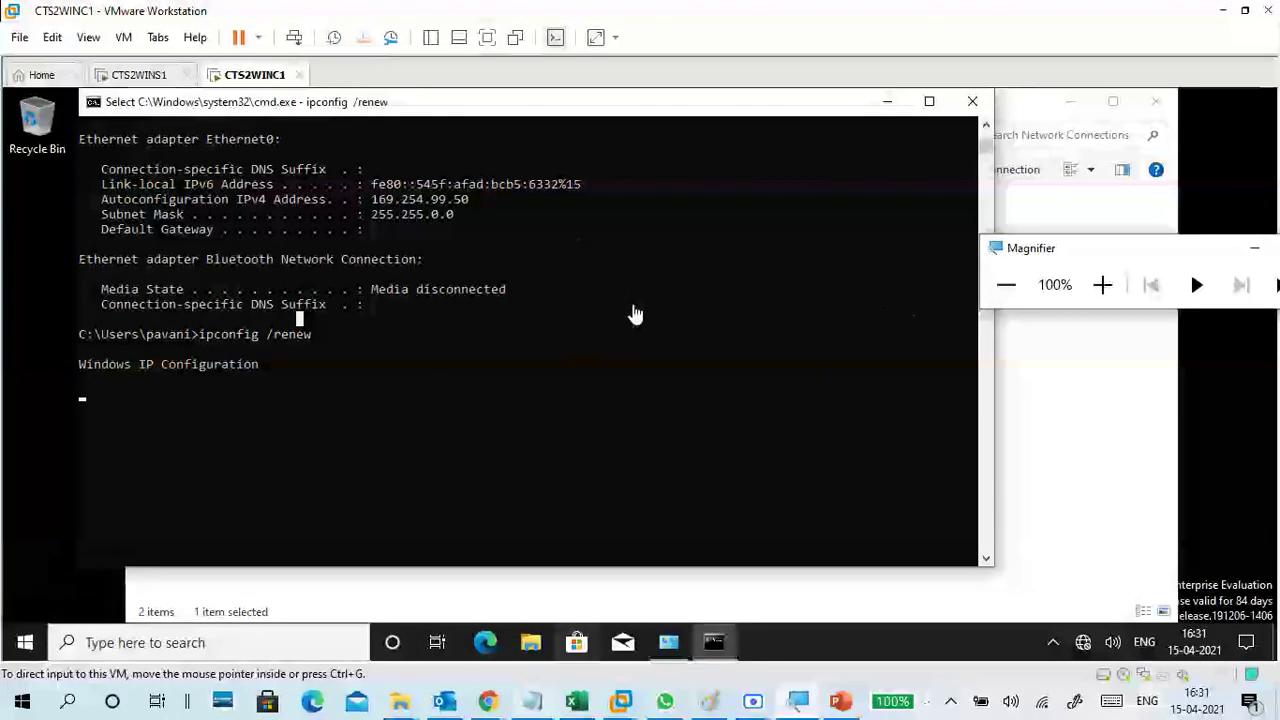
{"action": "key", "text": "alt+Tab"}
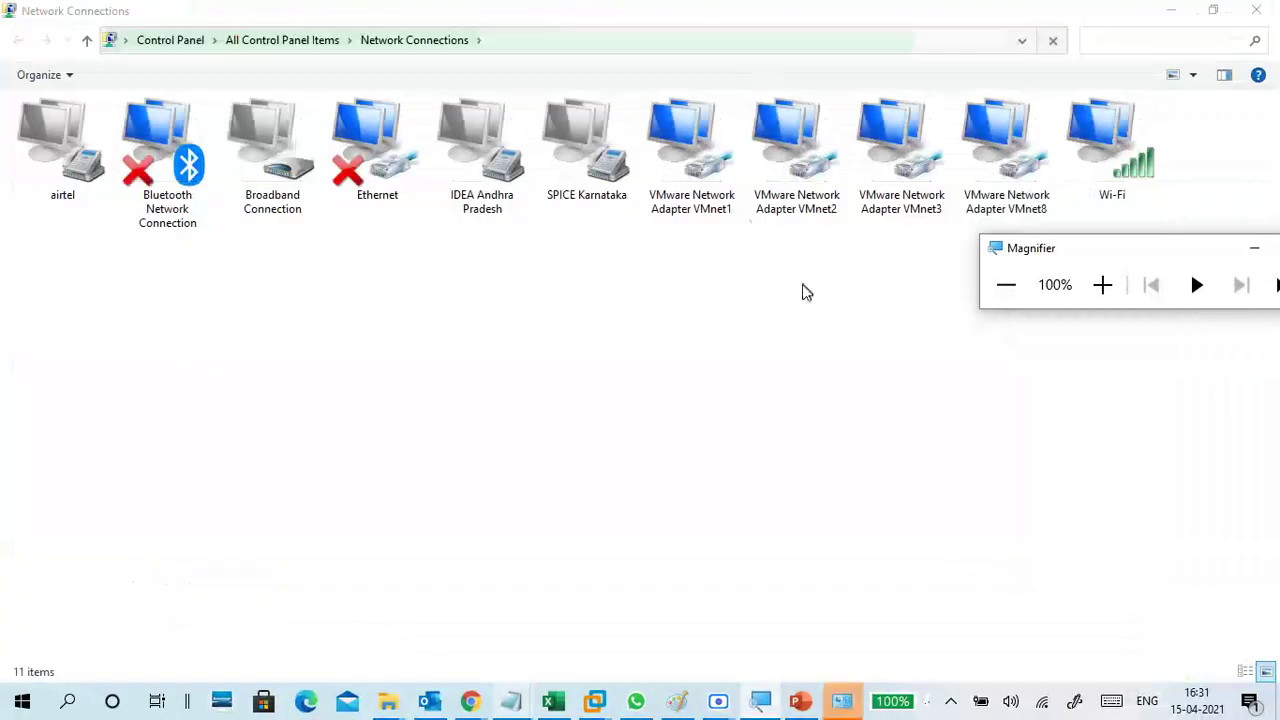
Step: Inspect the host's VMware Network Adapter VMnet1, close its dialogs, and minimize Network Connections
{"action": "left_click", "coordinate": [703, 185]}
{"action": "double_click", "coordinate": [703, 185]}
{"action": "left_click", "coordinate": [537, 339]}
{"action": "left_click", "coordinate": [652, 342]}
{"action": "left_click", "coordinate": [770, 560]}
{"action": "left_click", "coordinate": [766, 551]}
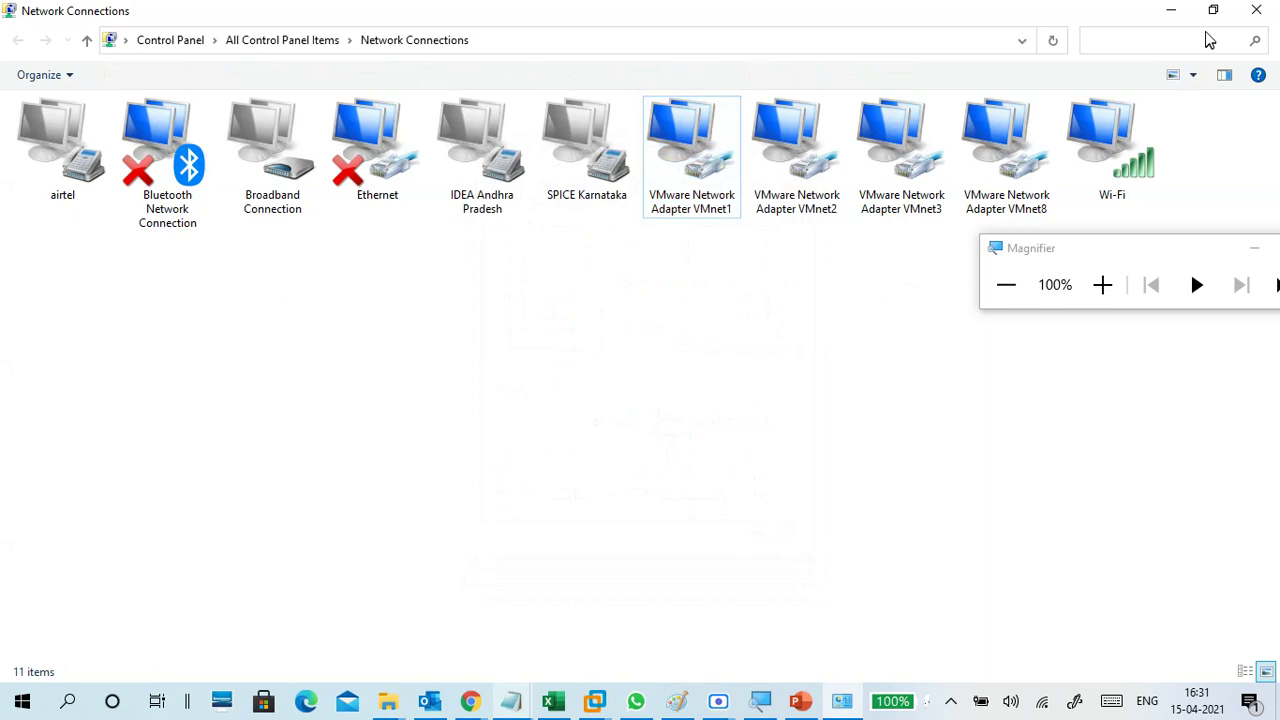
{"action": "left_click", "coordinate": [1172, 12]}
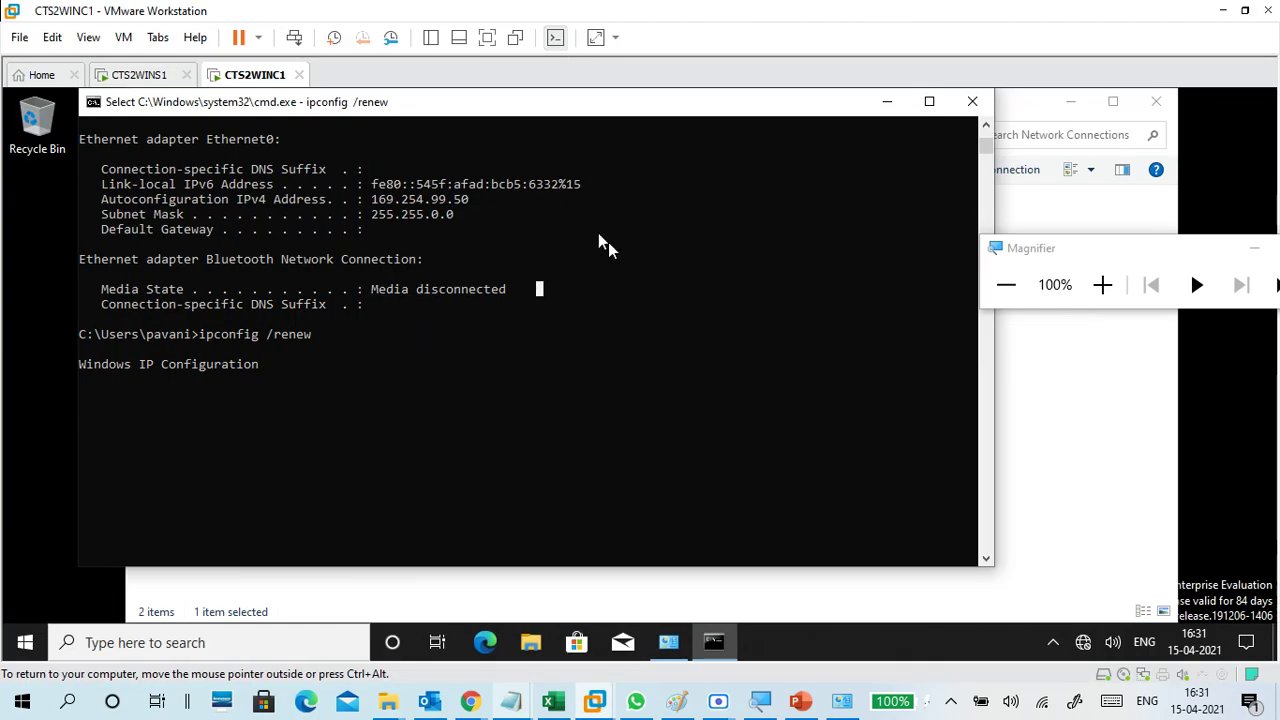
Step: Restart the DHCP service for cts2wins1.vedic.com in the CTS2WINS1 DHCP console
{"action": "left_click", "coordinate": [145, 75]}
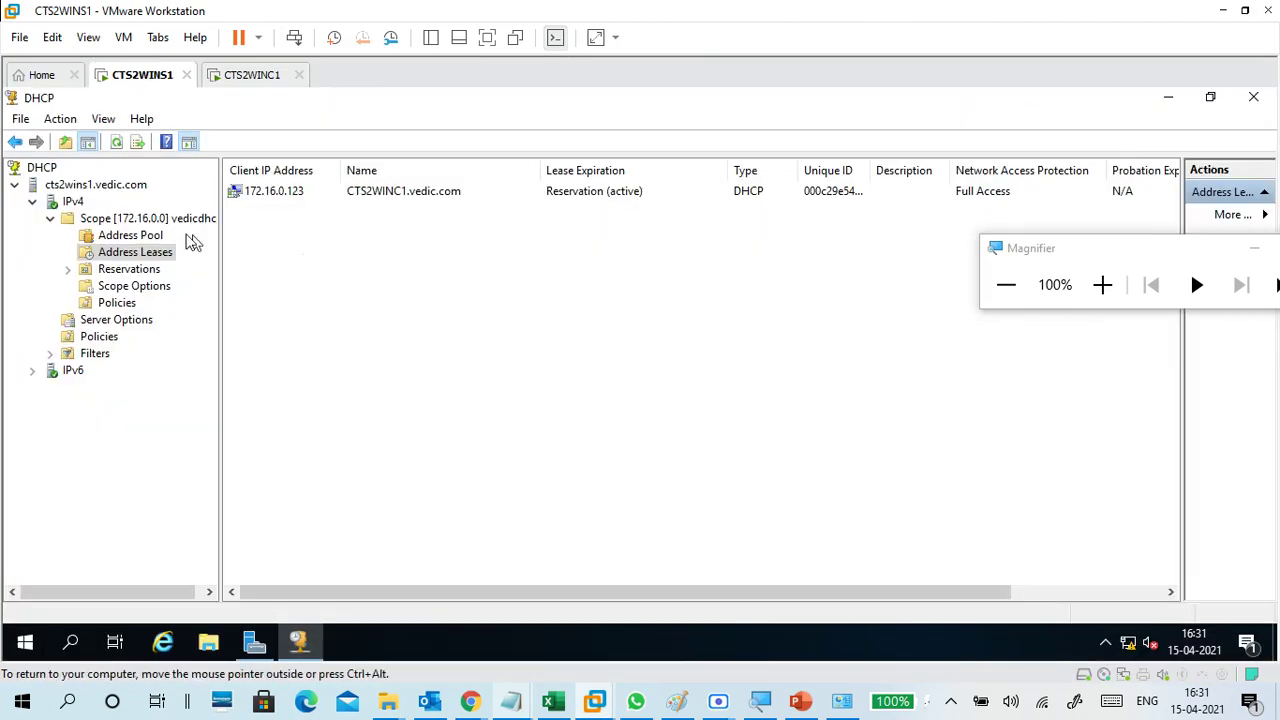
{"action": "left_click", "coordinate": [155, 220]}
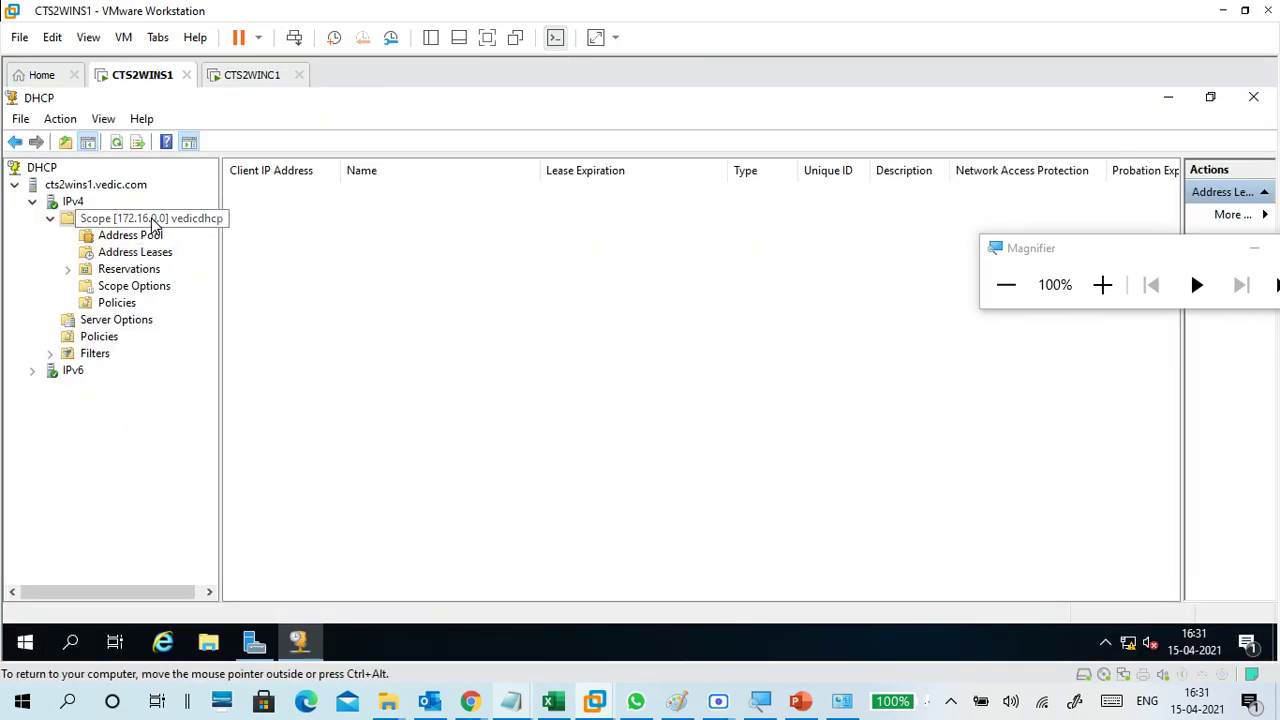
{"action": "left_click", "coordinate": [74, 203]}
{"action": "right_click", "coordinate": [78, 205]}
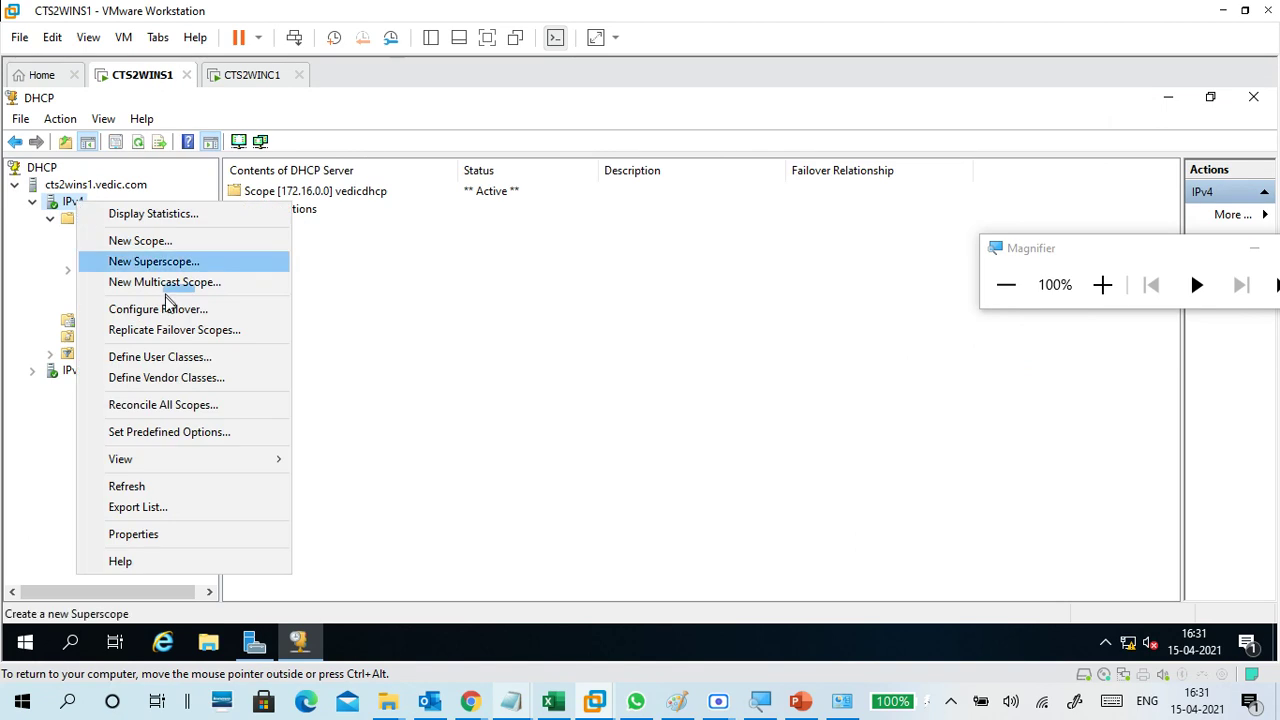
{"action": "left_click", "coordinate": [114, 216]}
{"action": "right_click", "coordinate": [109, 190]}
{"action": "mouse_move", "coordinate": [194, 291]}
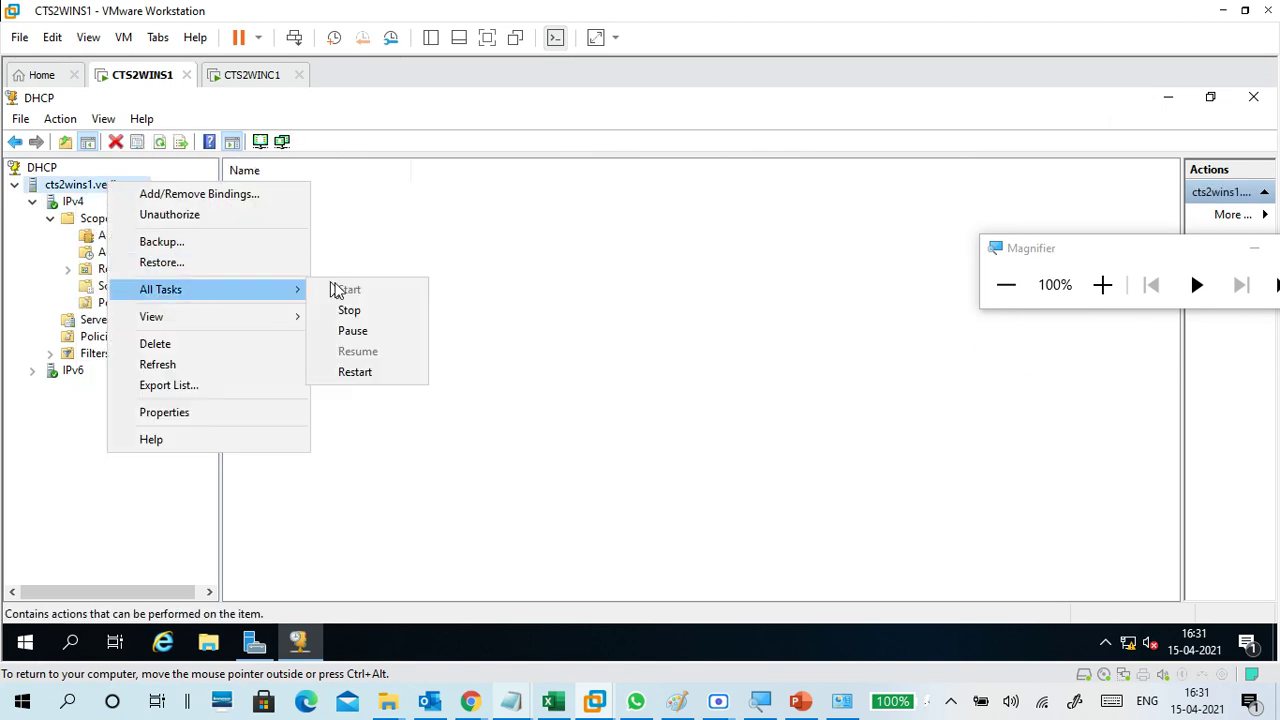
{"action": "left_click", "coordinate": [1102, 285]}
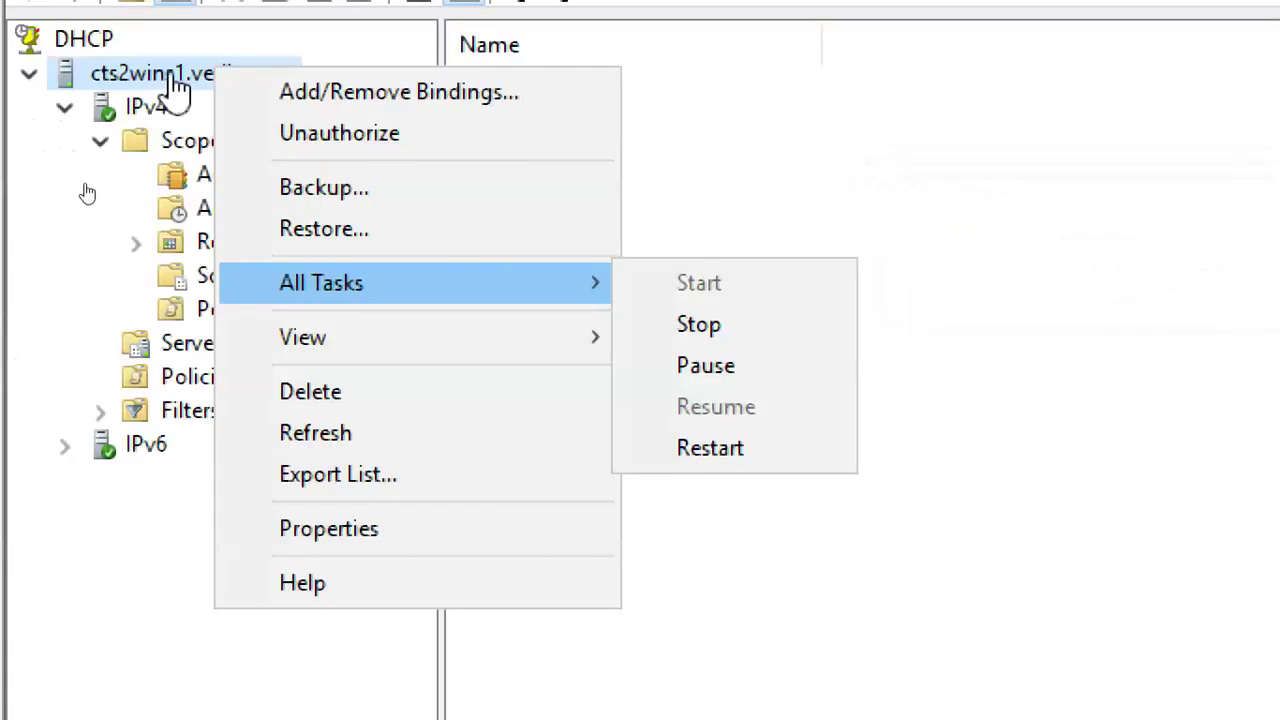
{"action": "right_click", "coordinate": [125, 82]}
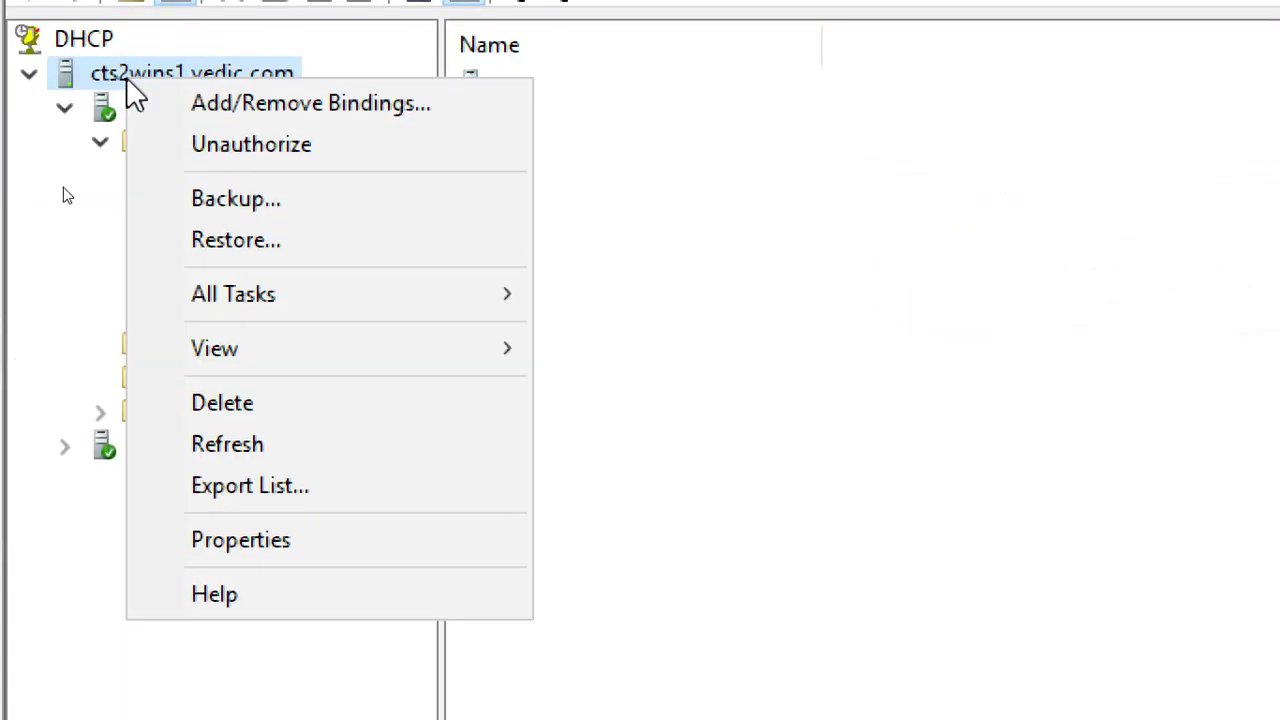
{"action": "mouse_move", "coordinate": [320, 312]}
{"action": "left_click", "coordinate": [688, 472]}
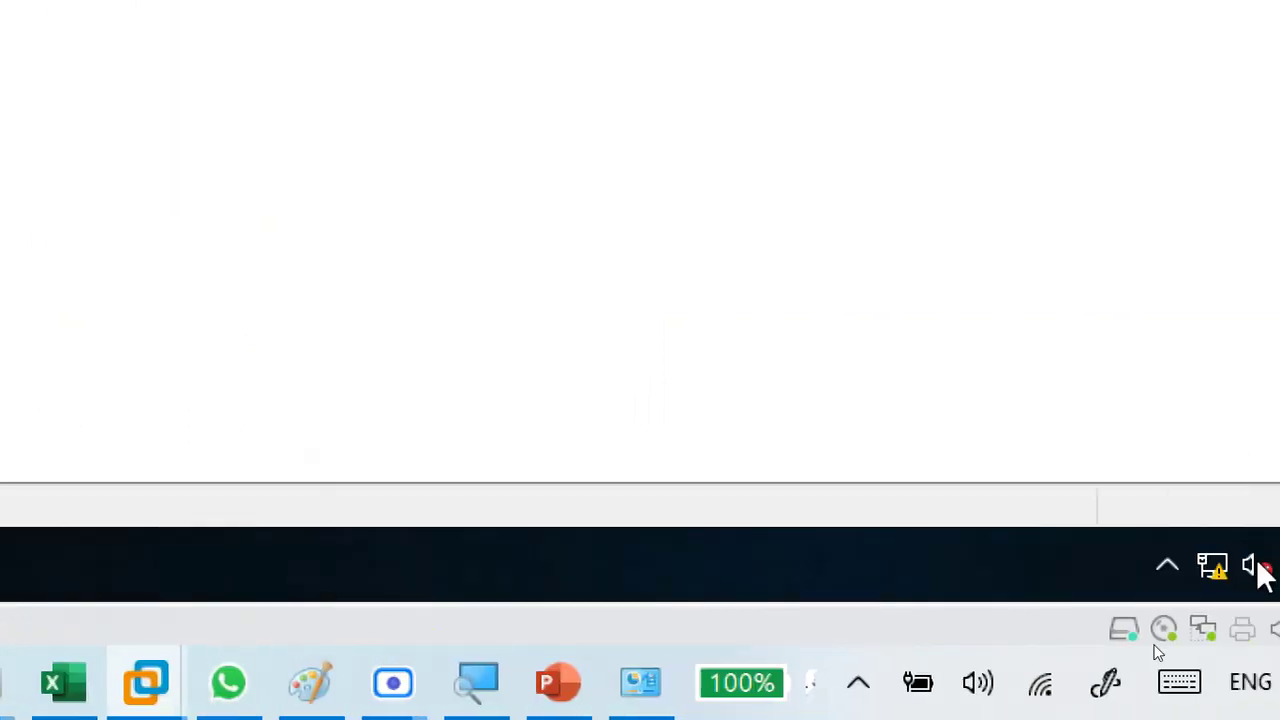
Step: Open the server's Network & Internet settings and go to the Ethernet page
{"action": "right_click", "coordinate": [1130, 558]}
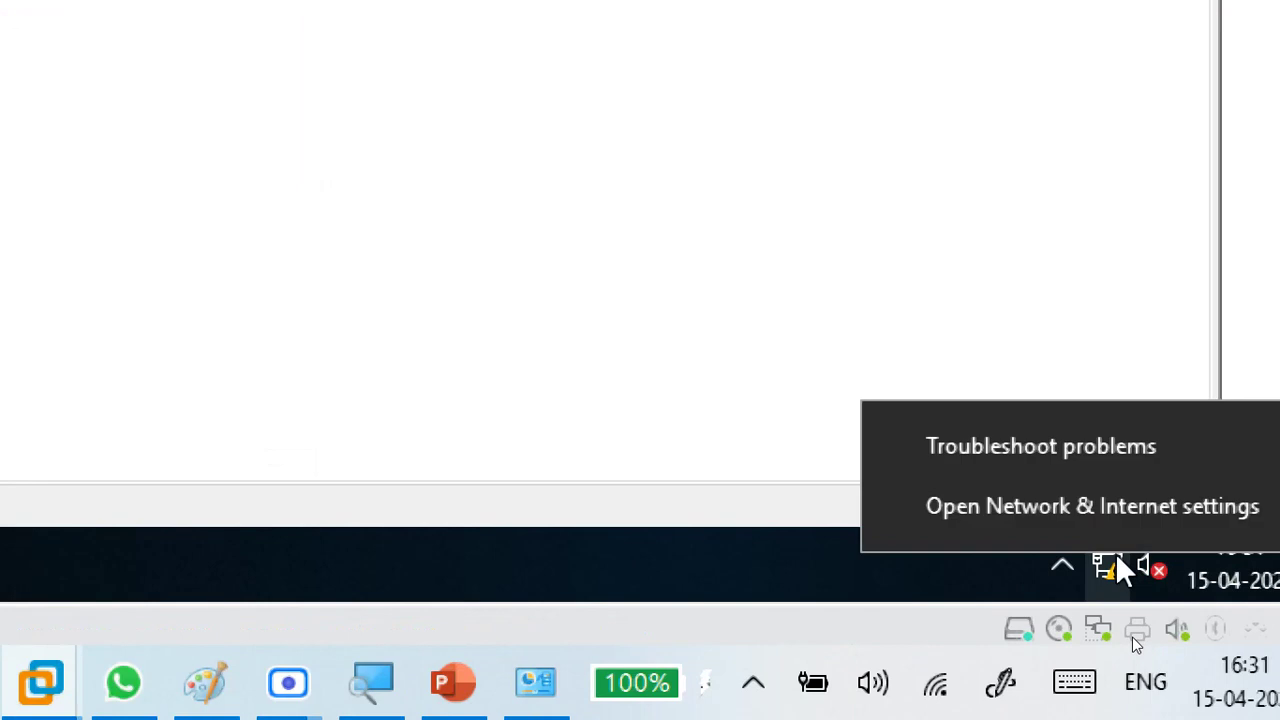
{"action": "left_click", "coordinate": [1106, 494]}
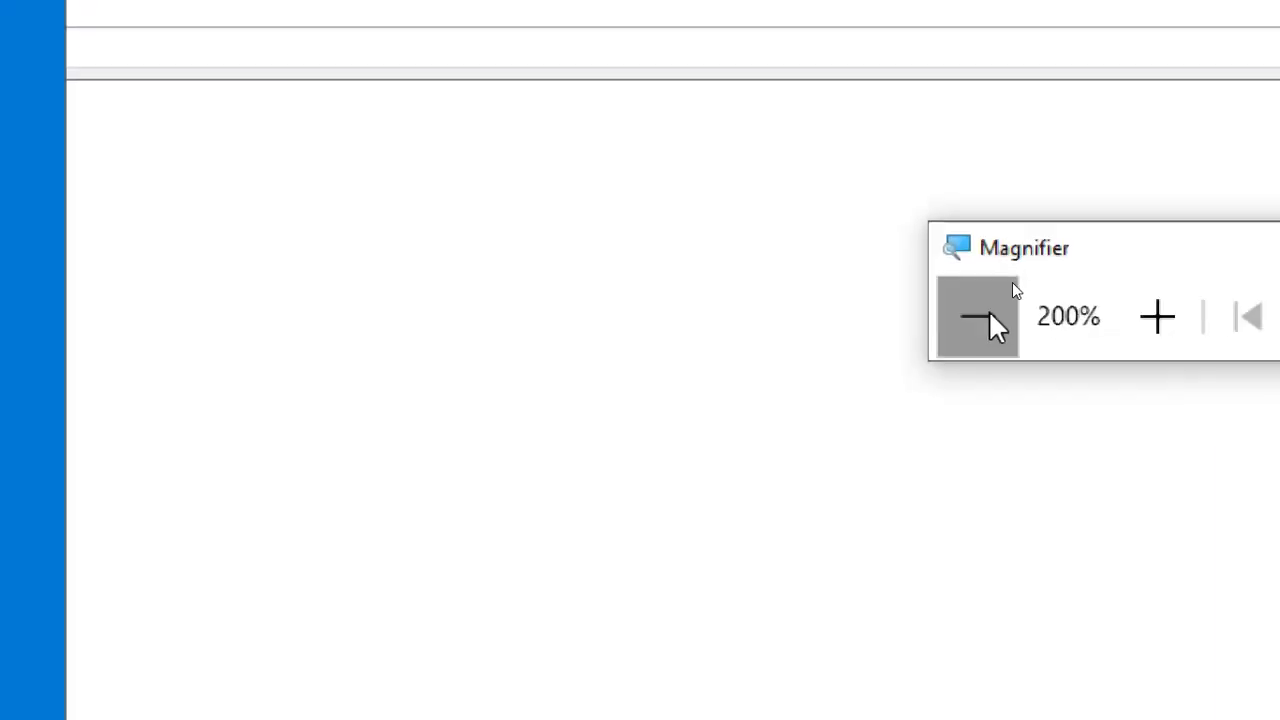
{"action": "left_click", "coordinate": [989, 315]}
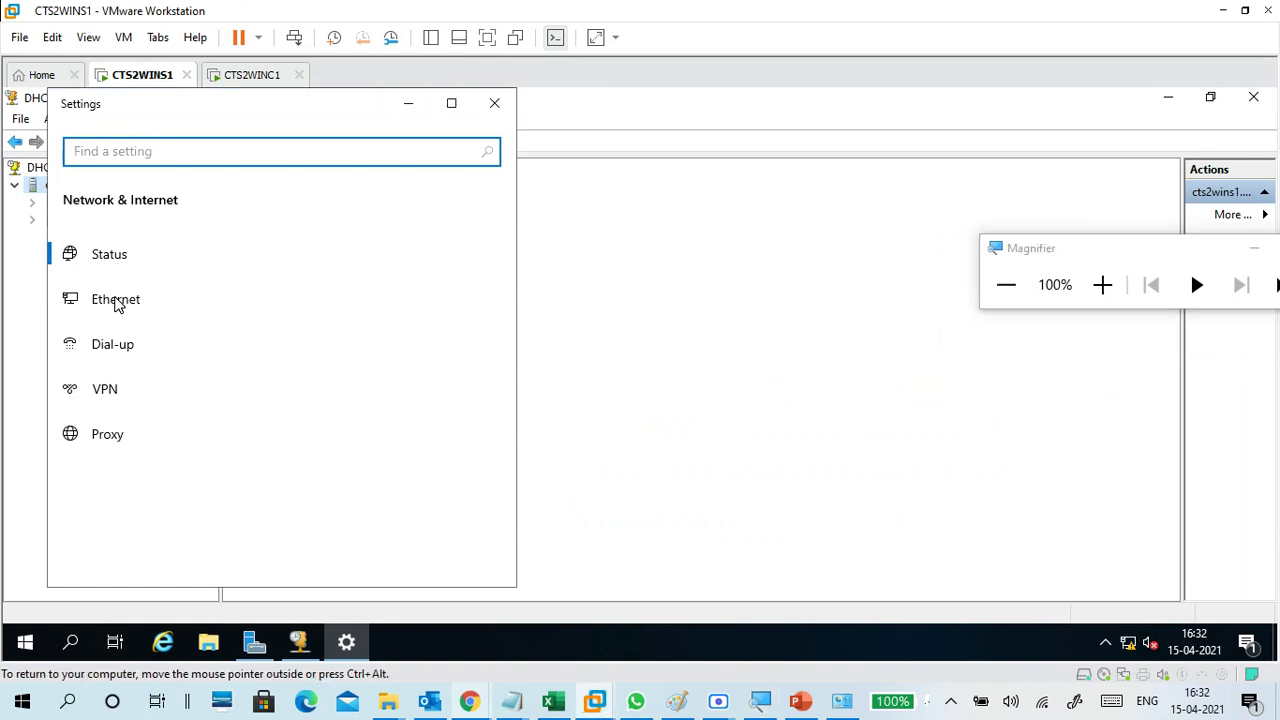
{"action": "left_click", "coordinate": [128, 305]}
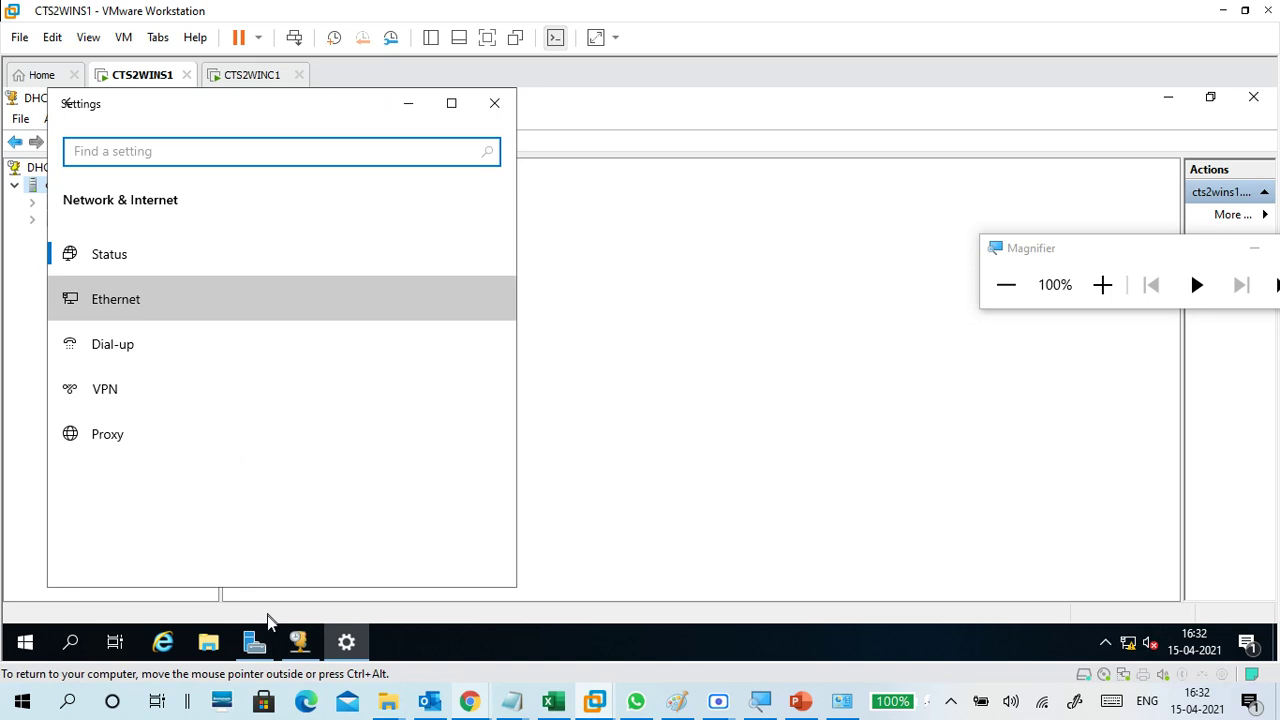
Step: Refresh the Local Server properties in Server Manager and recheck the address leases of DHCP scope 172.16.0.0
{"action": "left_click", "coordinate": [254, 641]}
{"action": "left_click", "coordinate": [979, 138]}
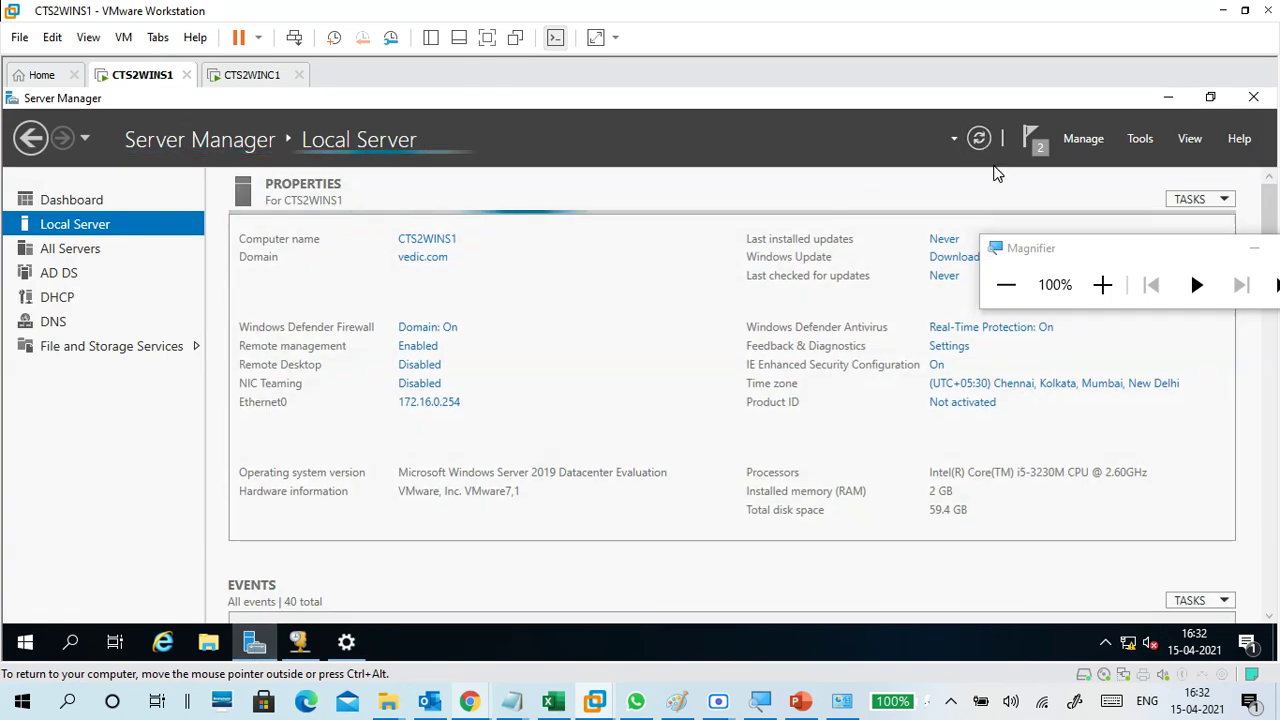
{"action": "left_click", "coordinate": [298, 641]}
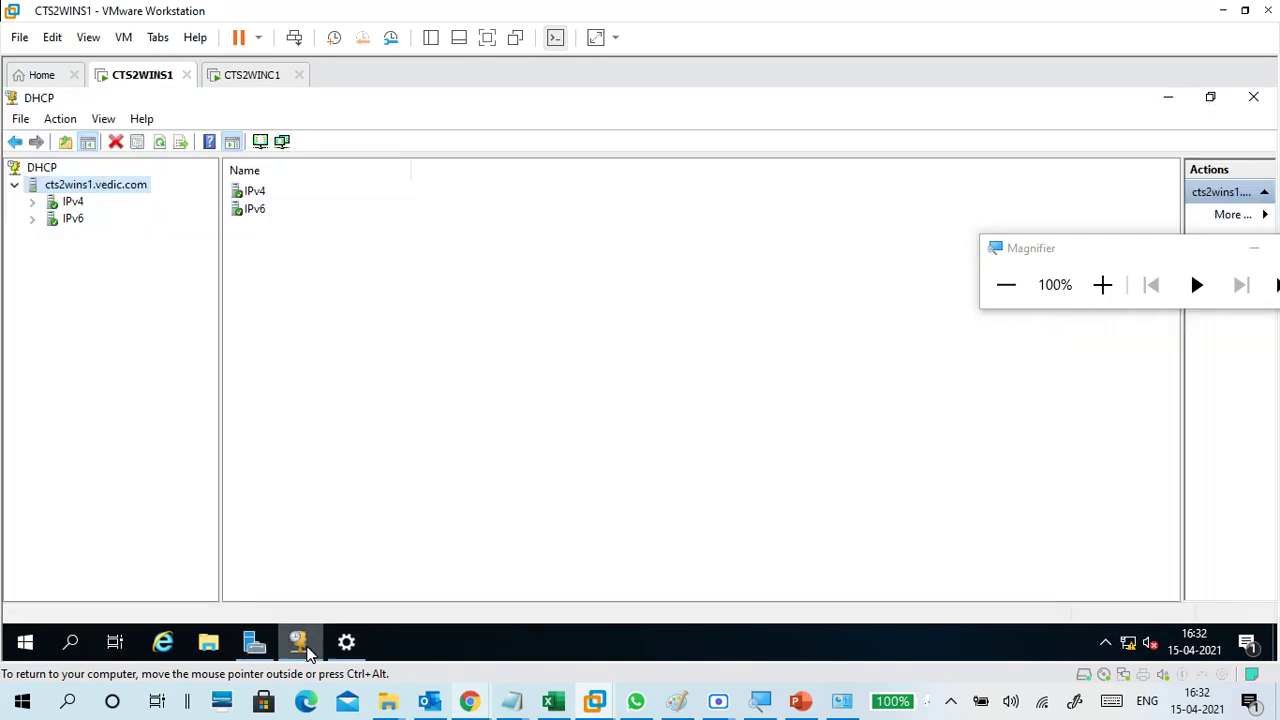
{"action": "left_click", "coordinate": [32, 202]}
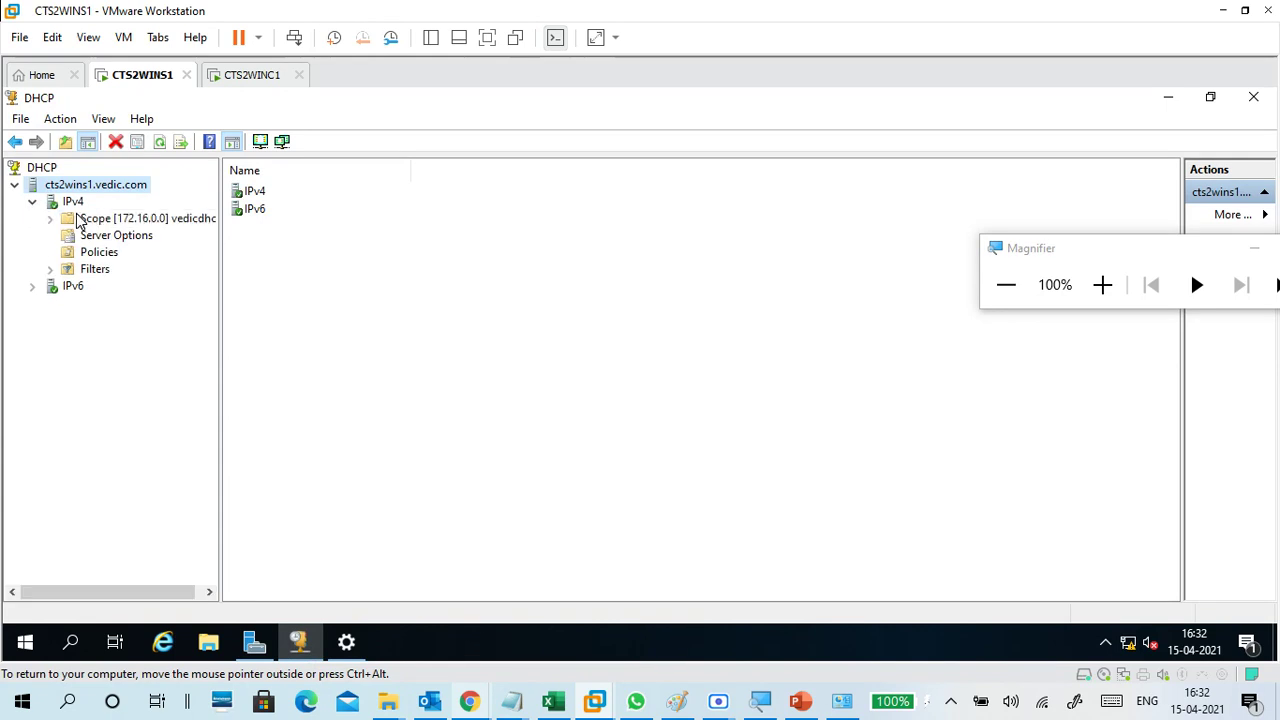
{"action": "double_click", "coordinate": [92, 219]}
{"action": "left_click", "coordinate": [95, 235]}
{"action": "left_click", "coordinate": [112, 253]}
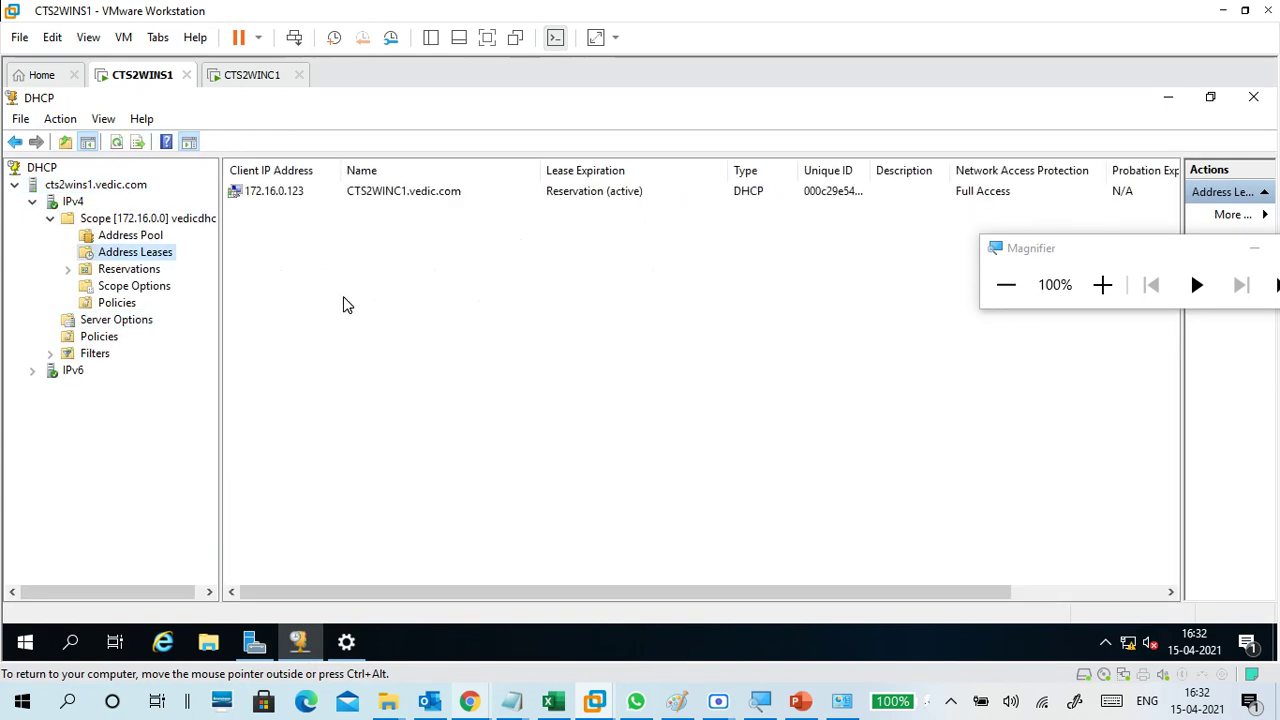
Step: On CTS2WINC1, view the Ethernet0 network connection details, close them, and return to the Command Prompt
{"action": "left_click", "coordinate": [254, 78]}
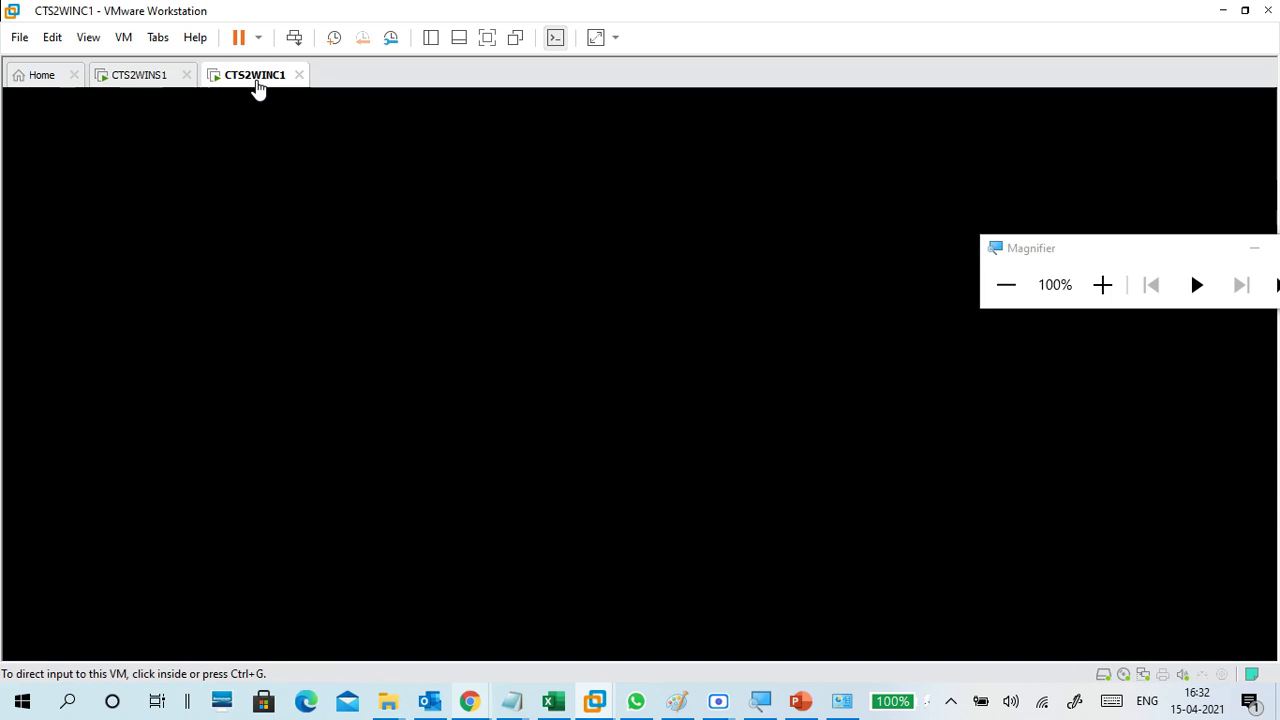
{"action": "left_click", "coordinate": [1034, 374]}
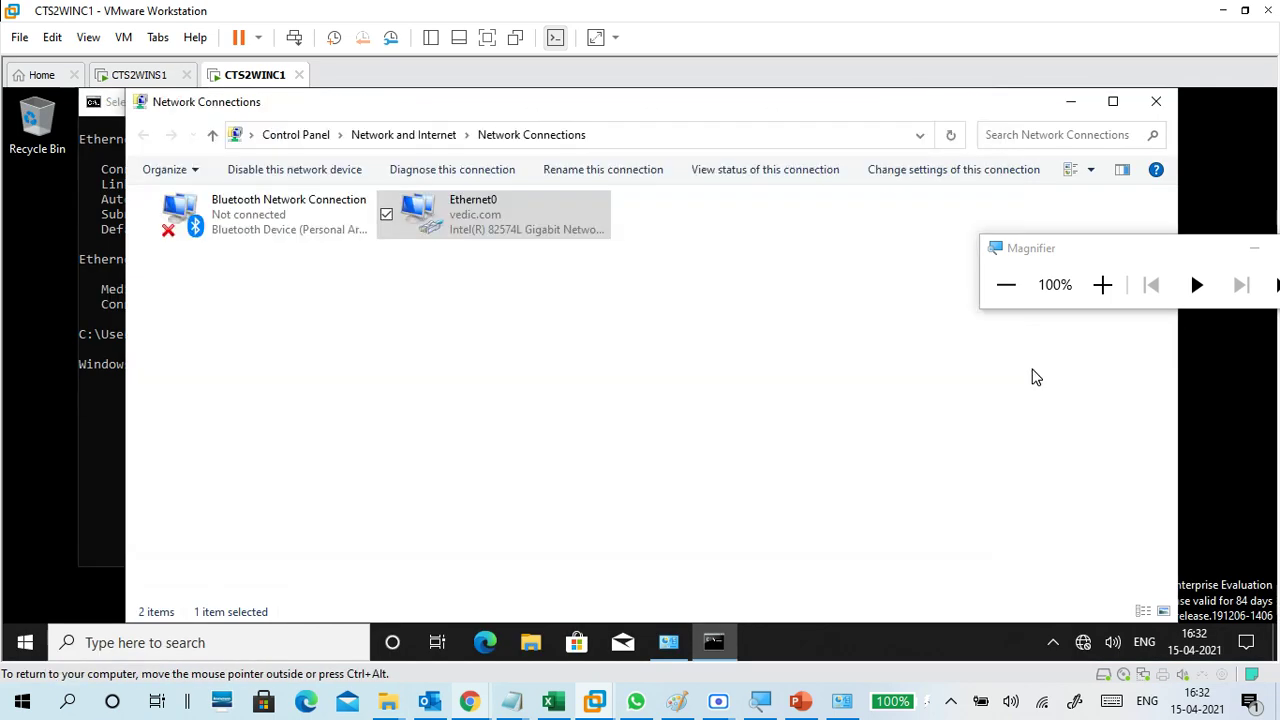
{"action": "left_click", "coordinate": [518, 217]}
{"action": "right_click", "coordinate": [530, 240]}
{"action": "left_click", "coordinate": [470, 244]}
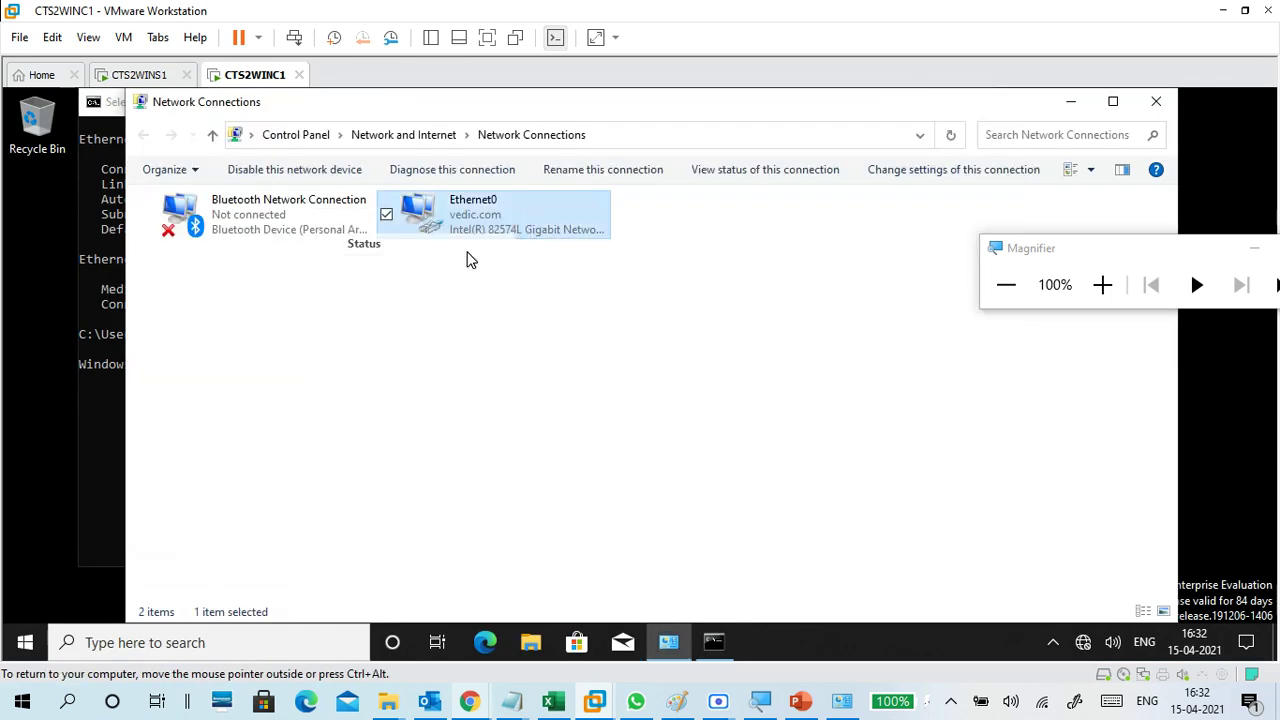
{"action": "left_click", "coordinate": [548, 354]}
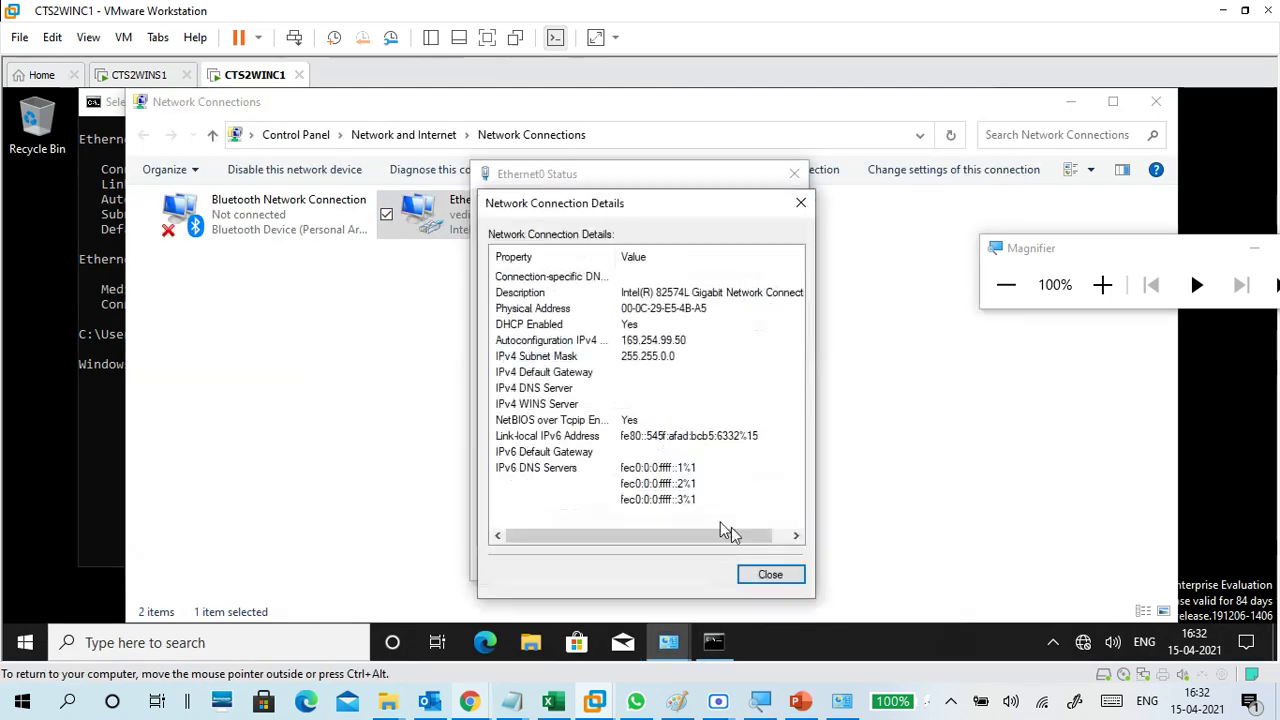
{"action": "left_click", "coordinate": [772, 570]}
{"action": "left_click", "coordinate": [776, 563]}
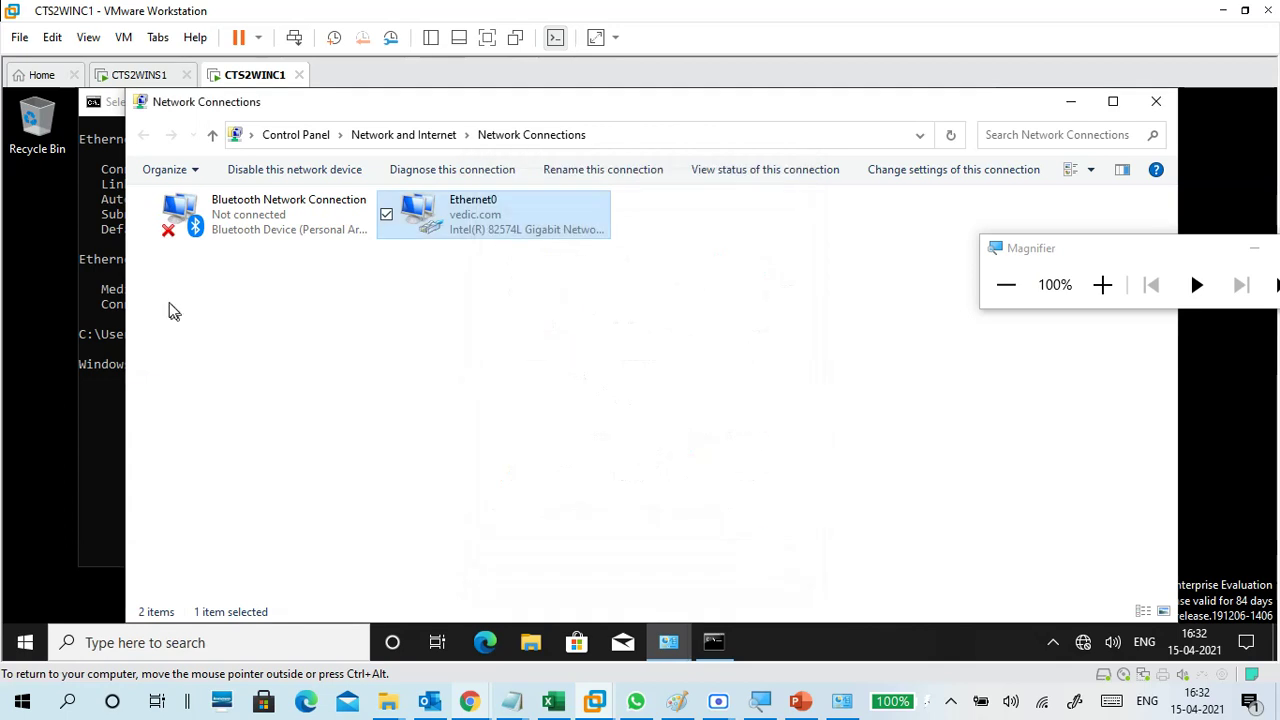
{"action": "left_click", "coordinate": [110, 278]}
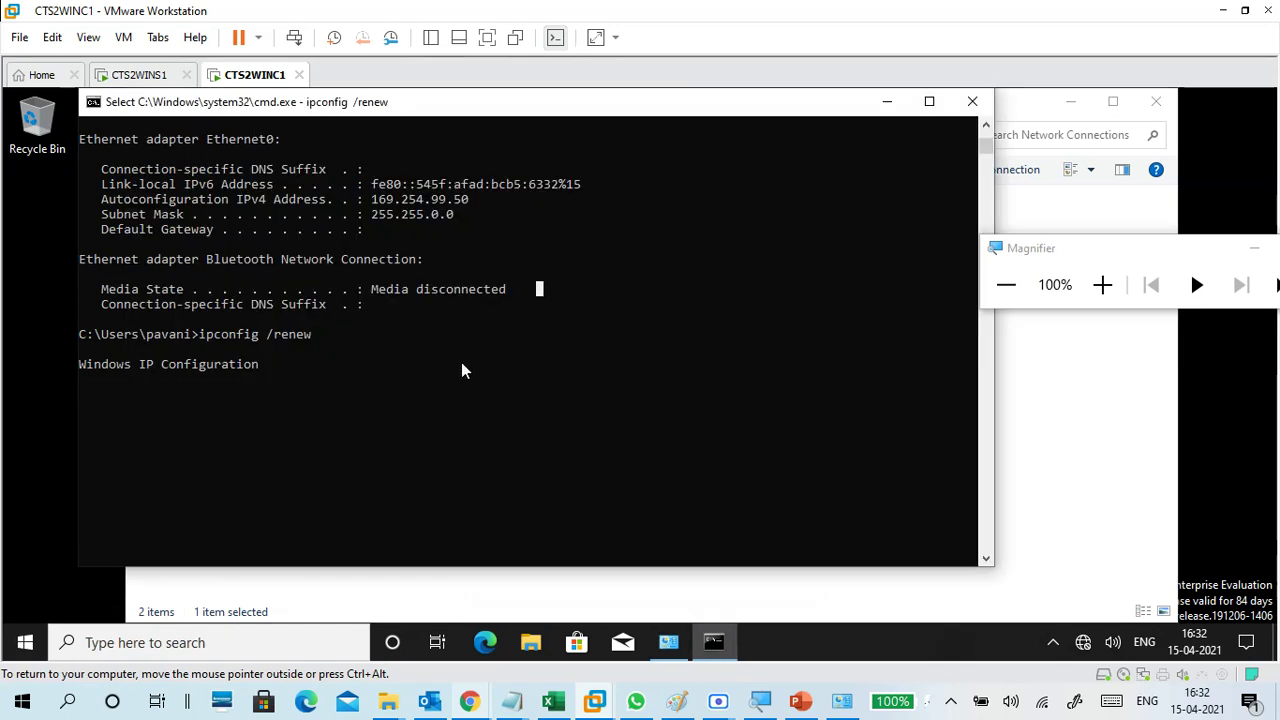
Step: On CTS2WINS1, check the adapter options from the Ethernet settings page and close Settings
{"action": "left_click", "coordinate": [140, 78]}
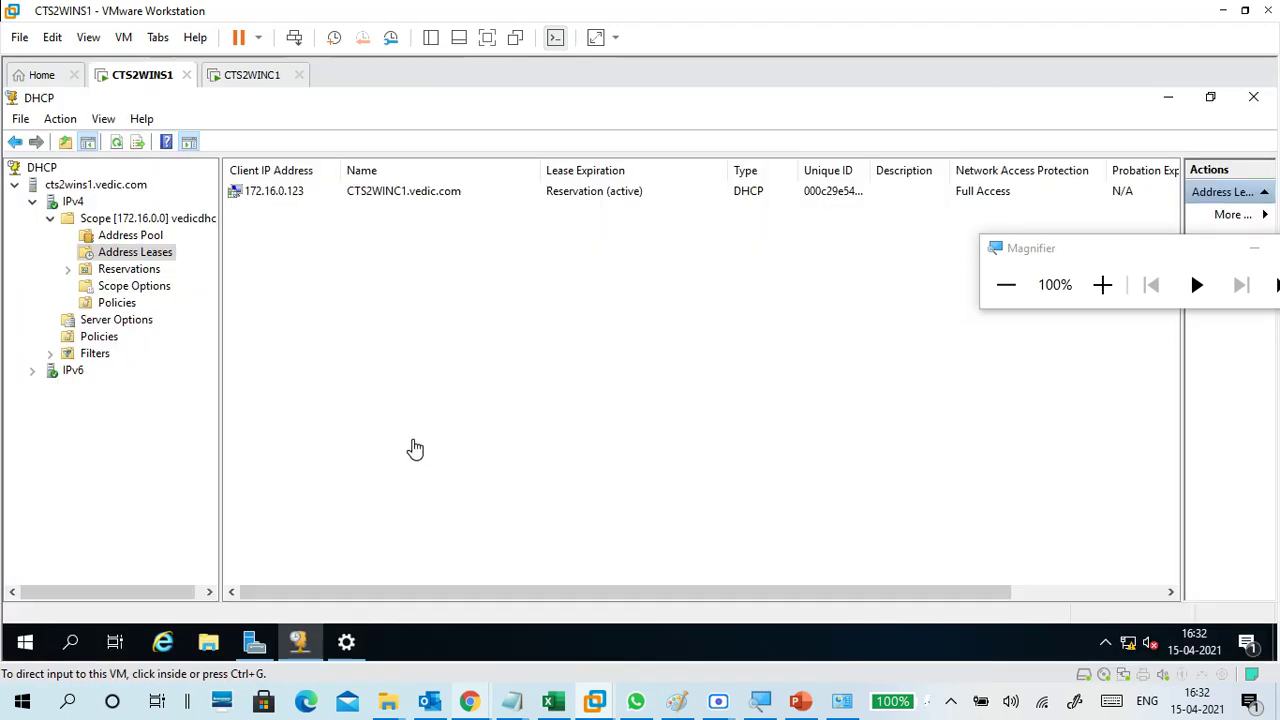
{"action": "left_click", "coordinate": [345, 642]}
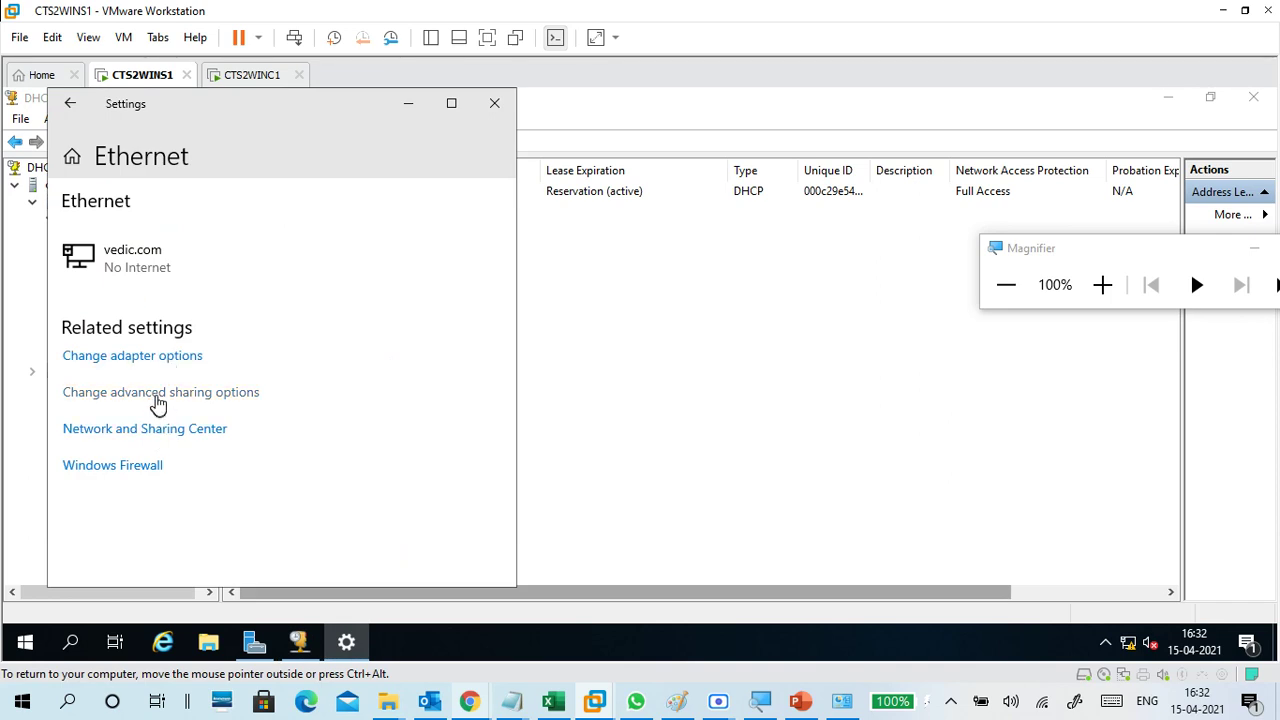
{"action": "left_click", "coordinate": [148, 366]}
{"action": "left_click", "coordinate": [851, 366]}
{"action": "left_click", "coordinate": [494, 103]}
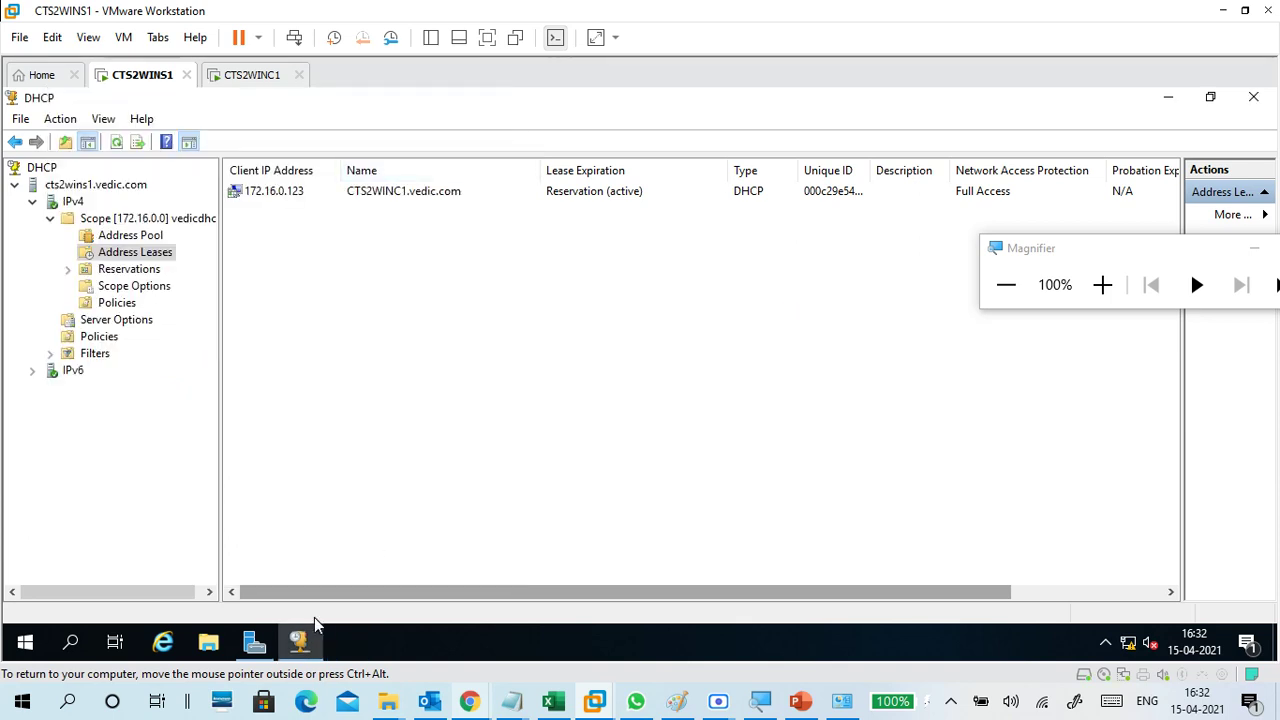
Step: View the server's Ethernet0 connection details, reached from the Local Server page of Server Manager
{"action": "left_click", "coordinate": [254, 641]}
{"action": "left_click", "coordinate": [425, 399]}
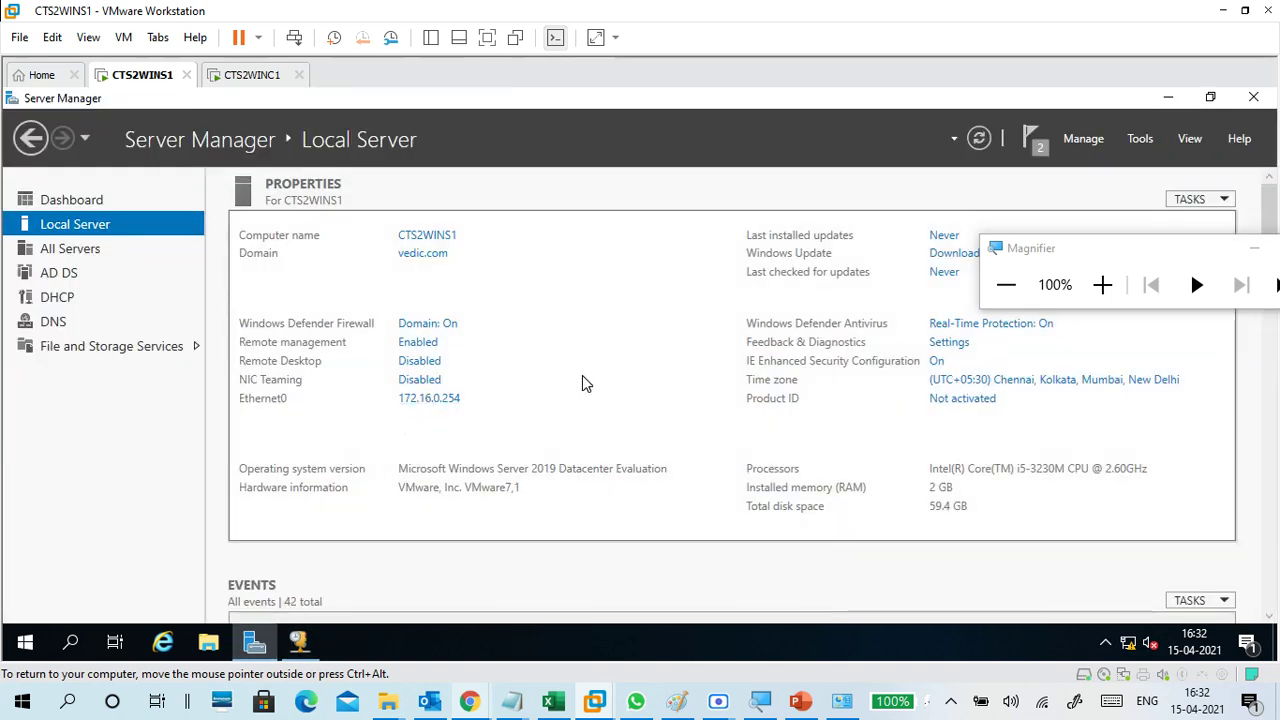
{"action": "double_click", "coordinate": [322, 226]}
{"action": "left_click", "coordinate": [537, 353]}
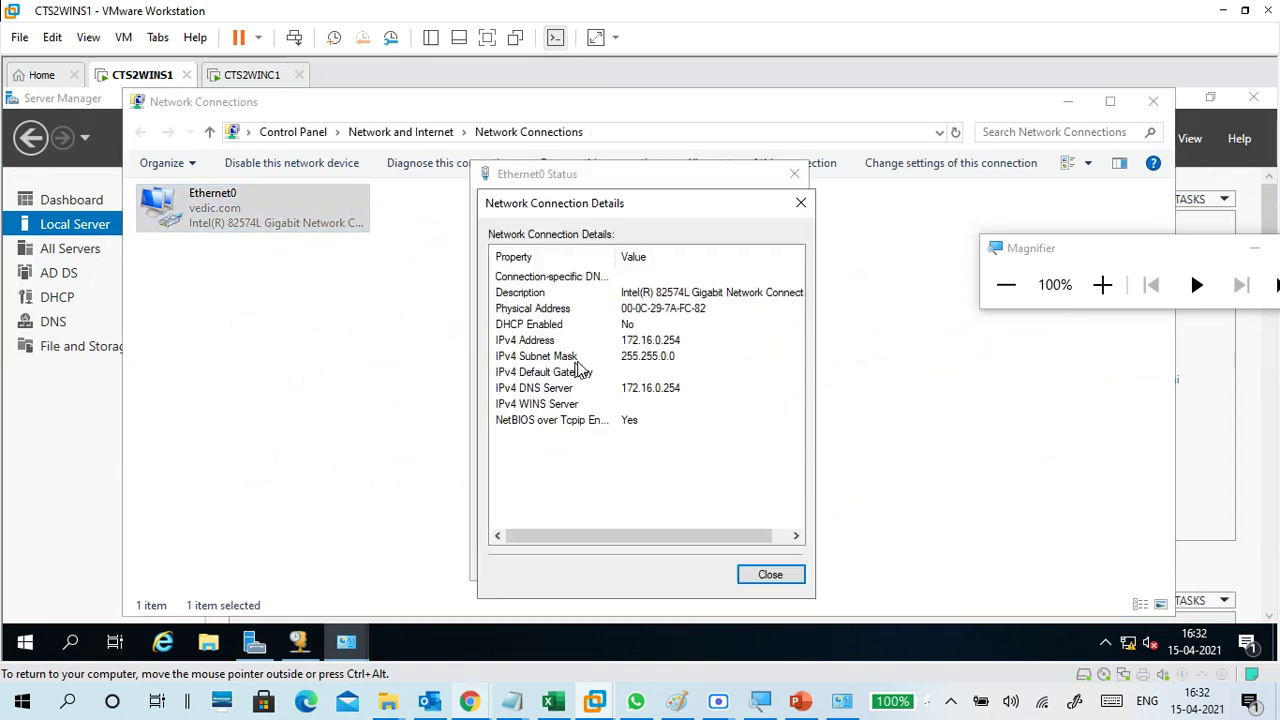
{"action": "left_click", "coordinate": [749, 574]}
Step: Inspect the server's Ethernet0 adapter properties, and refresh the Local Server page after closing Network Connections
{"action": "left_click", "coordinate": [560, 521]}
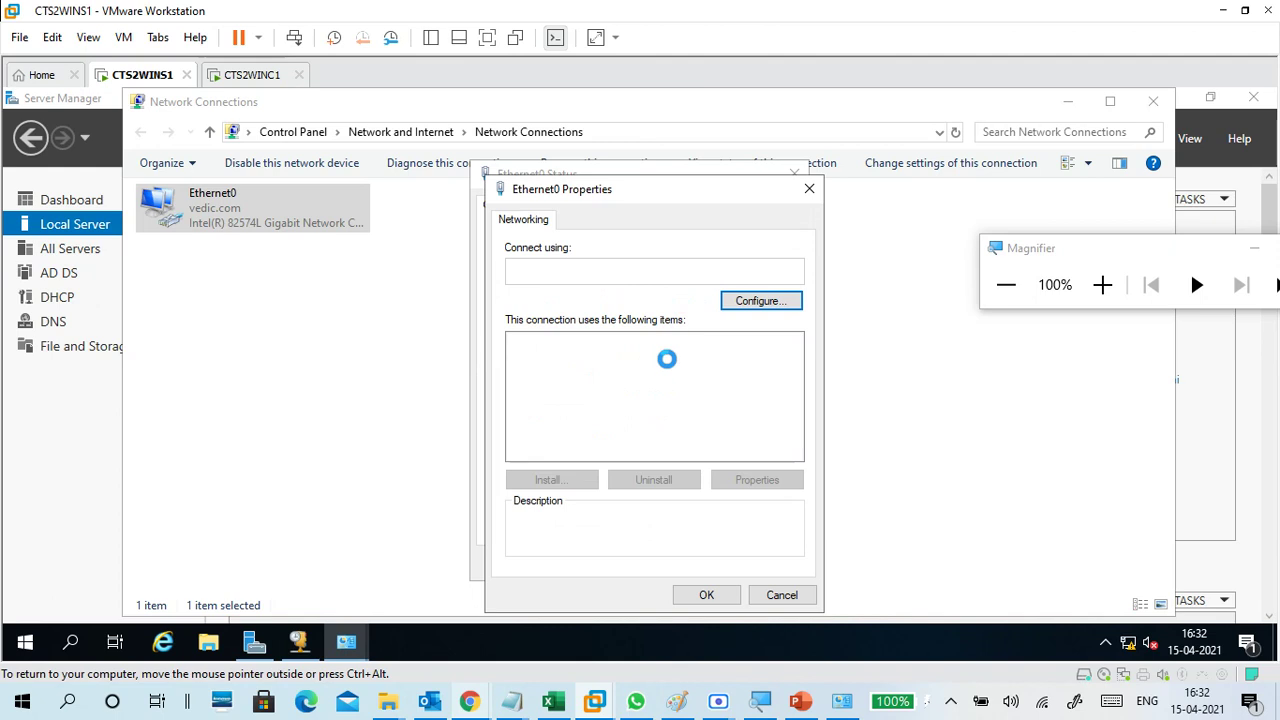
{"action": "left_click", "coordinate": [674, 389]}
{"action": "left_click", "coordinate": [742, 488]}
{"action": "left_click", "coordinate": [770, 597]}
{"action": "left_click", "coordinate": [738, 595]}
{"action": "left_click", "coordinate": [766, 566]}
{"action": "left_click", "coordinate": [1152, 102]}
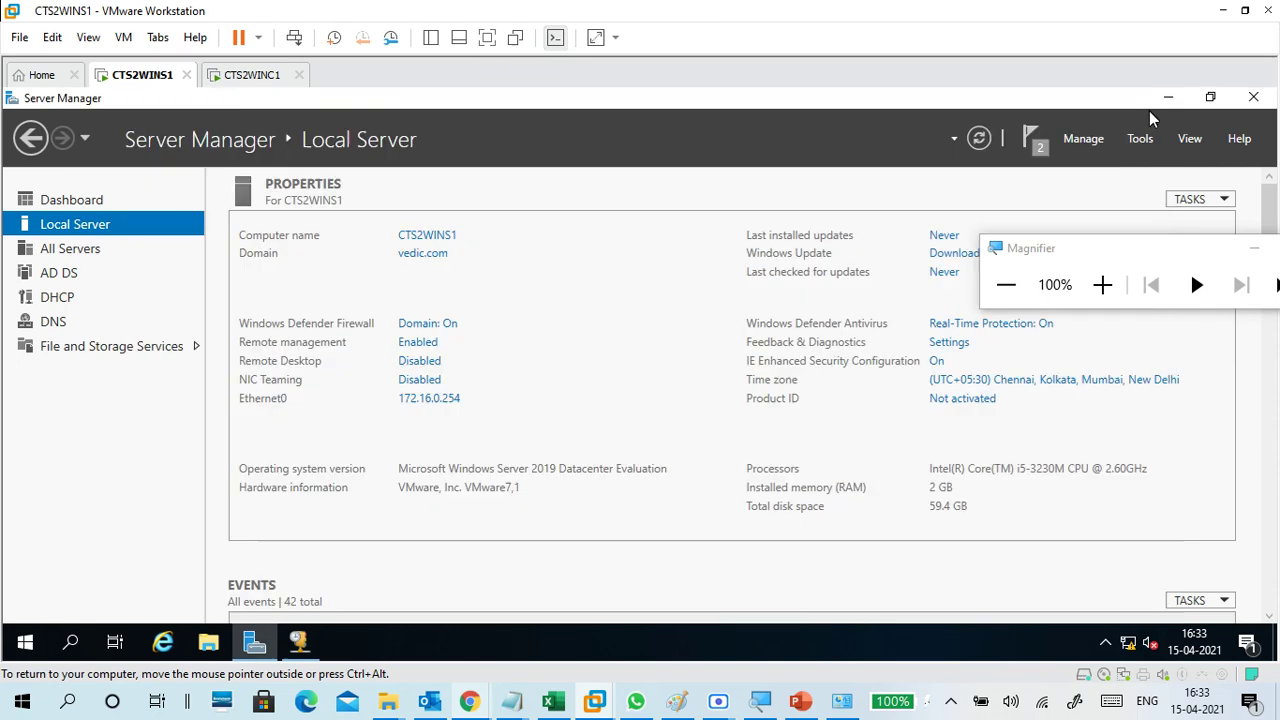
{"action": "left_click", "coordinate": [978, 138]}
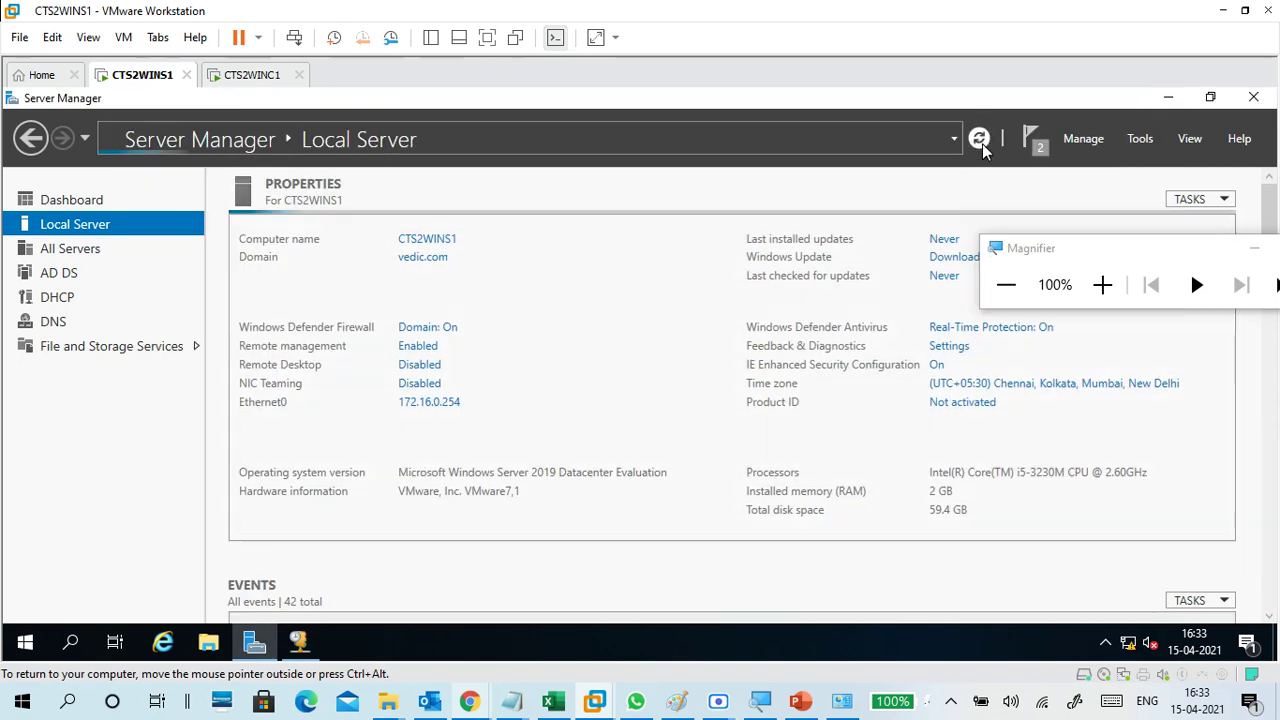
{"action": "left_click", "coordinate": [1178, 97]}
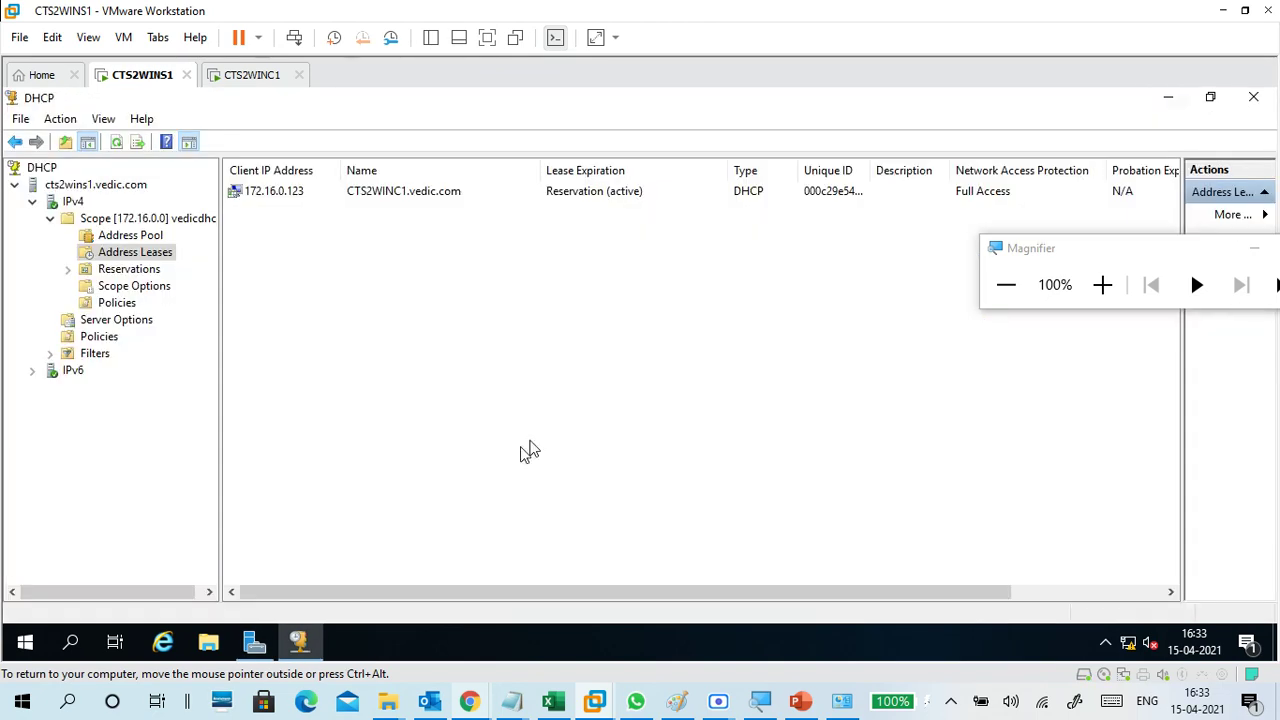
Step: Review the IPv4 node's scope, server options, policies, filters, scope options and reservations in the DHCP console
{"action": "left_click", "coordinate": [72, 202]}
{"action": "right_click", "coordinate": [76, 204]}
{"action": "left_click", "coordinate": [158, 486]}
{"action": "double_click", "coordinate": [115, 218]}
{"action": "left_click", "coordinate": [135, 322]}
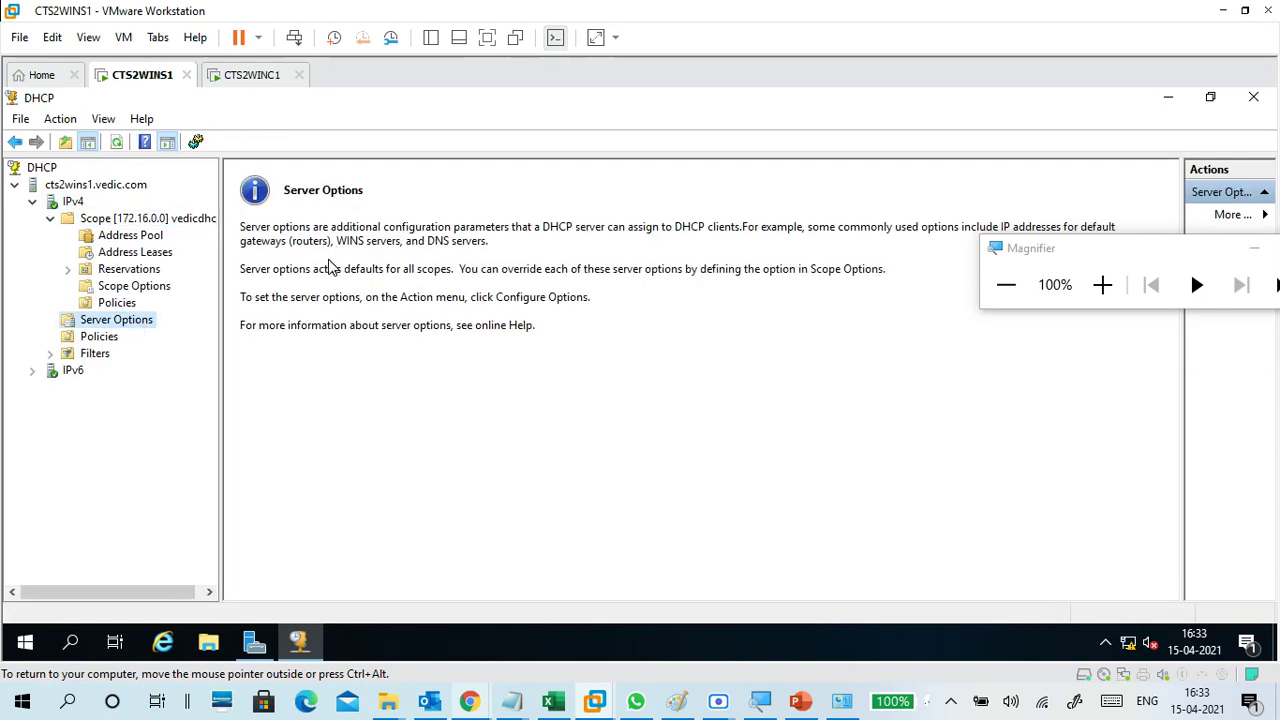
{"action": "left_click", "coordinate": [105, 338]}
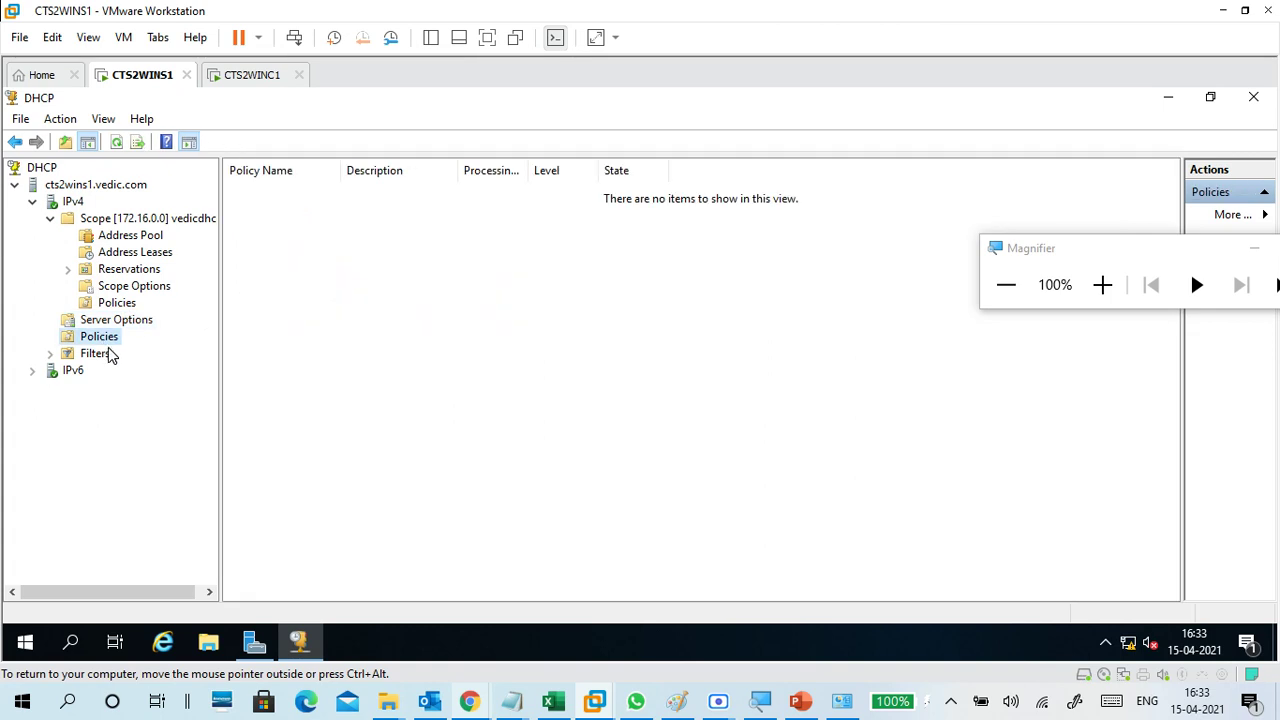
{"action": "double_click", "coordinate": [117, 356]}
{"action": "left_click", "coordinate": [128, 303]}
{"action": "left_click", "coordinate": [128, 287]}
{"action": "double_click", "coordinate": [133, 272]}
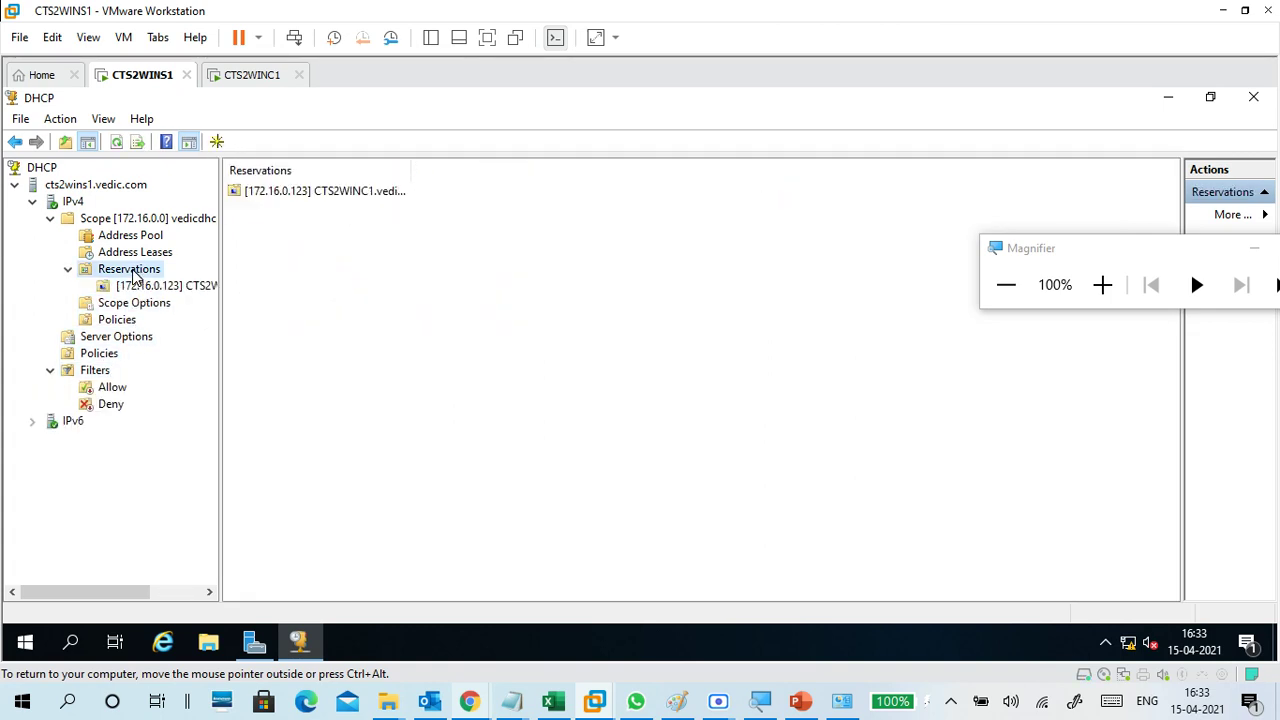
Step: Inspect the vendor and user classes in the advanced options of reservation 172.16.0.123, and cancel without changes
{"action": "left_click", "coordinate": [134, 288]}
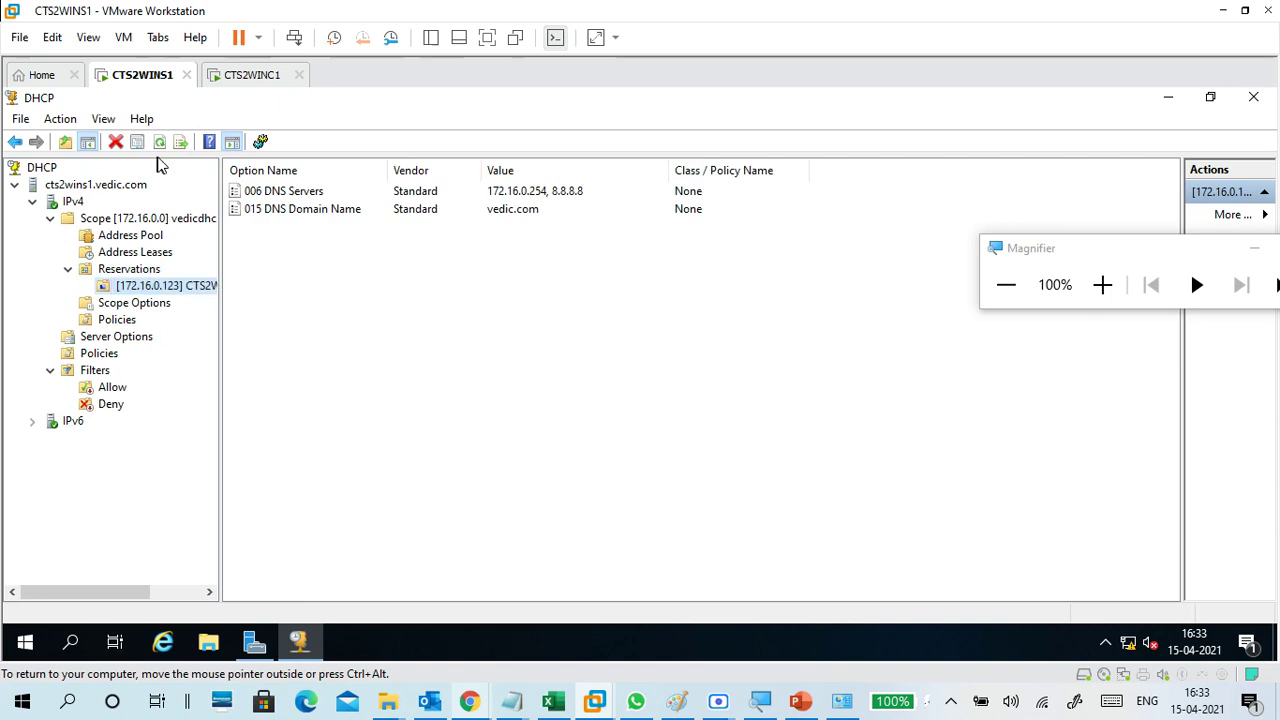
{"action": "right_click", "coordinate": [192, 287]}
{"action": "left_click", "coordinate": [262, 299]}
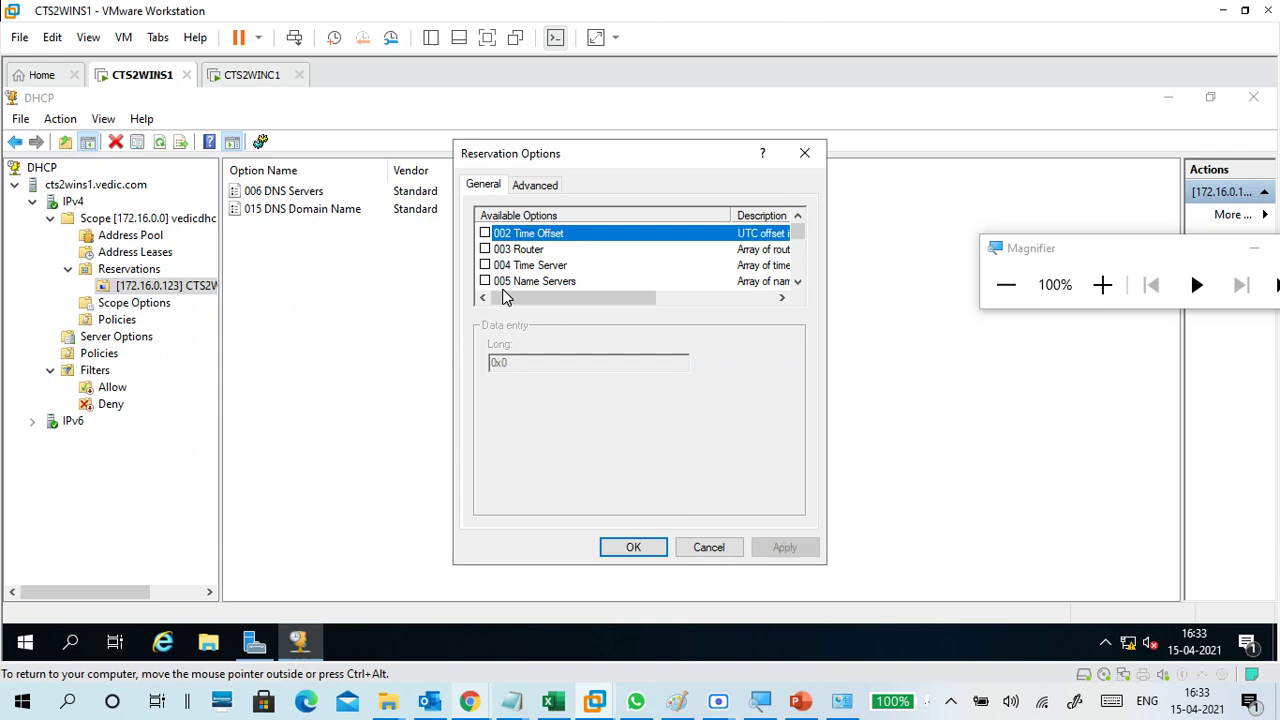
{"action": "left_click", "coordinate": [533, 187]}
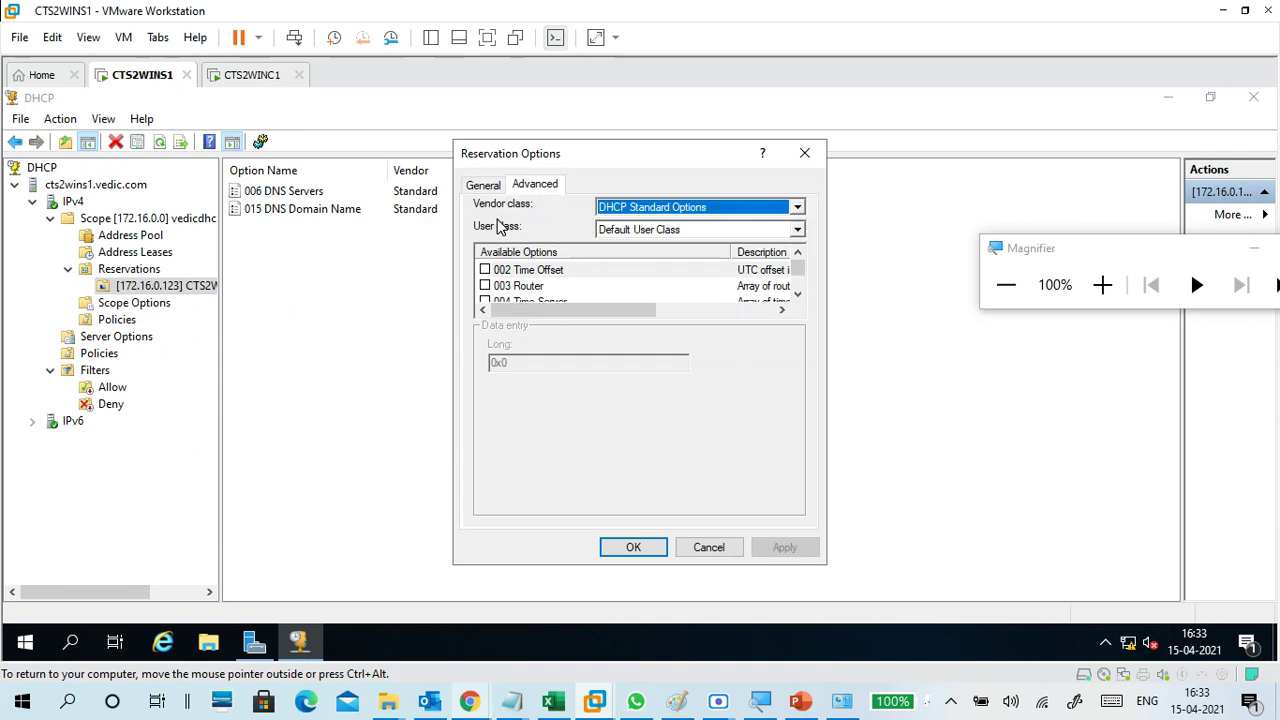
{"action": "left_click", "coordinate": [628, 230]}
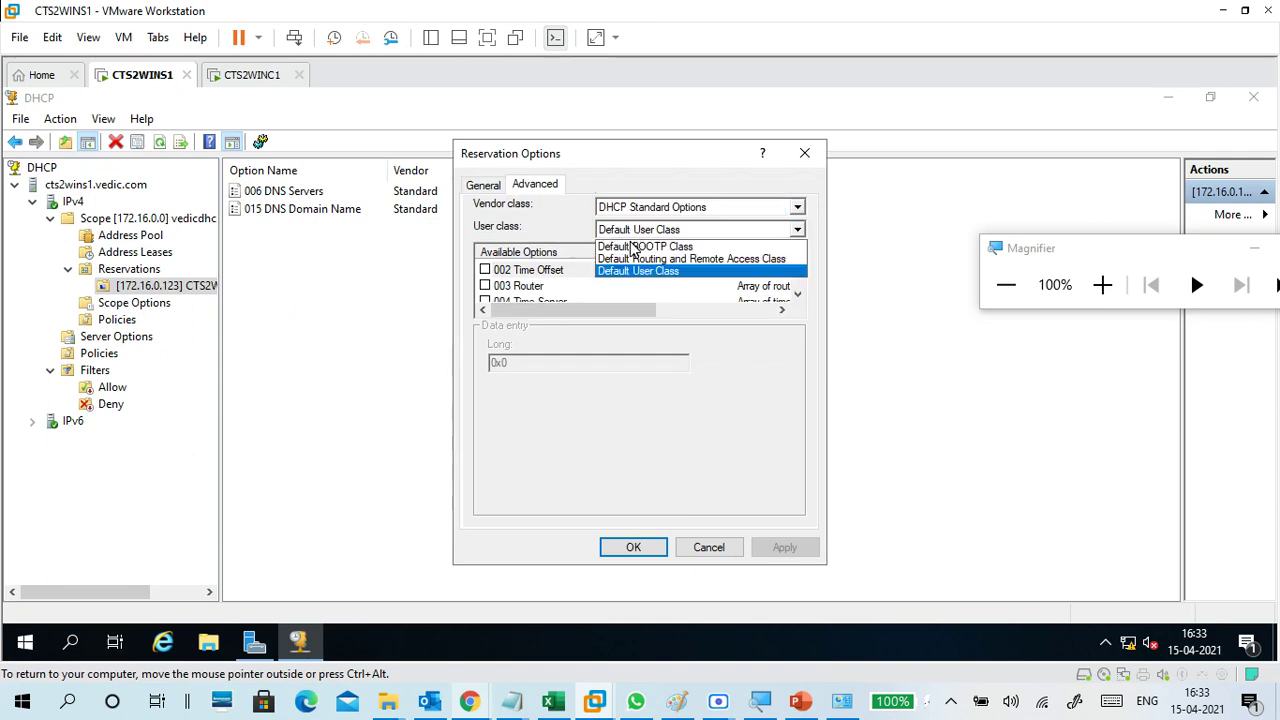
{"action": "left_click", "coordinate": [640, 276]}
{"action": "left_click", "coordinate": [648, 207]}
{"action": "left_click", "coordinate": [636, 222]}
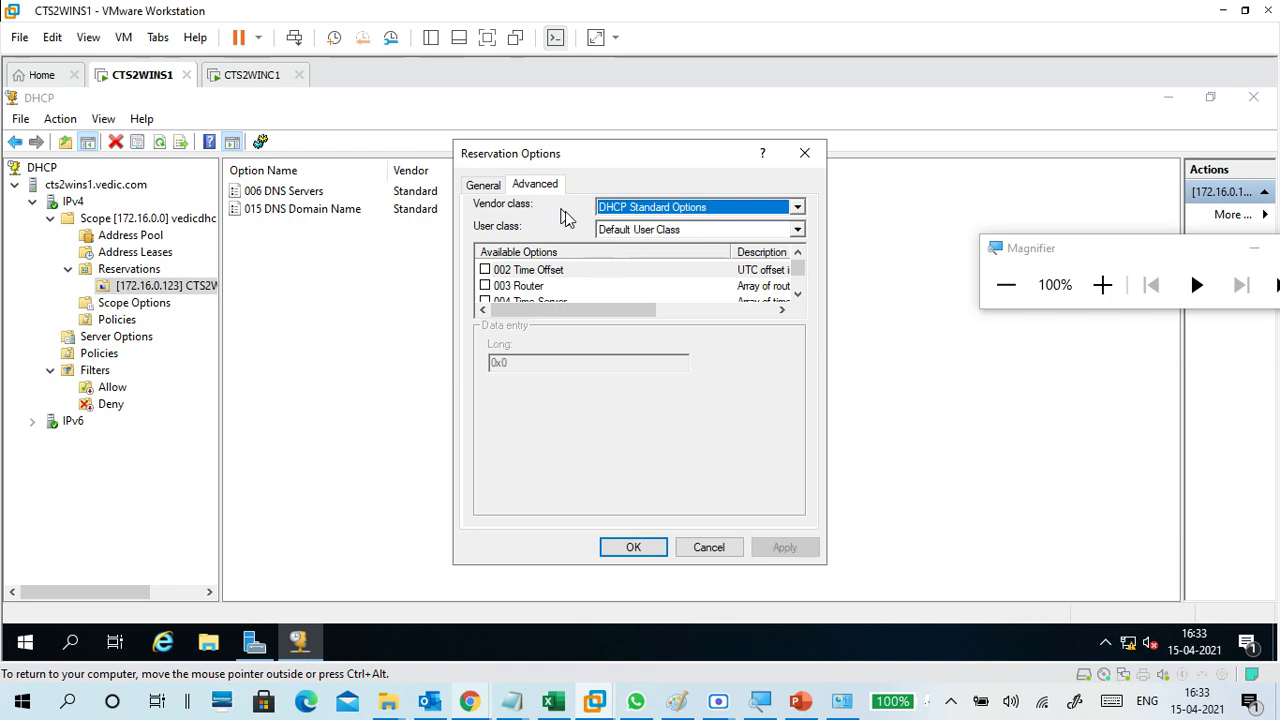
{"action": "left_click", "coordinate": [702, 548]}
Step: Delete the 172.16.0.123 reservation and refresh the scope's address leases
{"action": "right_click", "coordinate": [156, 290]}
{"action": "left_click", "coordinate": [220, 360]}
{"action": "left_click", "coordinate": [675, 432]}
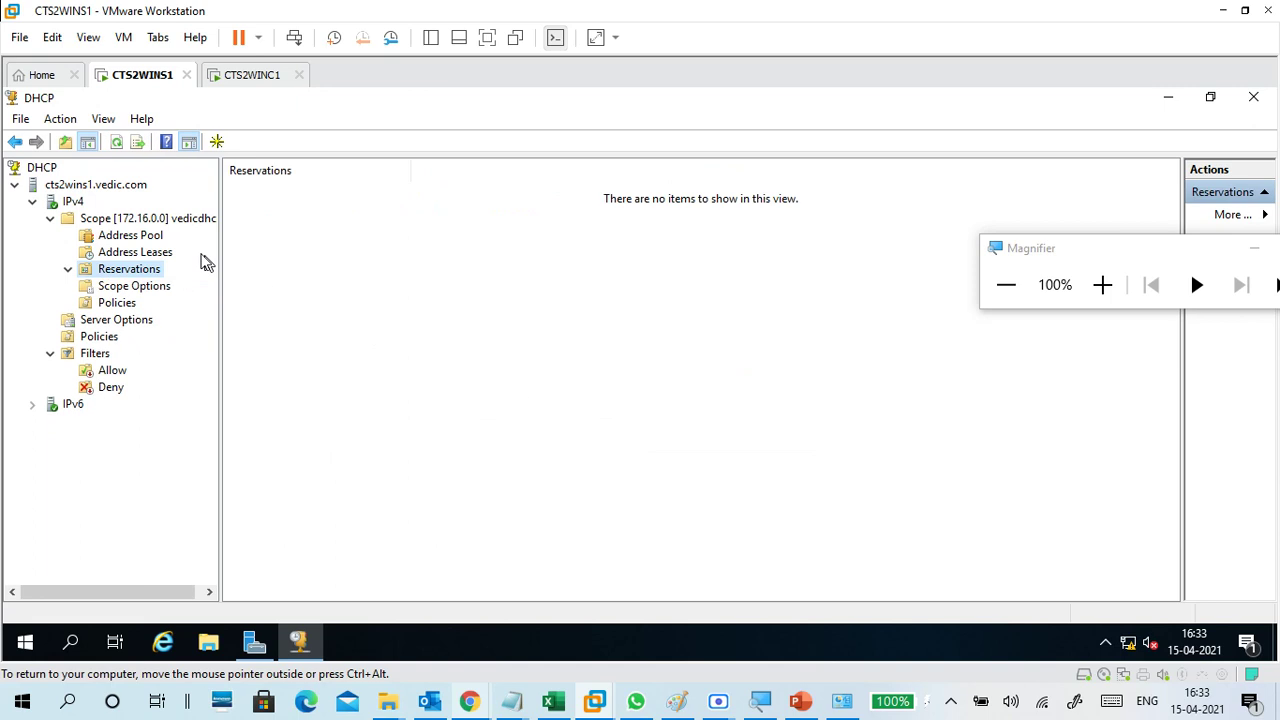
{"action": "left_click", "coordinate": [160, 253]}
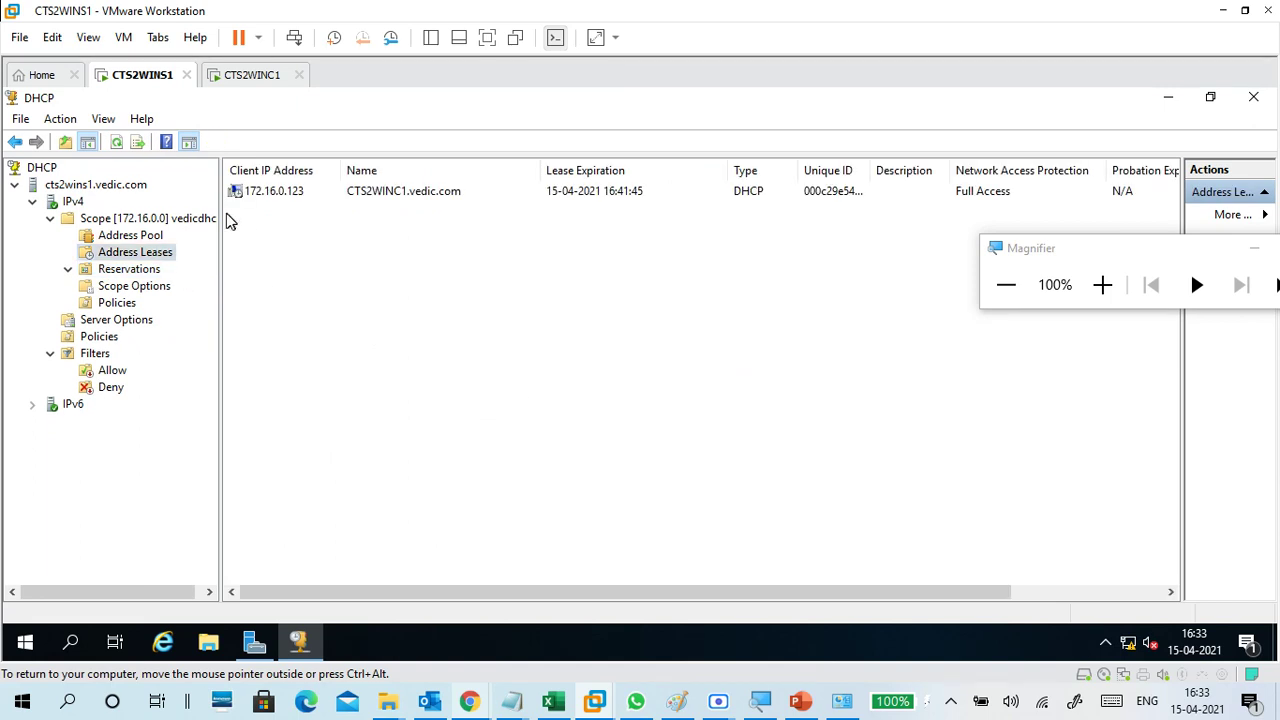
{"action": "left_click", "coordinate": [116, 143]}
Step: On CTS2WINC1, run ipconfig /release repeatedly in the Command Prompt
{"action": "left_click", "coordinate": [252, 76]}
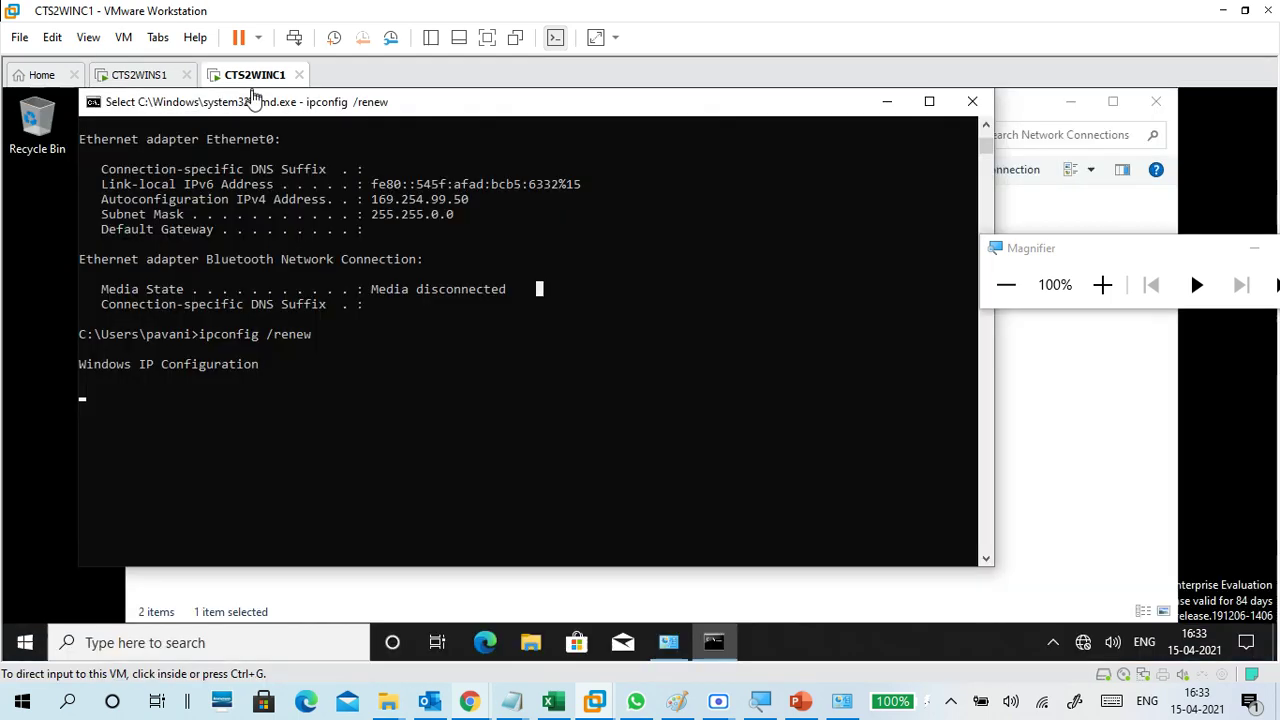
{"action": "key", "text": "Escape"}
{"action": "key", "text": "Up"}
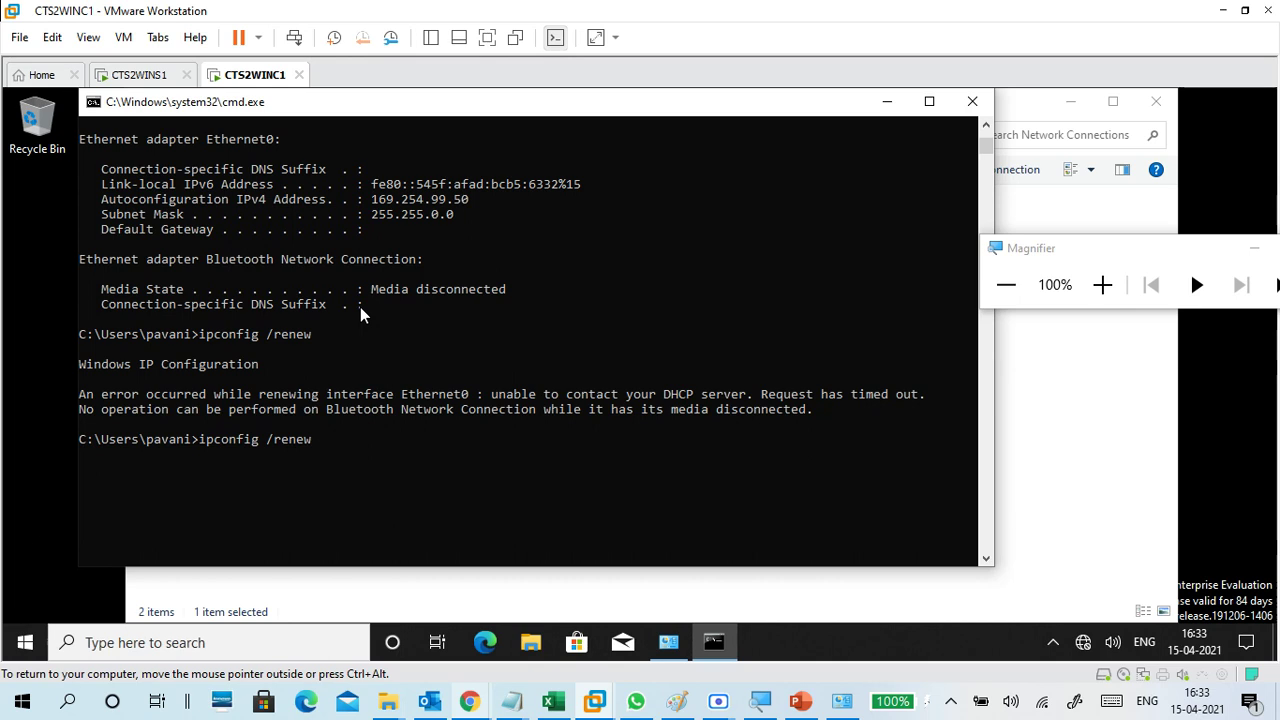
{"action": "key", "text": "BackSpace"}
{"action": "key", "text": "BackSpace"}
{"action": "key", "text": "BackSpace"}
{"action": "key", "text": "BackSpace"}
{"action": "type", "text": "elease"}
{"action": "key", "text": "Return"}
{"action": "key", "text": "Up"}
{"action": "key", "text": "Return"}
{"action": "key", "text": "Up"}
{"action": "key", "text": "Return"}
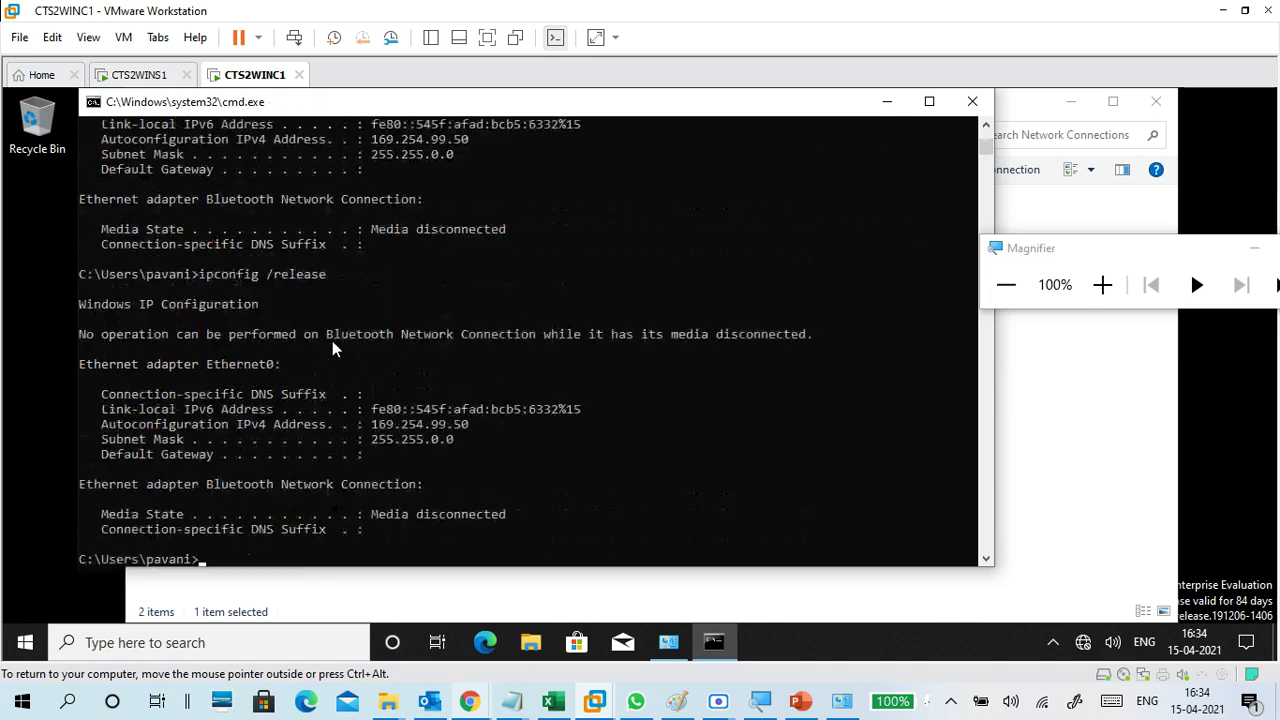
Step: Discard the recalled release command, add a few blank prompt lines, and run ipconfig
{"action": "key", "text": "Up"}
{"action": "key", "text": "BackSpace"}
{"action": "key", "text": "BackSpace"}
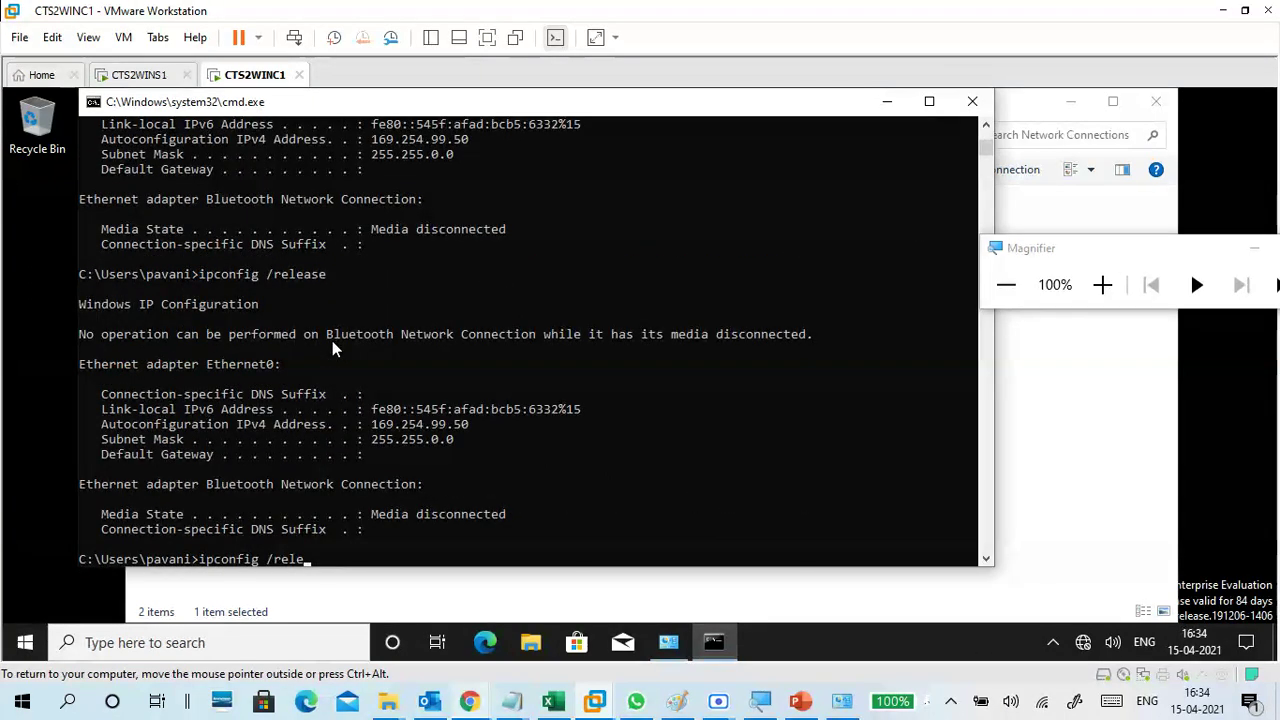
{"action": "key", "text": "BackSpace"}
{"action": "key", "text": "BackSpace"}
{"action": "key", "text": "BackSpace"}
{"action": "key", "text": "Return"}
{"action": "key", "text": "Return"}
{"action": "key", "text": "Return"}
{"action": "key", "text": "Return"}
{"action": "key", "text": "Return"}
{"action": "type", "text": "ipconfig"}
{"action": "key", "text": "Return"}
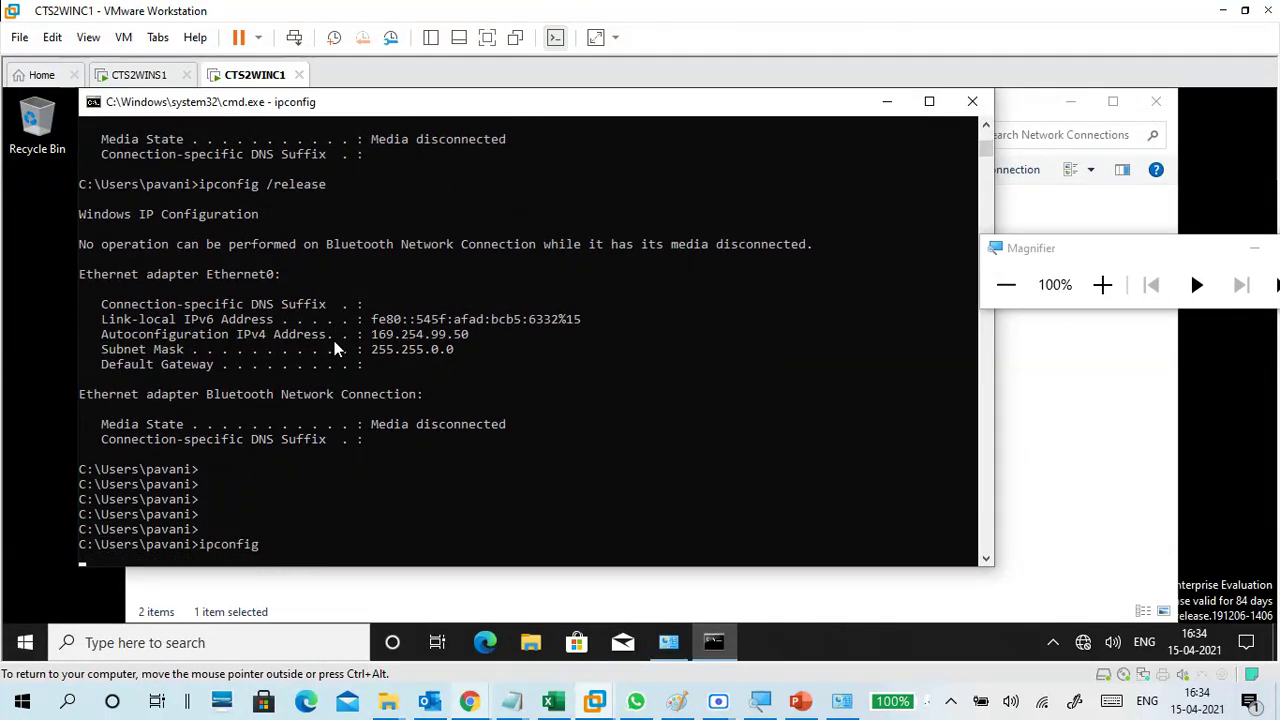
Step: Magnify the screen and read the ipconfig help with ipconfig /?
{"action": "left_click", "coordinate": [1103, 285]}
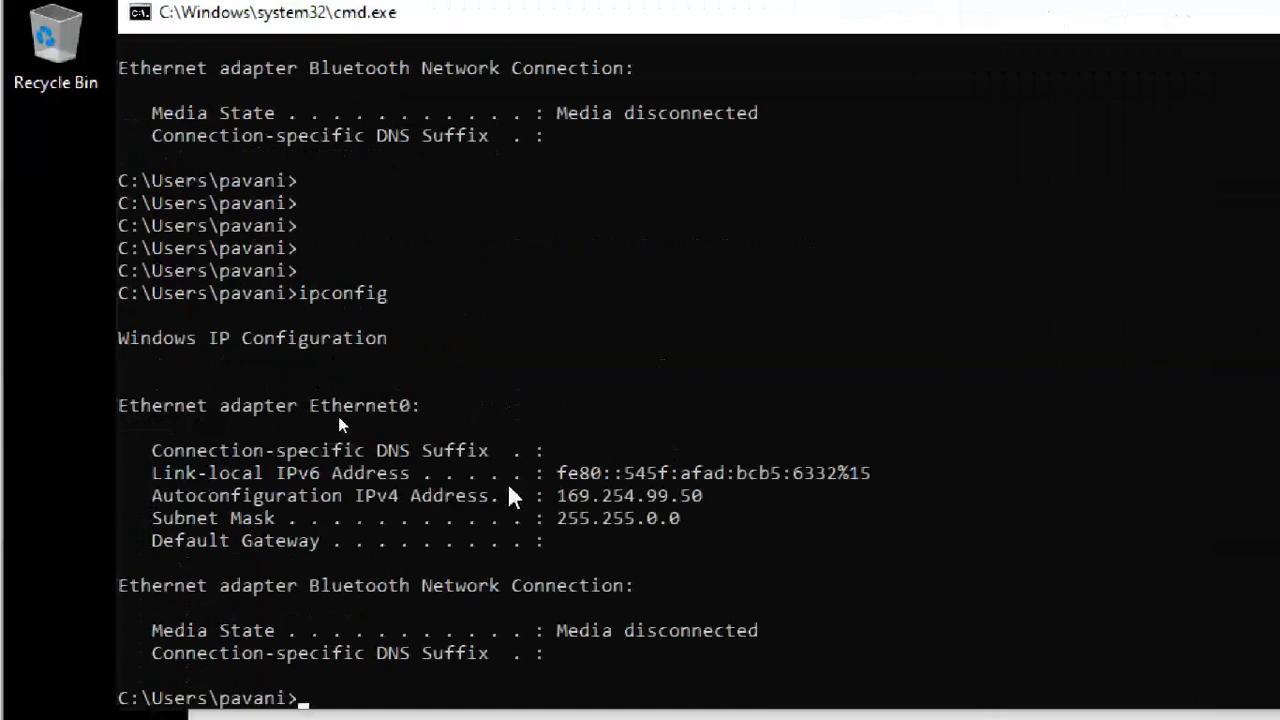
{"action": "type", "text": "ipconfig /?"}
{"action": "key", "text": "Return"}
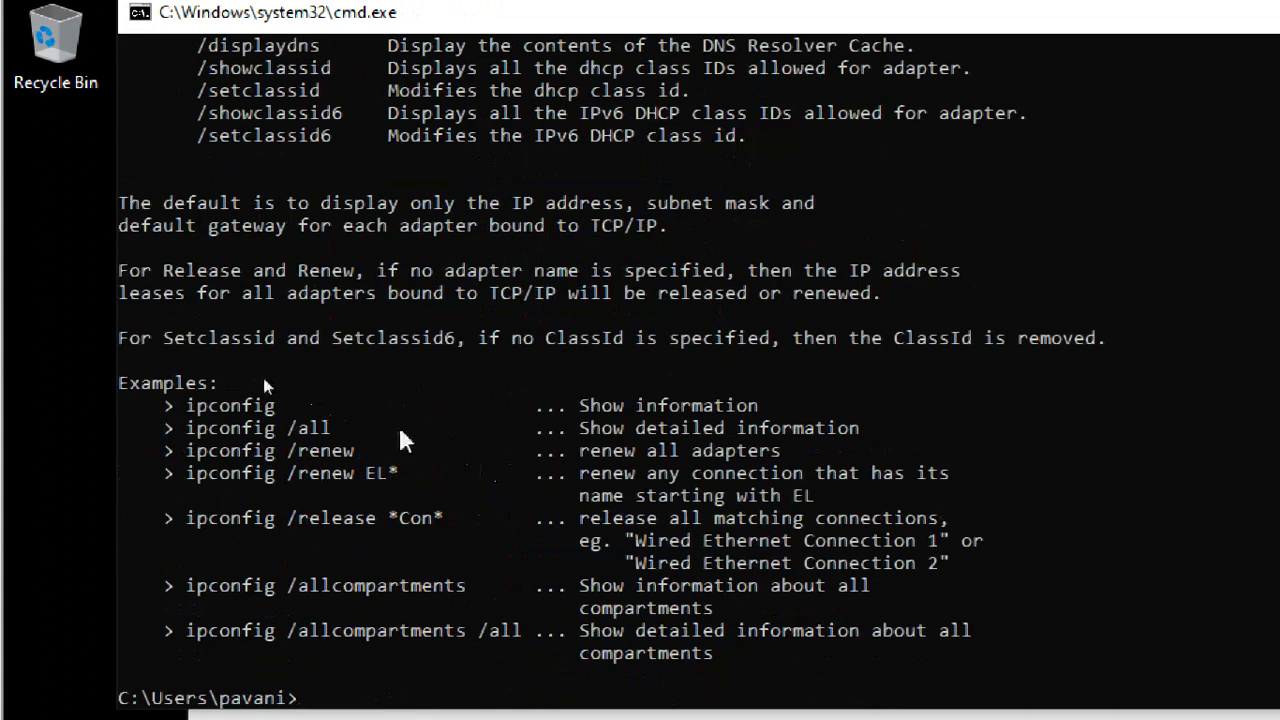
{"action": "scroll", "coordinate": [450, 490], "scroll_direction": "down", "scroll_amount": 2}
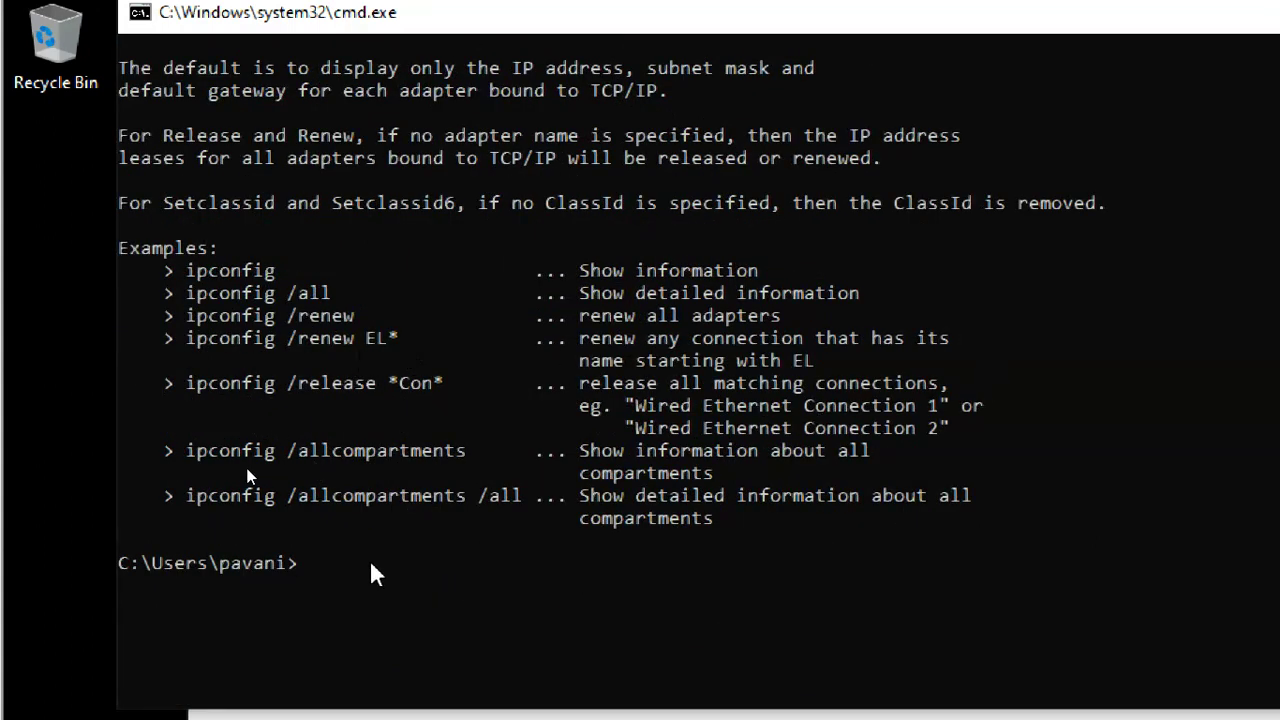
{"action": "scroll", "coordinate": [370, 574], "scroll_direction": "down", "scroll_amount": 1}
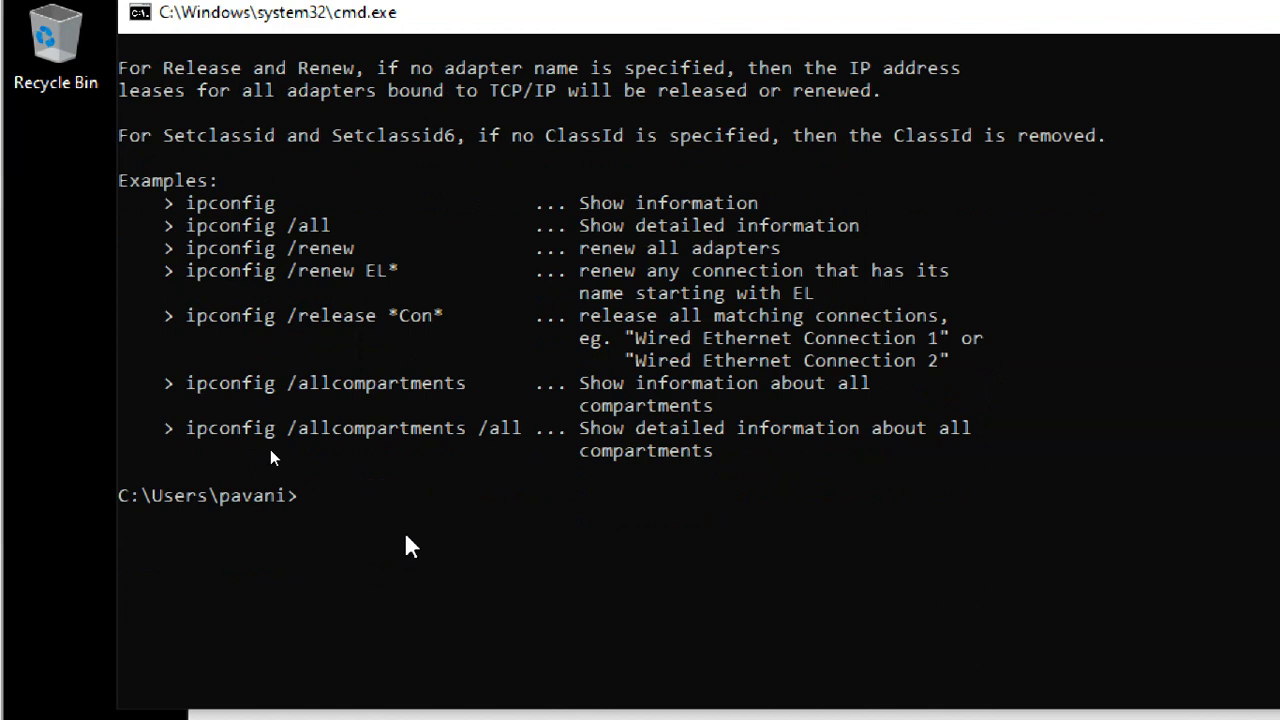
Step: Try to release the adapter's IP lease with ipconfig /release enthernet0
{"action": "type", "text": "ipcinfig"}
{"action": "key", "text": "BackSpace"}
{"action": "key", "text": "BackSpace"}
{"action": "key", "text": "BackSpace"}
{"action": "key", "text": "BackSpace"}
{"action": "key", "text": "BackSpace"}
{"action": "type", "text": "onfig /release"}
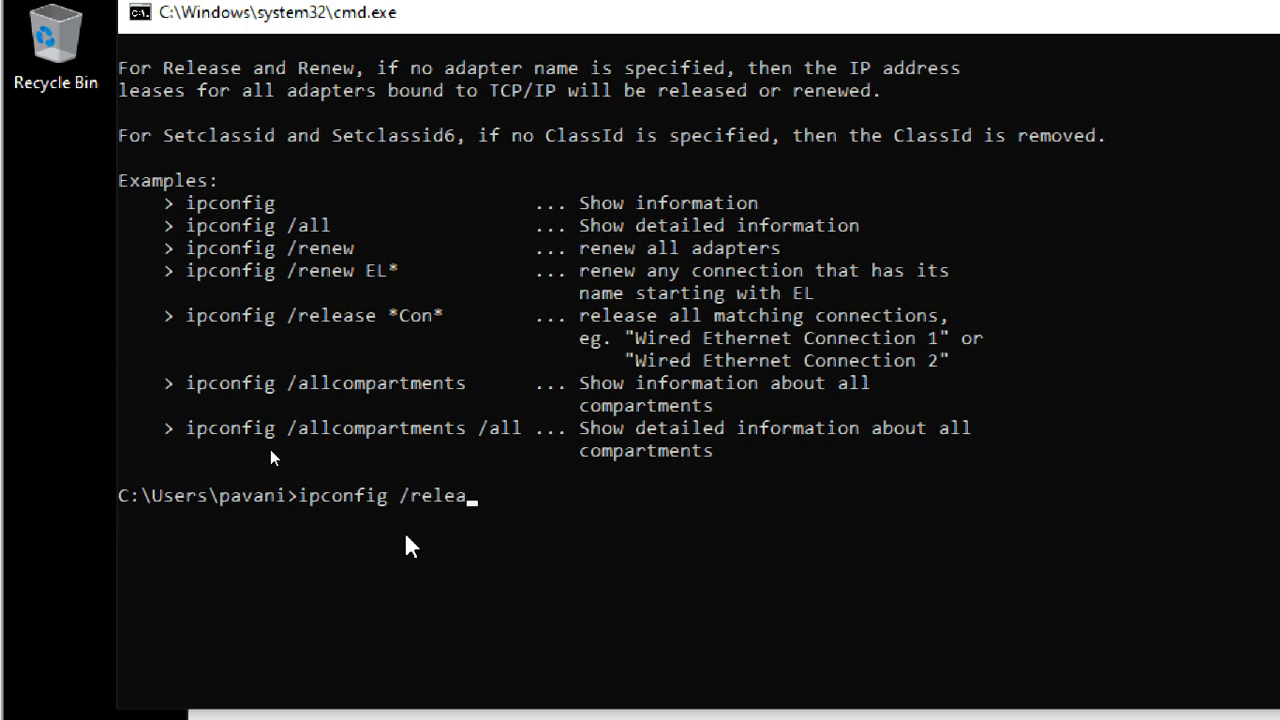
{"action": "type", "text": " enternet"}
{"action": "key", "text": "BackSpace"}
{"action": "key", "text": "BackSpace"}
{"action": "key", "text": "BackSpace"}
{"action": "key", "text": "BackSpace"}
{"action": "key", "text": "BackSpace"}
{"action": "type", "text": "hernet0"}
{"action": "key", "text": "Return"}
Step: Correct the adapter name and run ipconfig /release Ethernet0, followed by the wildcard form ipconfig /release Ethernet0*
{"action": "key", "text": "Up"}
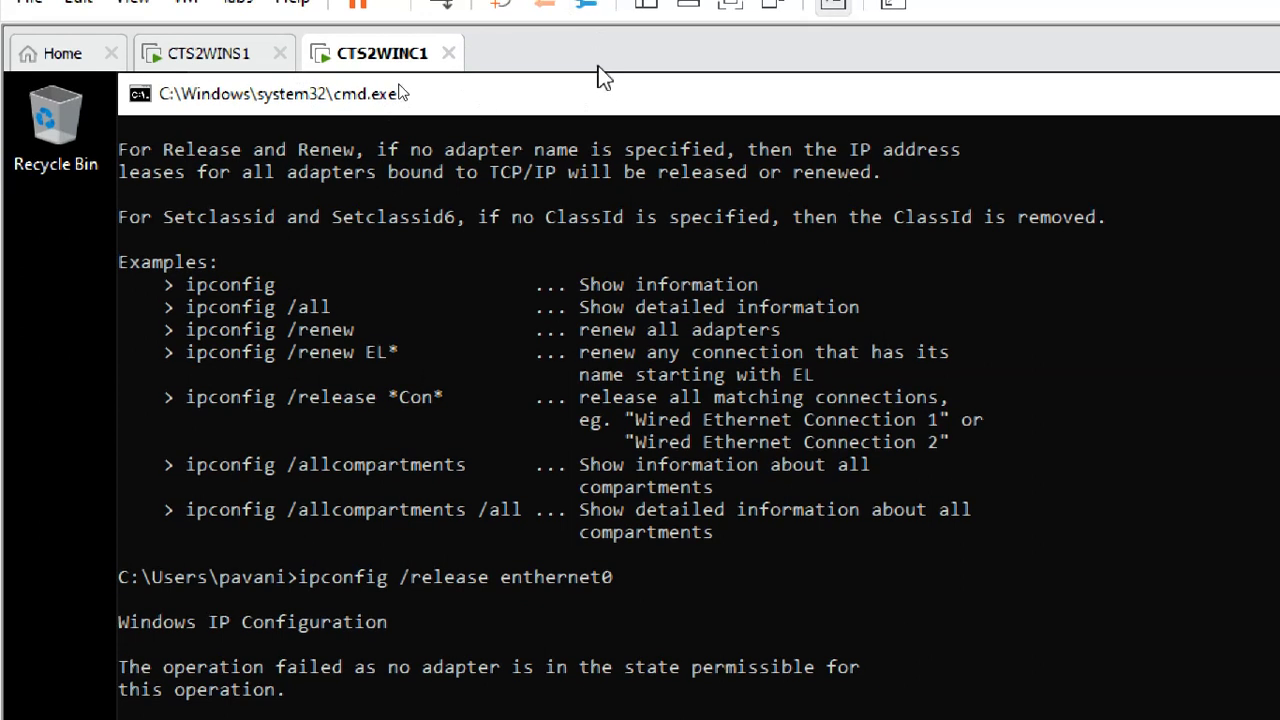
{"action": "left_click_drag", "start_coordinate": [617, 113], "coordinate": [673, 101]}
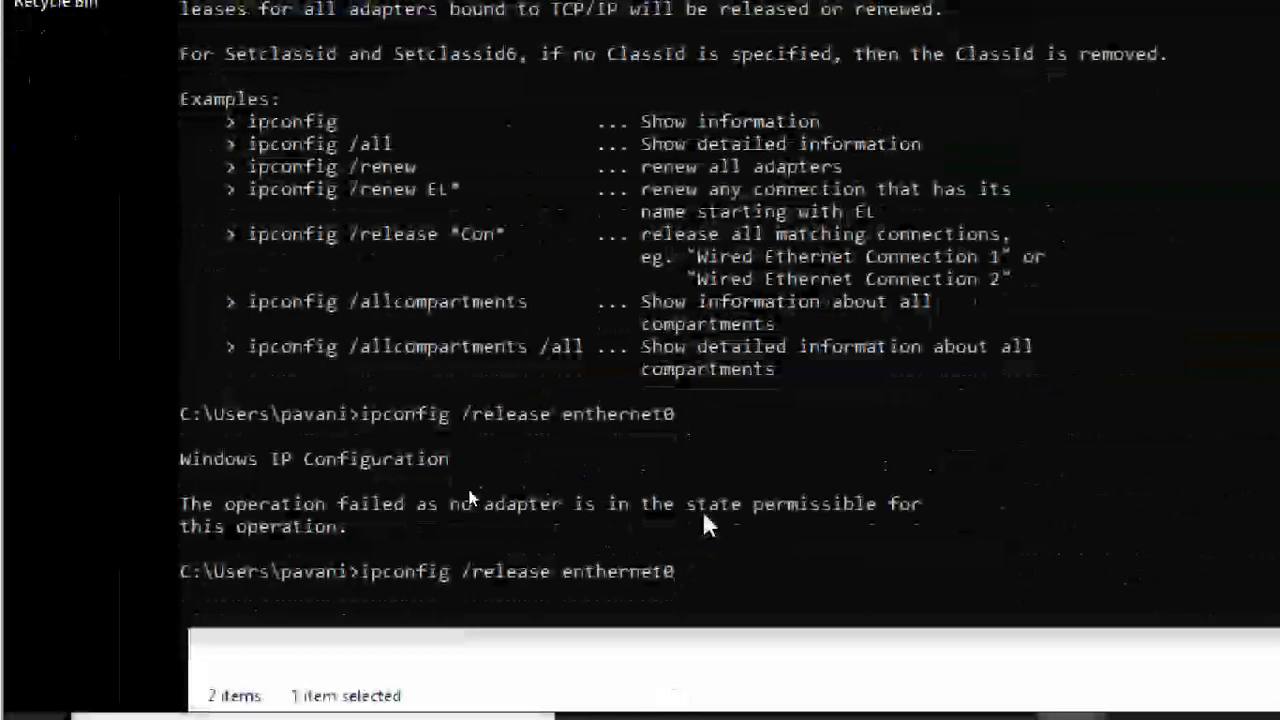
{"action": "key", "text": "Left"}
{"action": "key", "text": "Left"}
{"action": "key", "text": "Left"}
{"action": "key", "text": "Left"}
{"action": "key", "text": "Left"}
{"action": "key", "text": "Left"}
{"action": "key", "text": "Left"}
{"action": "key", "text": "Left"}
{"action": "key", "text": "Left"}
{"action": "key", "text": "Left"}
{"action": "key", "text": "Right"}
{"action": "key", "text": "Delete"}
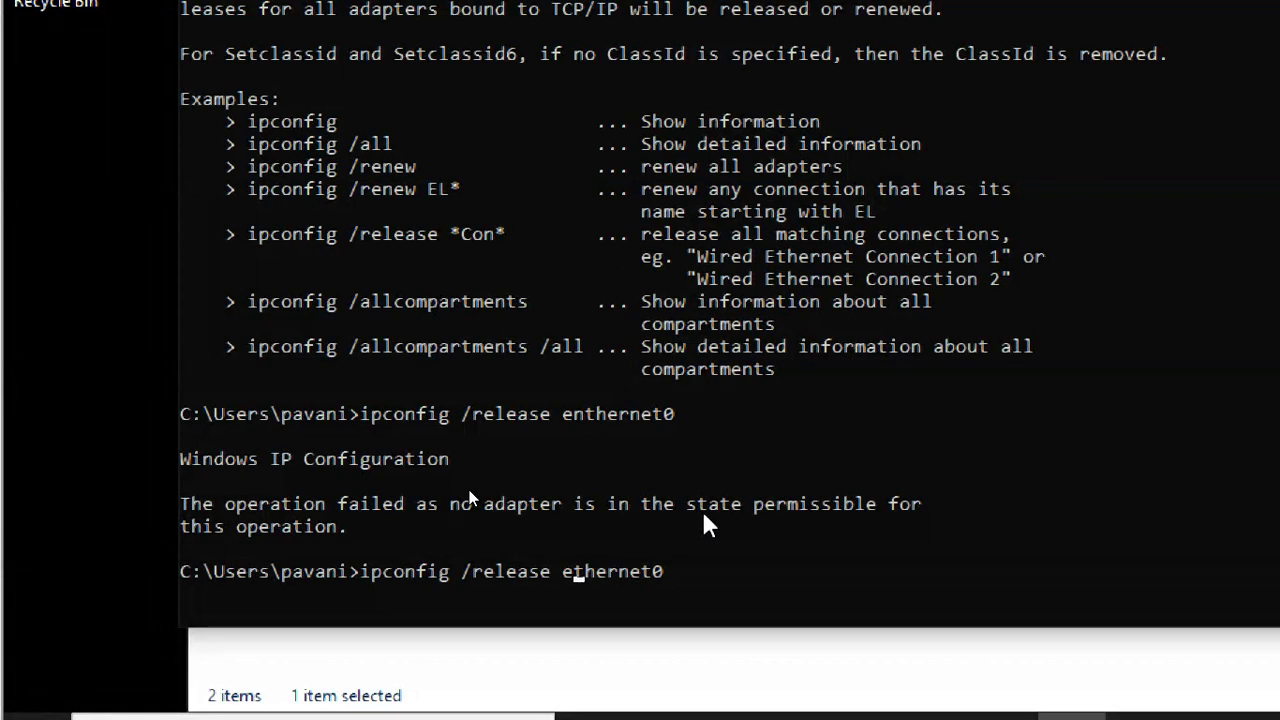
{"action": "key", "text": "BackSpace"}
{"action": "type", "text": "E"}
{"action": "key", "text": "Return"}
{"action": "key", "text": "Up"}
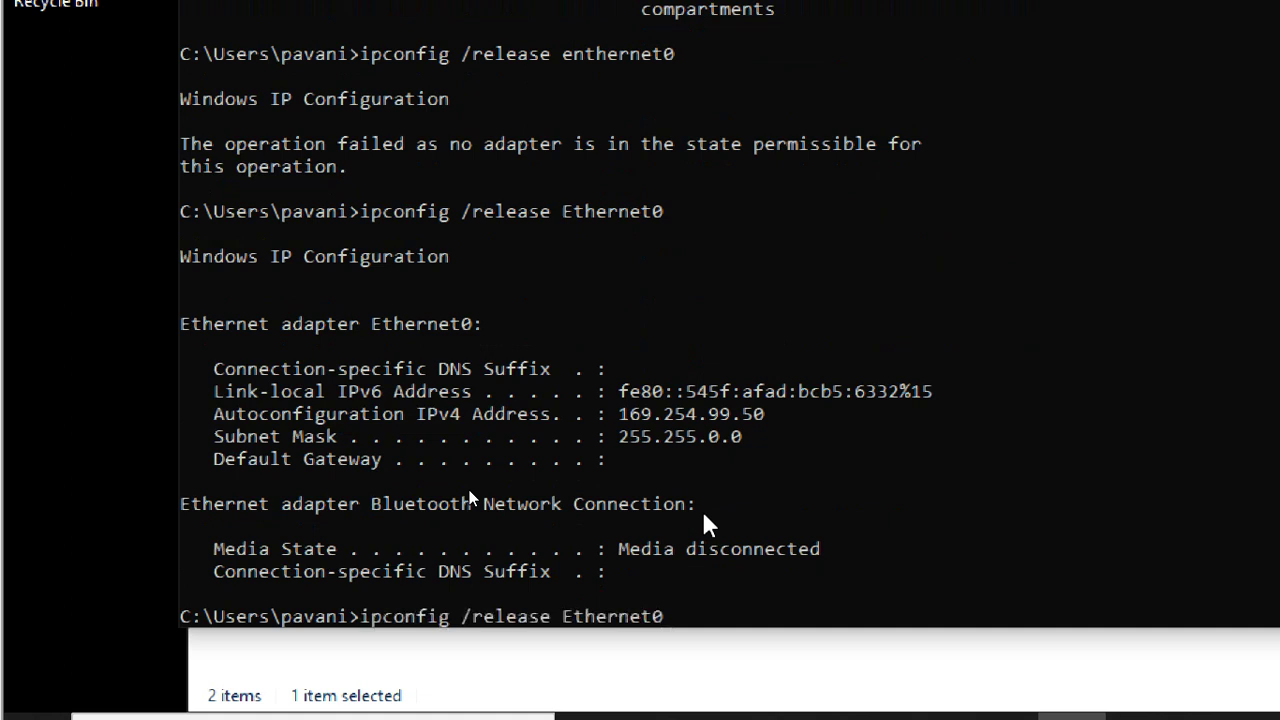
{"action": "type", "text": "*"}
{"action": "key", "text": "Return"}
Step: Replace the recalled release command with ipconfig /flushdns and run it to clear the DNS resolver cache
{"action": "key", "text": "Up"}
{"action": "key", "text": "BackSpace"}
{"action": "key", "text": "BackSpace"}
{"action": "key", "text": "BackSpace"}
{"action": "key", "text": "BackSpace"}
{"action": "key", "text": "BackSpace"}
{"action": "key", "text": "BackSpace"}
{"action": "key", "text": "BackSpace"}
{"action": "key", "text": "BackSpace"}
{"action": "key", "text": "BackSpace"}
{"action": "key", "text": "BackSpace"}
{"action": "key", "text": "BackSpace"}
{"action": "key", "text": "BackSpace"}
{"action": "key", "text": "BackSpace"}
{"action": "key", "text": "BackSpace"}
{"action": "key", "text": "BackSpace"}
{"action": "key", "text": "BackSpace"}
{"action": "key", "text": "BackSpace"}
{"action": "type", "text": "fl"}
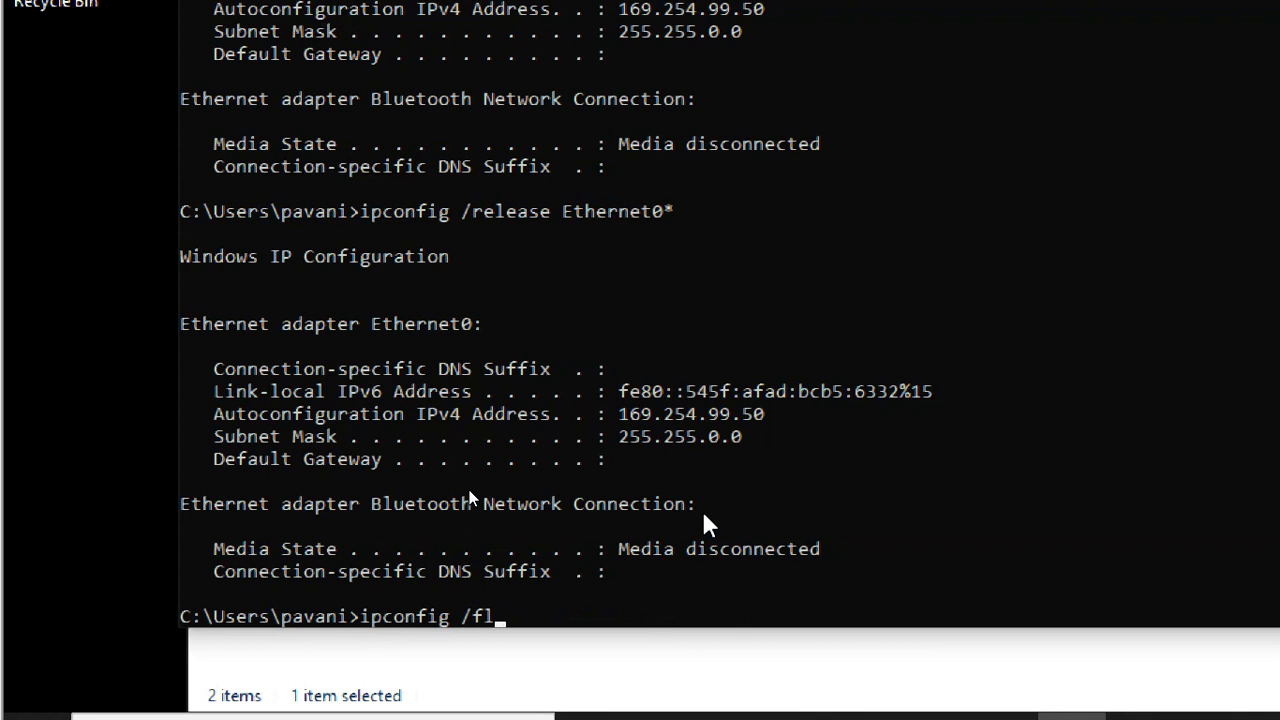
{"action": "type", "text": "ushdns"}
{"action": "key", "text": "Return"}
Step: Run ipconfig /? and read through the available options and examples
{"action": "key", "text": "Up"}
{"action": "key", "text": "BackSpace"}
{"action": "key", "text": "BackSpace"}
{"action": "key", "text": "BackSpace"}
{"action": "key", "text": "BackSpace"}
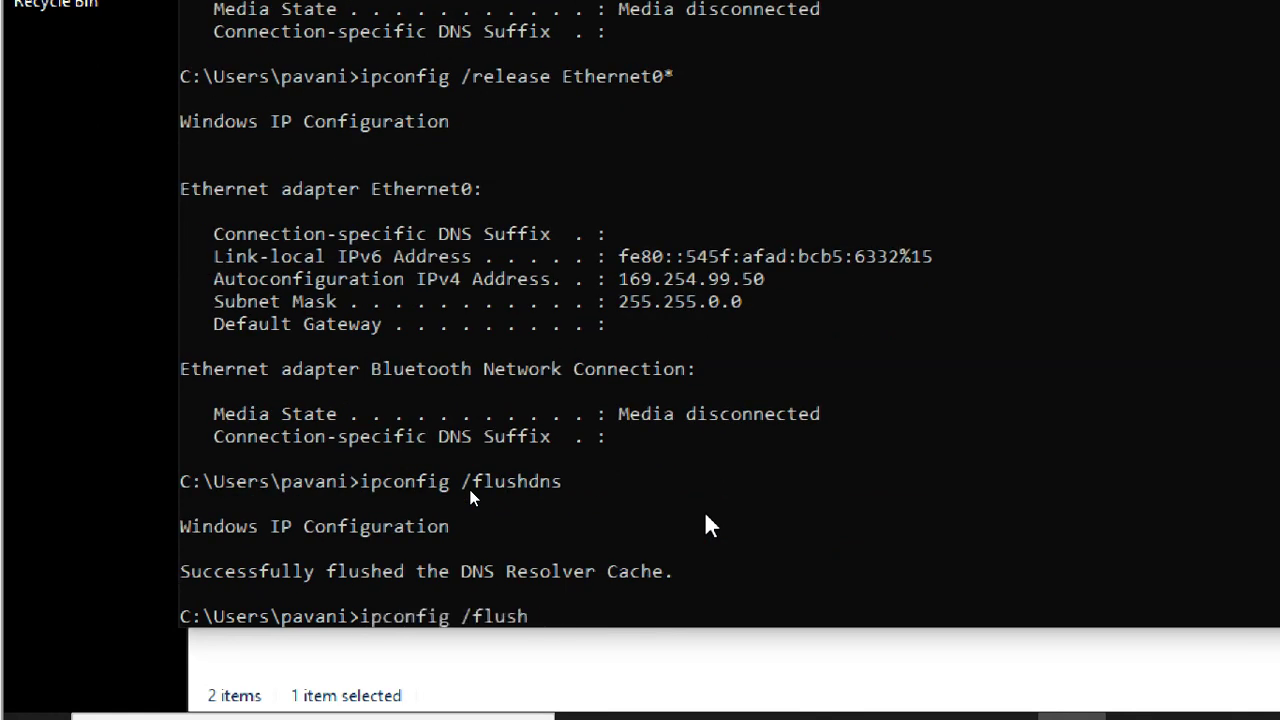
{"action": "key", "text": "BackSpace"}
{"action": "key", "text": "BackSpace"}
{"action": "key", "text": "BackSpace"}
{"action": "key", "text": "BackSpace"}
{"action": "type", "text": "/?"}
{"action": "key", "text": "Return"}
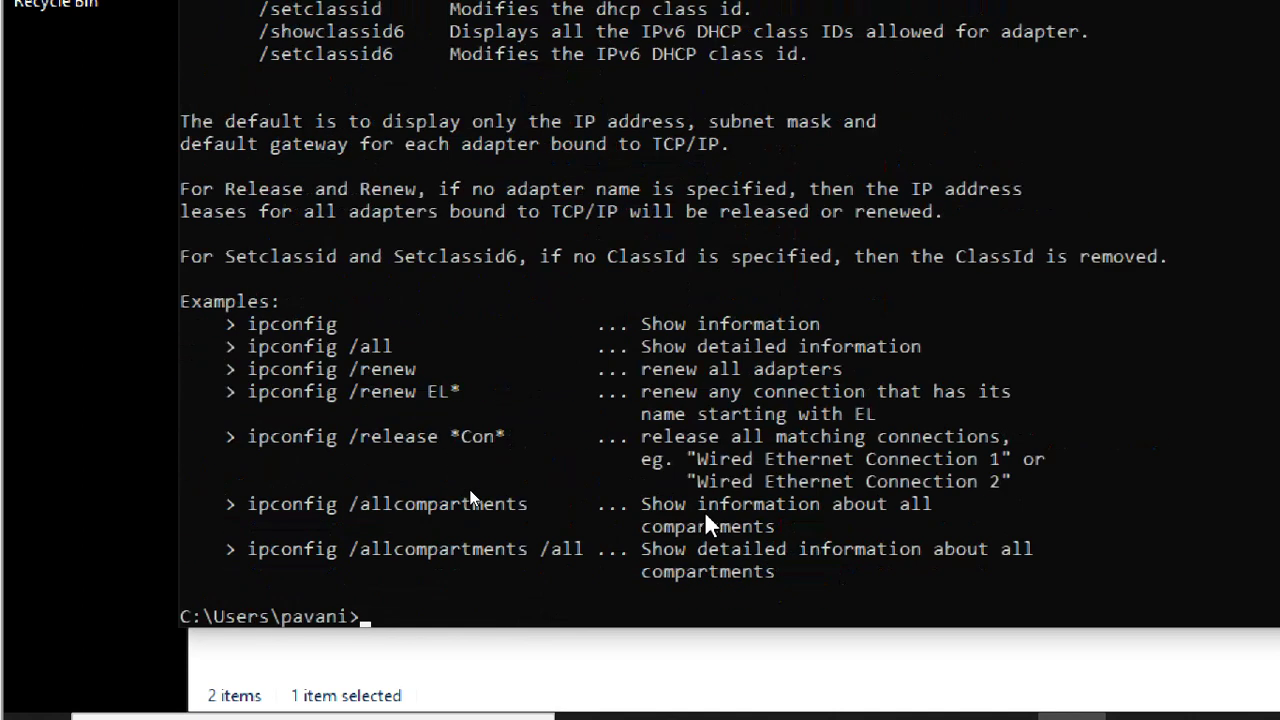
{"action": "scroll", "coordinate": [609, 340], "scroll_direction": "up", "scroll_amount": 2}
{"action": "scroll", "coordinate": [609, 345], "scroll_direction": "up", "scroll_amount": 3}
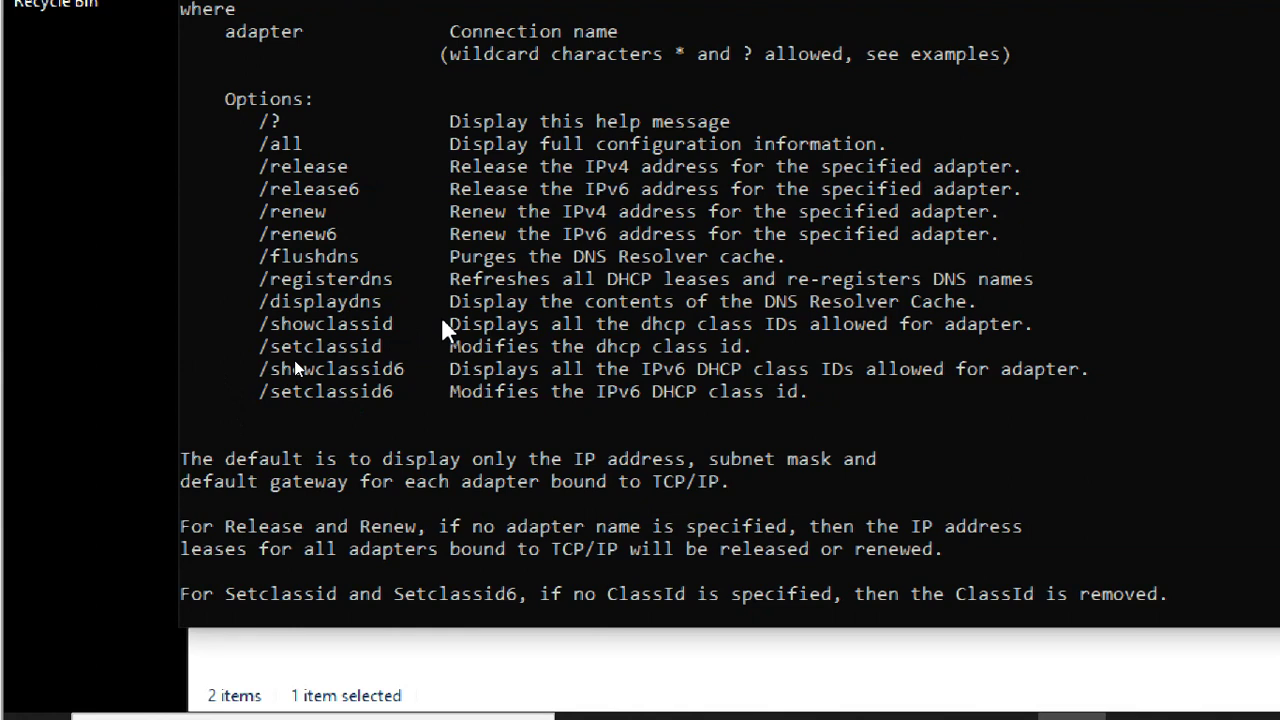
{"action": "scroll", "coordinate": [540, 350], "scroll_direction": "down", "scroll_amount": 4}
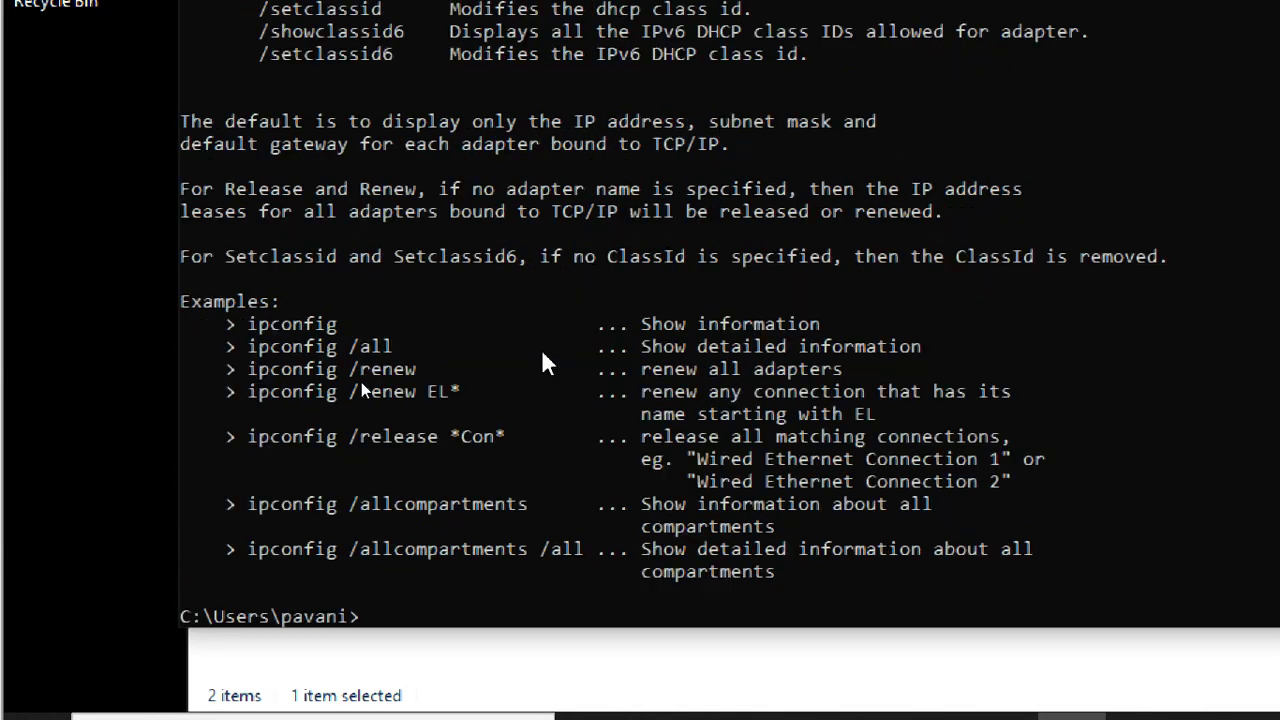
{"action": "scroll", "coordinate": [540, 349], "scroll_direction": "down", "scroll_amount": 4}
Step: Try ipconfig /showclassid without an adapter name, run it again, and examine the usage text
{"action": "type", "text": "ipconfig /?"}
{"action": "key", "text": "BackSpace"}
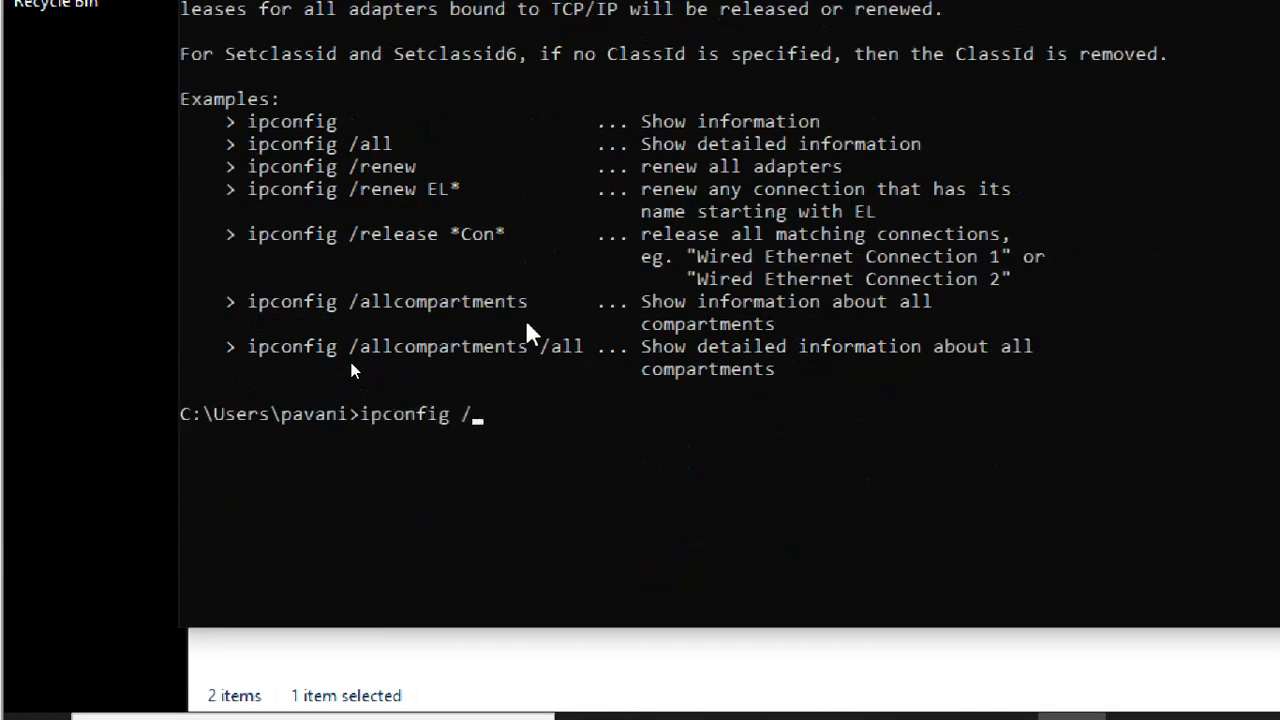
{"action": "type", "text": "showclassid"}
{"action": "key", "text": "Return"}
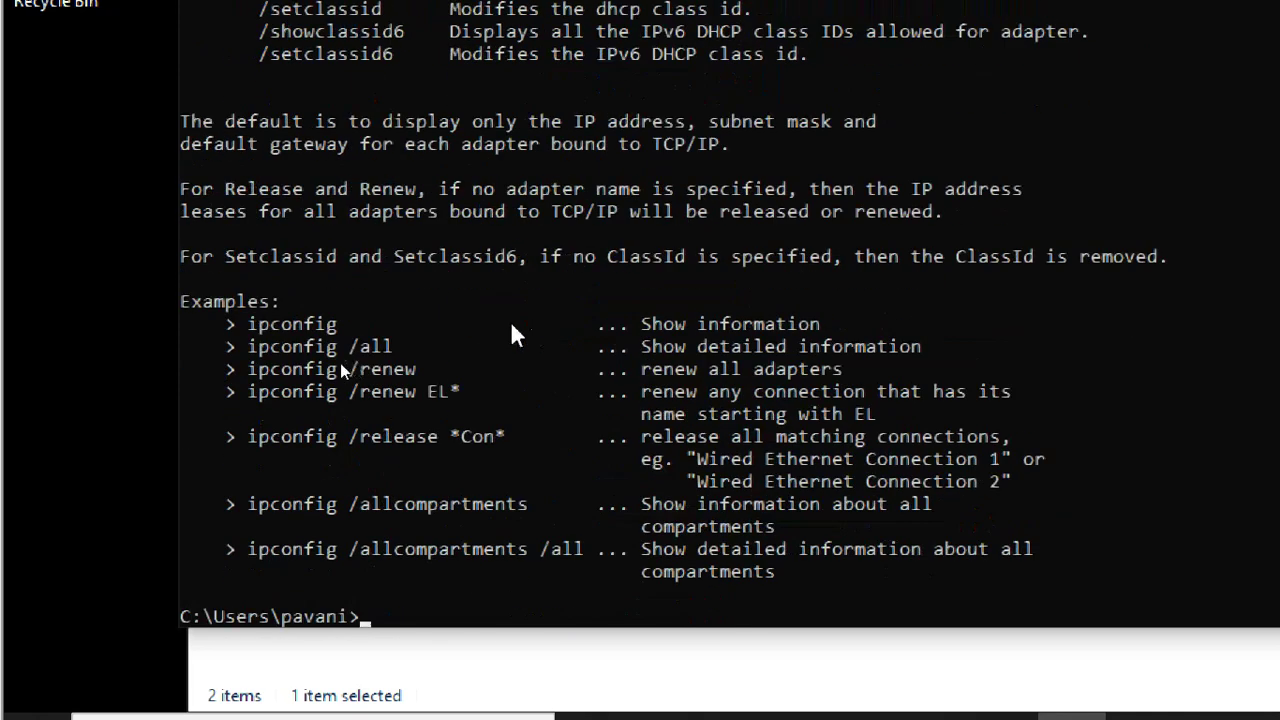
{"action": "scroll", "coordinate": [533, 318], "scroll_direction": "up", "scroll_amount": 3}
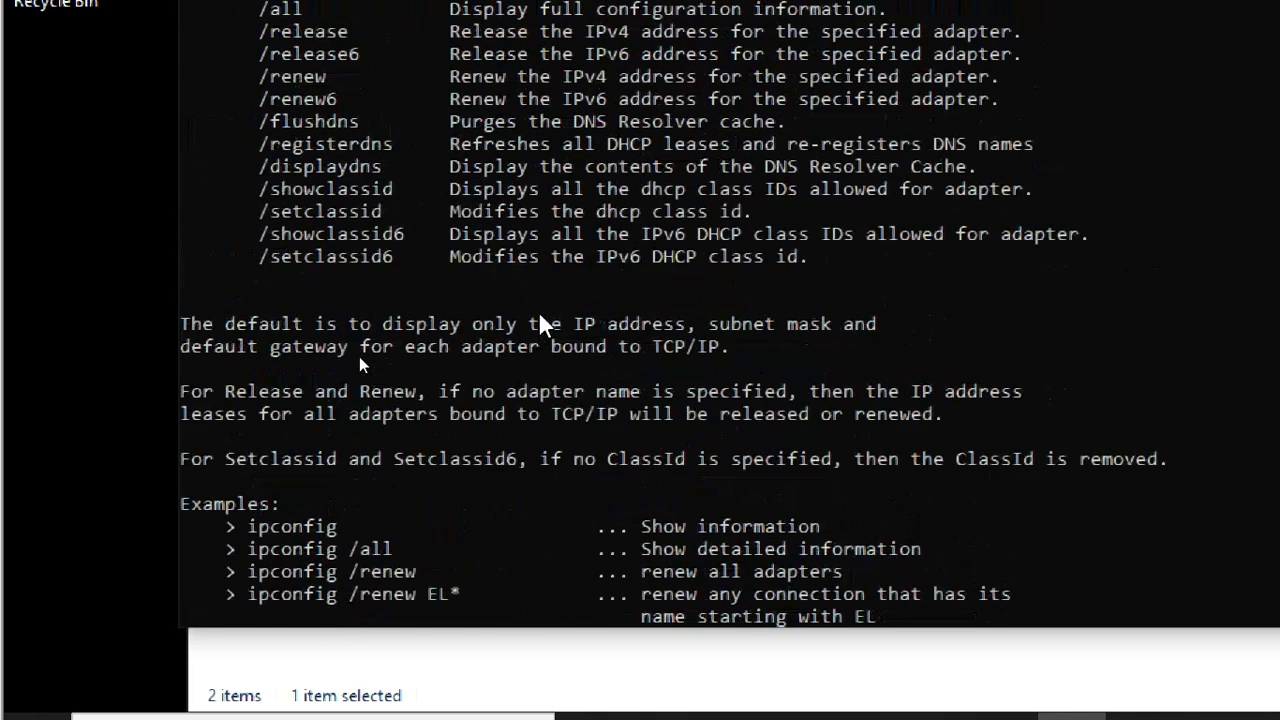
{"action": "scroll", "coordinate": [540, 318], "scroll_direction": "down", "scroll_amount": 5}
{"action": "key", "text": "Up"}
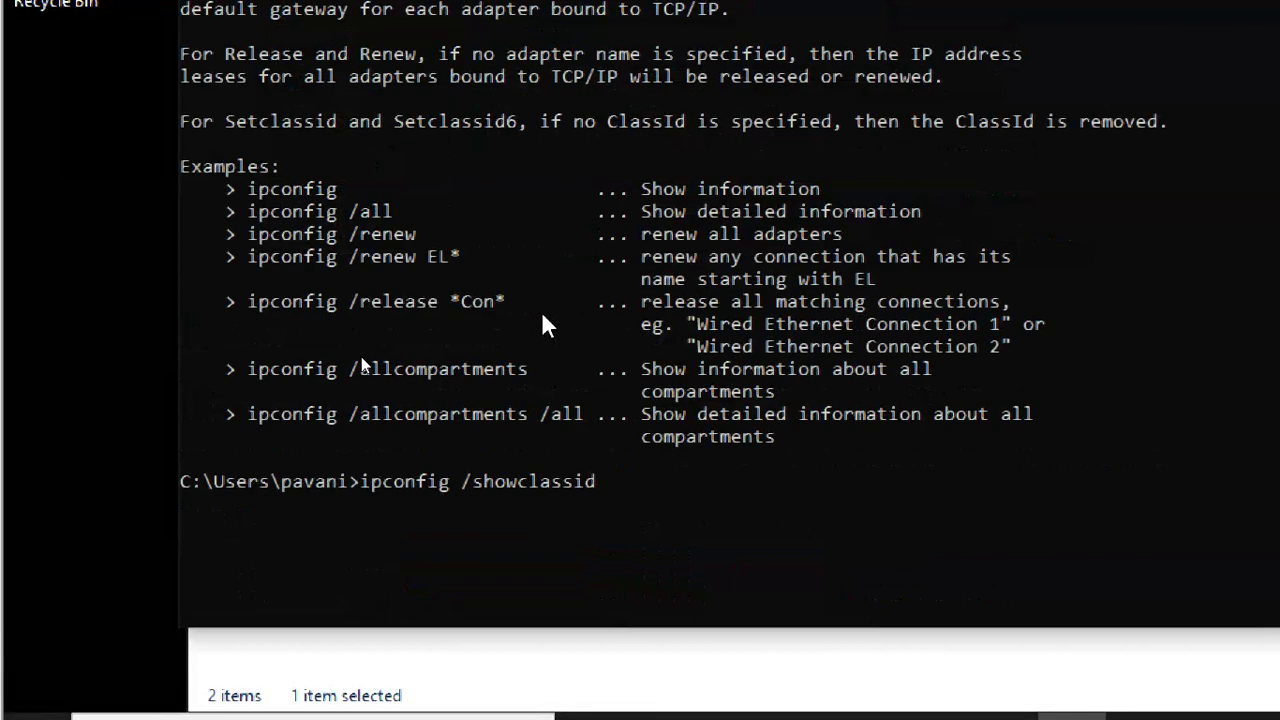
{"action": "key", "text": "Return"}
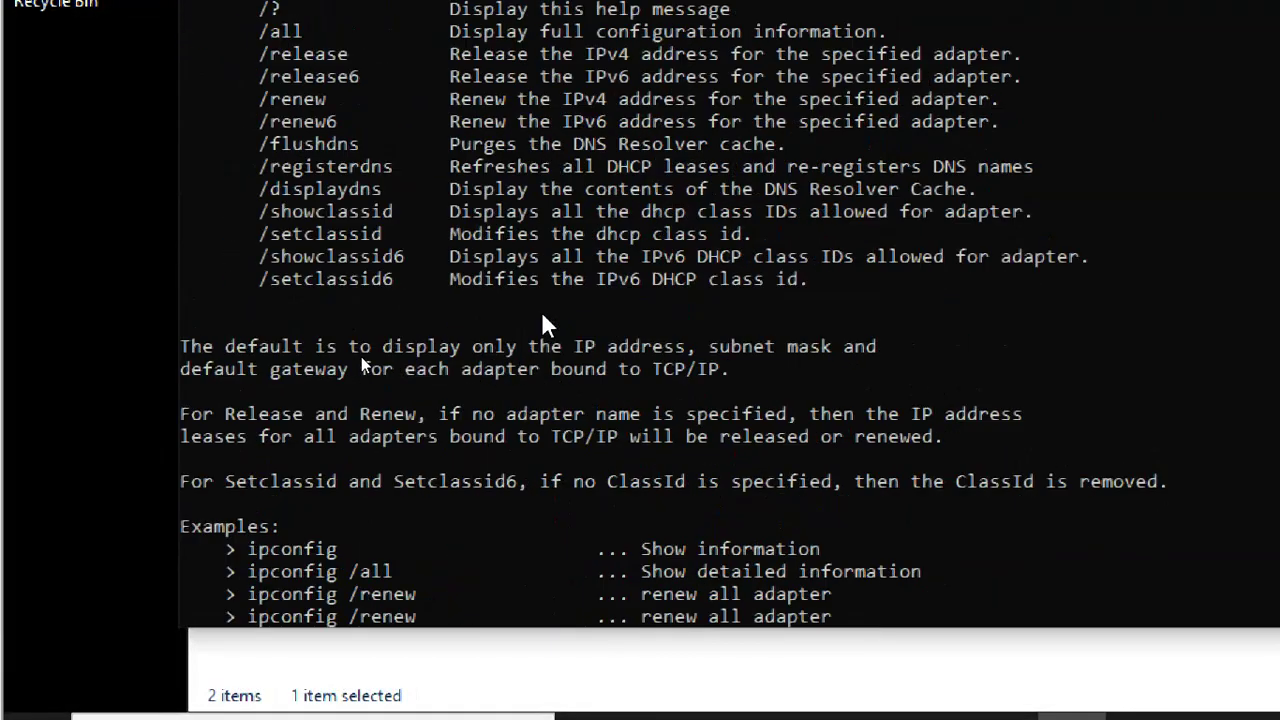
{"action": "scroll", "coordinate": [543, 318], "scroll_direction": "up", "scroll_amount": 10}
{"action": "scroll", "coordinate": [558, 321], "scroll_direction": "up", "scroll_amount": 3}
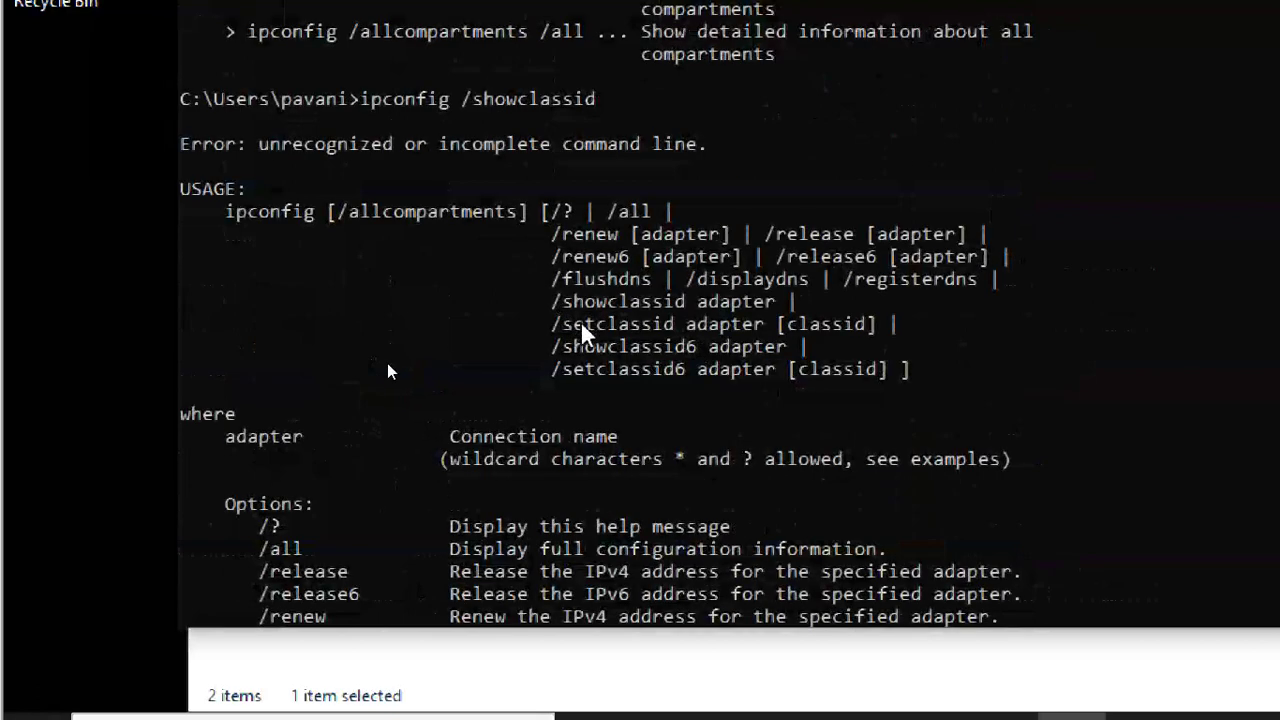
Step: Add several blank prompt lines and run ipconfig /all to view the full adapter configuration
{"action": "key", "text": "Return"}
{"action": "key", "text": "Return"}
{"action": "key", "text": "Return"}
{"action": "key", "text": "Return"}
{"action": "key", "text": "Up"}
{"action": "key", "text": "BackSpace"}
{"action": "key", "text": "BackSpace"}
{"action": "key", "text": "BackSpace"}
{"action": "key", "text": "BackSpace"}
{"action": "key", "text": "BackSpace"}
{"action": "key", "text": "BackSpace"}
{"action": "key", "text": "BackSpace"}
{"action": "key", "text": "BackSpace"}
{"action": "key", "text": "BackSpace"}
{"action": "key", "text": "BackSpace"}
{"action": "key", "text": "BackSpace"}
{"action": "type", "text": "all"}
{"action": "key", "text": "Return"}
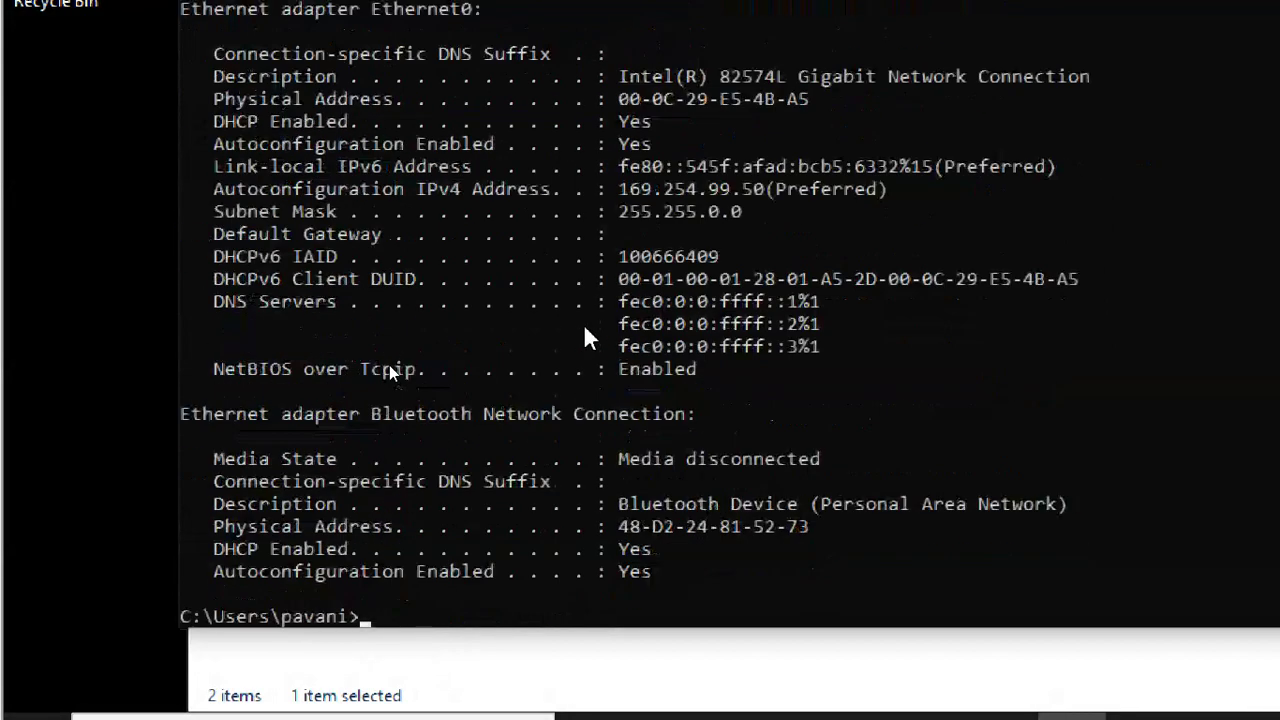
Step: Run ipconfig /release without an adapter name to release the leases of all adapters
{"action": "key", "text": "Up"}
{"action": "key", "text": "BackSpace"}
{"action": "key", "text": "BackSpace"}
{"action": "key", "text": "BackSpace"}
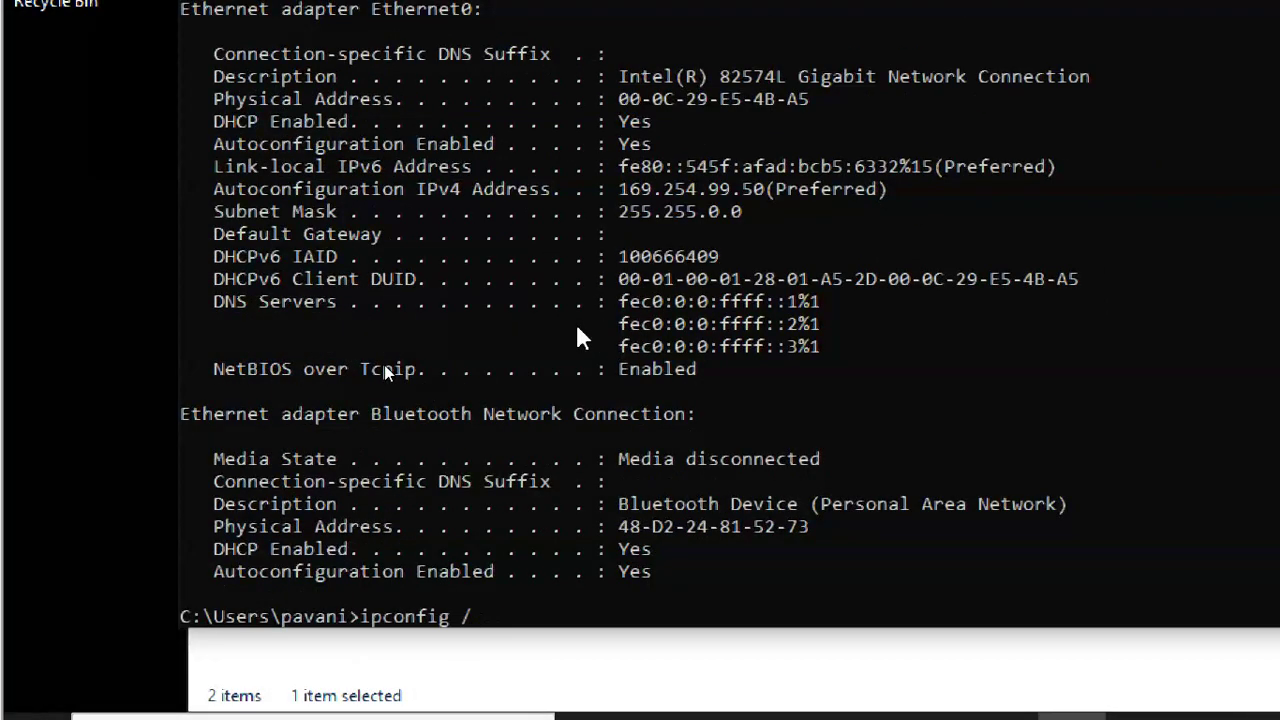
{"action": "type", "text": "release"}
{"action": "key", "text": "Return"}
Step: Start ipconfig /renew and close the Command Prompt before it completes
{"action": "key", "text": "Up"}
{"action": "key", "text": "BackSpace"}
{"action": "key", "text": "BackSpace"}
{"action": "key", "text": "BackSpace"}
{"action": "key", "text": "BackSpace"}
{"action": "key", "text": "BackSpace"}
{"action": "key", "text": "BackSpace"}
{"action": "type", "text": "enew"}
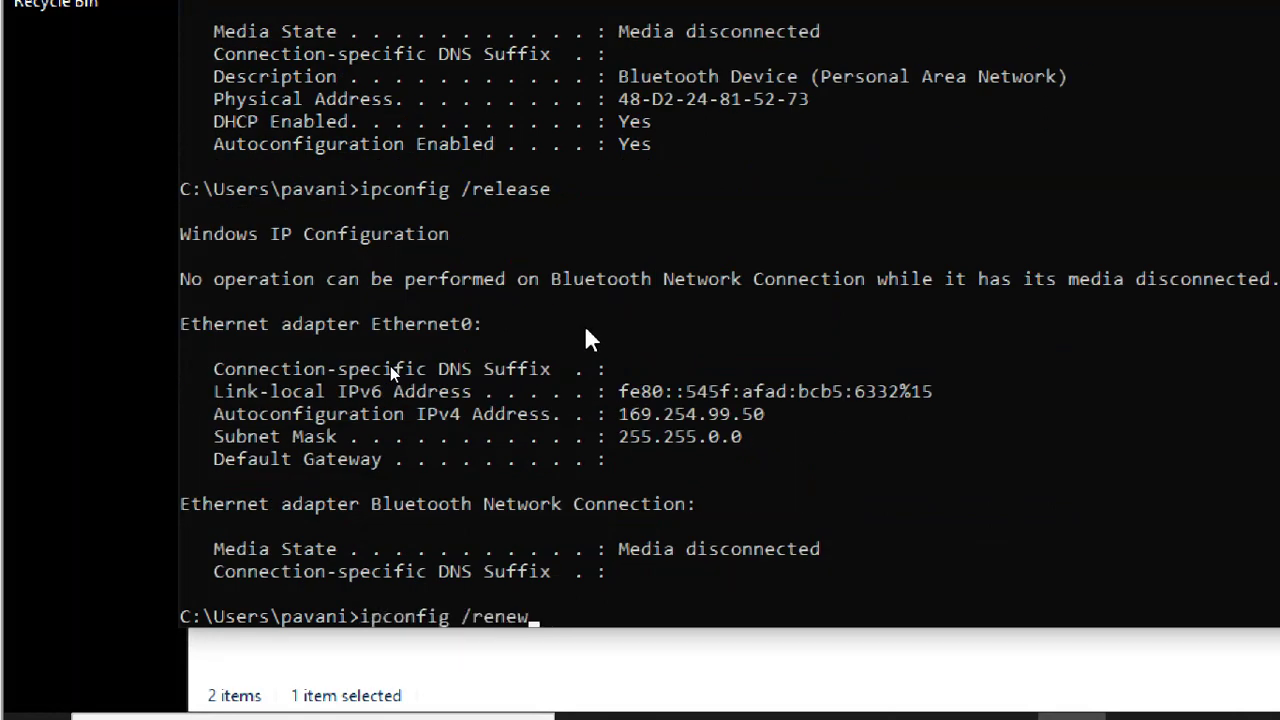
{"action": "key", "text": "Return"}
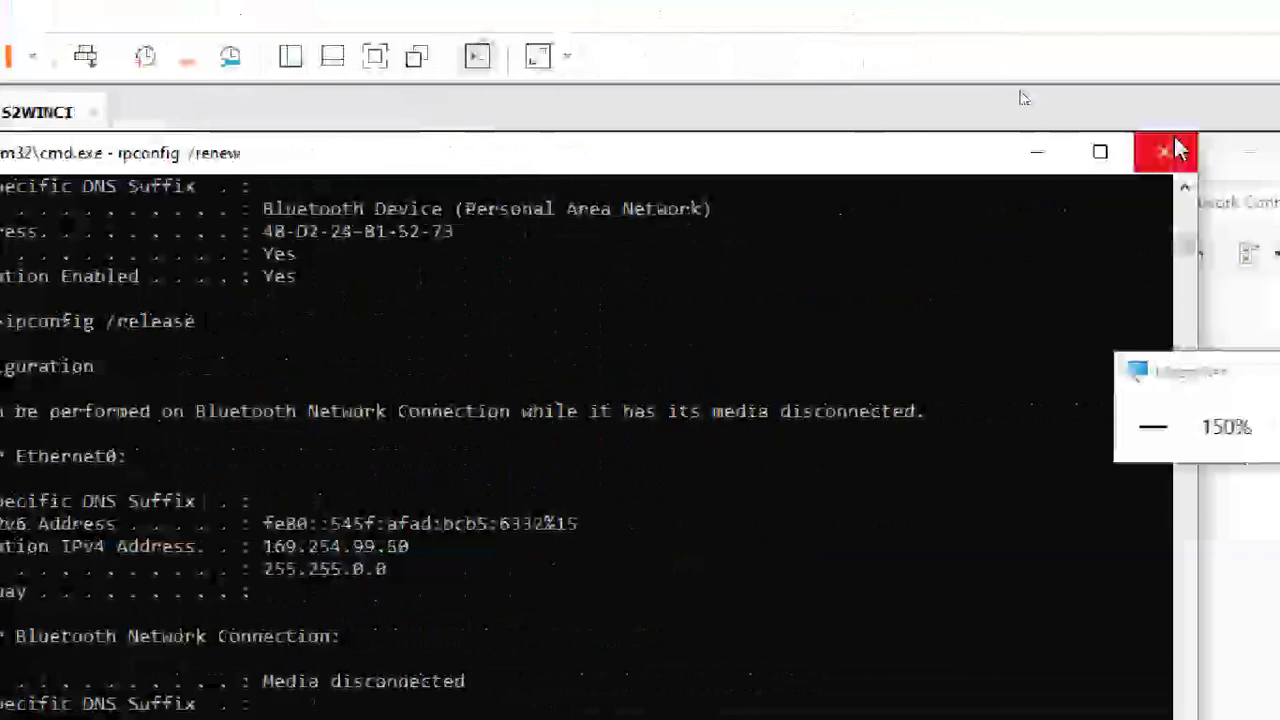
{"action": "left_click", "coordinate": [1178, 150]}
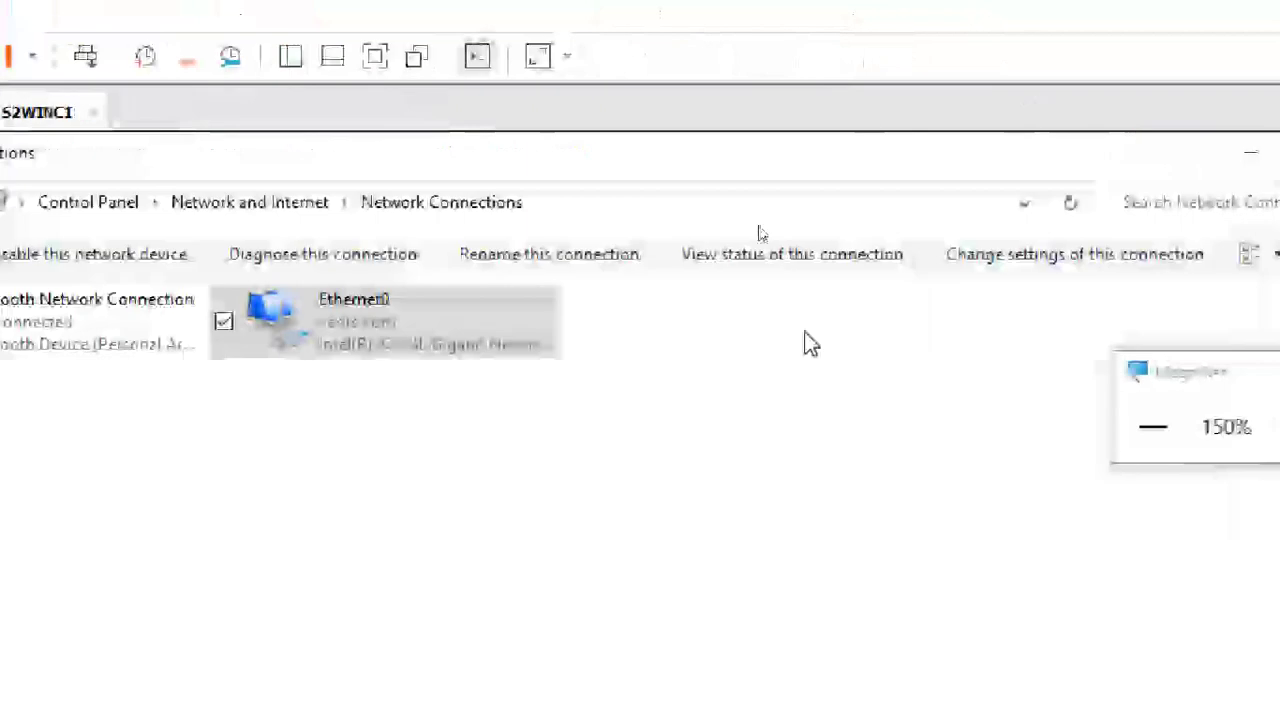
Step: Disable the Ethernet0 connection, authorising it with the admin user name and password, and refresh the Network Connections view
{"action": "right_click", "coordinate": [447, 322]}
{"action": "left_click", "coordinate": [197, 343]}
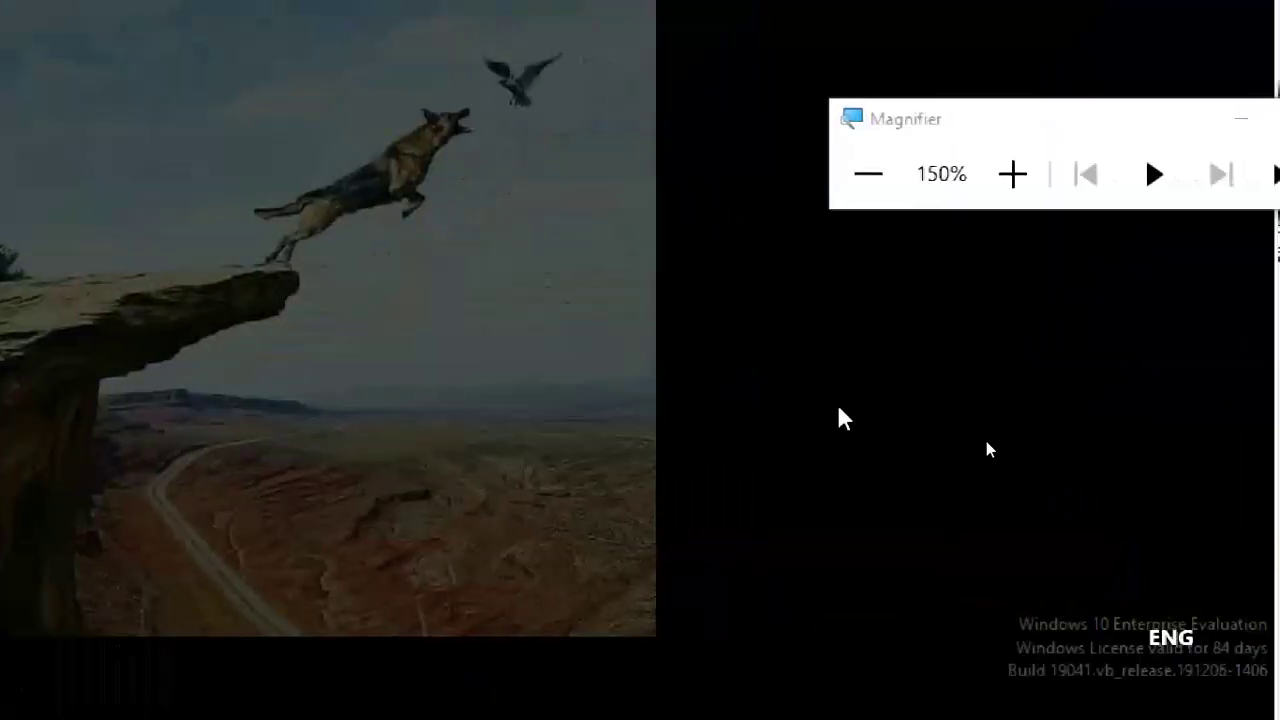
{"action": "type", "text": "sirisha"}
{"action": "key", "text": "Tab"}
{"action": "type", "text": "•••"}
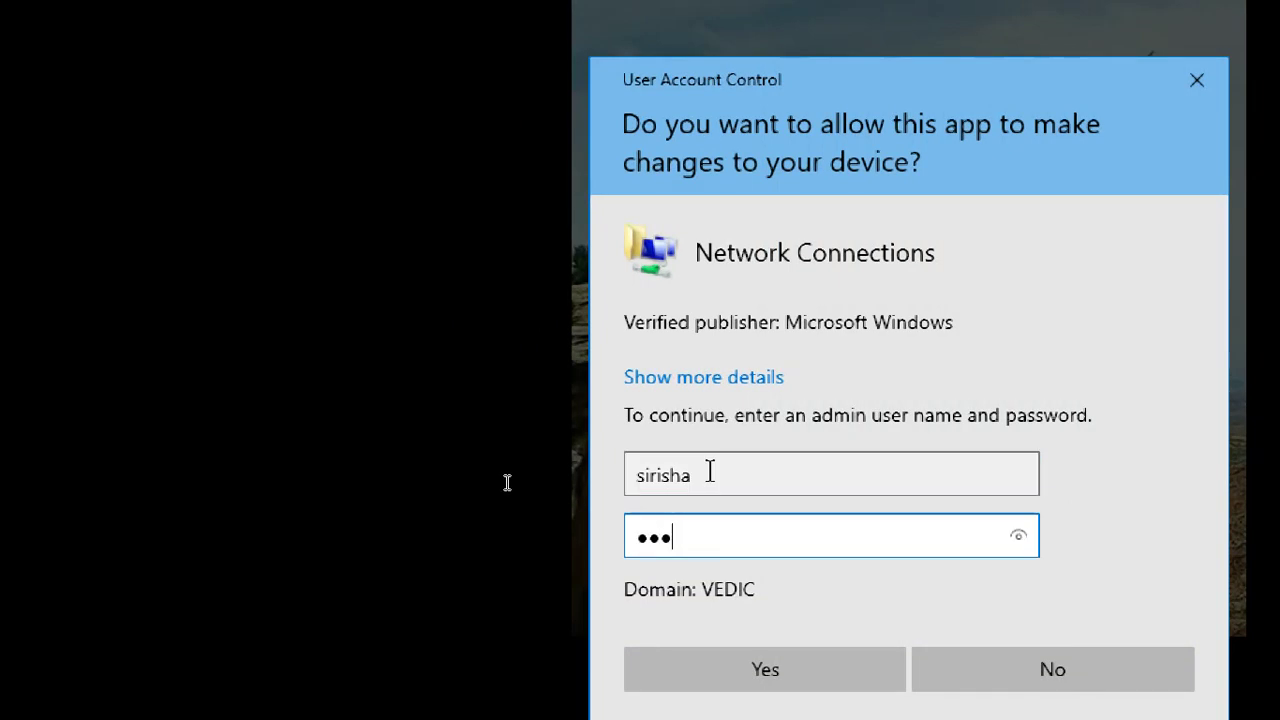
{"action": "type", "text": "•••••"}
{"action": "key", "text": "Return"}
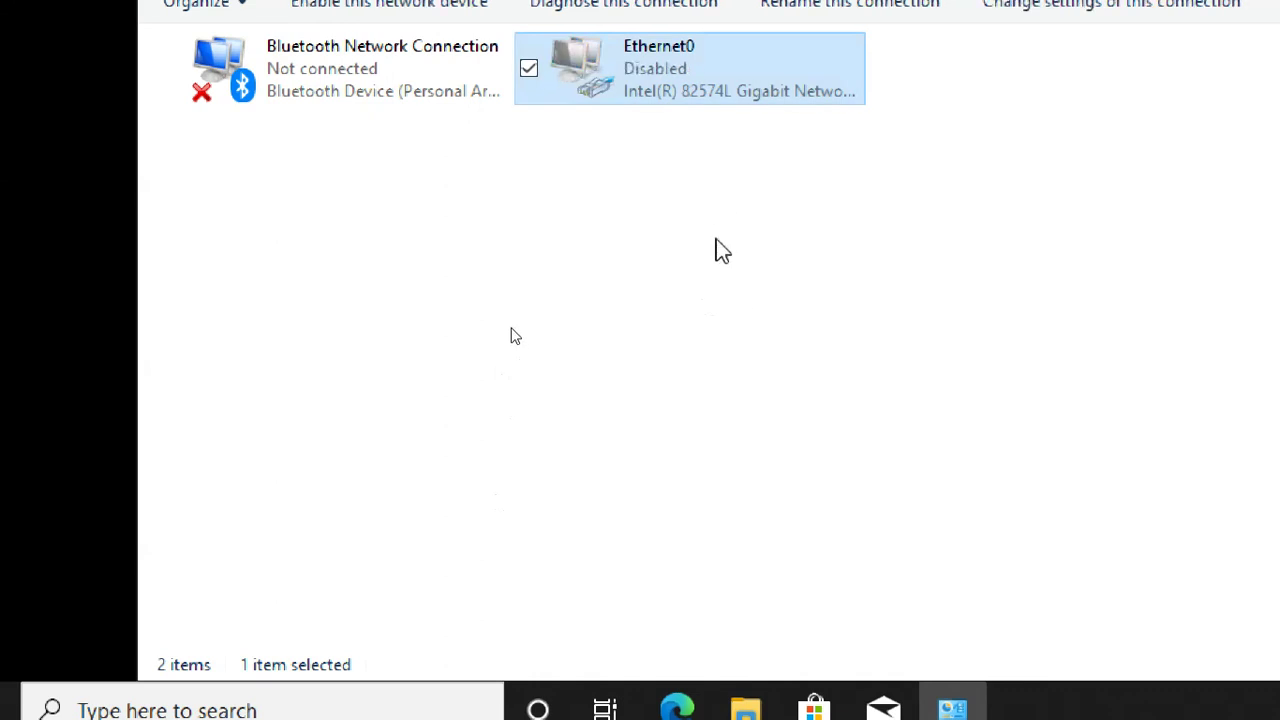
{"action": "right_click", "coordinate": [712, 196]}
{"action": "left_click", "coordinate": [623, 309]}
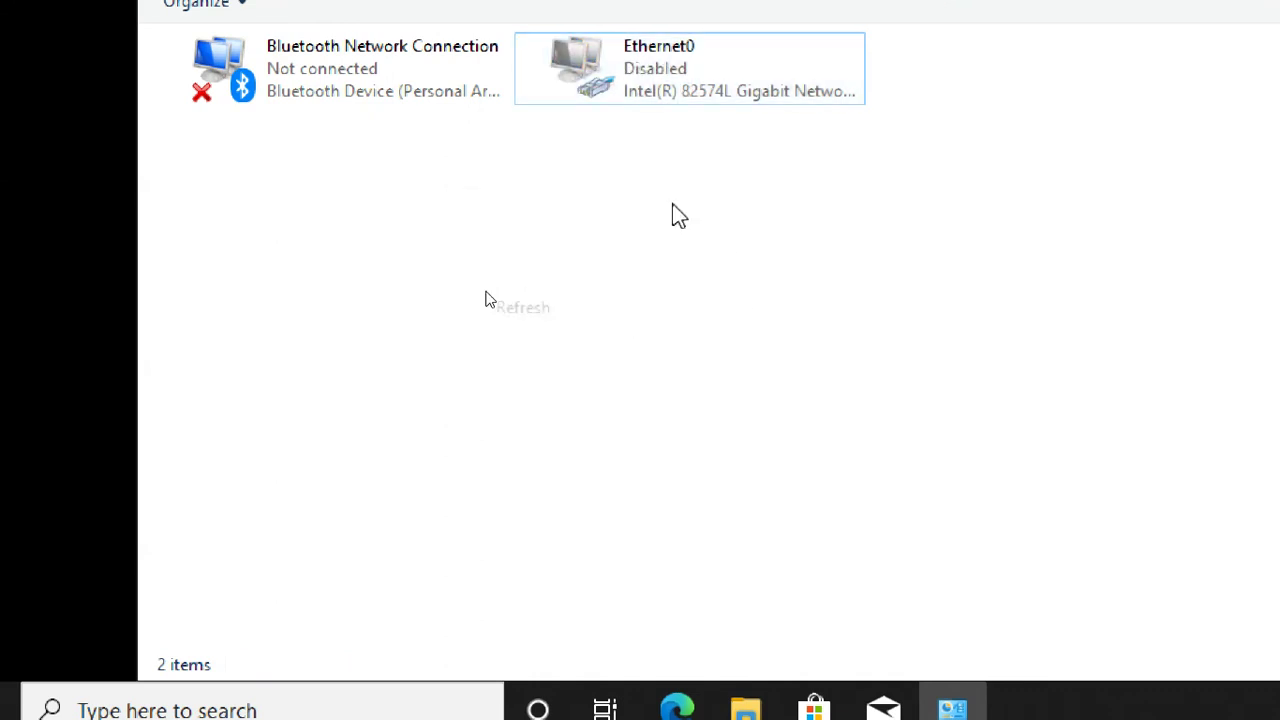
Step: Enable the Ethernet0 connection again, entering the admin user name and password to authorise it
{"action": "left_click", "coordinate": [713, 75]}
{"action": "right_click", "coordinate": [713, 75]}
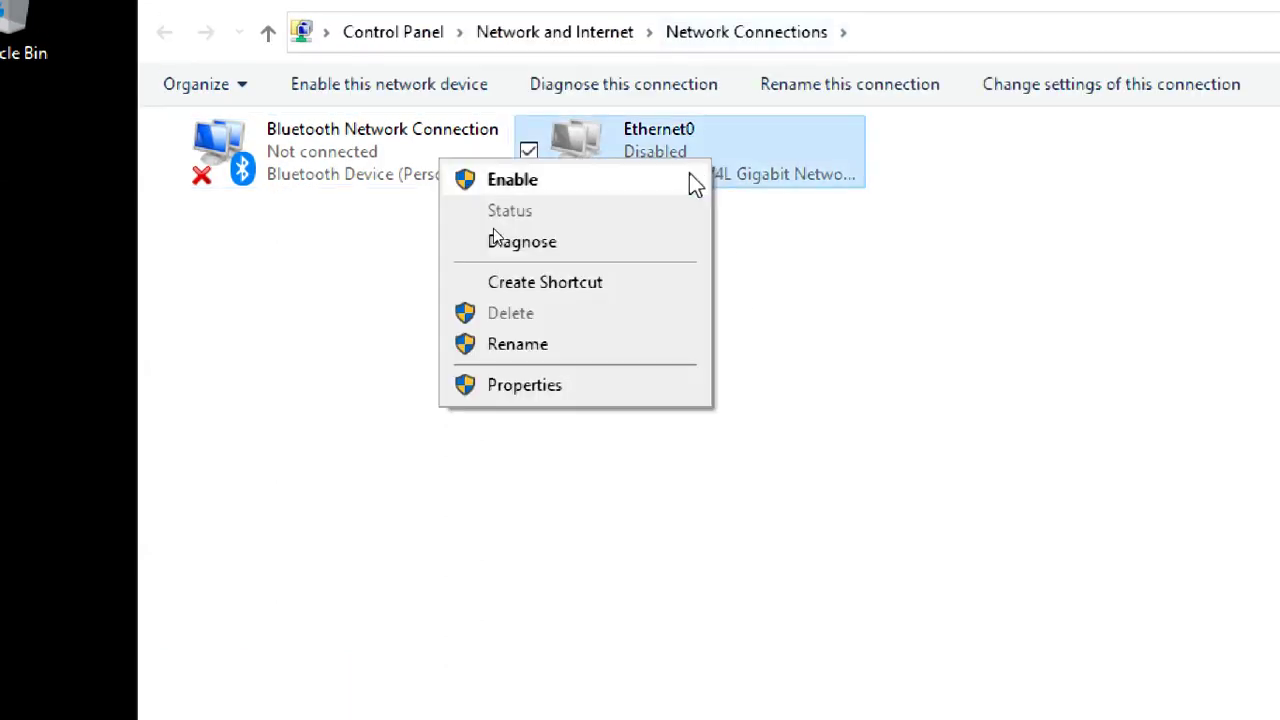
{"action": "left_click", "coordinate": [688, 184]}
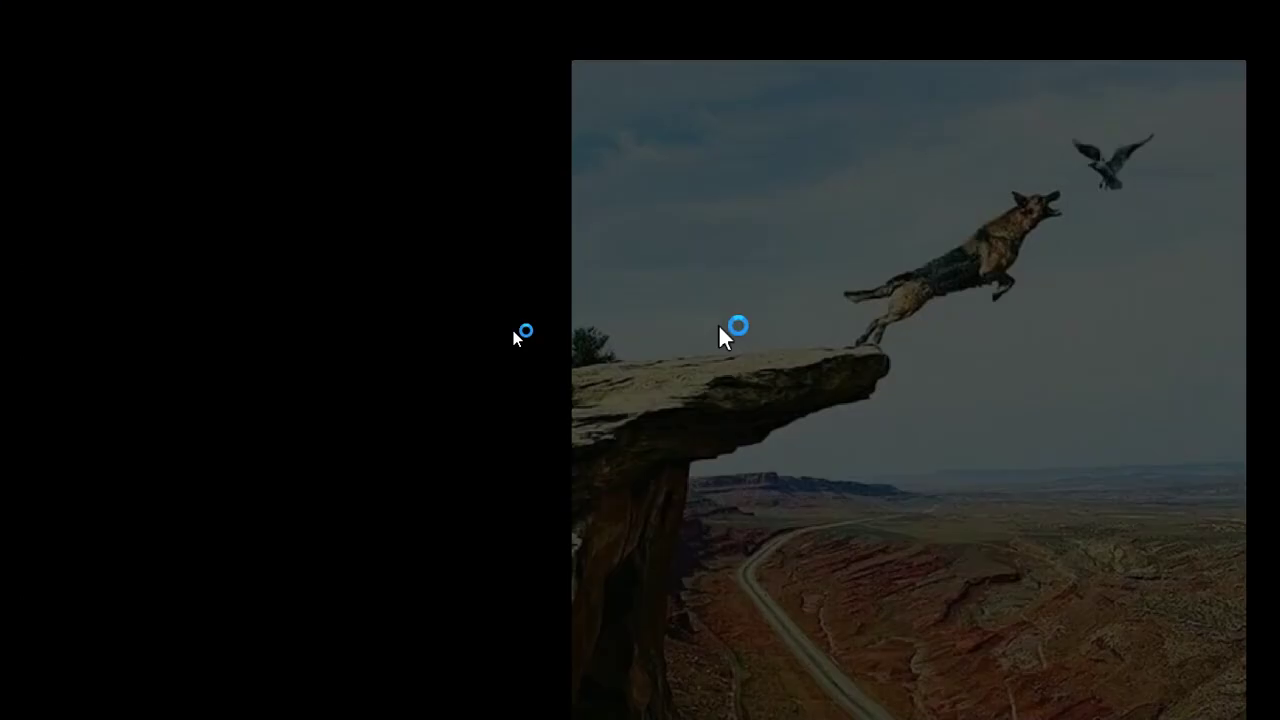
{"action": "type", "text": "sis"}
{"action": "key", "text": "BackSpace"}
{"action": "type", "text": "risha"}
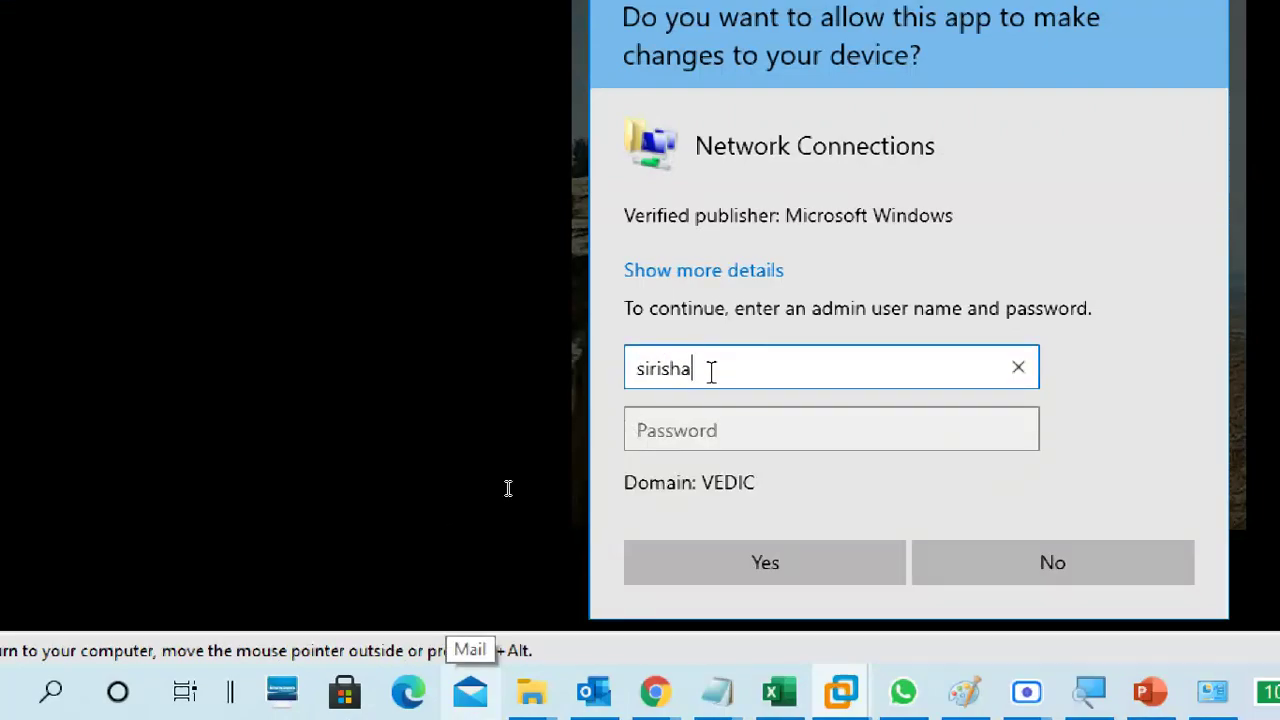
{"action": "key", "text": "Tab"}
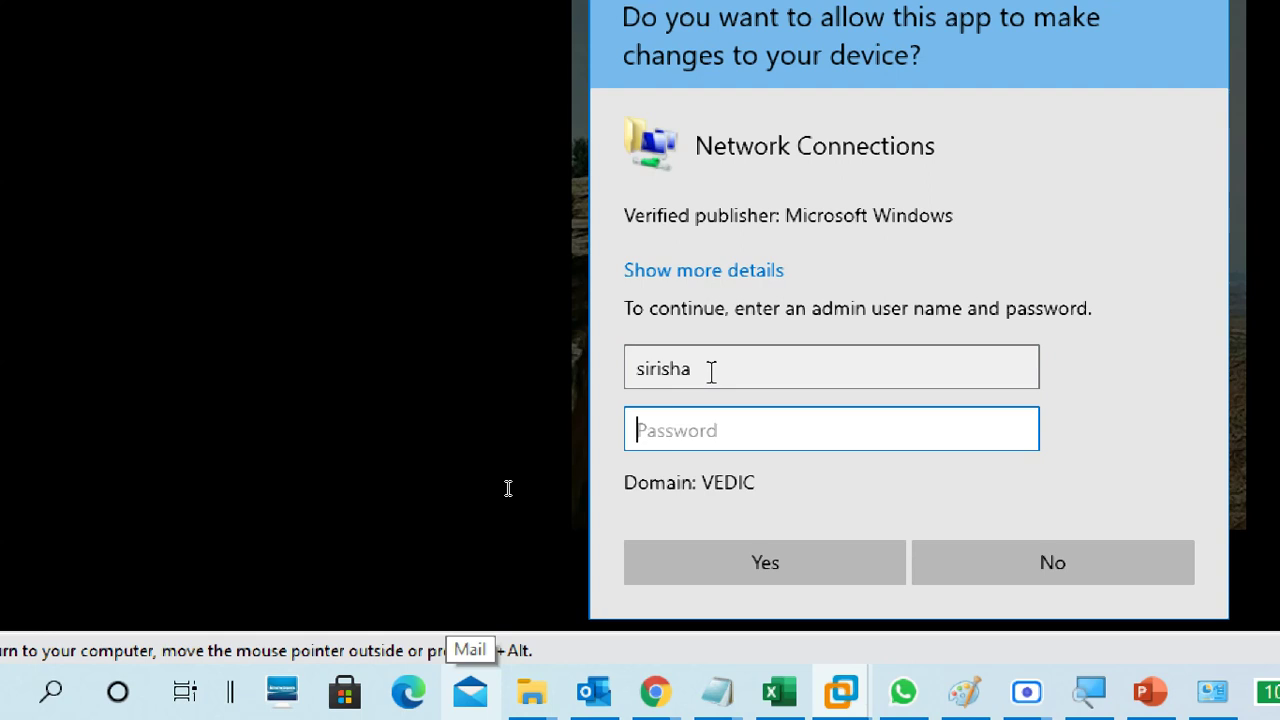
{"action": "type", "text": "s"}
{"action": "key", "text": "BackSpace"}
{"action": "type", "text": "••"}
{"action": "type", "text": "••"}
{"action": "key", "text": "Return"}
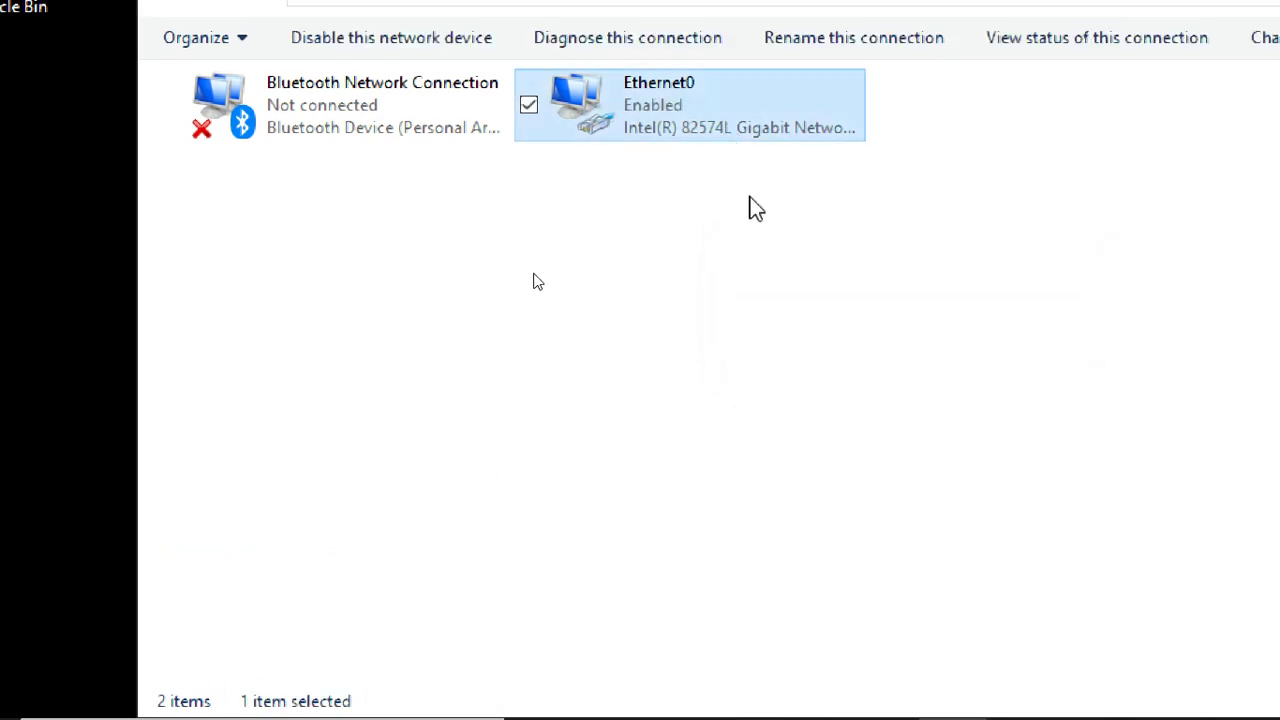
Step: Check the connection details of Ethernet0 and close its dialogs
{"action": "left_click", "coordinate": [730, 127]}
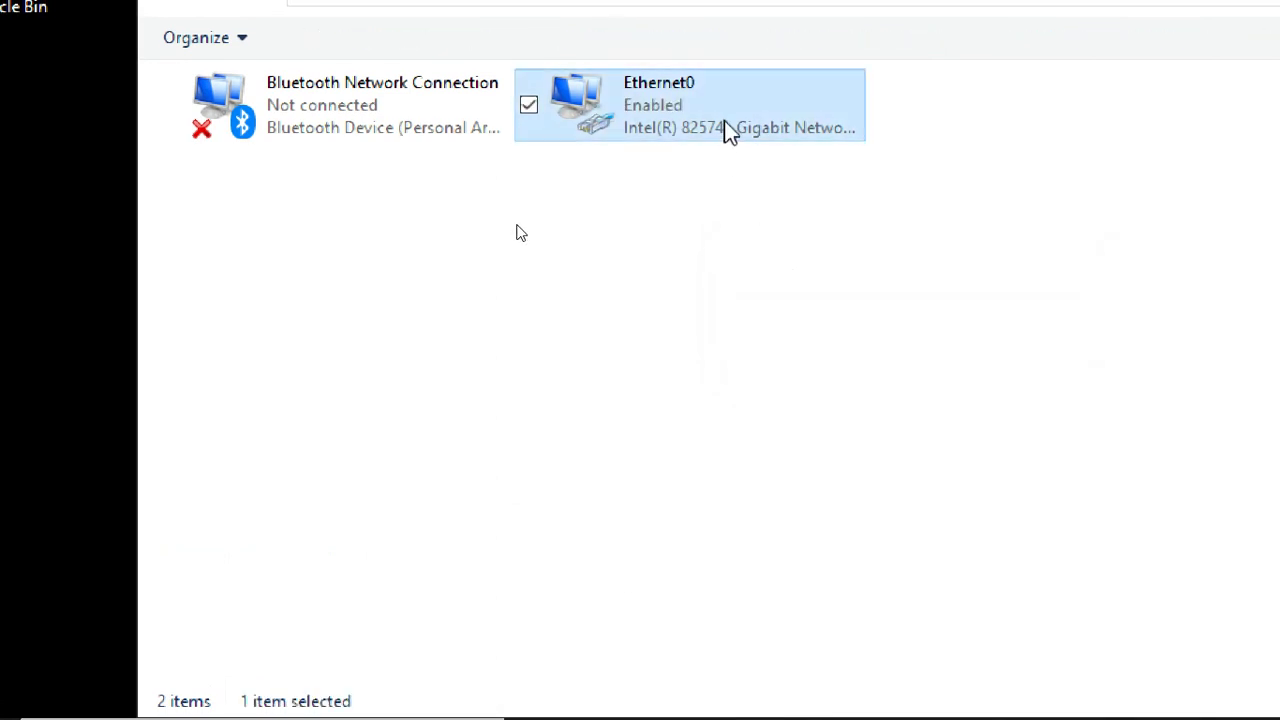
{"action": "double_click", "coordinate": [726, 125]}
{"action": "left_click", "coordinate": [764, 306]}
{"action": "left_click", "coordinate": [942, 298]}
{"action": "left_click", "coordinate": [946, 318]}
{"action": "left_click", "coordinate": [950, 365]}
{"action": "left_click", "coordinate": [1100, 644]}
{"action": "left_click", "coordinate": [1096, 632]}
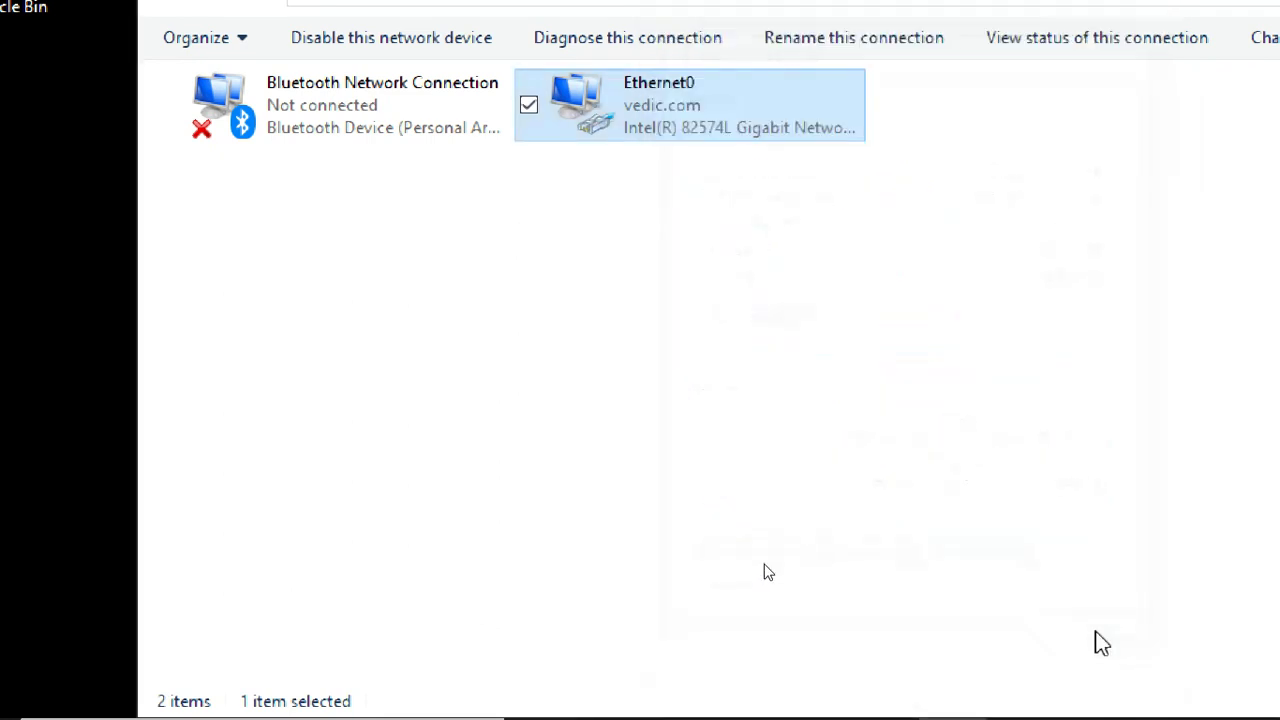
{"action": "left_click", "coordinate": [300, 340]}
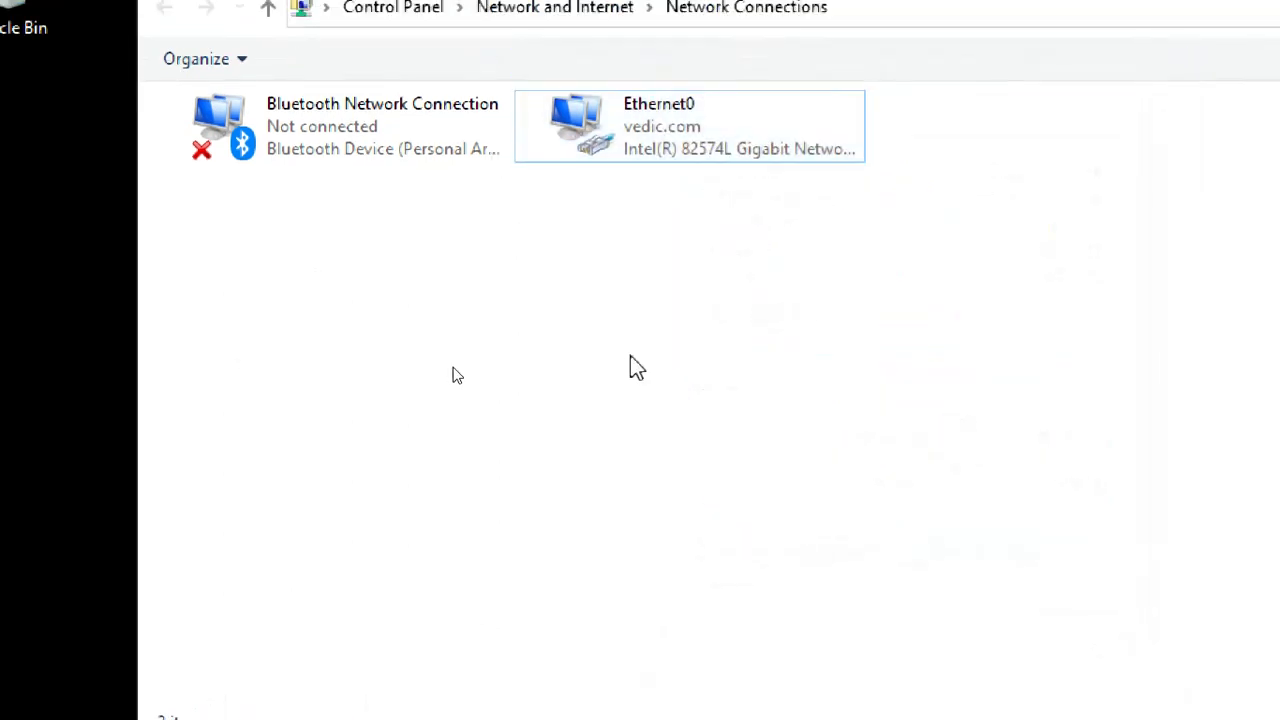
Step: Open a new Command Prompt and run ipconfig /release
{"action": "key", "text": "super+r"}
{"action": "key", "text": "Return"}
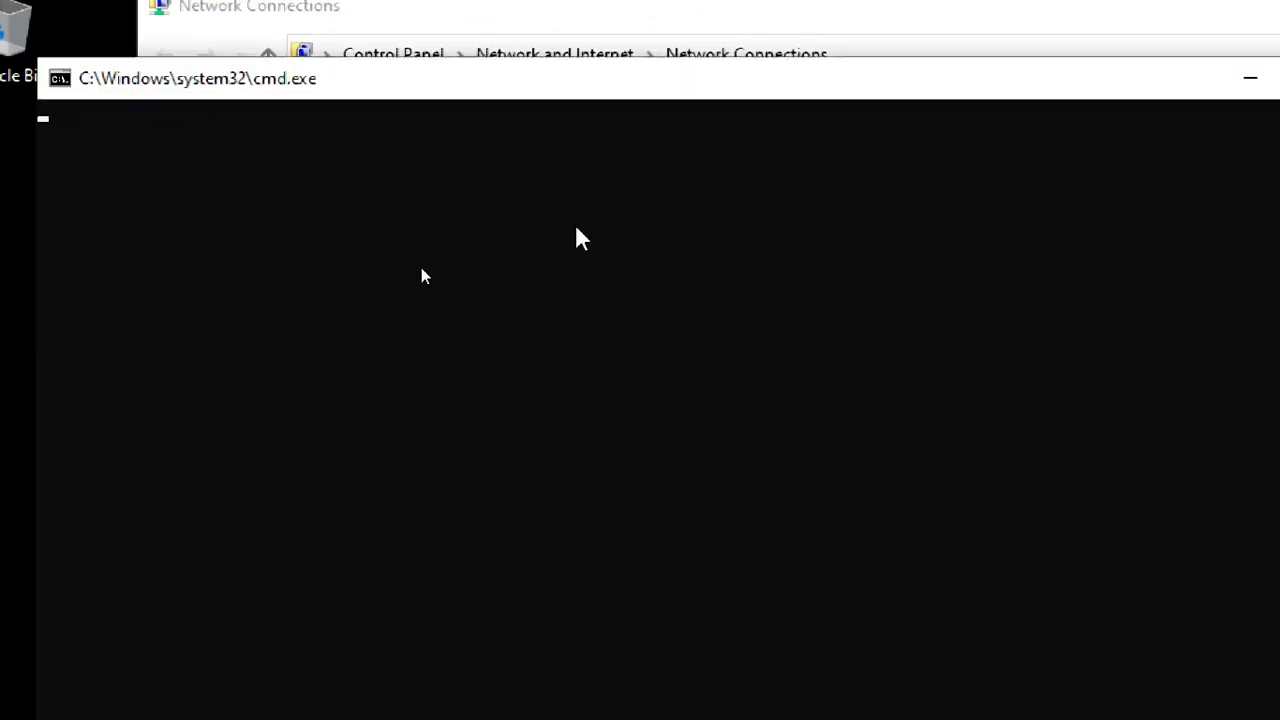
{"action": "type", "text": "ipconfig /release"}
{"action": "key", "text": "Return"}
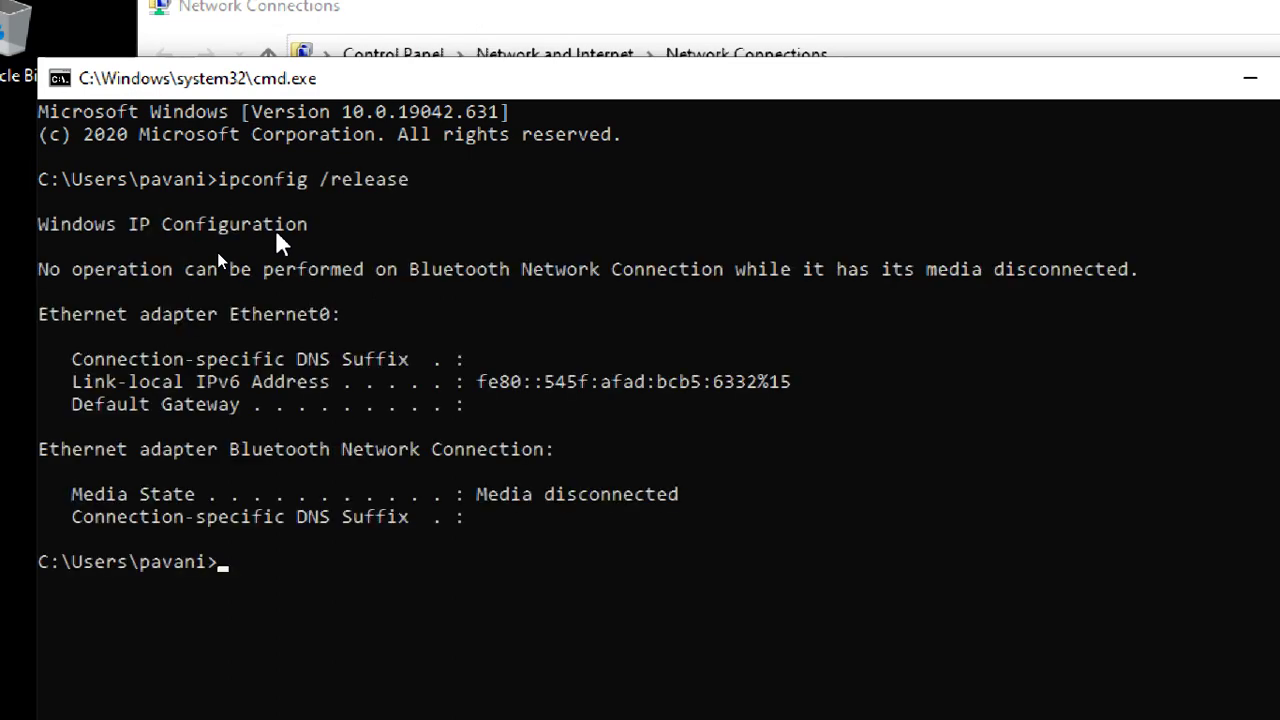
Step: Run ipconfig /renew in the client's Command Prompt and close the console window
{"action": "key", "text": "Up"}
{"action": "key", "text": "BackSpace"}
{"action": "key", "text": "BackSpace"}
{"action": "key", "text": "BackSpace"}
{"action": "type", "text": "new"}
{"action": "key", "text": "Return"}
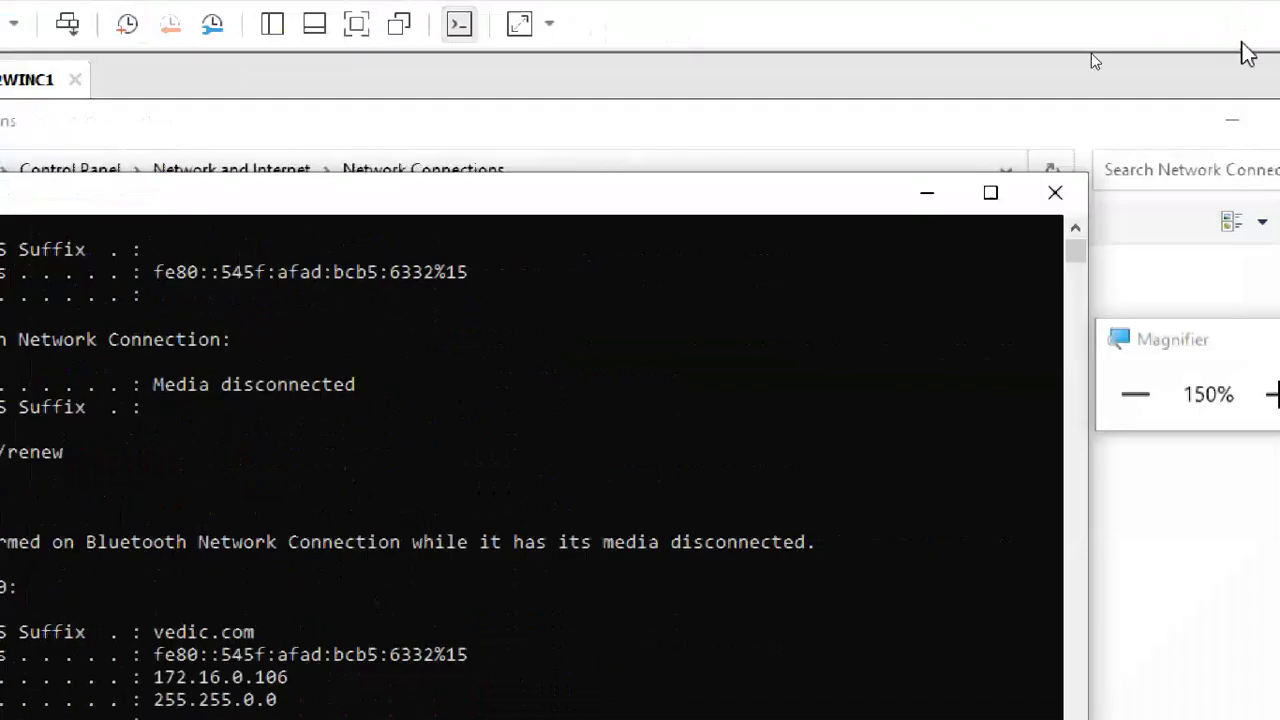
{"action": "left_click", "coordinate": [1016, 195]}
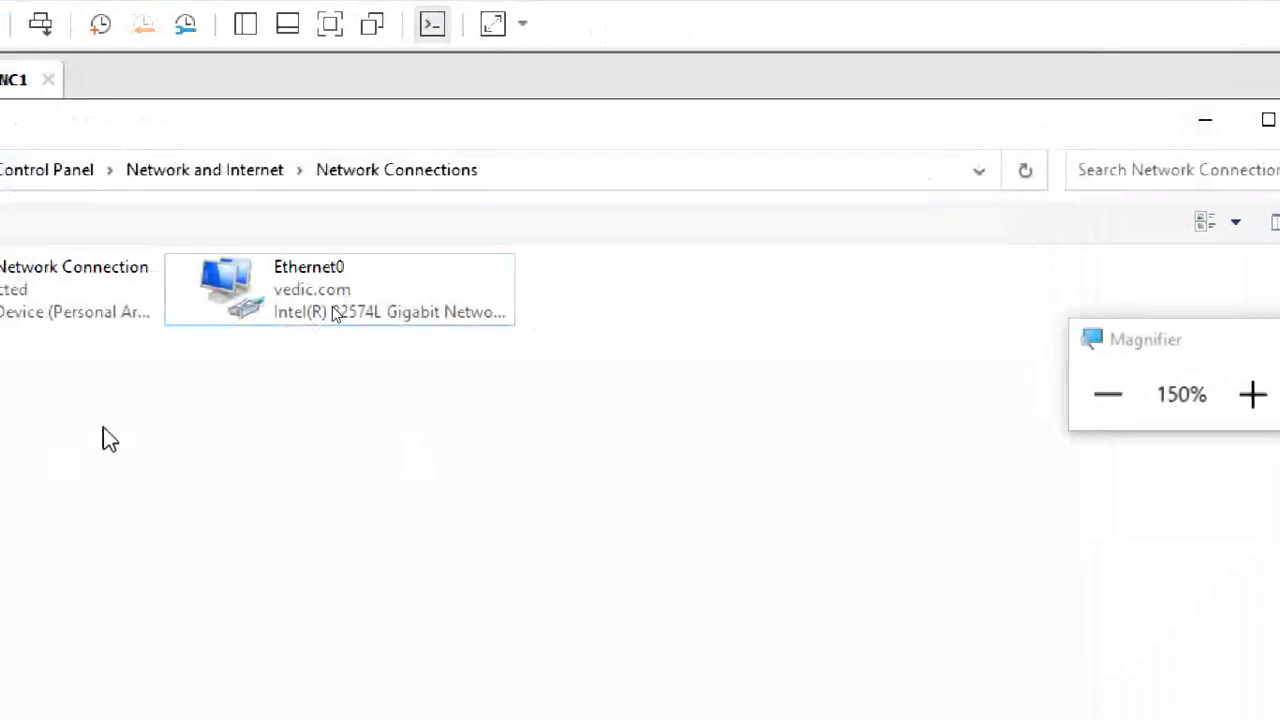
Step: Switch to the CTS2WINS1 virtual machine, refresh the DHCP scope's Address Leases, and reset the Magnifier to 100%
{"action": "left_click", "coordinate": [228, 80]}
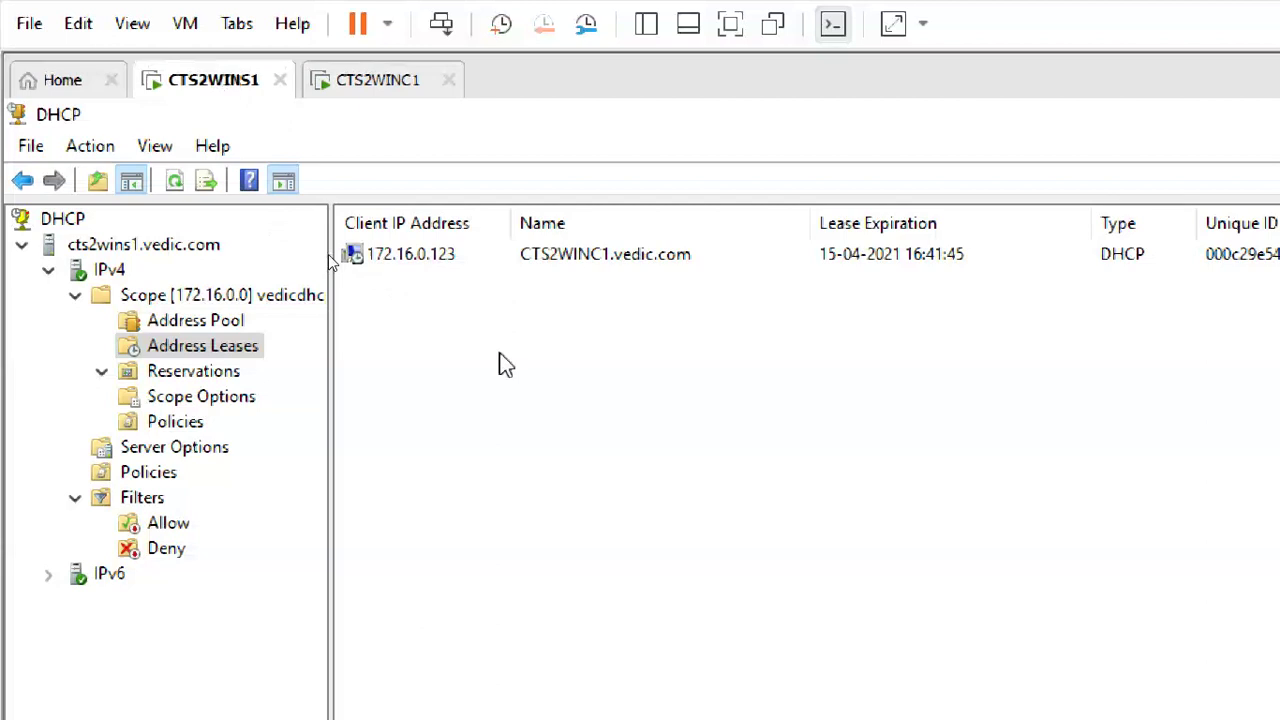
{"action": "left_click", "coordinate": [176, 184]}
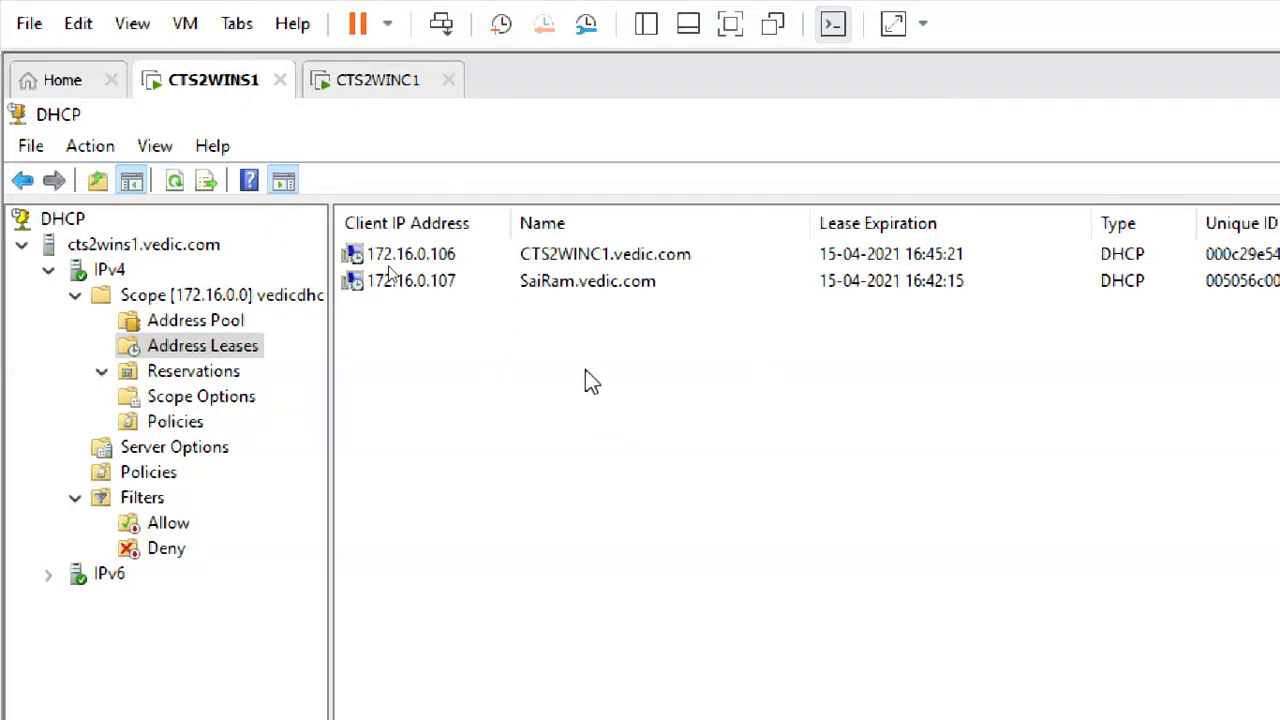
{"action": "left_click", "coordinate": [1200, 392]}
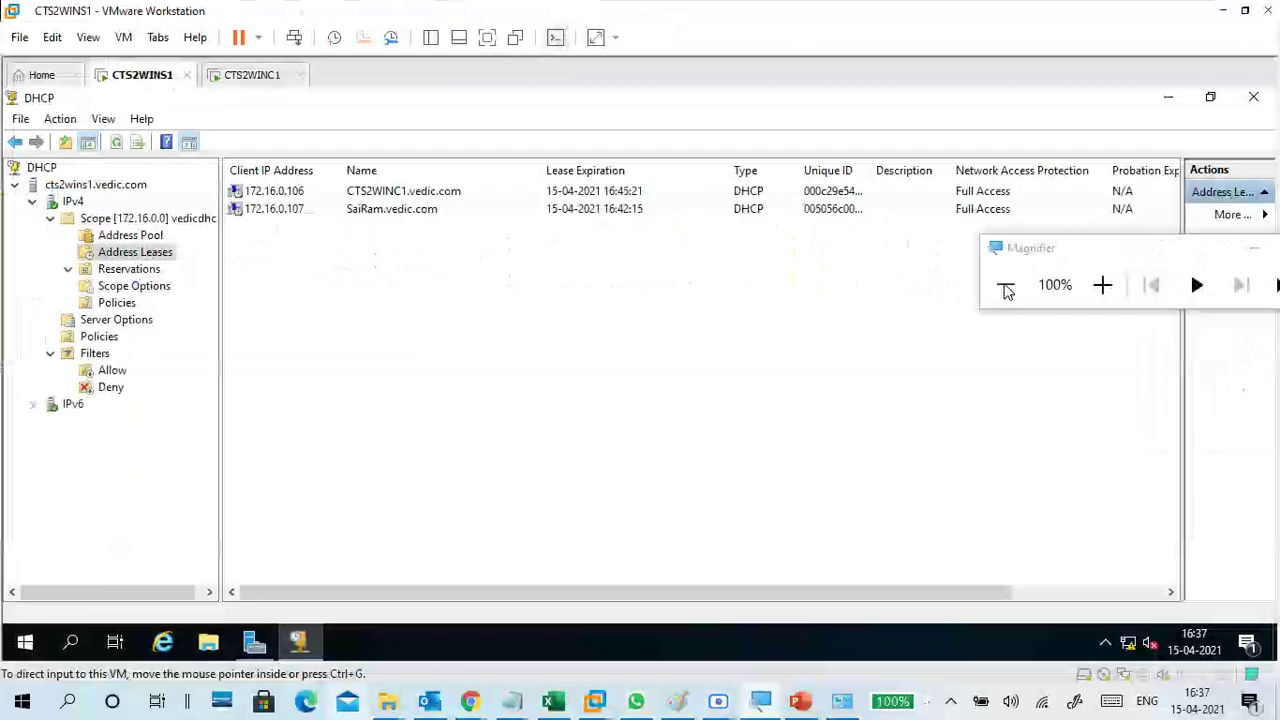
Step: Switch to the day16 15-04.txt notes in Notepad and add the heading "client :" below "troubleshooting....", leaving a blank line between them
{"action": "mouse_move", "coordinate": [511, 701]}
{"action": "left_click", "coordinate": [625, 628]}
{"action": "left_click", "coordinate": [519, 396]}
{"action": "left_click", "coordinate": [43, 505]}
{"action": "scroll", "coordinate": [43, 505], "scroll_direction": "down", "scroll_amount": 3}
{"action": "type", "text": "client"}
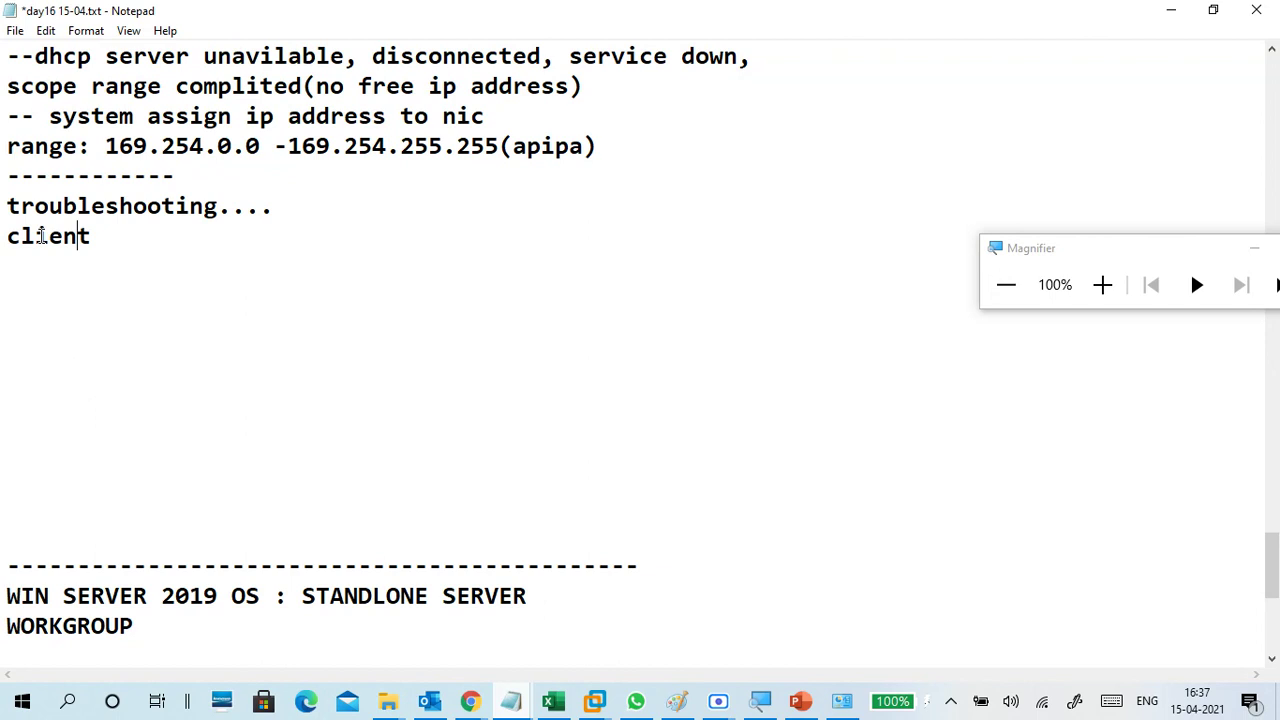
{"action": "key", "text": "Home"}
{"action": "key", "text": "Return"}
{"action": "key", "text": "Up"}
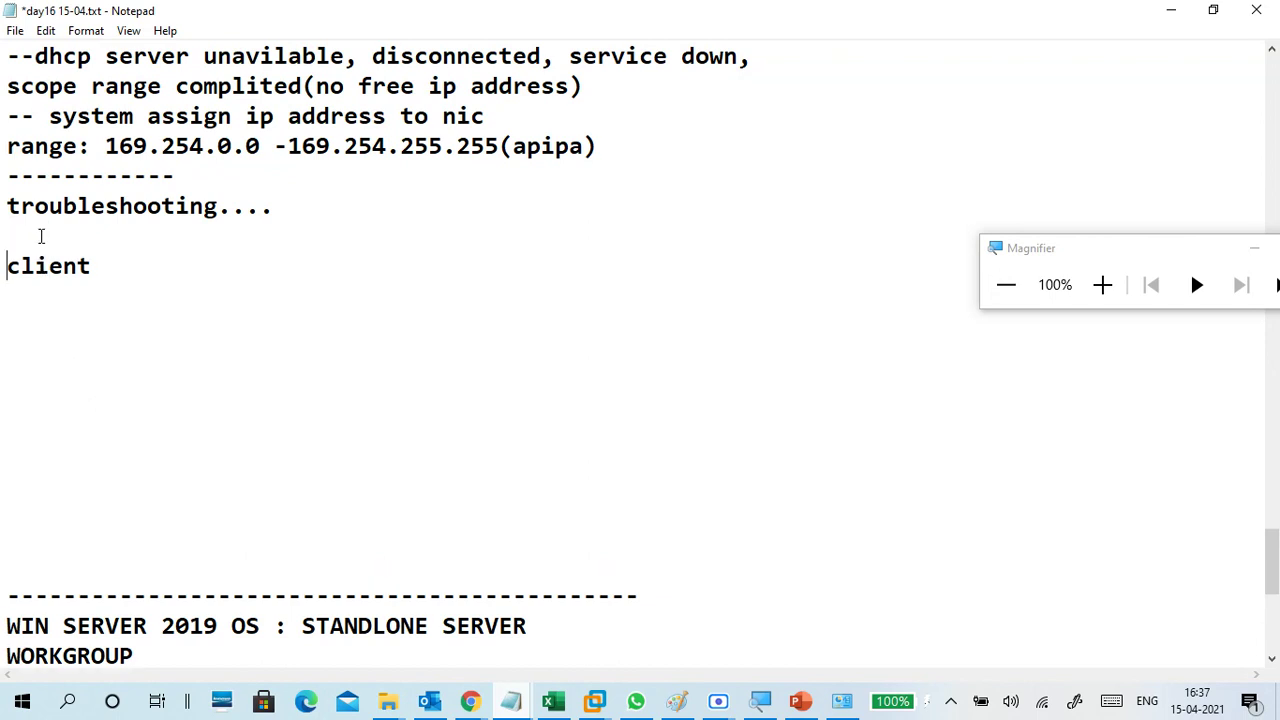
{"action": "type", "text": ":"}
Step: List "cmd", "ipconfig /release" and "ipconfig /renew" on separate lines under the client heading
{"action": "key", "text": "Return"}
{"action": "type", "text": "cmd"}
{"action": "key", "text": "Return"}
{"action": "type", "text": "ipconfig /release"}
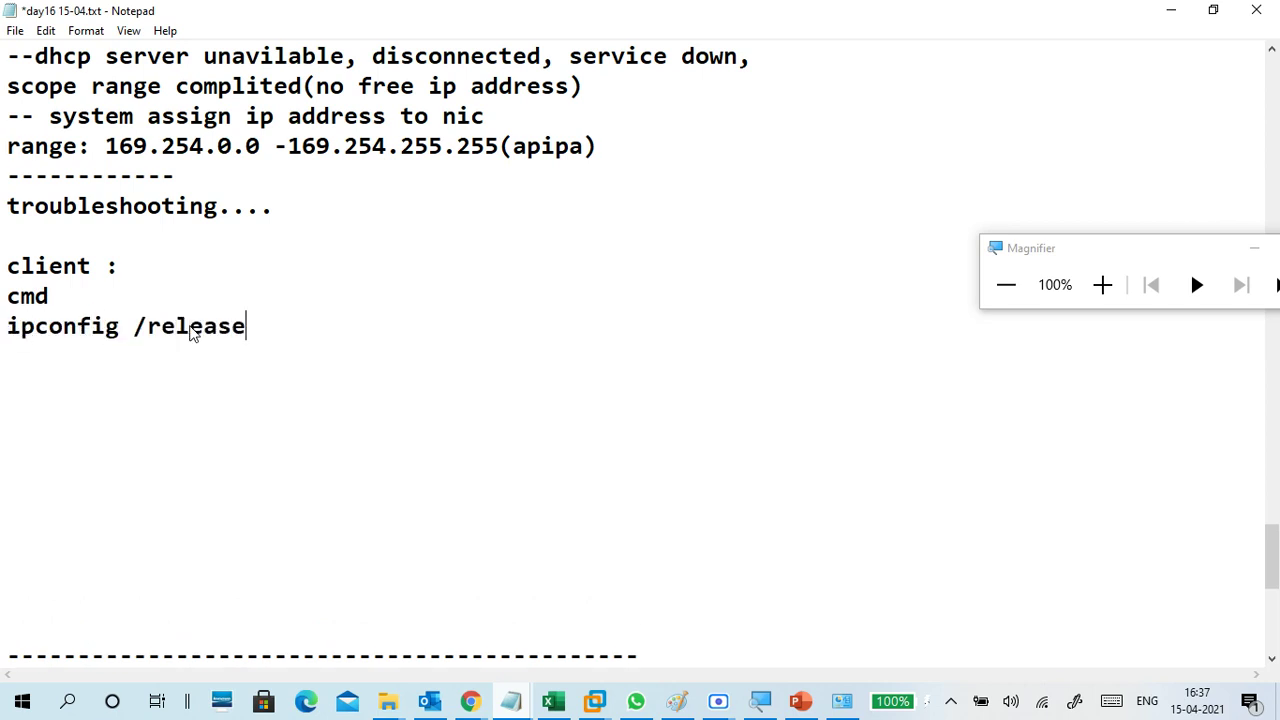
{"action": "key", "text": "Return"}
{"action": "type", "text": "ipc"}
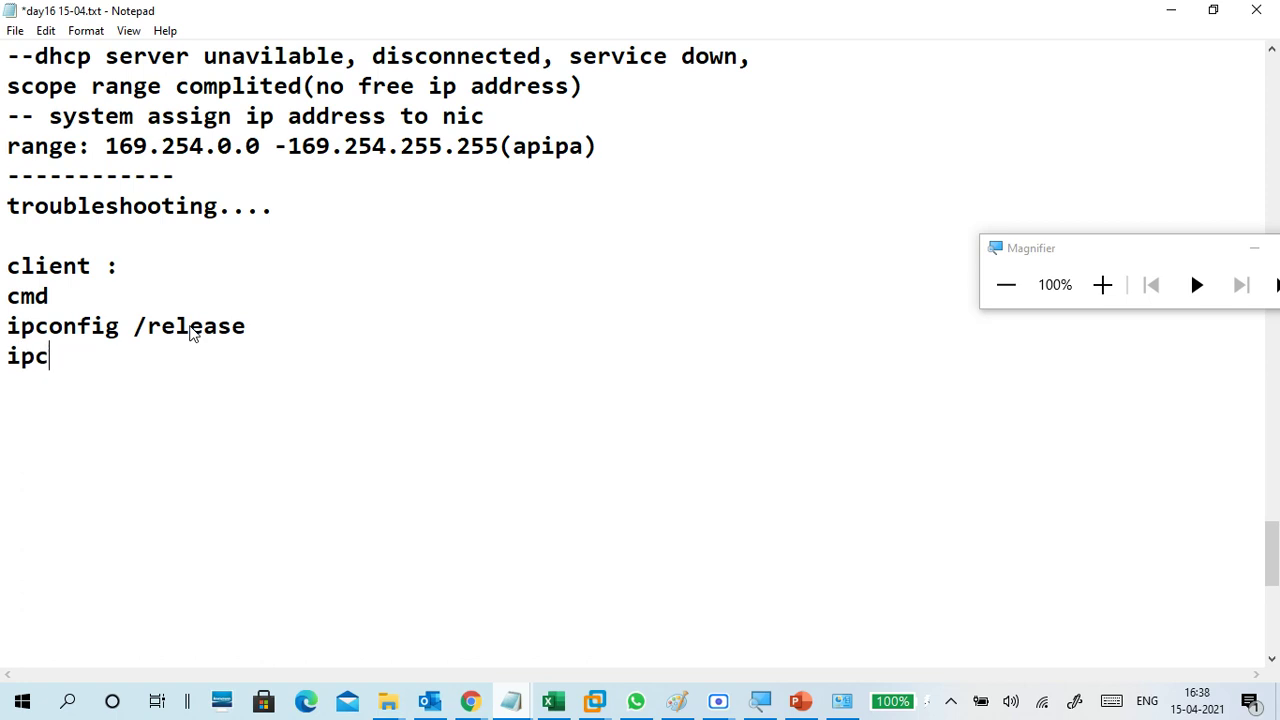
{"action": "type", "text": "infnfig /renew"}
{"action": "key", "text": "Return"}
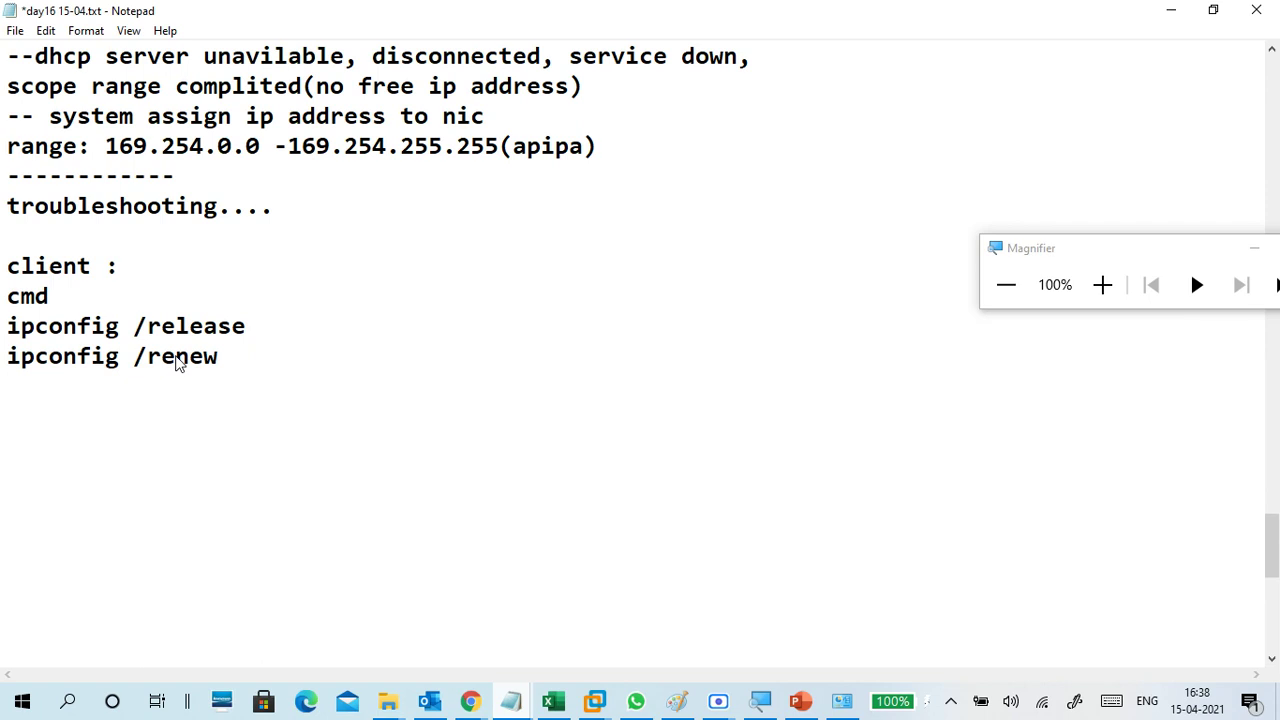
Step: Start a new note line with "disable", separated by blank lines from the ipconfig commands
{"action": "type", "text": "dia=a"}
{"action": "key", "text": "BackSpace"}
{"action": "key", "text": "BackSpace"}
{"action": "key", "text": "BackSpace"}
{"action": "type", "text": "sable"}
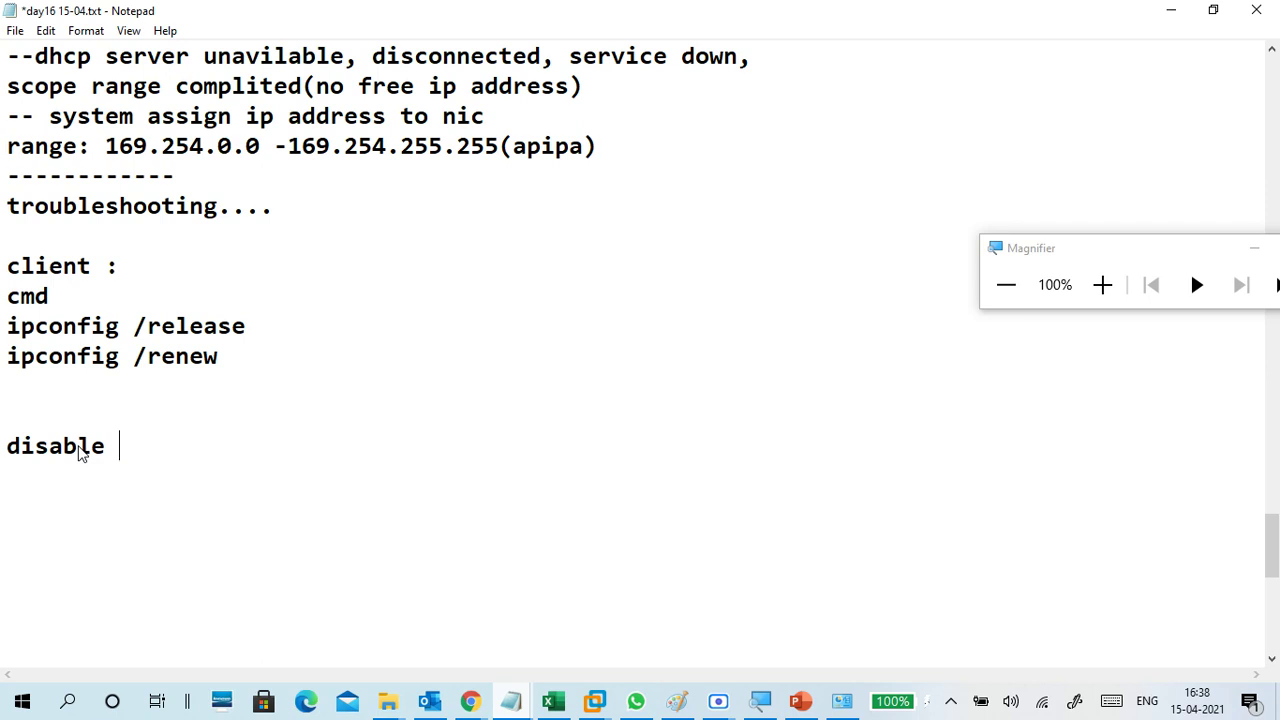